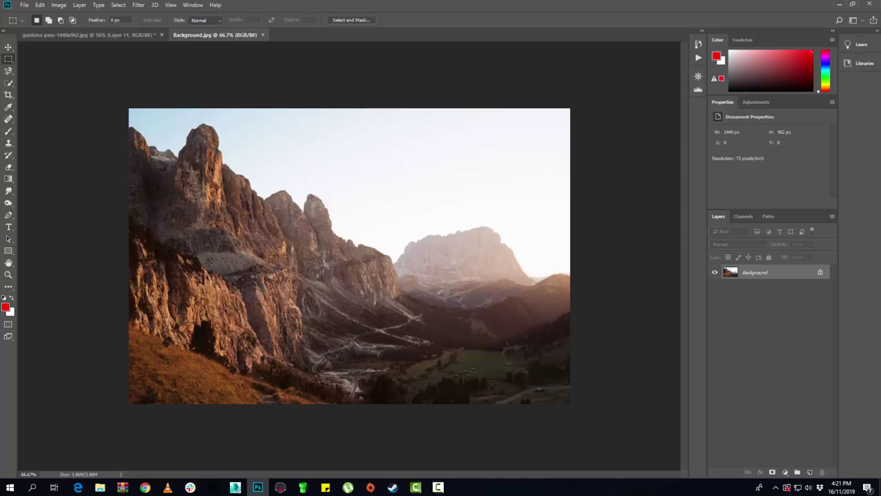
- Quick-select the sky above the ridge, unlock the Background as Layer 0, delete the sky, and deselect
{"action": "left_click", "coordinate": [8, 83]}
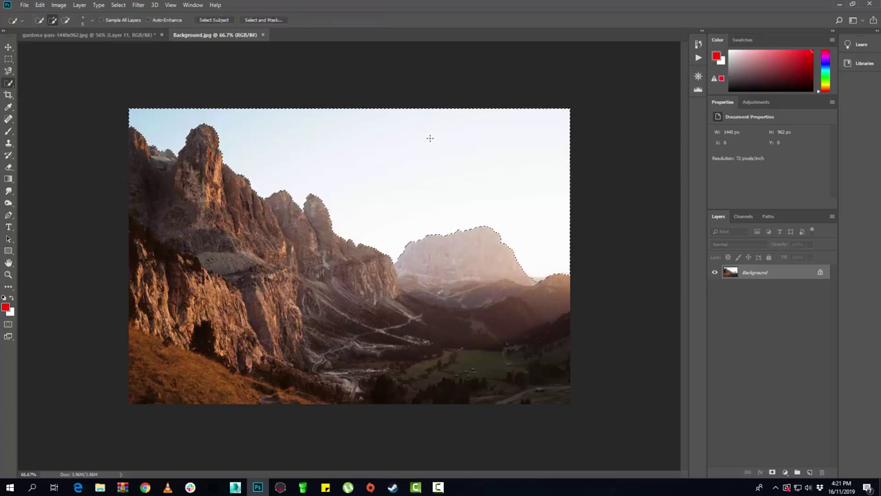
{"action": "left_click_drag", "start_coordinate": [400, 142], "coordinate": [567, 237]}
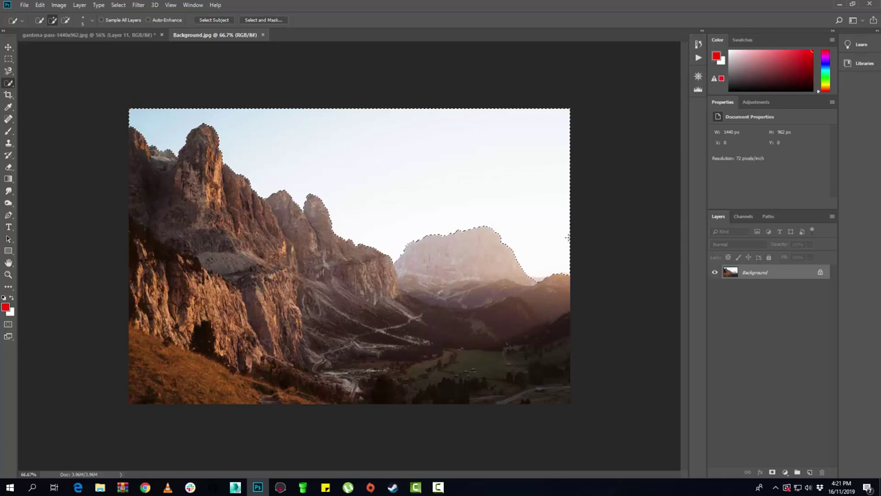
{"action": "left_click", "coordinate": [819, 273]}
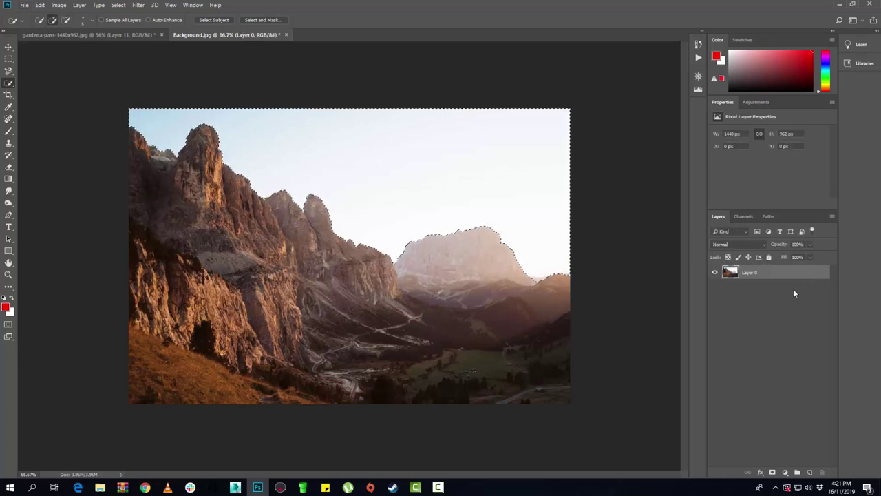
{"action": "key", "text": "Delete"}
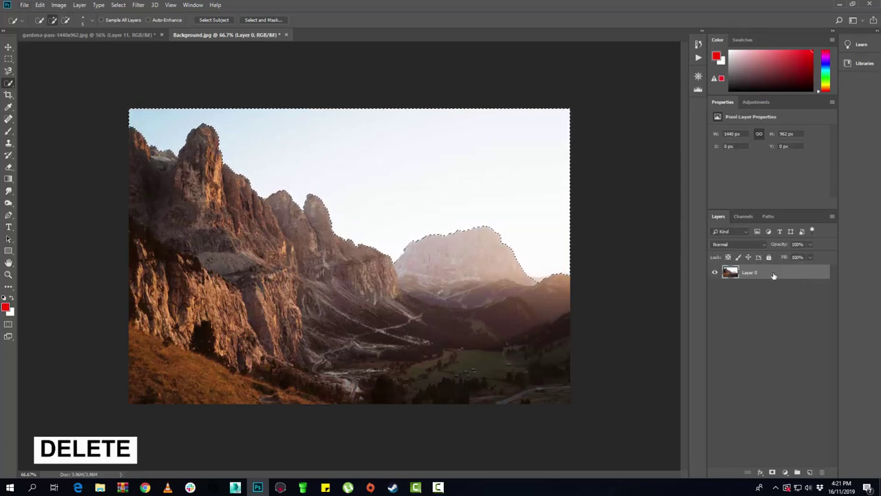
{"action": "key", "text": "Delete"}
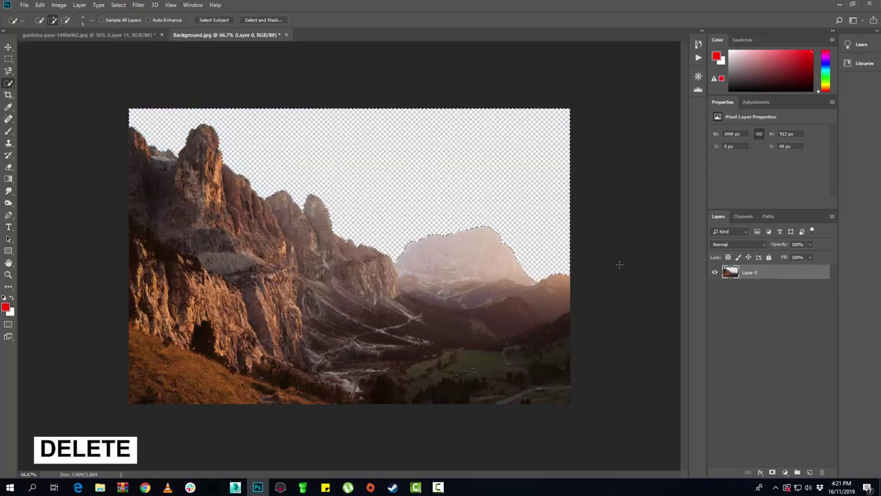
{"action": "key", "text": "ctrl+d"}
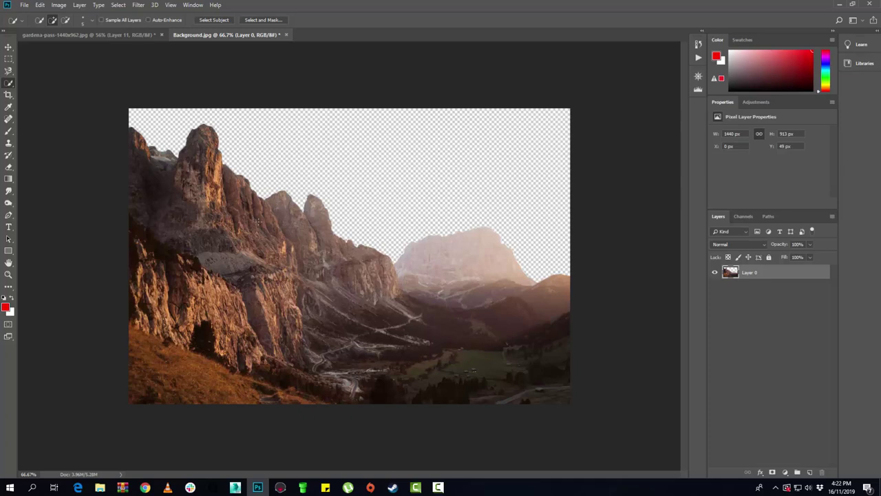
- Open Rock.png and drag the rock into Background.jpg at the lower right
{"action": "left_click", "coordinate": [23, 7]}
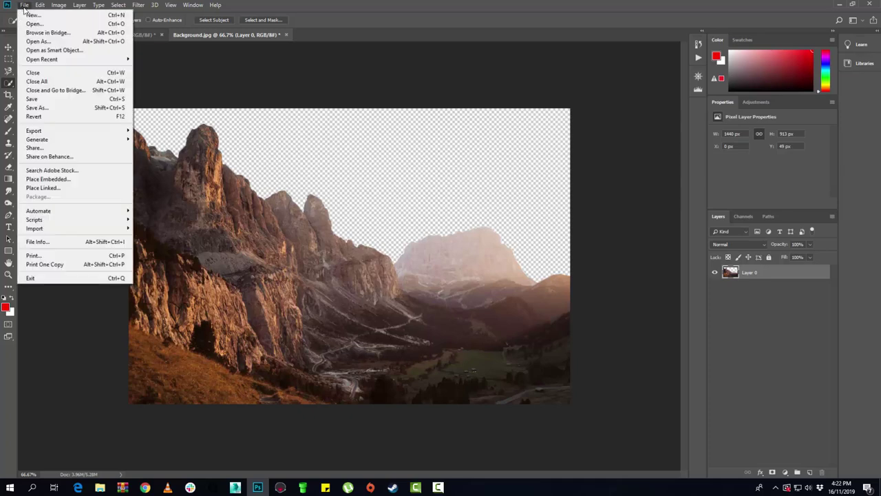
{"action": "left_click", "coordinate": [27, 24]}
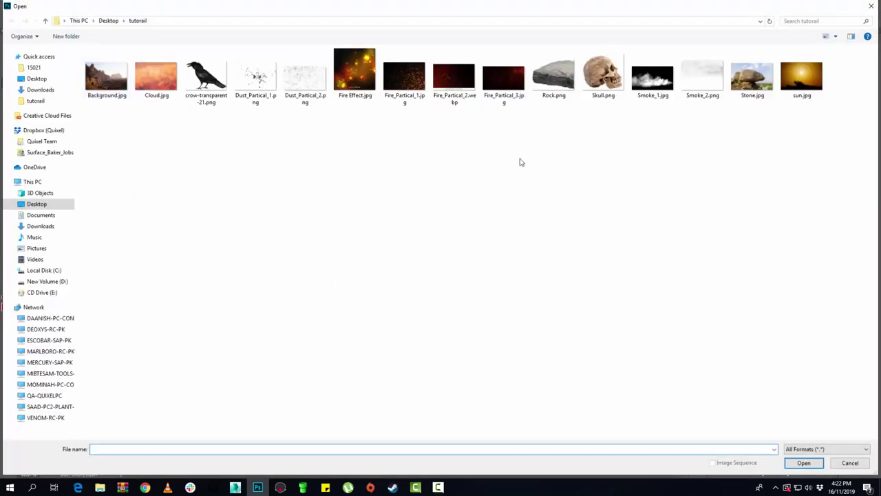
{"action": "left_click", "coordinate": [553, 74]}
{"action": "left_click", "coordinate": [803, 462]}
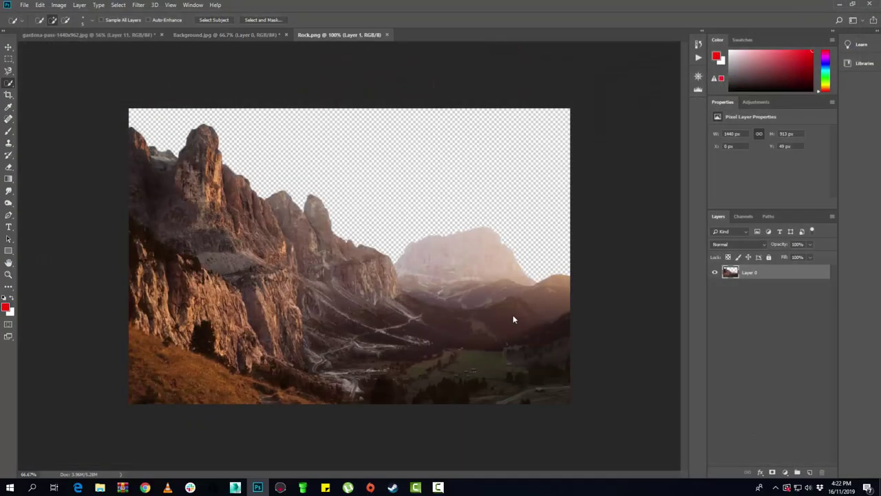
{"action": "left_click", "coordinate": [6, 48]}
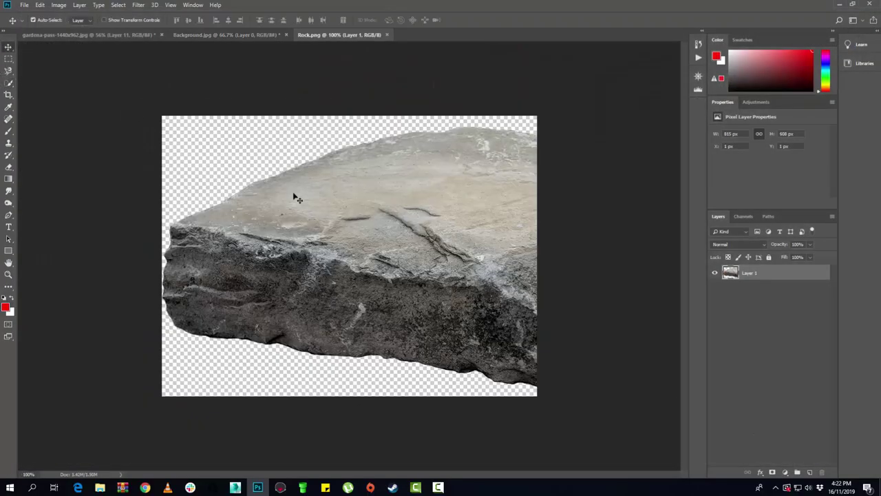
{"action": "mouse_move", "coordinate": [356, 237]}
{"action": "left_mouse_down"}
{"action": "mouse_move", "coordinate": [253, 40]}
{"action": "mouse_move", "coordinate": [455, 340]}
{"action": "left_mouse_up"}
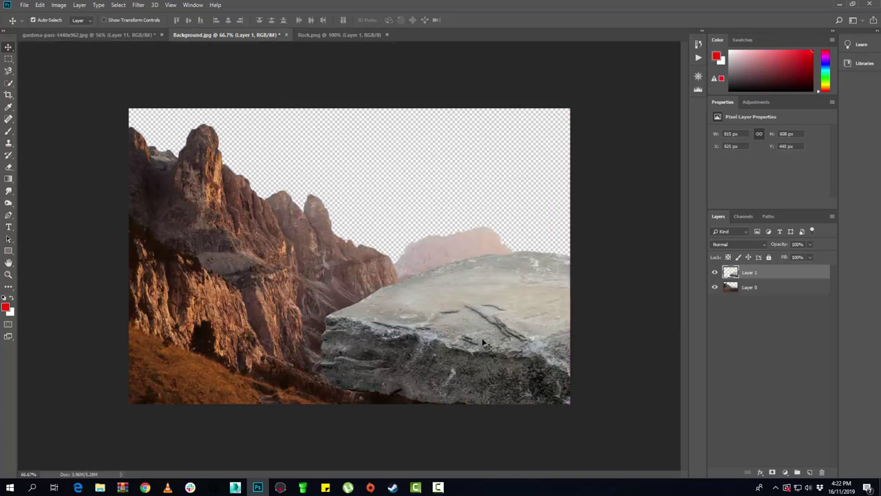
- Add a Color Balance adjustment clipped to the rock, with midtones set to +59 red and -34 yellow
{"action": "left_click", "coordinate": [750, 101]}
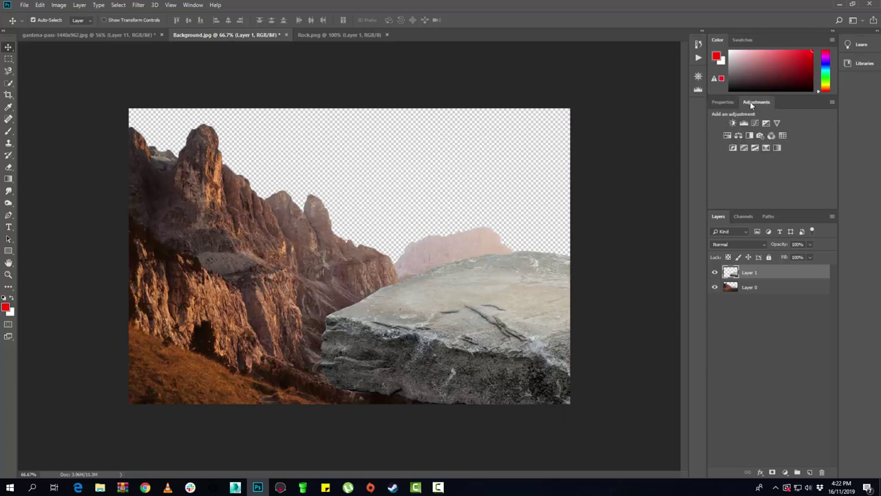
{"action": "left_click", "coordinate": [738, 136]}
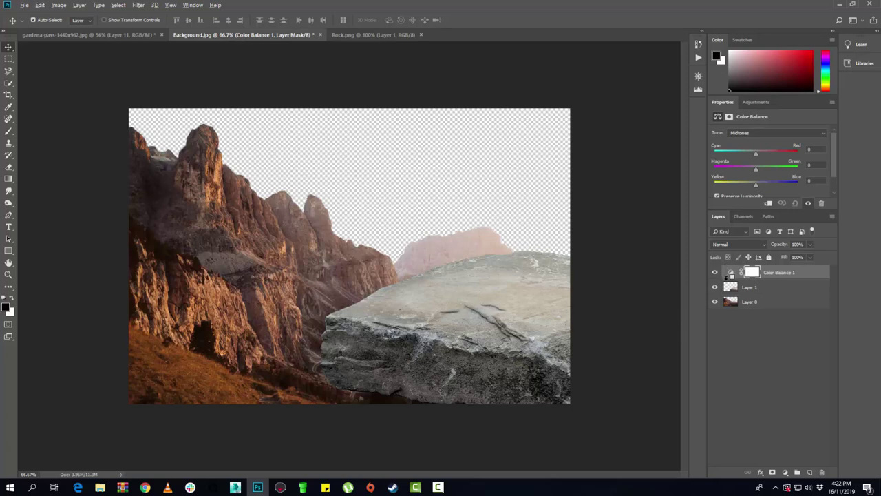
{"action": "left_click", "coordinate": [729, 275], "text": "alt"}
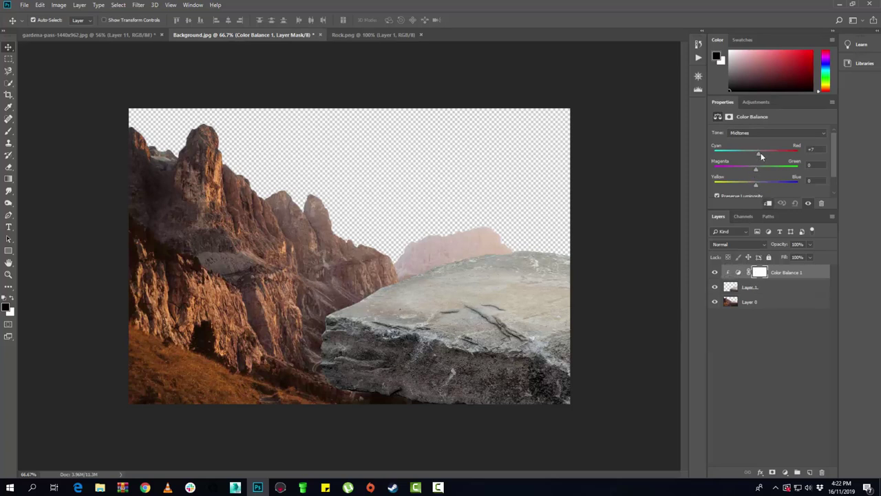
{"action": "left_click_drag", "start_coordinate": [756, 185], "coordinate": [742, 186]}
{"action": "left_click_drag", "start_coordinate": [773, 153], "coordinate": [779, 152]}
- Merge the Color Balance adjustment into the rock layer
{"action": "left_click", "coordinate": [781, 287]}
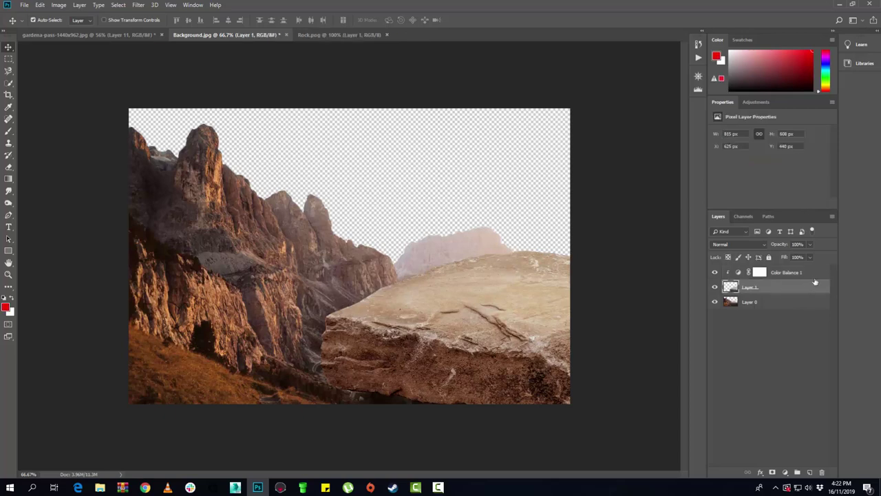
{"action": "left_click", "coordinate": [810, 274], "text": "shift"}
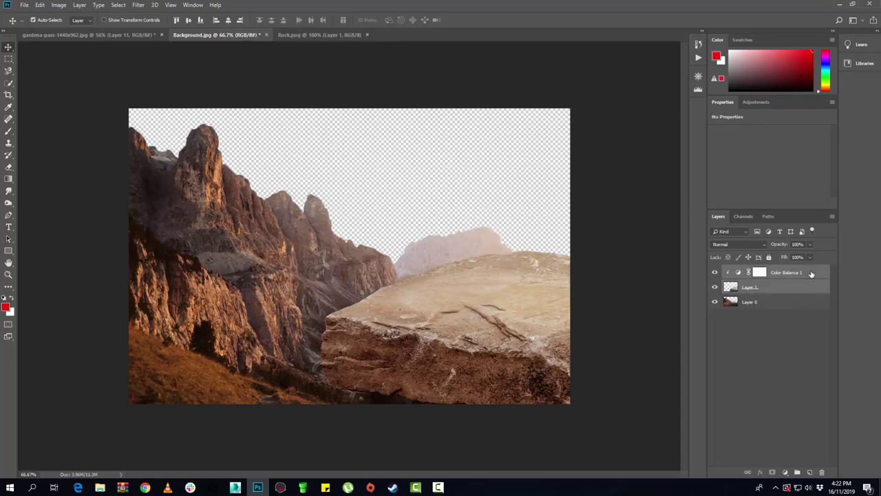
{"action": "right_click", "coordinate": [810, 274]}
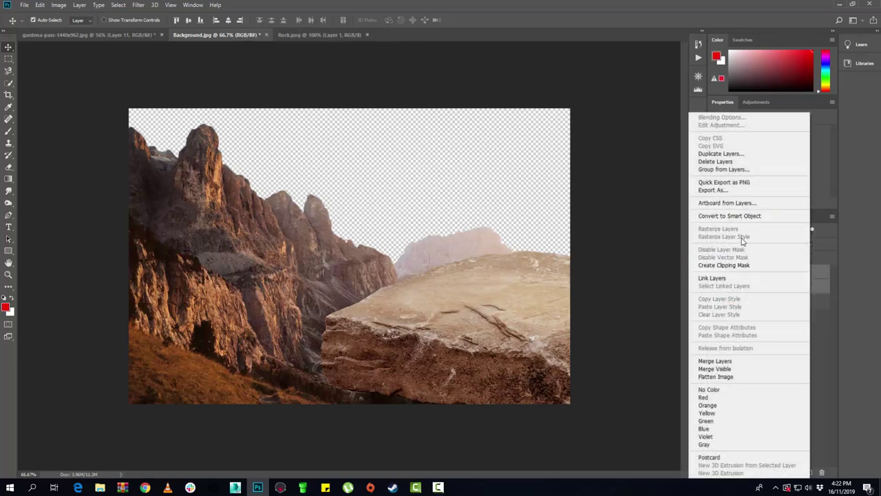
{"action": "left_click", "coordinate": [729, 361]}
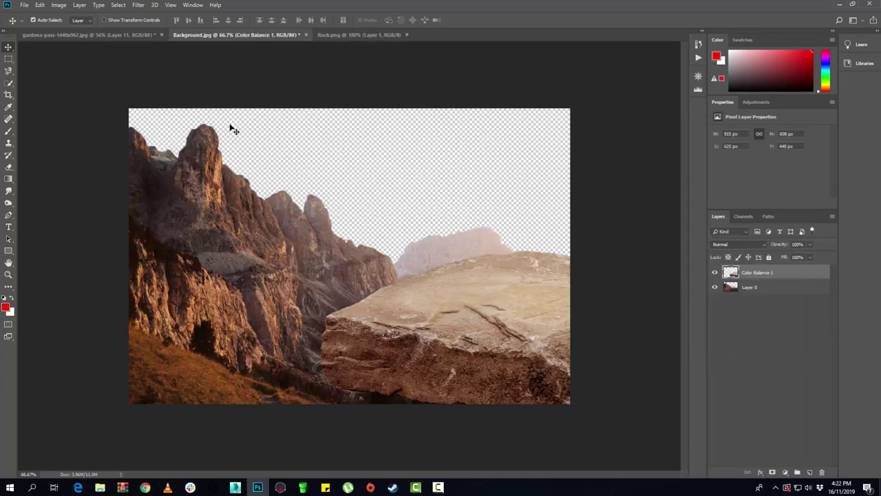
- Open Skull.png and drag the skull into the mountain composition
{"action": "left_click", "coordinate": [25, 6]}
{"action": "left_click", "coordinate": [31, 24]}
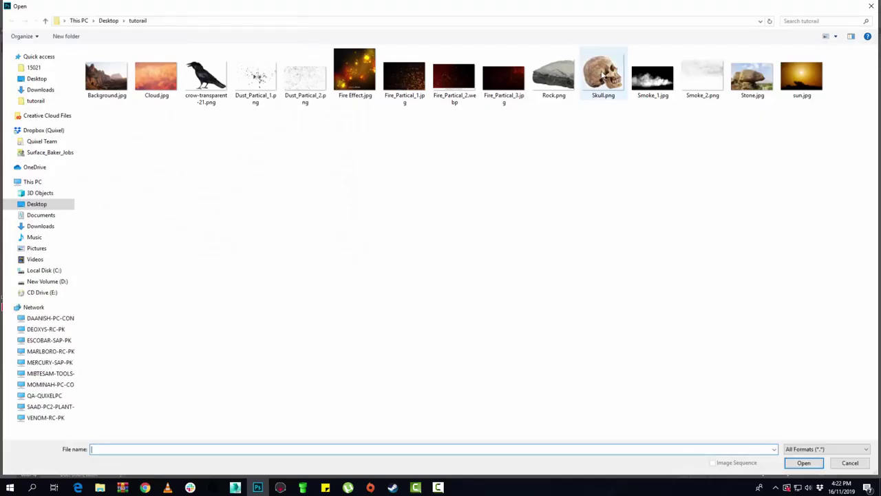
{"action": "left_click", "coordinate": [602, 76]}
{"action": "left_click", "coordinate": [802, 461]}
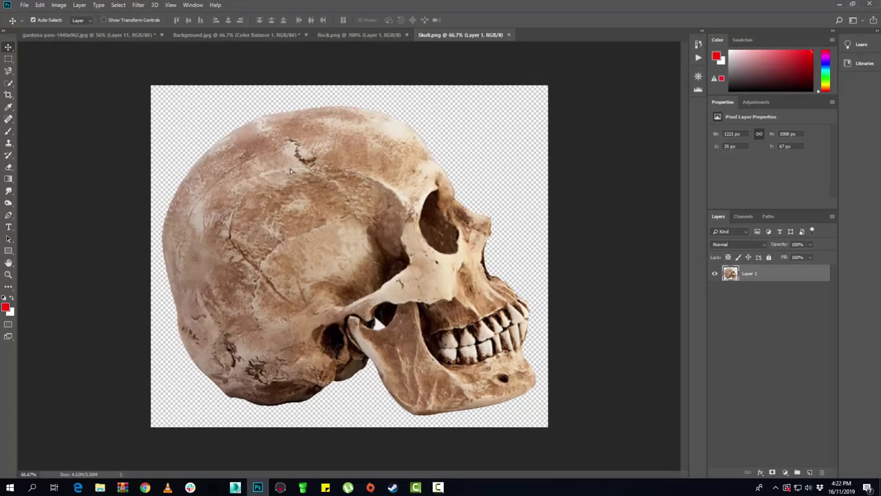
{"action": "mouse_move", "coordinate": [311, 181]}
{"action": "left_mouse_down"}
{"action": "mouse_move", "coordinate": [260, 39]}
{"action": "mouse_move", "coordinate": [392, 228]}
{"action": "left_mouse_up"}
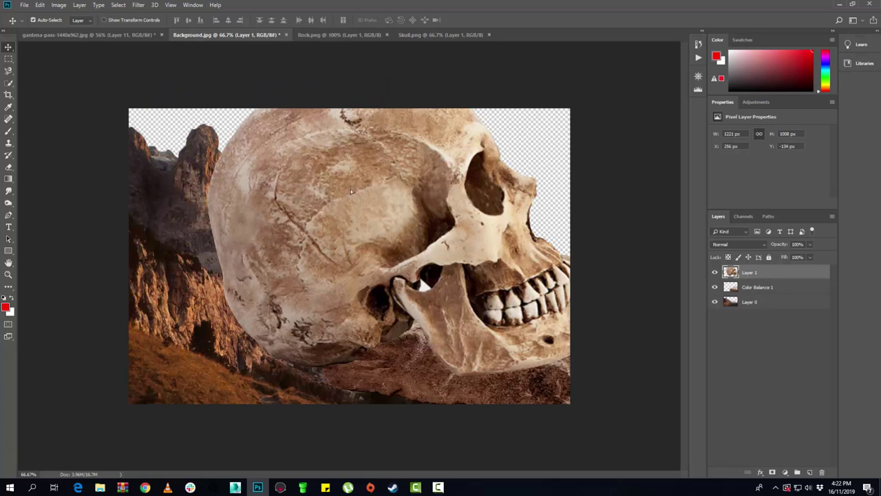
{"action": "left_click_drag", "start_coordinate": [350, 189], "coordinate": [373, 240]}
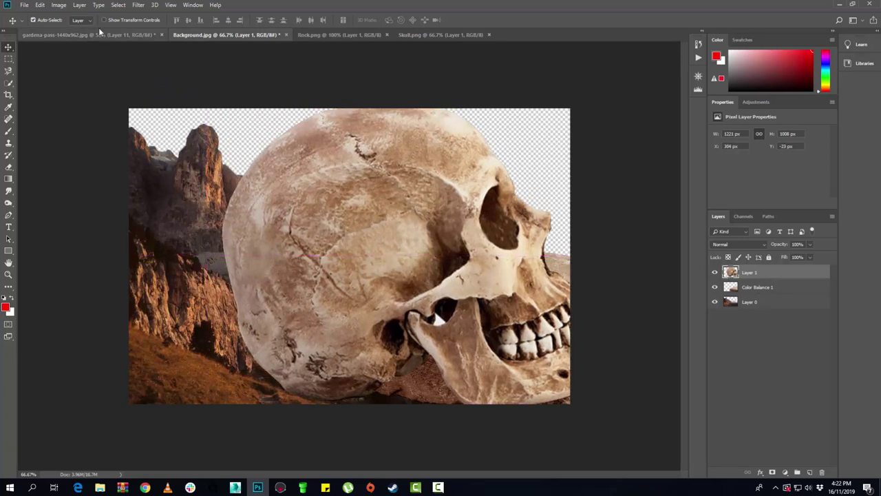
- Scale the skull to about a quarter size, flip it to face left, and place it on the rock
{"action": "left_click", "coordinate": [104, 20]}
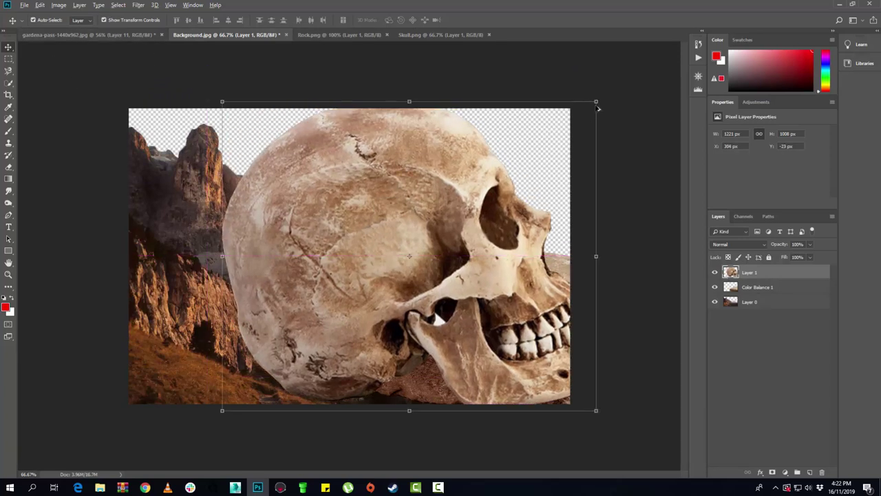
{"action": "left_click_drag", "start_coordinate": [597, 108], "coordinate": [452, 204]}
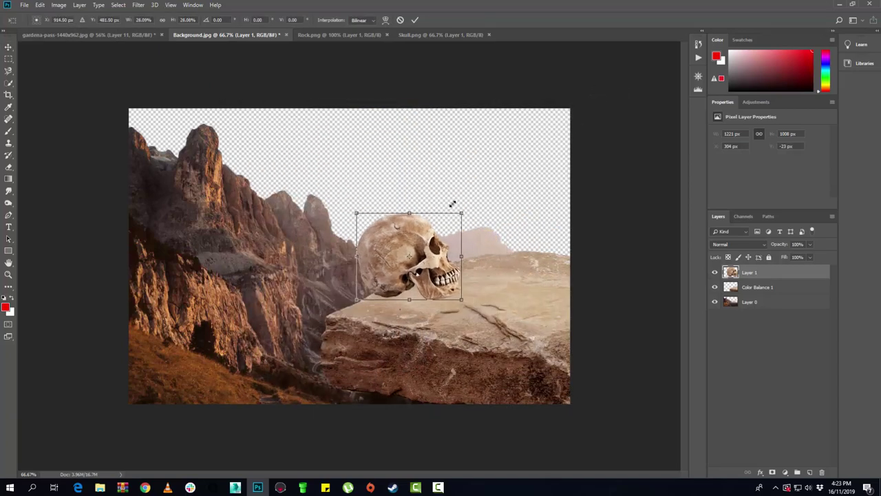
{"action": "left_click_drag", "start_coordinate": [434, 265], "coordinate": [482, 260]}
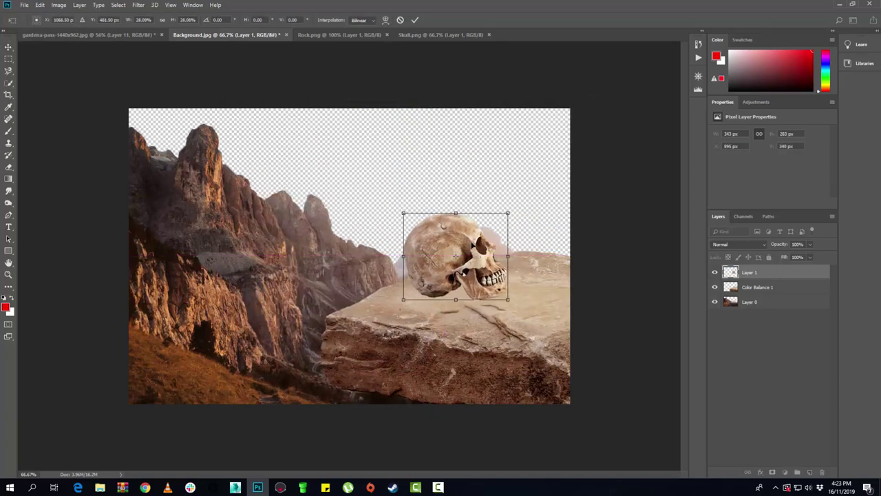
{"action": "right_click", "coordinate": [475, 243]}
{"action": "left_click", "coordinate": [509, 356]}
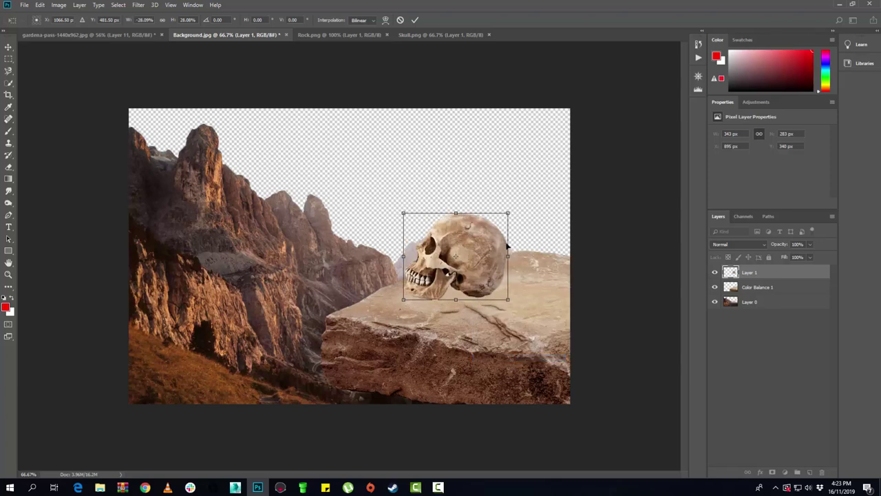
{"action": "left_click_drag", "start_coordinate": [508, 214], "coordinate": [510, 212]}
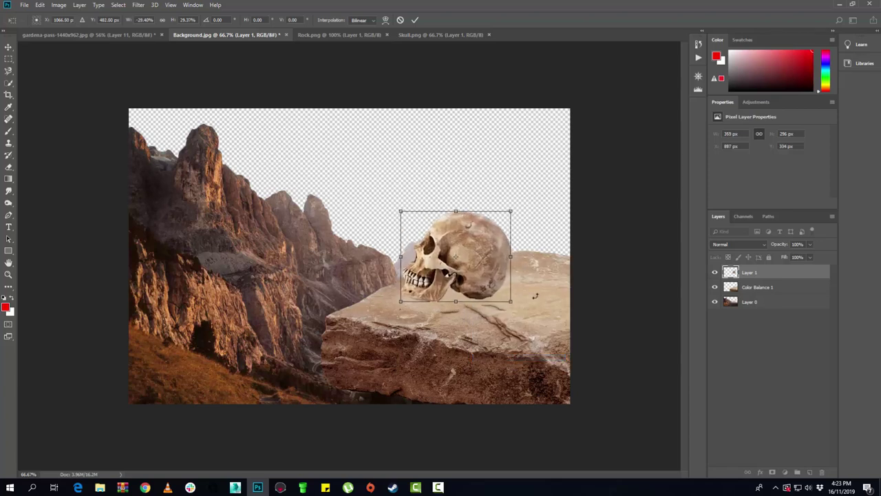
{"action": "left_click", "coordinate": [8, 47]}
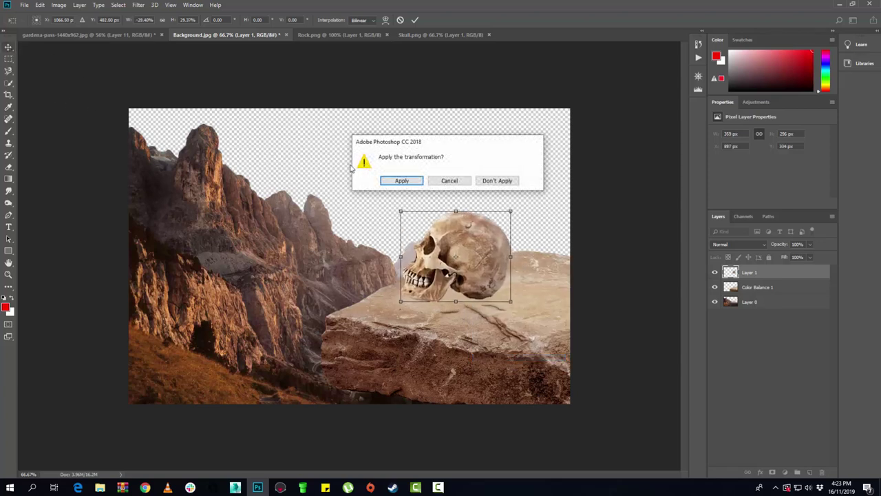
{"action": "left_click", "coordinate": [402, 182]}
- Lower the rock slightly and move the skull down to rest on it
{"action": "left_click", "coordinate": [767, 289]}
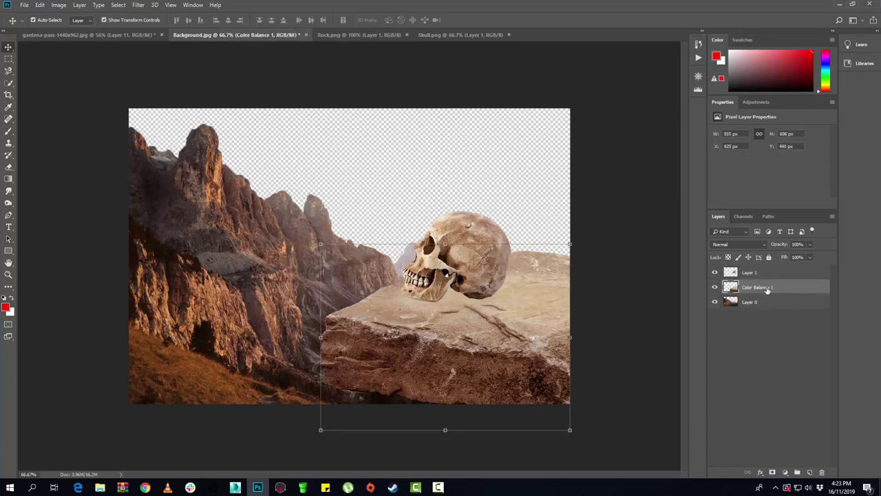
{"action": "left_click_drag", "start_coordinate": [548, 347], "coordinate": [513, 378]}
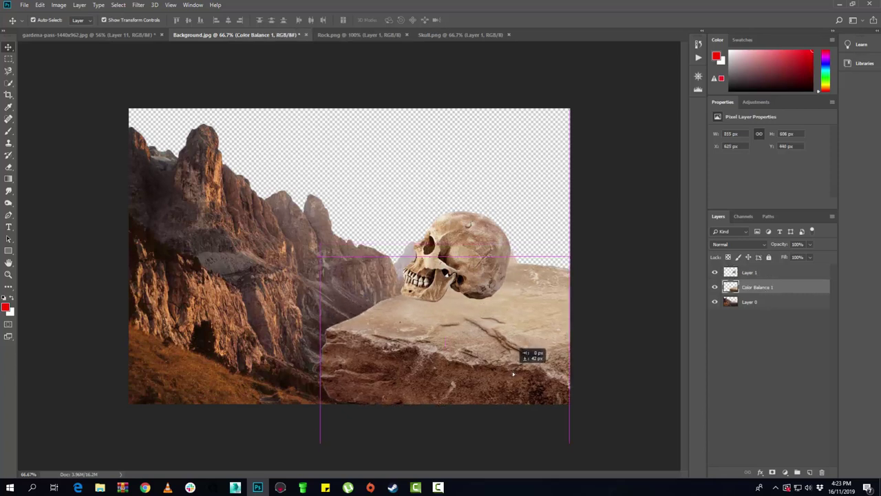
{"action": "left_click_drag", "start_coordinate": [513, 377], "coordinate": [515, 379]}
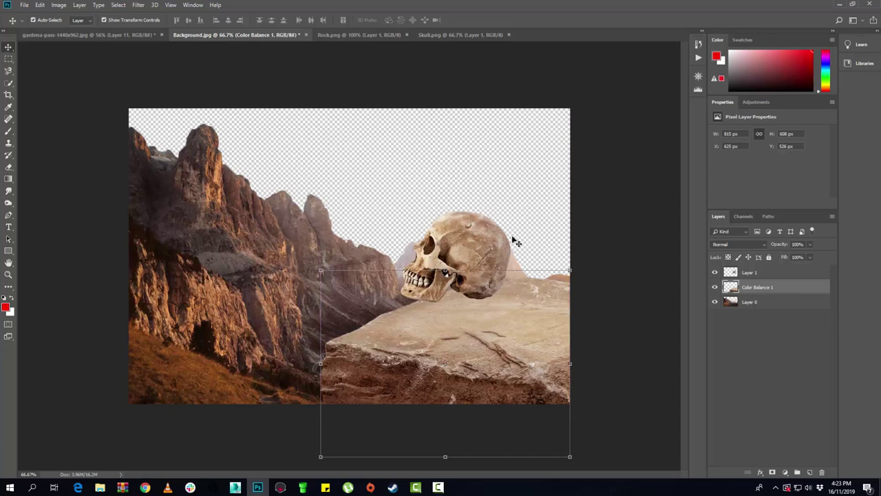
{"action": "left_click", "coordinate": [761, 274]}
{"action": "mouse_move", "coordinate": [478, 256]}
{"action": "left_mouse_down"}
{"action": "mouse_move", "coordinate": [494, 286]}
{"action": "mouse_move", "coordinate": [484, 293]}
{"action": "left_mouse_up"}
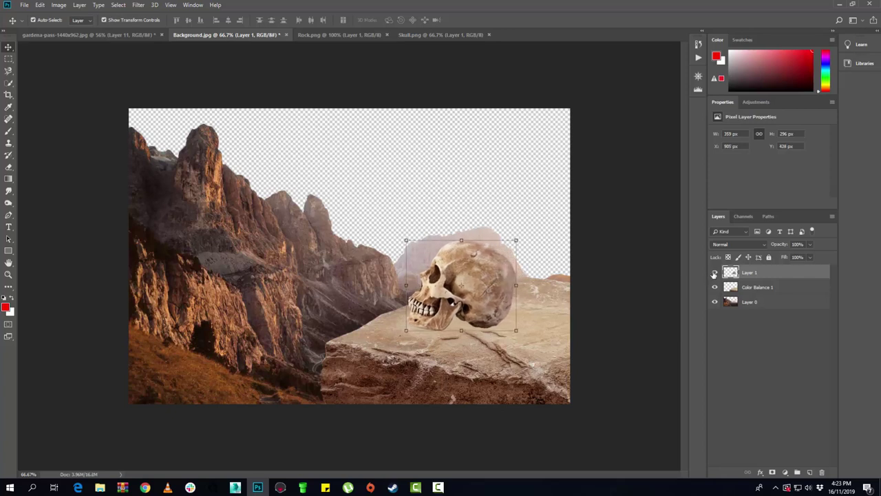
- Select the mountain Layer 0 and set the Eraser to a hard round brush
{"action": "left_click", "coordinate": [713, 272]}
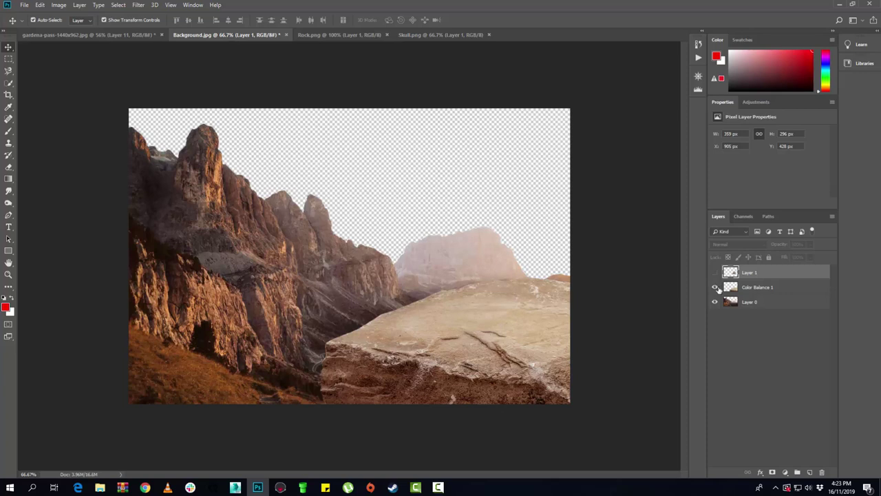
{"action": "left_click", "coordinate": [752, 304]}
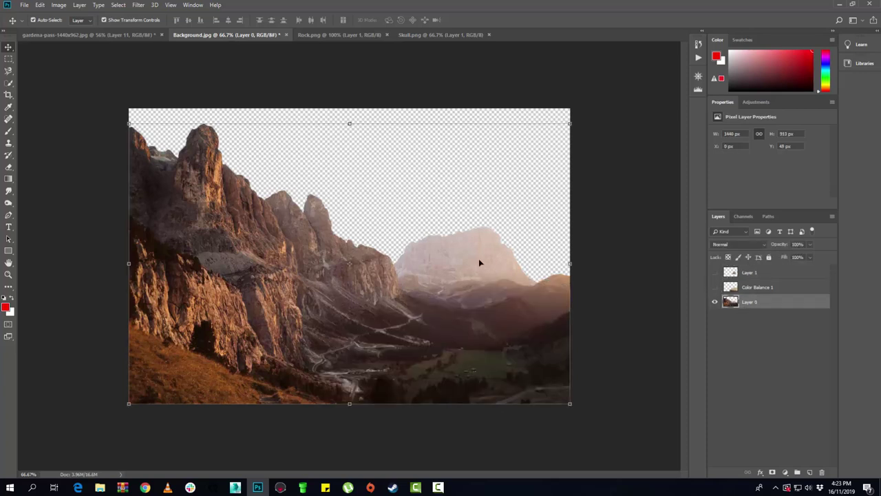
{"action": "left_click", "coordinate": [104, 20]}
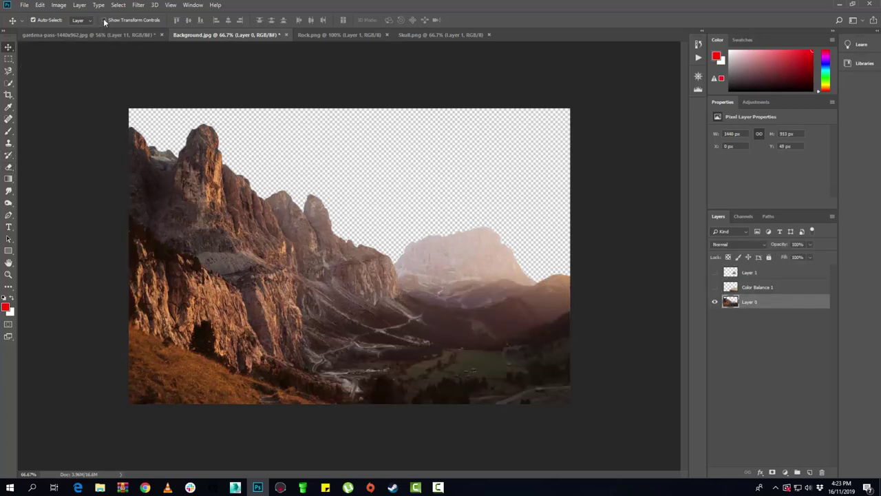
{"action": "left_click", "coordinate": [10, 167]}
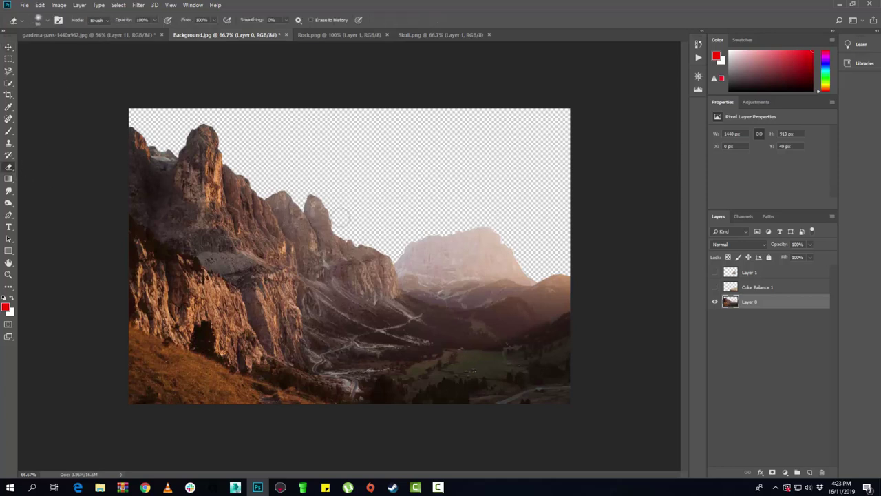
{"action": "right_click", "coordinate": [448, 235]}
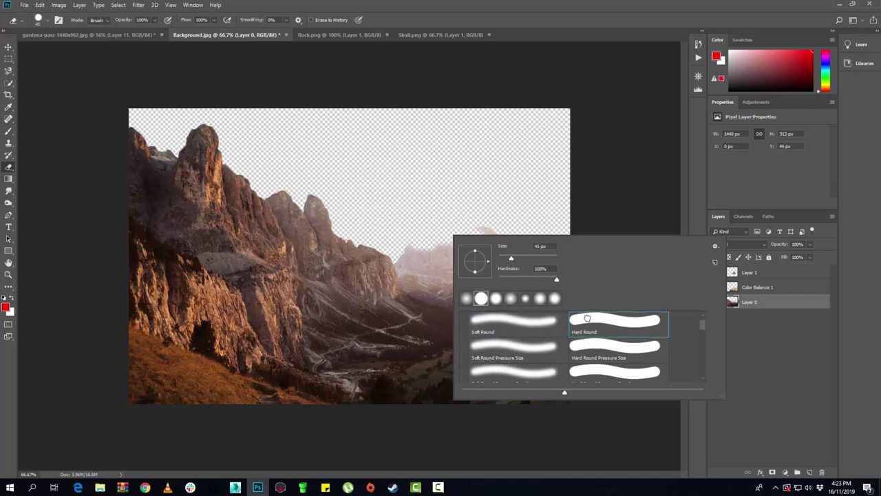
{"action": "left_click", "coordinate": [448, 232]}
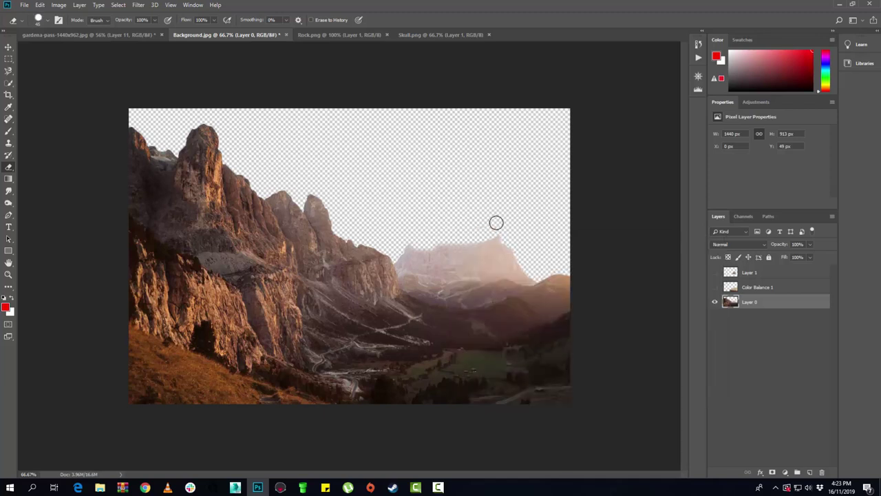
{"action": "left_click", "coordinate": [714, 289]}
{"action": "left_click", "coordinate": [714, 272]}
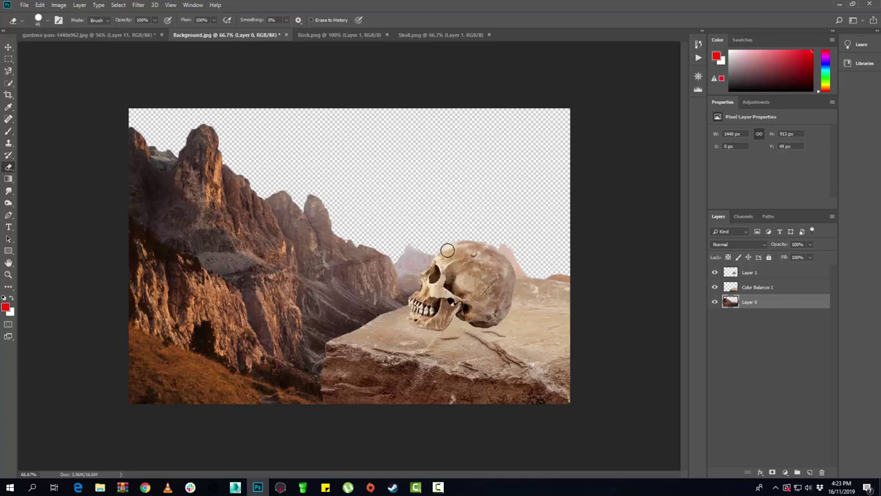
- Erase the distant pink peak and horizon fragments beside the skull
{"action": "mouse_move", "coordinate": [507, 264]}
{"action": "left_mouse_down"}
{"action": "mouse_move", "coordinate": [556, 275]}
{"action": "mouse_move", "coordinate": [541, 273]}
{"action": "left_mouse_up"}
{"action": "mouse_move", "coordinate": [438, 255]}
{"action": "left_mouse_down"}
{"action": "mouse_move", "coordinate": [409, 246]}
{"action": "mouse_move", "coordinate": [403, 261]}
{"action": "left_mouse_up"}
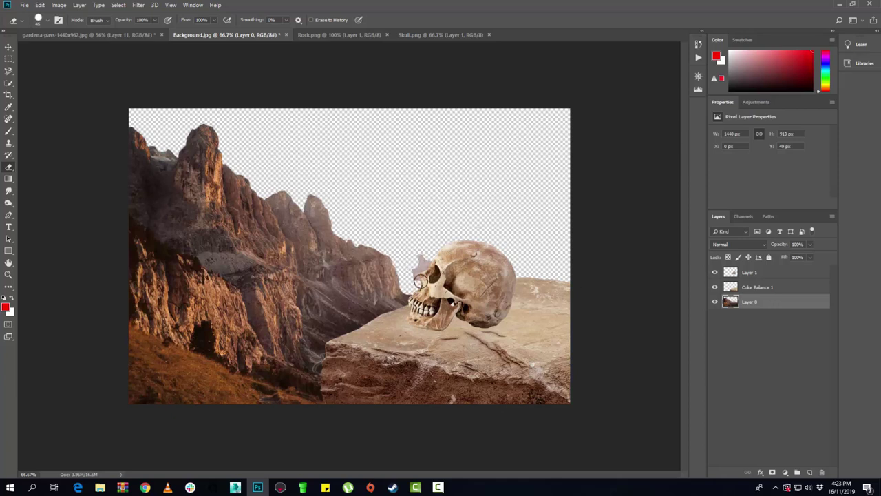
{"action": "left_click_drag", "start_coordinate": [416, 282], "coordinate": [422, 259]}
- Open Cloud.jpg and unlock its background into an editable Layer 0
{"action": "left_click", "coordinate": [24, 5]}
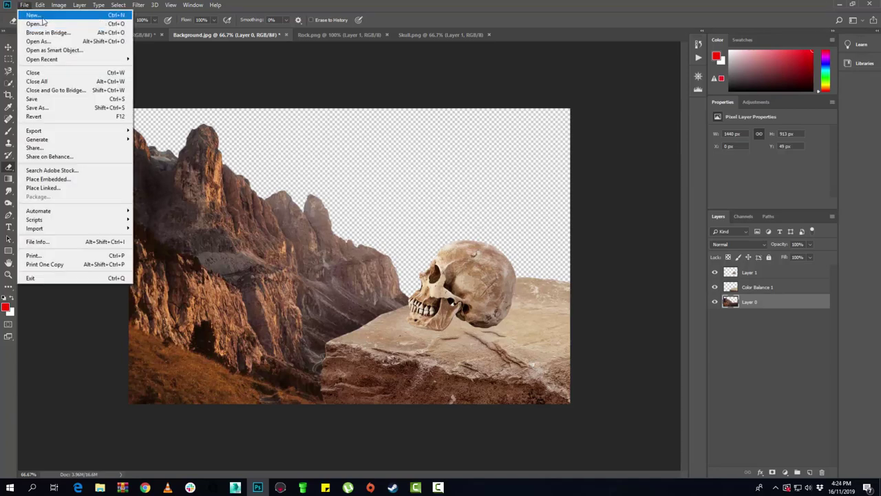
{"action": "left_click", "coordinate": [43, 24]}
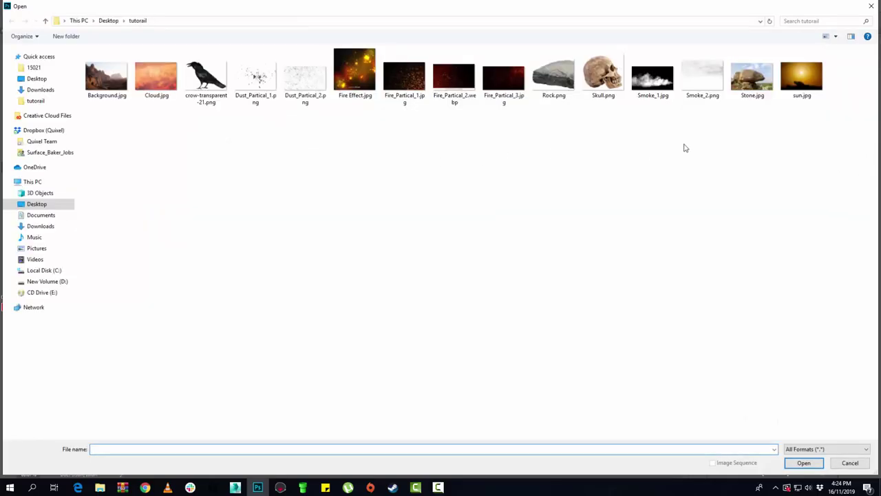
{"action": "left_click", "coordinate": [152, 102]}
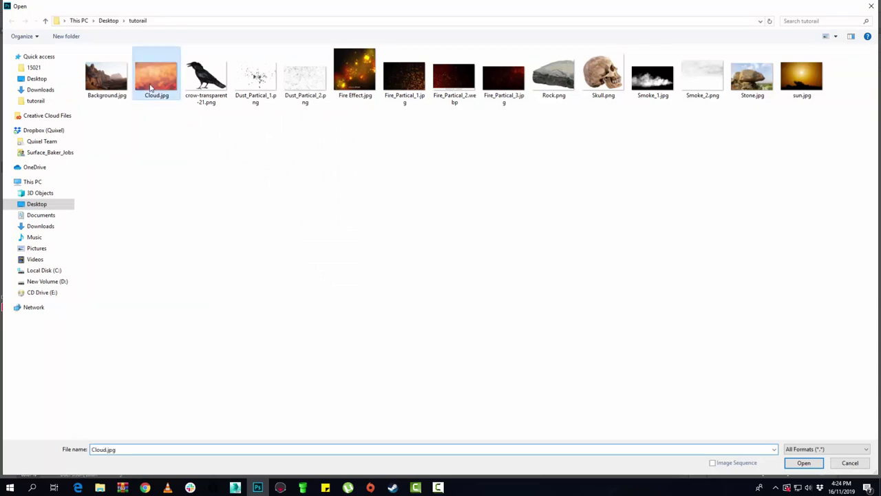
{"action": "left_click", "coordinate": [804, 463]}
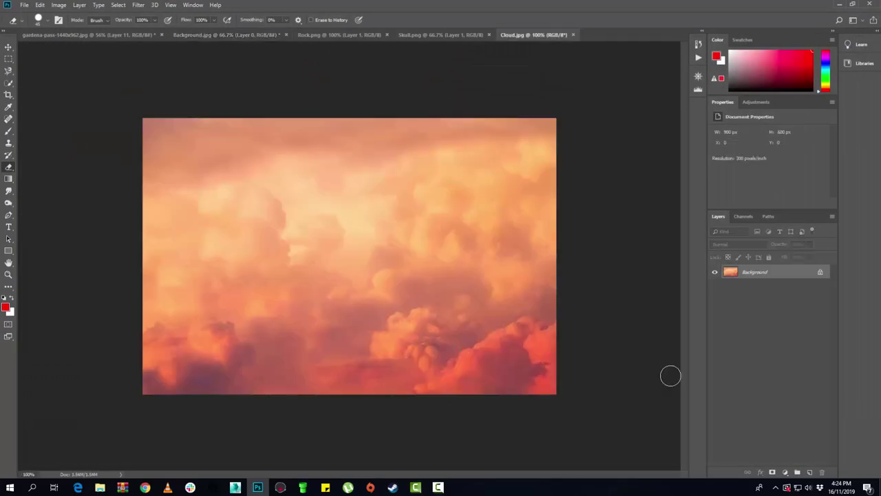
{"action": "left_click", "coordinate": [820, 274]}
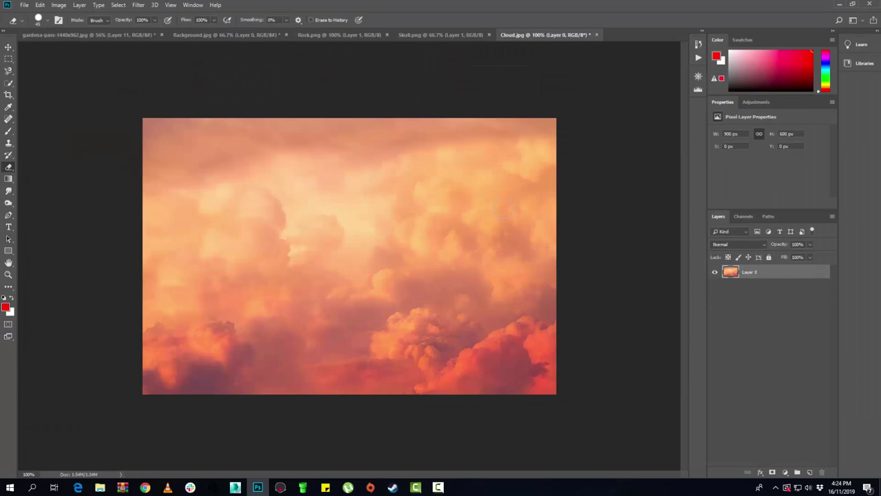
{"action": "left_click", "coordinate": [8, 46]}
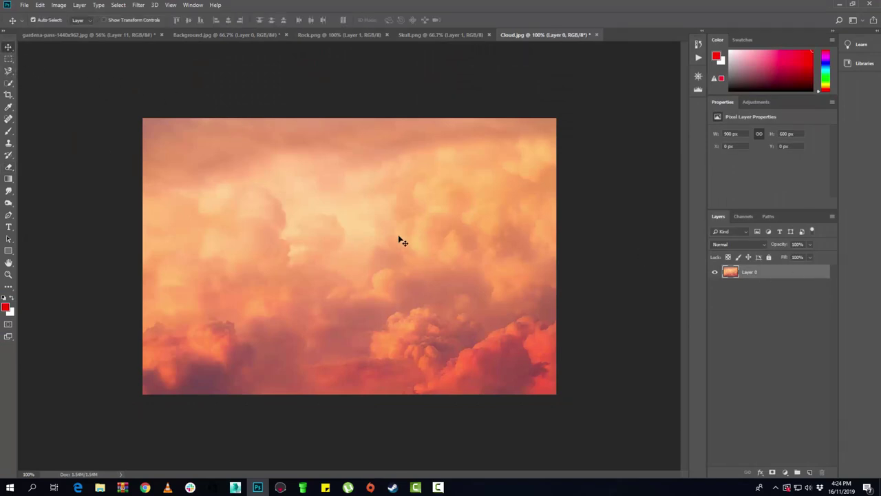
- Bring the clouds into Background.jpg and stretch them across the full 1440 px canvas width
{"action": "mouse_move", "coordinate": [442, 248]}
{"action": "left_mouse_down"}
{"action": "mouse_move", "coordinate": [240, 187]}
{"action": "mouse_move", "coordinate": [224, 40]}
{"action": "left_mouse_up"}
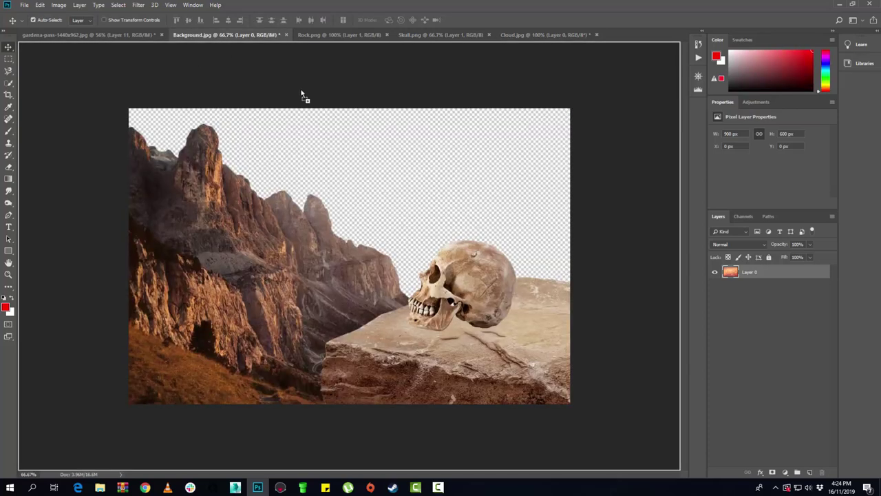
{"action": "mouse_move", "coordinate": [224, 40]}
{"action": "left_mouse_down"}
{"action": "mouse_move", "coordinate": [403, 163]}
{"action": "mouse_move", "coordinate": [366, 208]}
{"action": "left_mouse_up"}
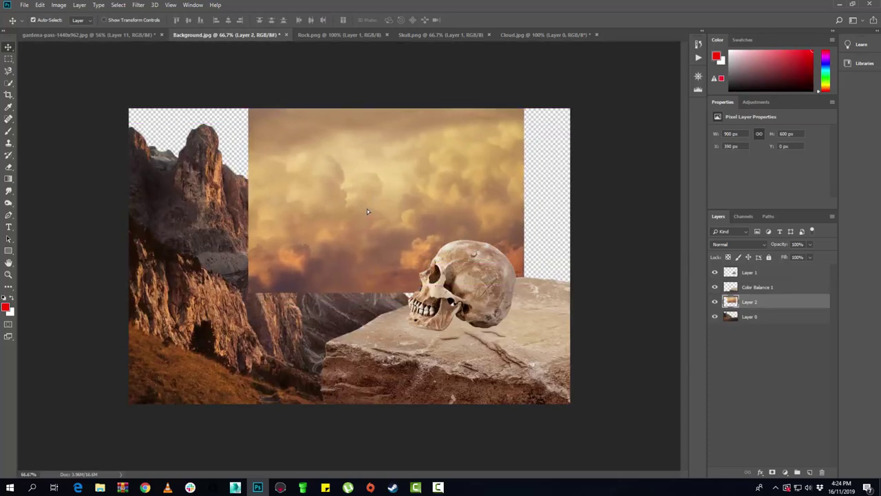
{"action": "left_click", "coordinate": [104, 20]}
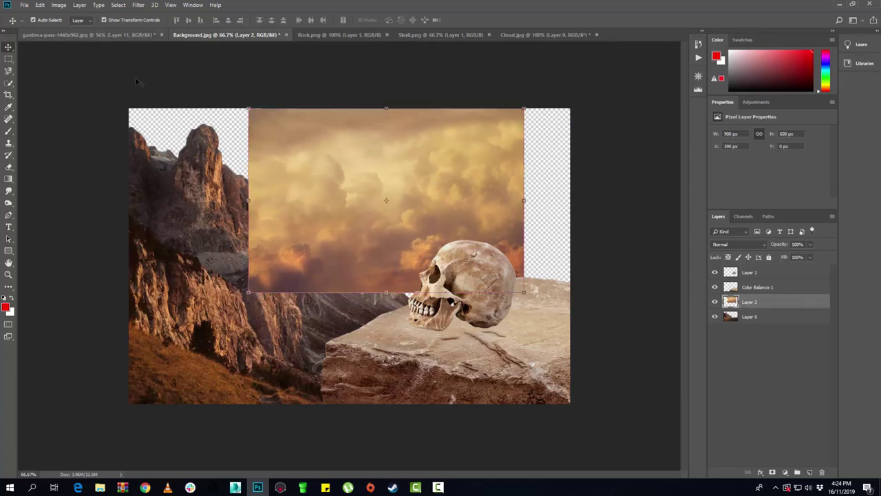
{"action": "left_click_drag", "start_coordinate": [524, 291], "coordinate": [593, 293]}
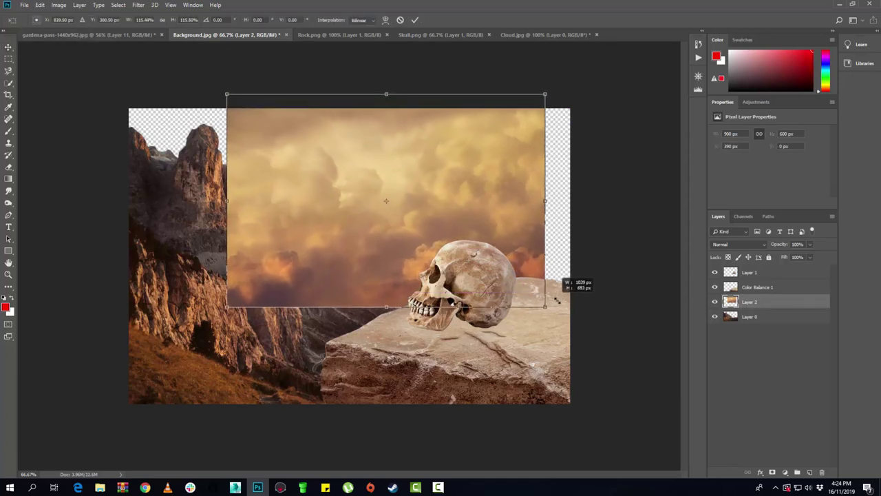
{"action": "left_click_drag", "start_coordinate": [527, 250], "coordinate": [452, 227]}
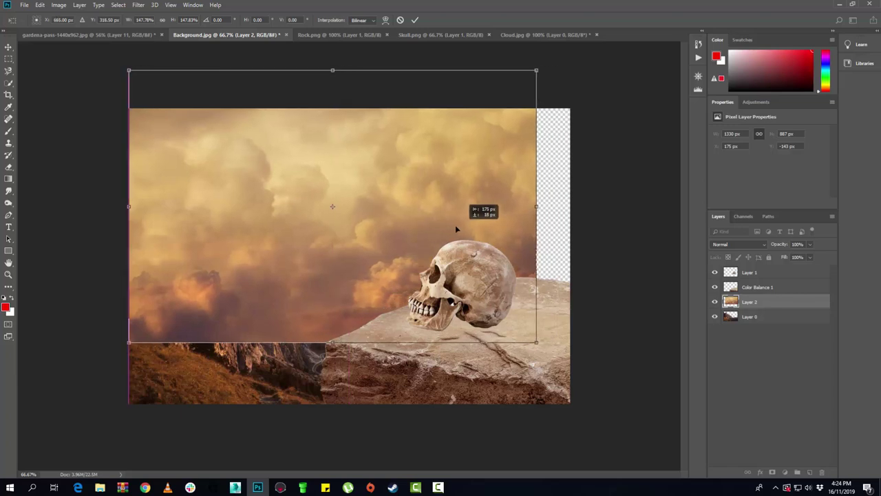
{"action": "left_click_drag", "start_coordinate": [539, 206], "coordinate": [570, 206]}
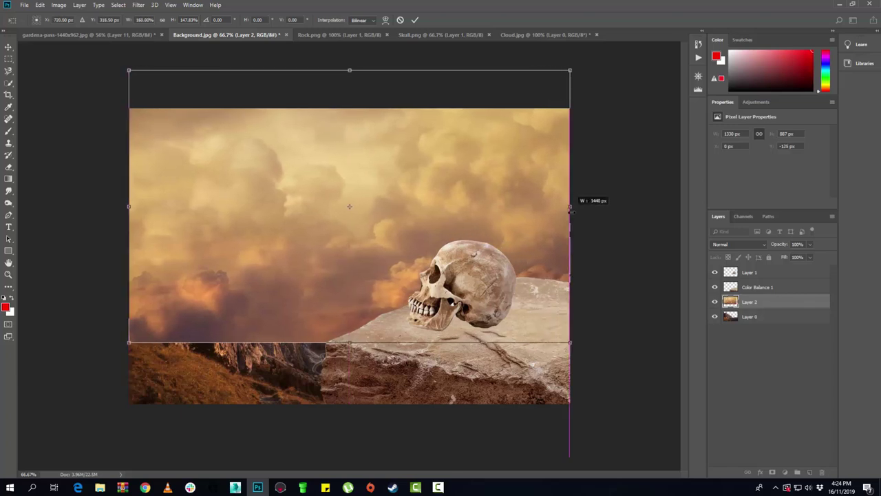
{"action": "left_click", "coordinate": [8, 46]}
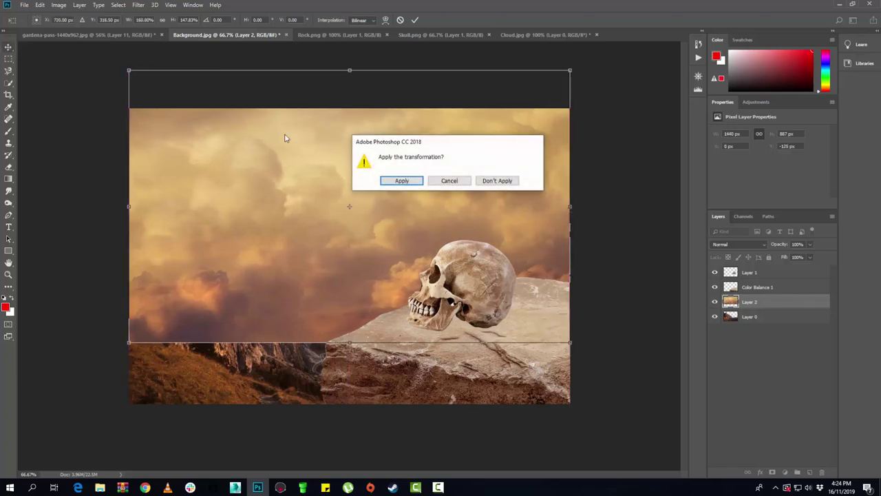
{"action": "left_click", "coordinate": [400, 182]}
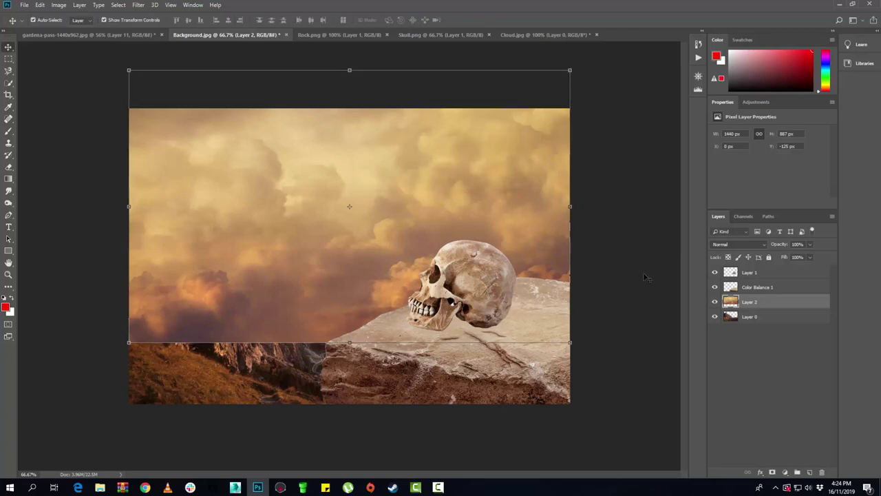
- Move the cloud layer beneath the mountains and reselect mountain Layer 0
{"action": "left_click_drag", "start_coordinate": [779, 305], "coordinate": [782, 323]}
{"action": "left_click", "coordinate": [713, 287]}
{"action": "left_click", "coordinate": [713, 272]}
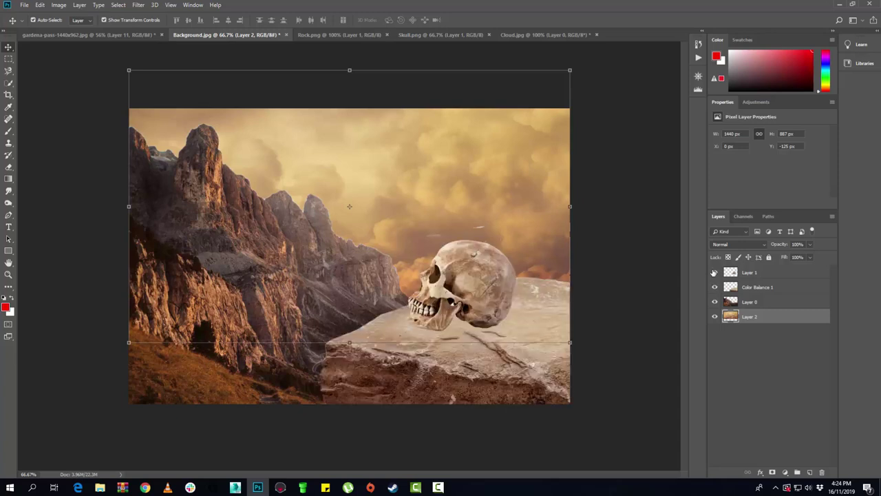
{"action": "left_click", "coordinate": [750, 303]}
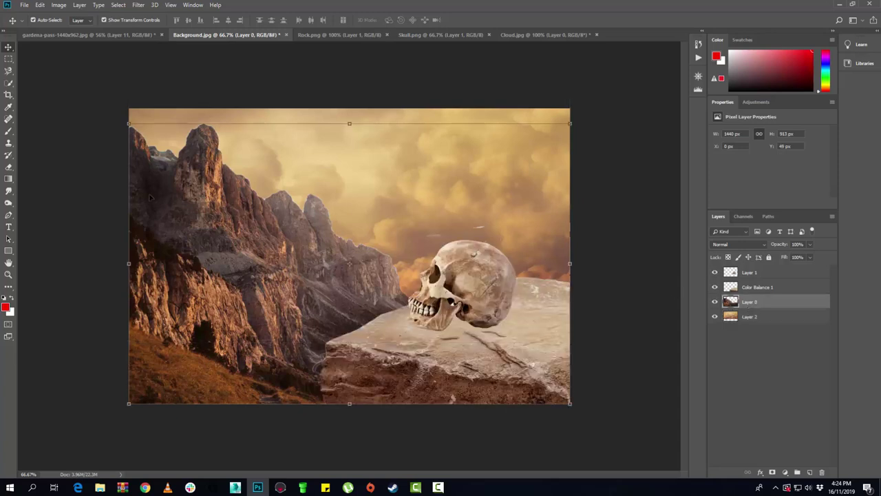
{"action": "left_click", "coordinate": [8, 167]}
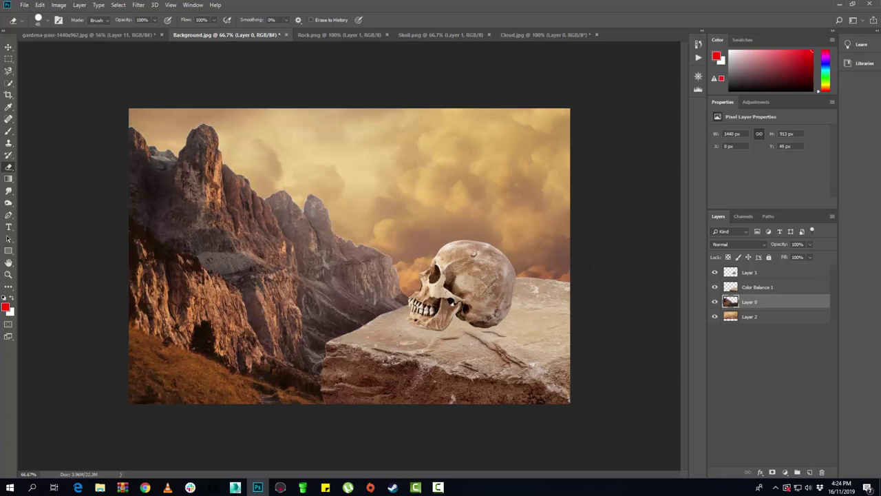
- Duplicate the skull layer as Layer 1 copy, hide the copy, and select Layer 1
{"action": "left_click", "coordinate": [783, 272]}
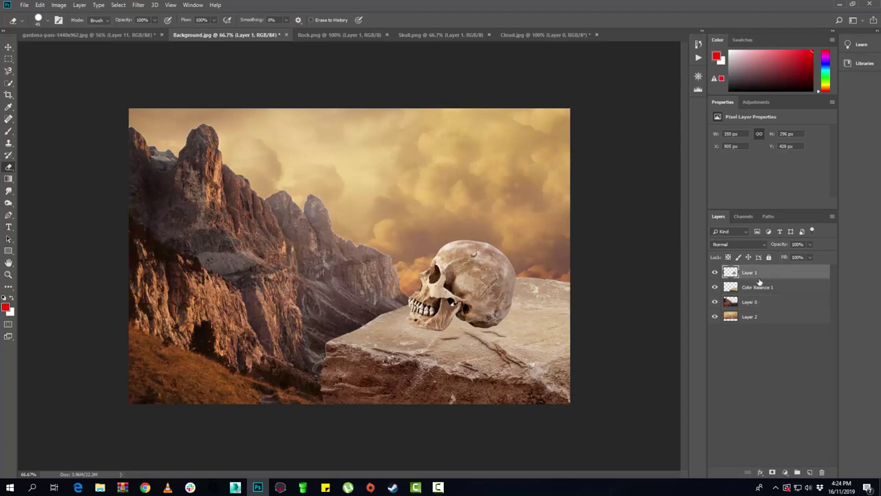
{"action": "right_click", "coordinate": [773, 276]}
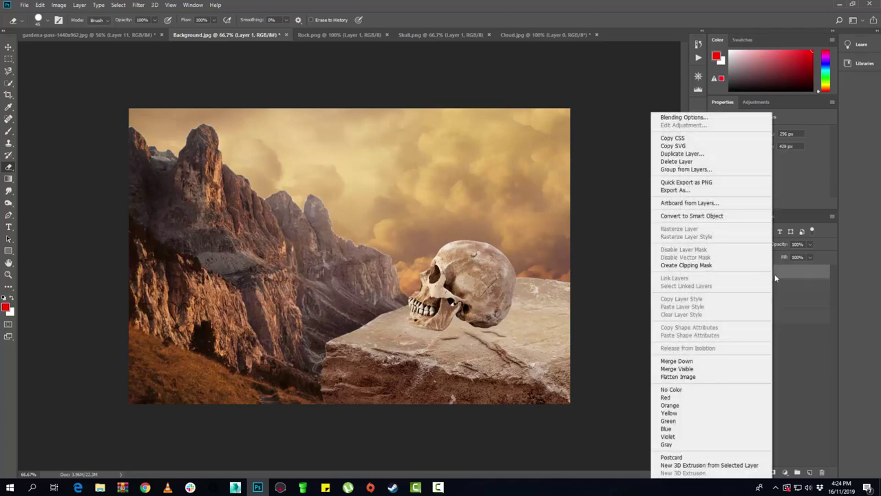
{"action": "left_click", "coordinate": [680, 154]}
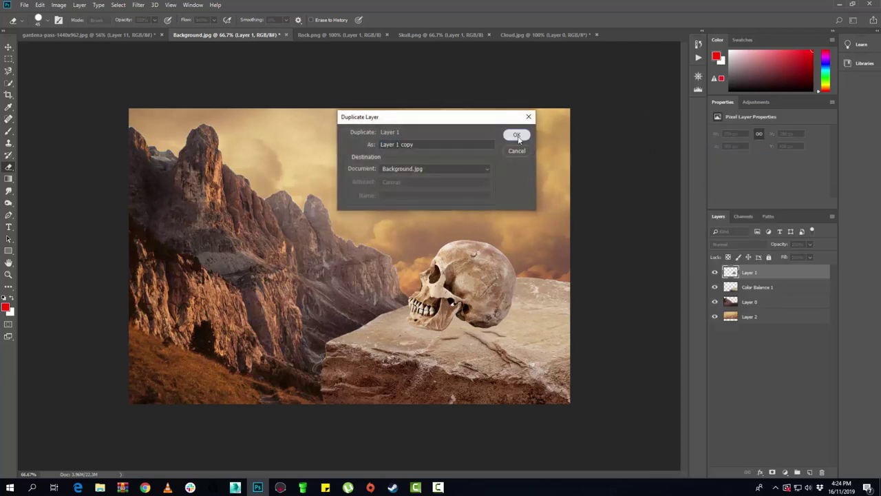
{"action": "left_click", "coordinate": [516, 134]}
{"action": "left_click", "coordinate": [714, 273]}
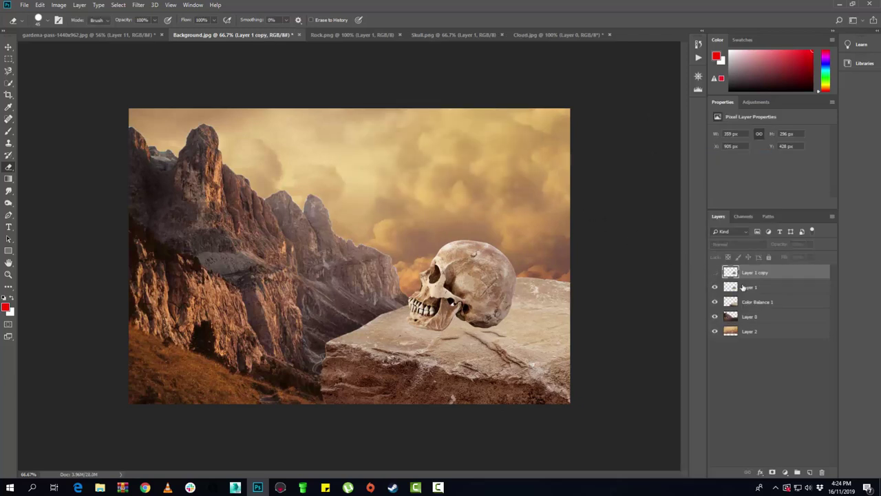
{"action": "left_click", "coordinate": [764, 287]}
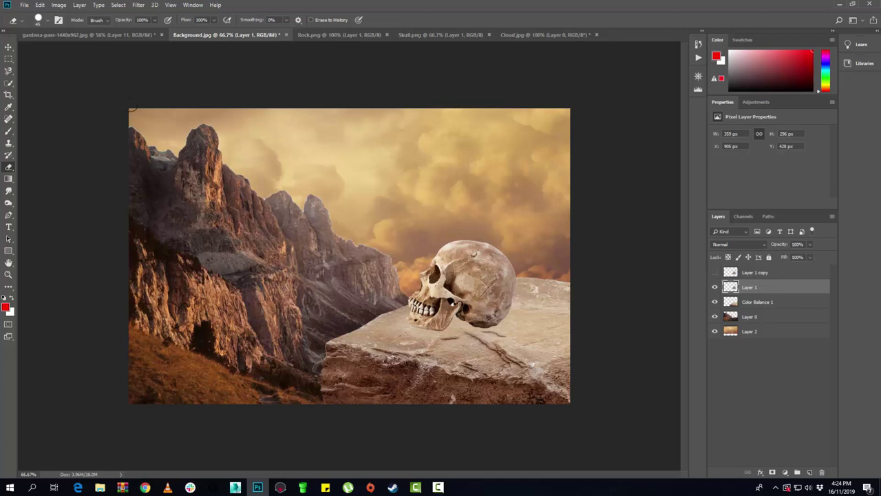
- Blacken Layer 1 with Hue/Saturation Lightness -100, then show the textured copy again
{"action": "left_click", "coordinate": [59, 5]}
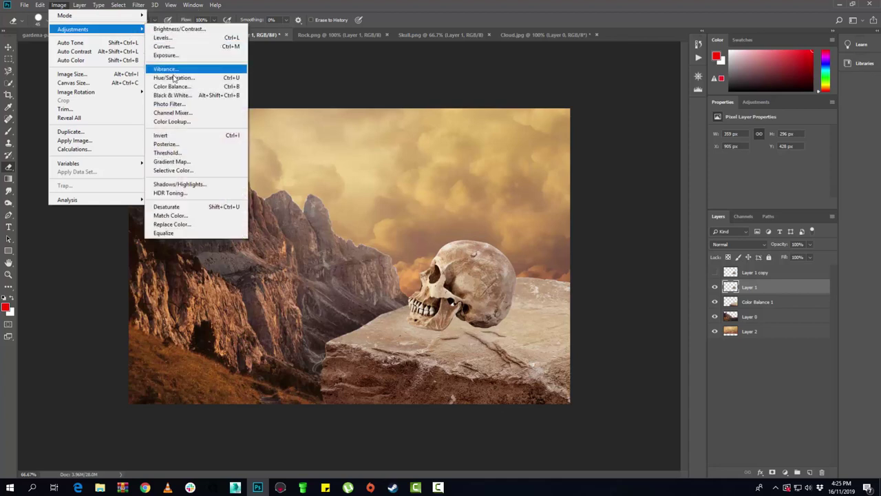
{"action": "mouse_move", "coordinate": [73, 29]}
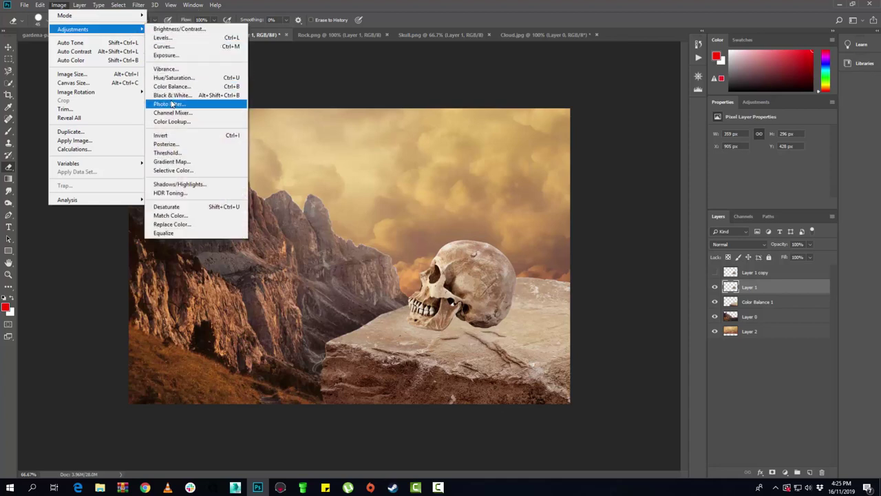
{"action": "left_click", "coordinate": [173, 78]}
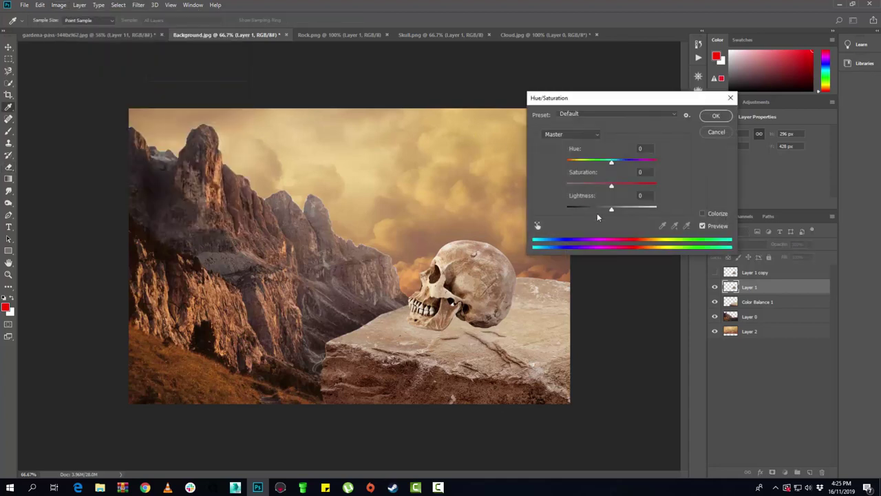
{"action": "left_click_drag", "start_coordinate": [603, 212], "coordinate": [507, 202]}
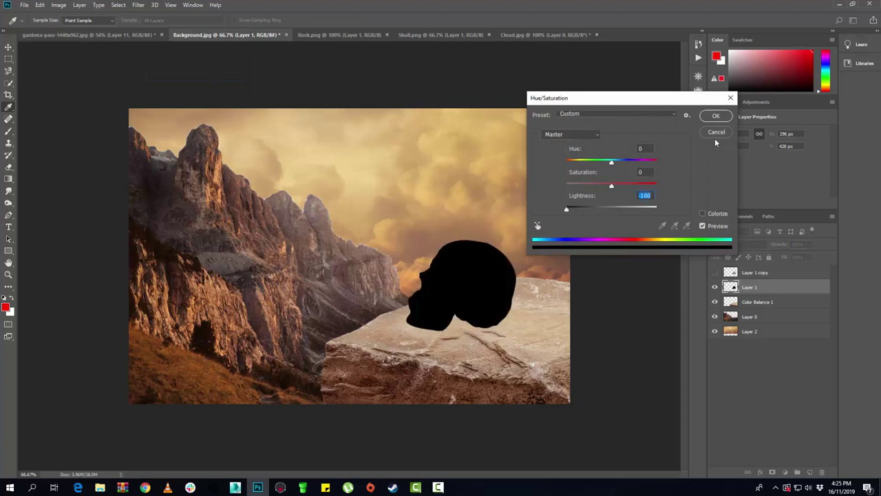
{"action": "left_click", "coordinate": [712, 117]}
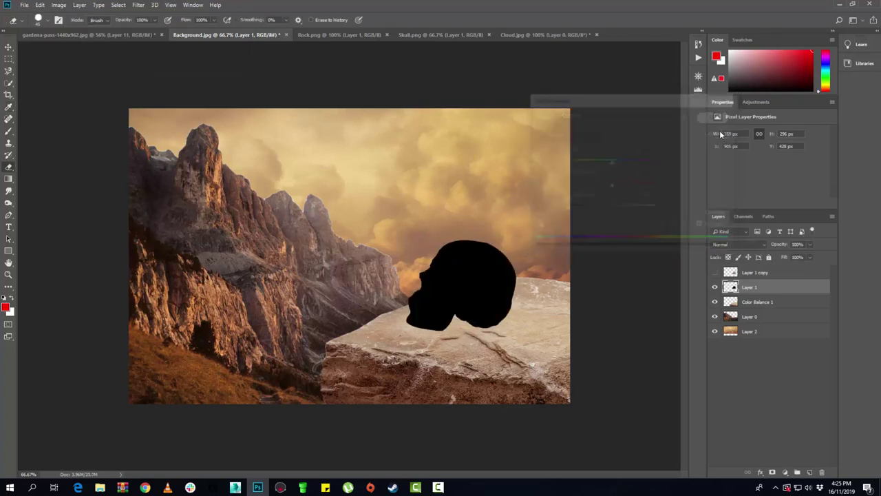
{"action": "left_click", "coordinate": [714, 274]}
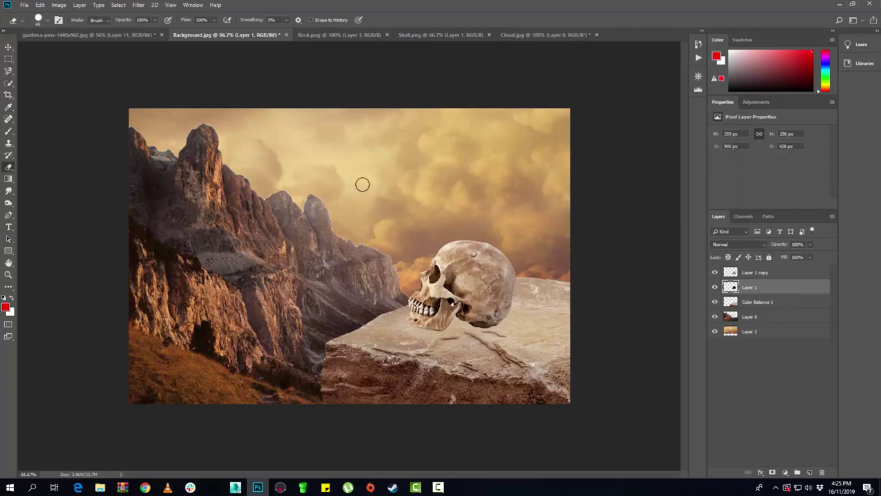
{"action": "left_click", "coordinate": [8, 47]}
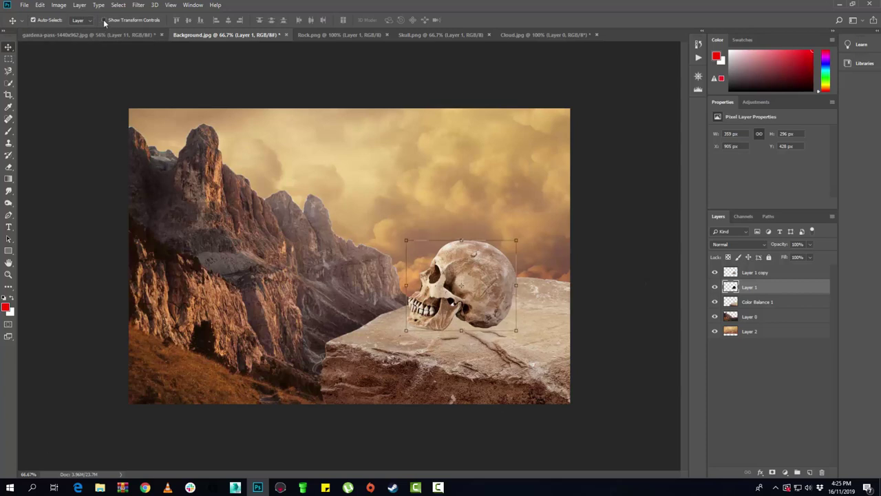
- Distort the black silhouette flat across the rock as a shadow and lower its fill to 41%
{"action": "key", "text": "ctrl+t"}
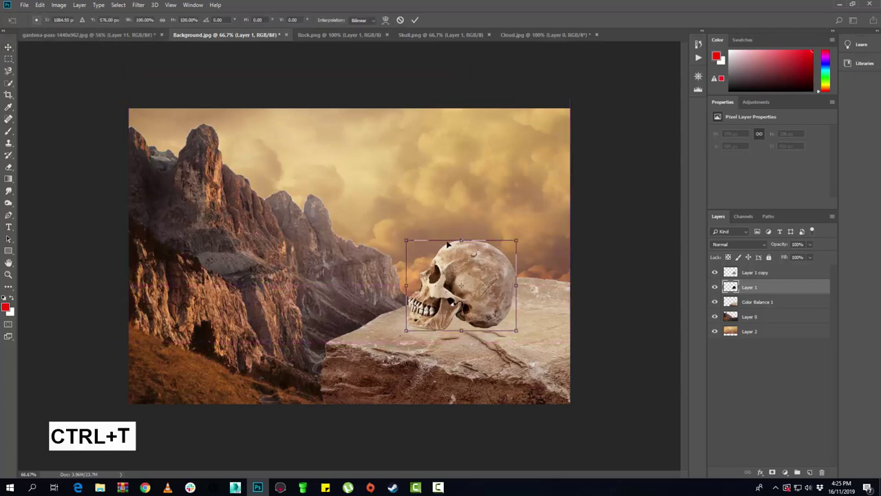
{"action": "right_click", "coordinate": [453, 262]}
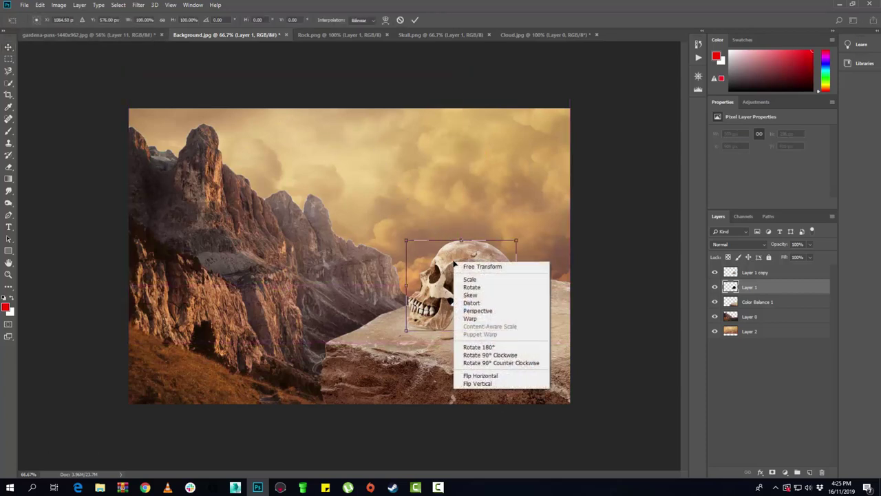
{"action": "left_click", "coordinate": [471, 302]}
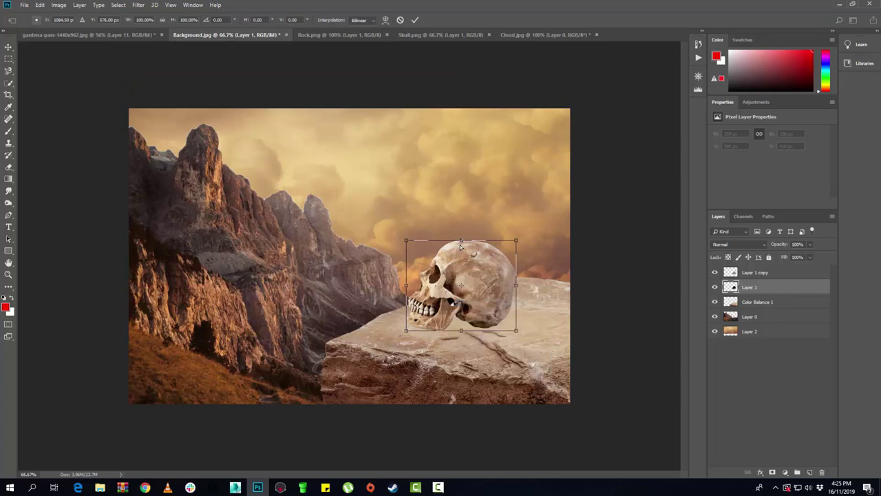
{"action": "mouse_move", "coordinate": [461, 241]}
{"action": "left_mouse_down"}
{"action": "mouse_move", "coordinate": [461, 257]}
{"action": "mouse_move", "coordinate": [405, 348]}
{"action": "mouse_move", "coordinate": [541, 338]}
{"action": "mouse_move", "coordinate": [523, 309]}
{"action": "left_mouse_up"}
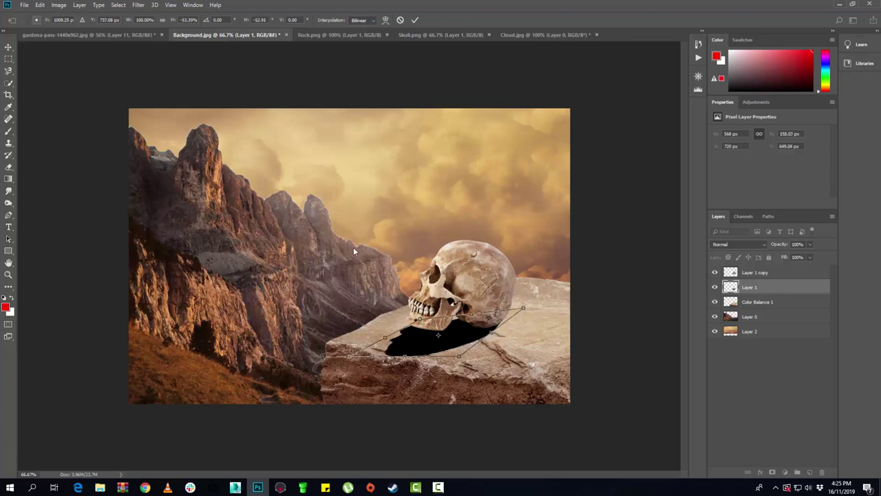
{"action": "left_click", "coordinate": [9, 59]}
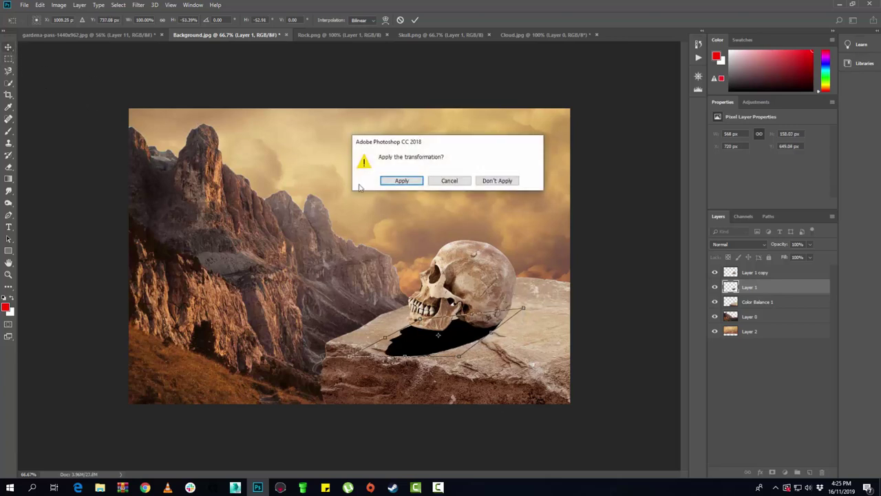
{"action": "left_click", "coordinate": [404, 183]}
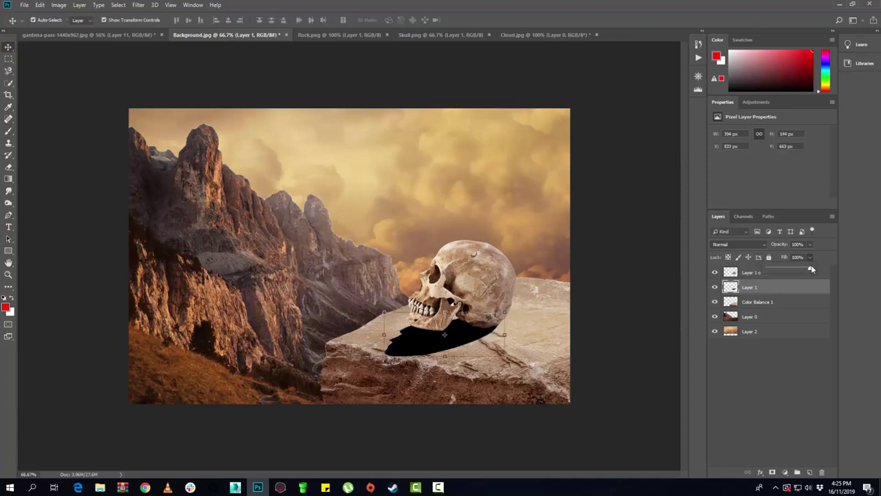
{"action": "left_click_drag", "start_coordinate": [811, 269], "coordinate": [788, 271]}
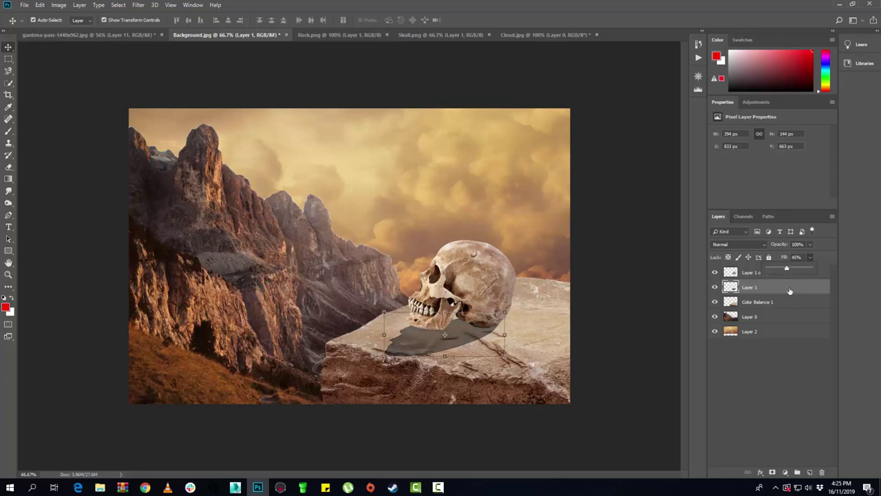
- Apply a 3-pixel Gaussian Blur to the skull's shadow
{"action": "left_click", "coordinate": [139, 5]}
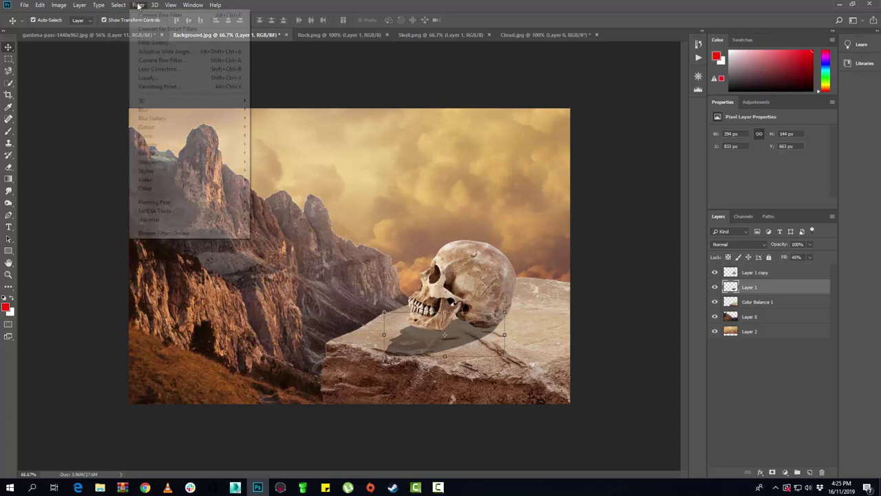
{"action": "mouse_move", "coordinate": [143, 109]}
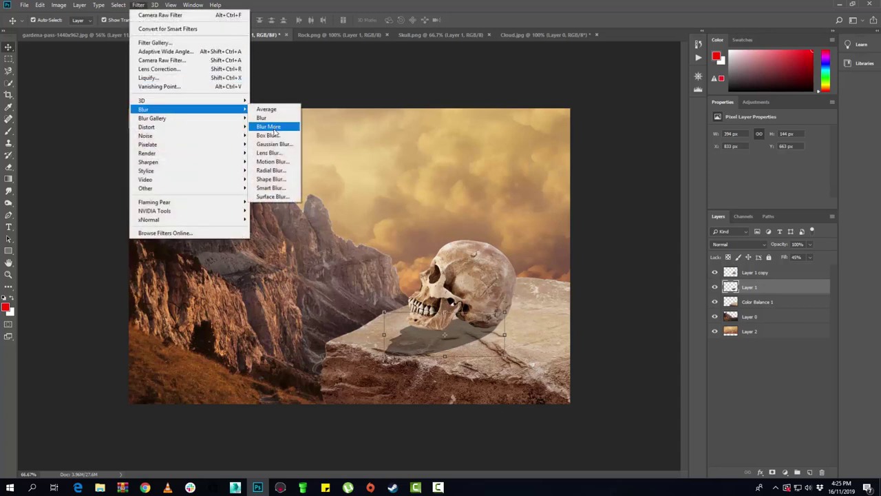
{"action": "left_click", "coordinate": [274, 144]}
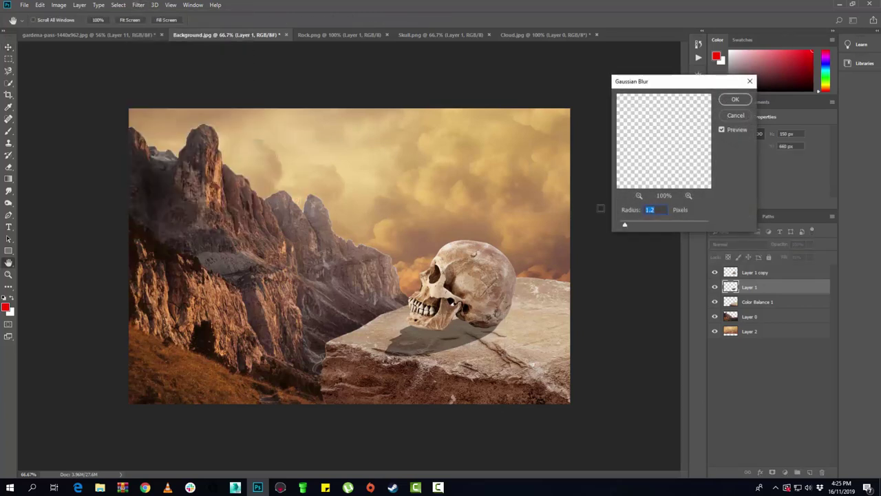
{"action": "type", "text": "3"}
{"action": "left_click", "coordinate": [732, 100]}
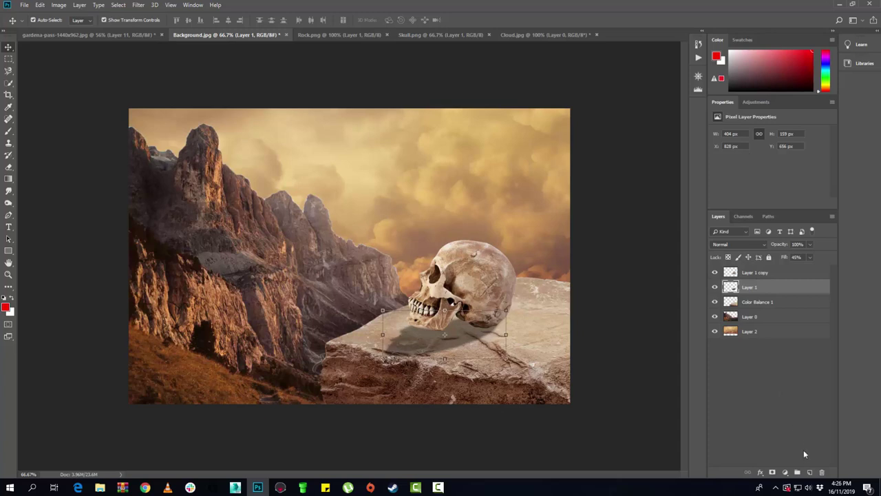
- Create an empty layer, then delete it as Layer 3
{"action": "left_click", "coordinate": [809, 472]}
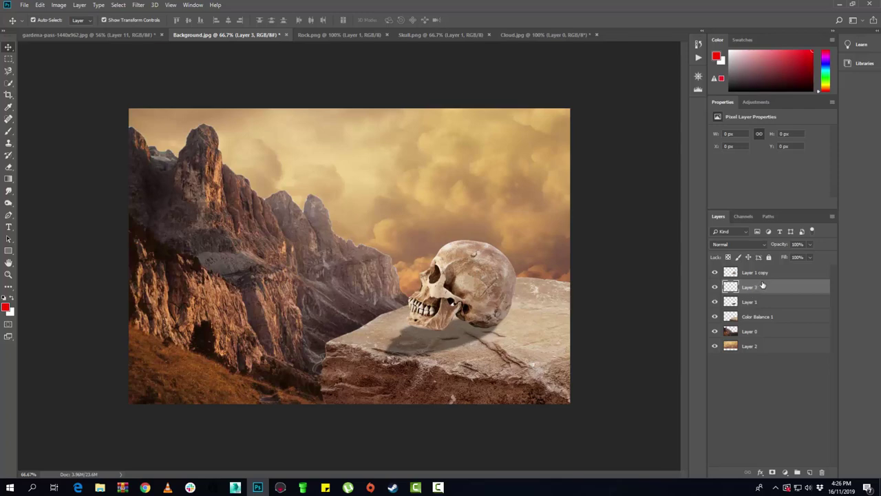
{"action": "left_click", "coordinate": [822, 474]}
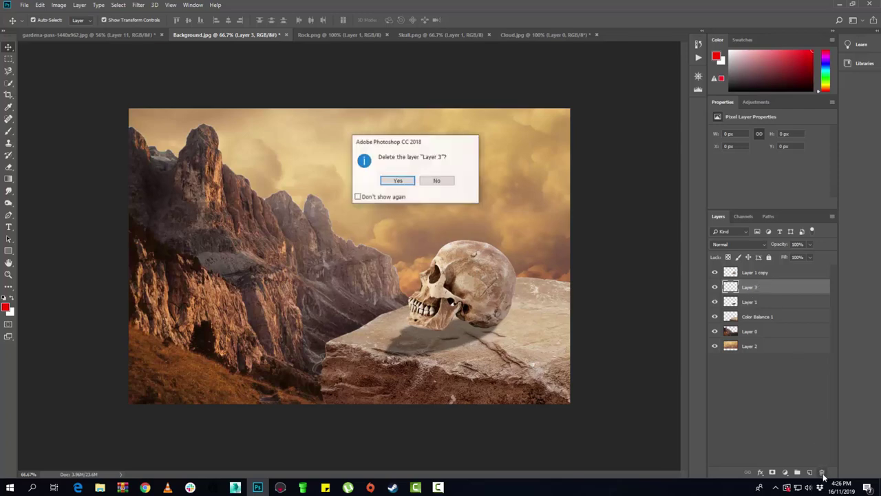
{"action": "left_click", "coordinate": [390, 183]}
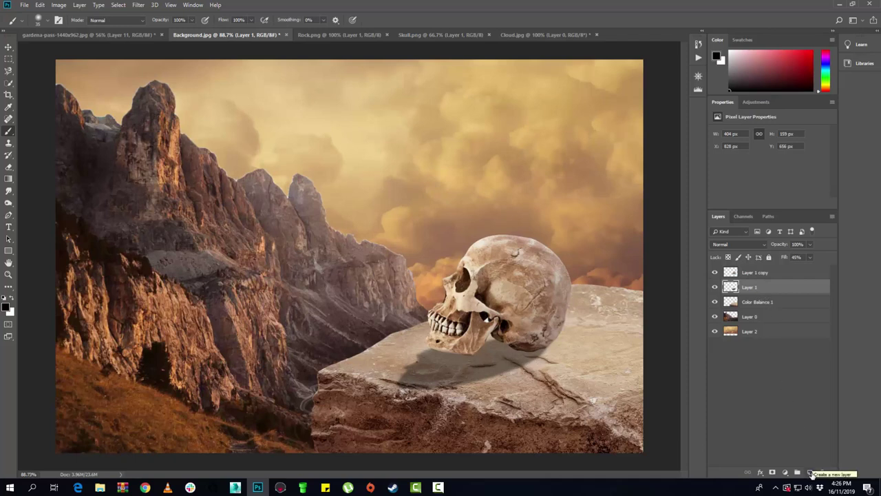
- On a new layer, paint a black contact shadow under the skull's jaw and set fill to 71%
{"action": "left_click", "coordinate": [810, 472]}
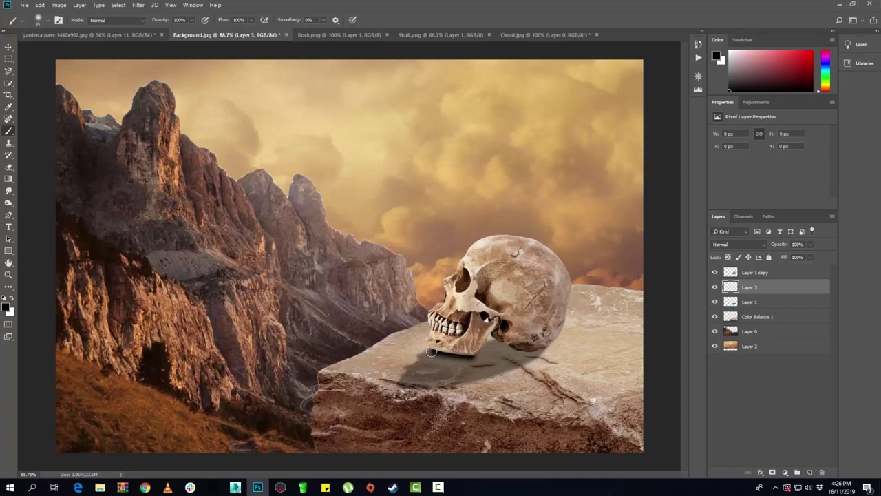
{"action": "left_click_drag", "start_coordinate": [428, 347], "coordinate": [539, 351]}
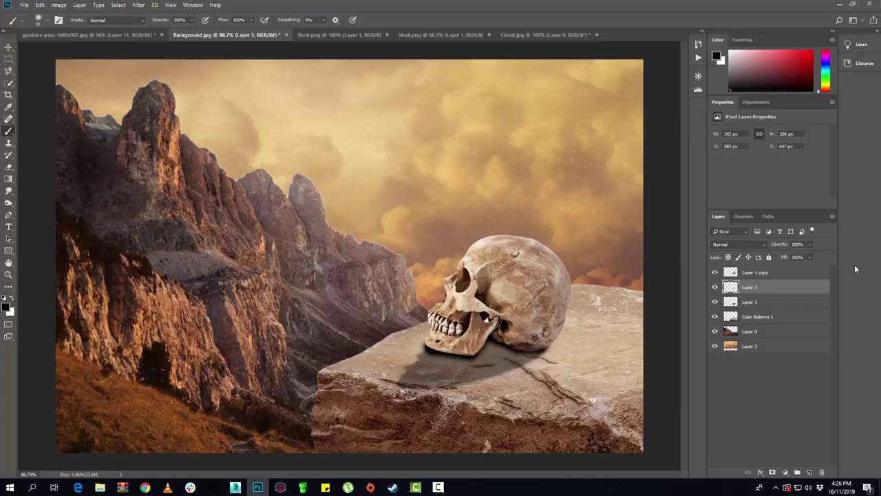
{"action": "left_click", "coordinate": [810, 257]}
{"action": "left_click_drag", "start_coordinate": [810, 270], "coordinate": [802, 271]}
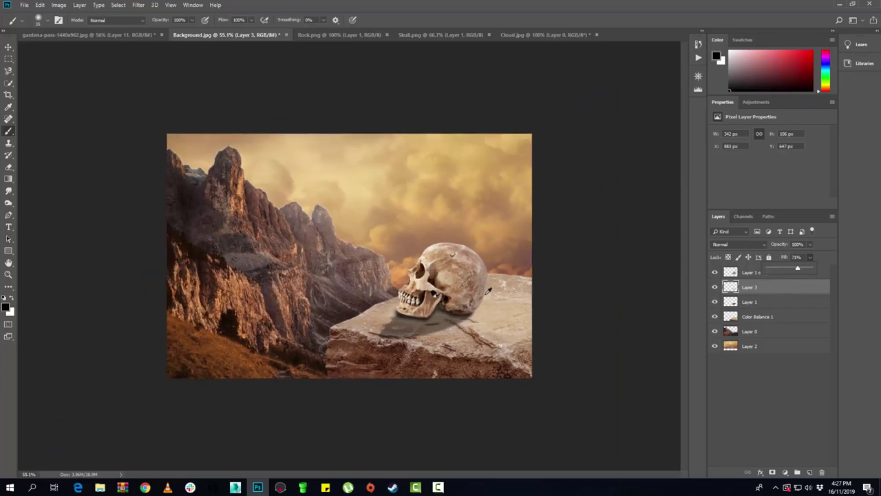
{"action": "scroll", "coordinate": [422, 355], "scroll_direction": "up", "scroll_amount": 3}
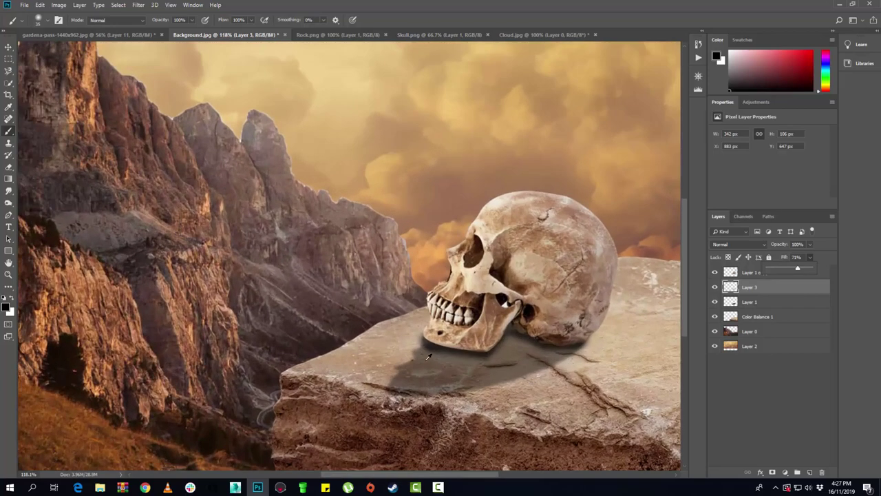
{"action": "scroll", "coordinate": [427, 355], "scroll_direction": "up", "scroll_amount": 1}
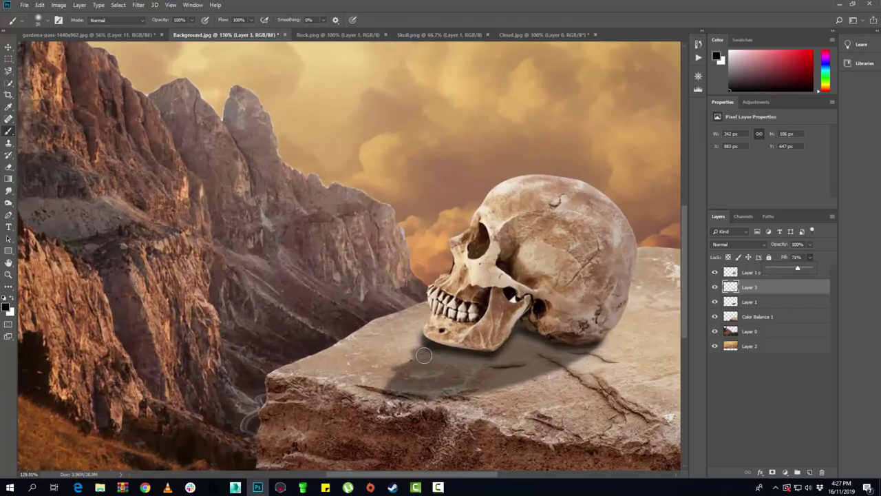
- Skew the Layer 1 cast shadow by raising its top-left corner so it tilts across the rock
{"action": "left_click", "coordinate": [751, 303]}
{"action": "key", "text": "ctrl+t"}
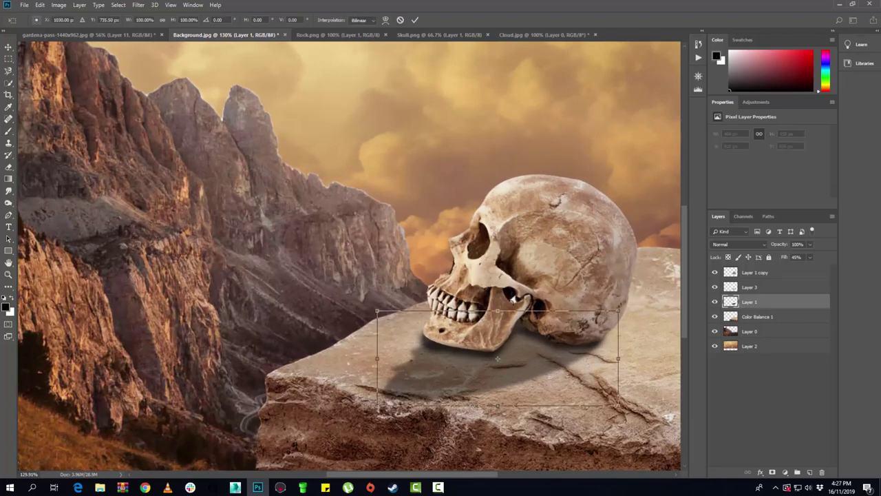
{"action": "right_click", "coordinate": [445, 340]}
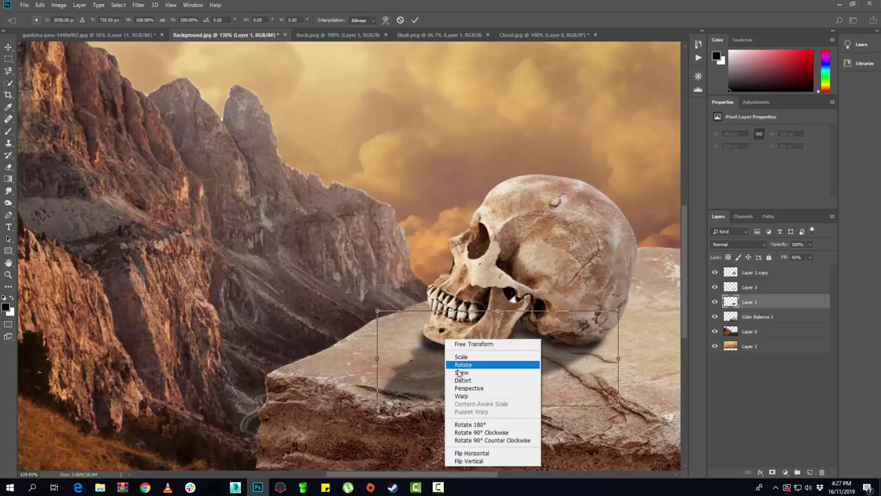
{"action": "left_click", "coordinate": [485, 377]}
{"action": "left_click_drag", "start_coordinate": [378, 313], "coordinate": [371, 280]}
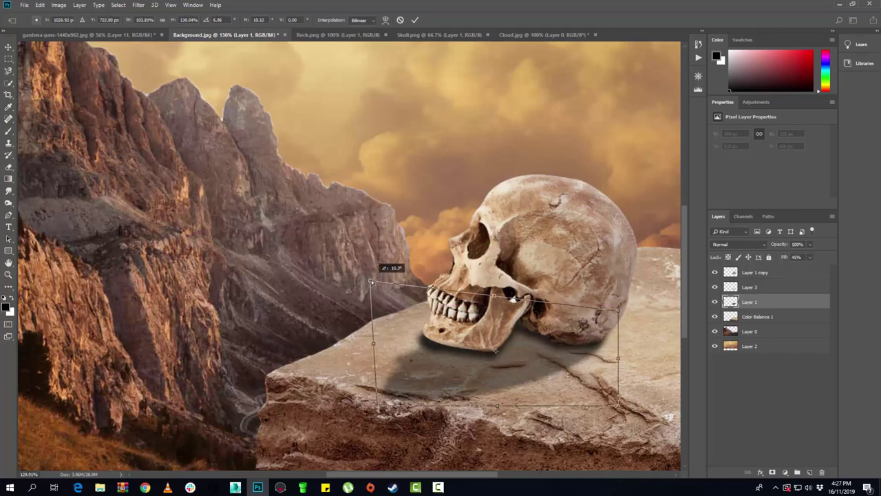
{"action": "left_click", "coordinate": [8, 45]}
- Apply the skewed cast shadow transformation
{"action": "left_click", "coordinate": [402, 181]}
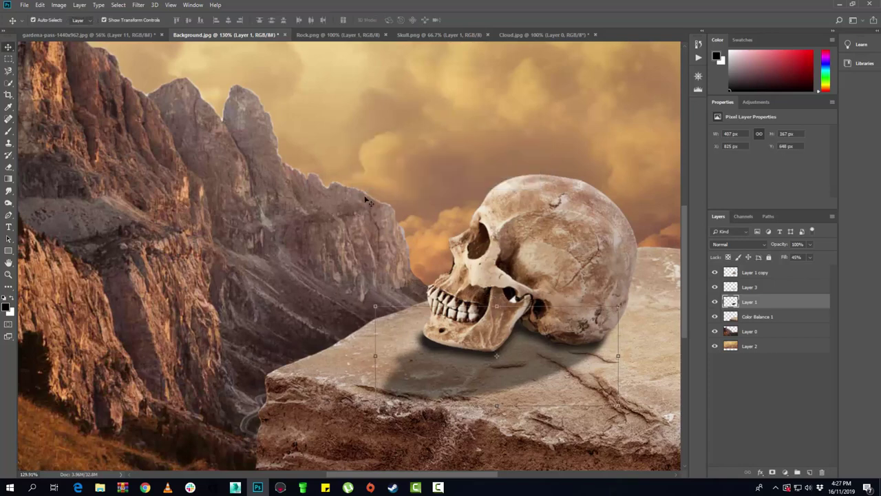
{"action": "scroll", "coordinate": [367, 200], "scroll_direction": "down", "scroll_amount": 1}
{"action": "scroll", "coordinate": [358, 212], "scroll_direction": "down", "scroll_amount": 1}
{"action": "scroll", "coordinate": [357, 213], "scroll_direction": "down", "scroll_amount": 1}
{"action": "scroll", "coordinate": [359, 215], "scroll_direction": "down", "scroll_amount": 1}
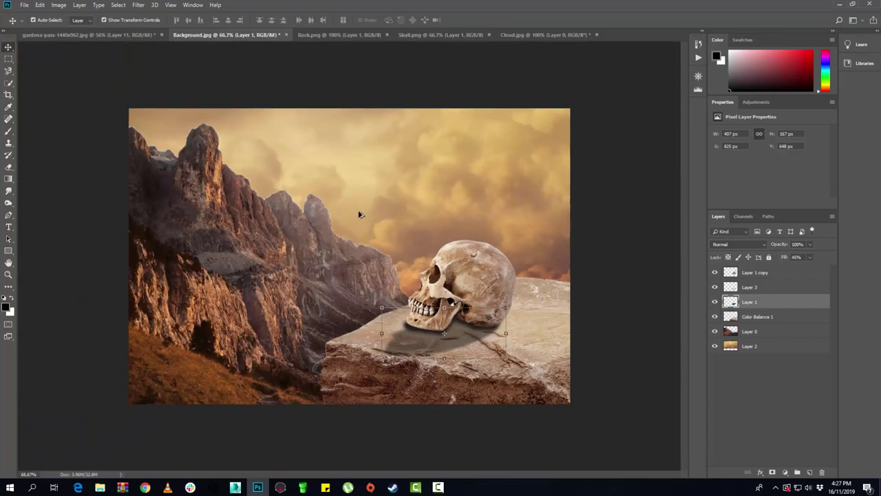
{"action": "scroll", "coordinate": [359, 215], "scroll_direction": "up", "scroll_amount": 1}
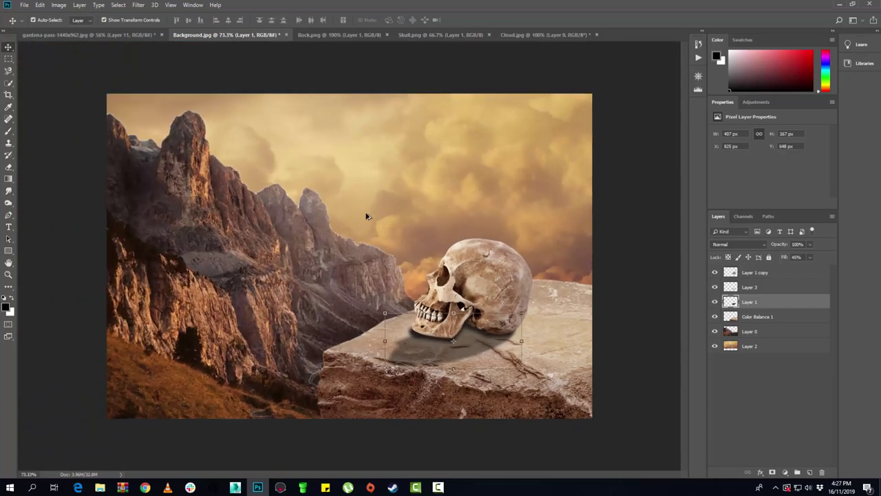
- Scale the skull and both shadow layers to about 92% together and shift them right and down
{"action": "left_click", "coordinate": [752, 287], "text": "shift"}
{"action": "left_click", "coordinate": [755, 273], "text": "shift"}
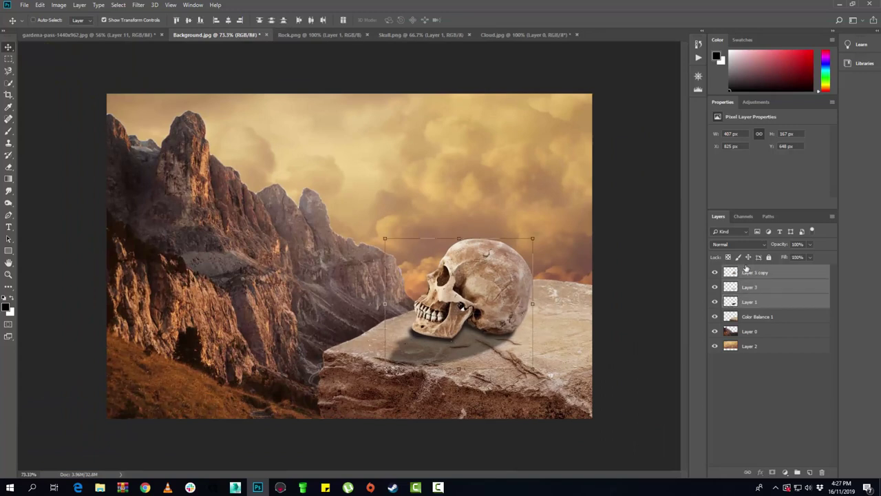
{"action": "left_click_drag", "start_coordinate": [532, 239], "coordinate": [525, 243]}
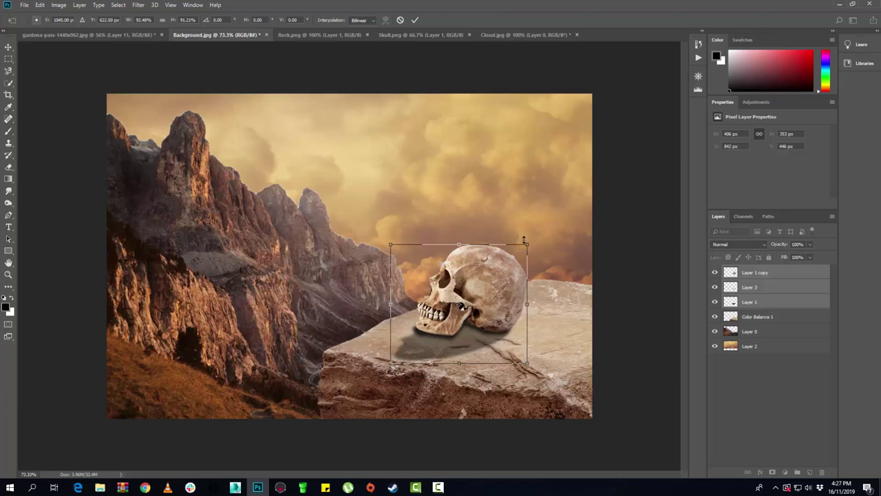
{"action": "left_click_drag", "start_coordinate": [503, 277], "coordinate": [519, 283]}
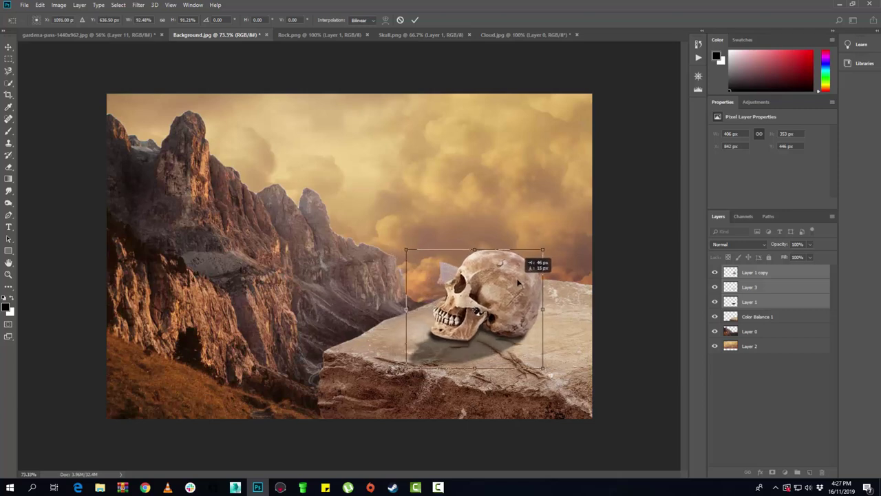
{"action": "key", "text": "Return"}
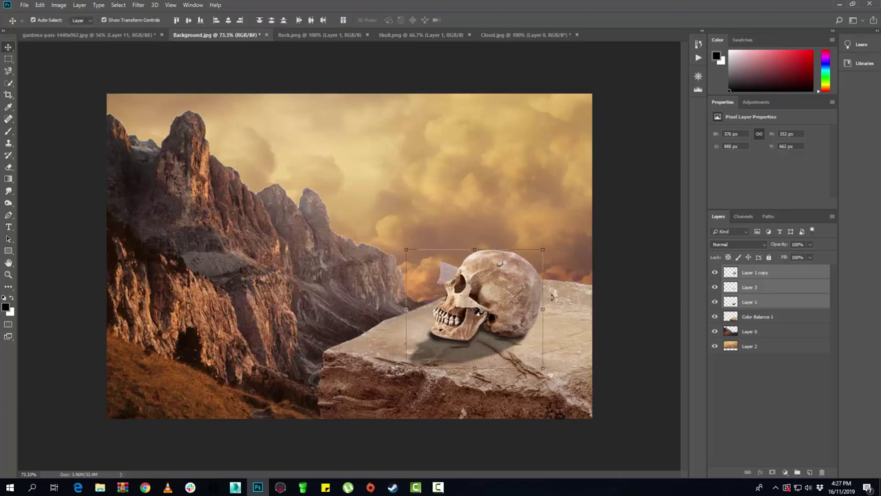
{"action": "left_click", "coordinate": [751, 331]}
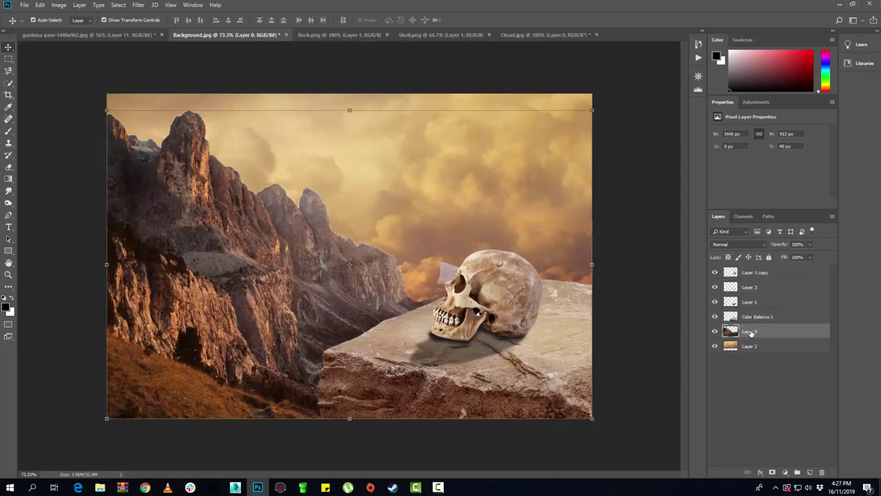
- Turn off transform controls and use the Eraser on Layer 1 copy to remove the pale fragment
{"action": "left_click", "coordinate": [105, 20]}
{"action": "left_click", "coordinate": [8, 167]}
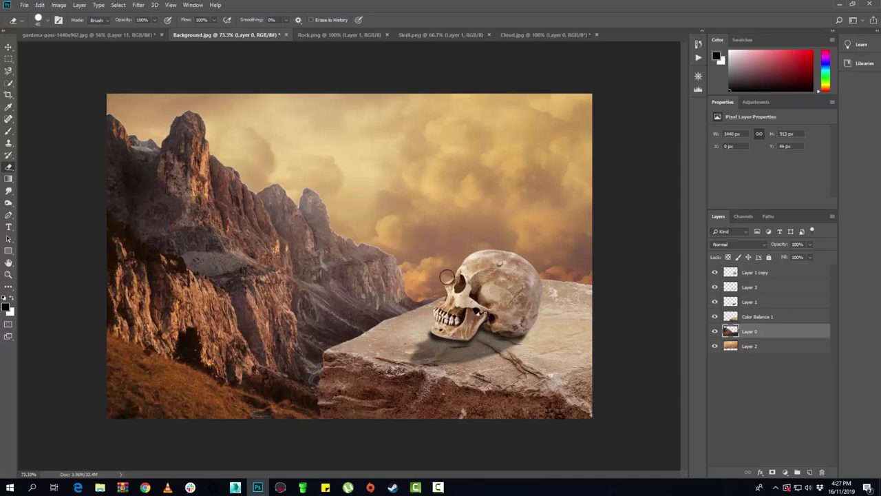
{"action": "left_click", "coordinate": [798, 275]}
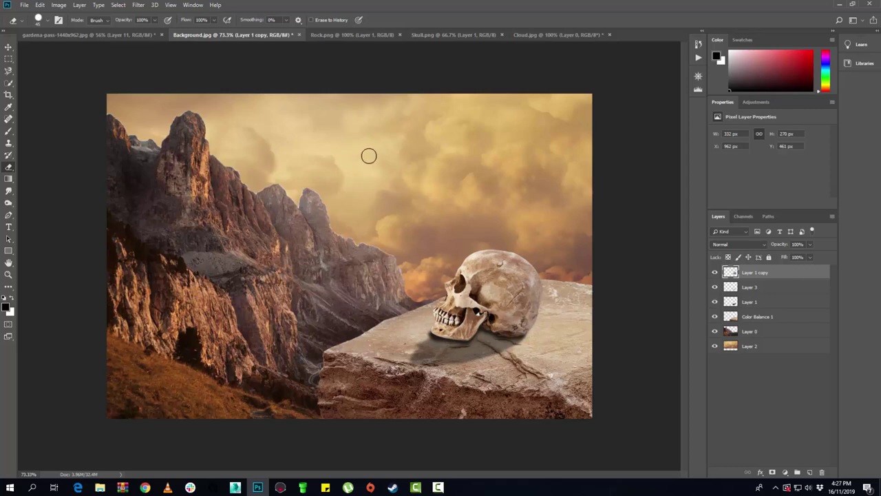
- Open crow-transparent-21.png and drag the crow onto the Background.jpg tab
{"action": "left_click", "coordinate": [24, 4]}
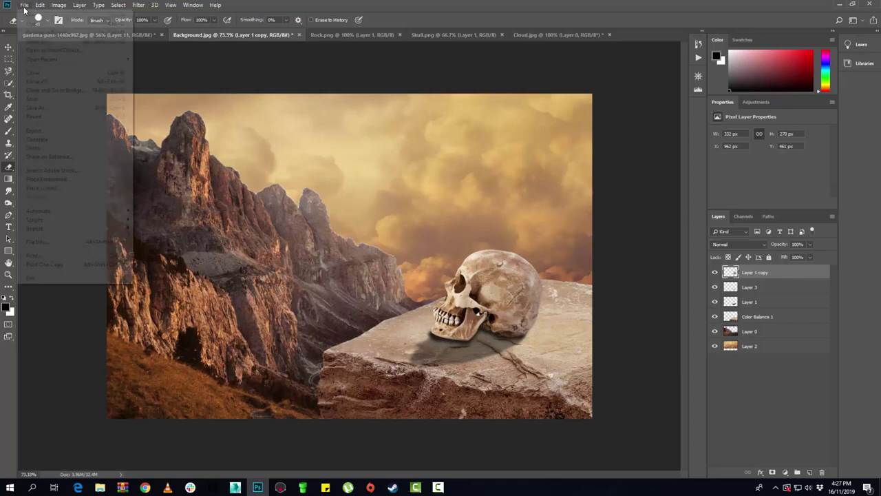
{"action": "left_click", "coordinate": [33, 25]}
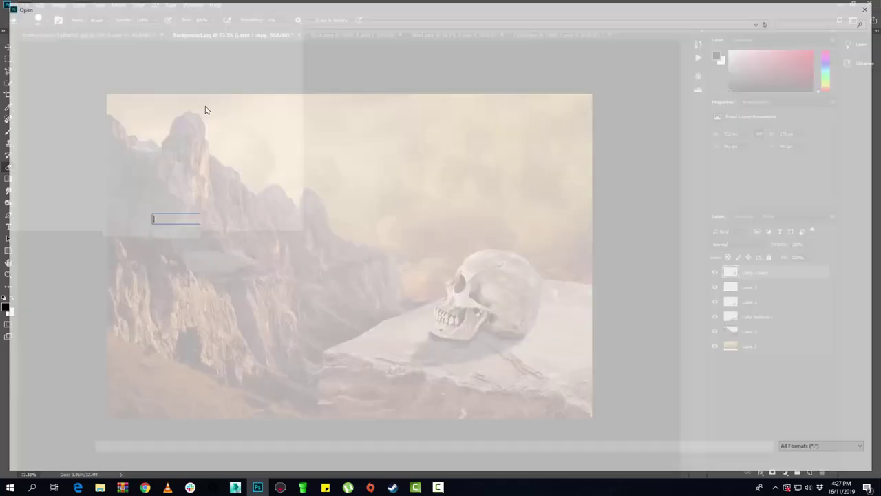
{"action": "left_click", "coordinate": [207, 77]}
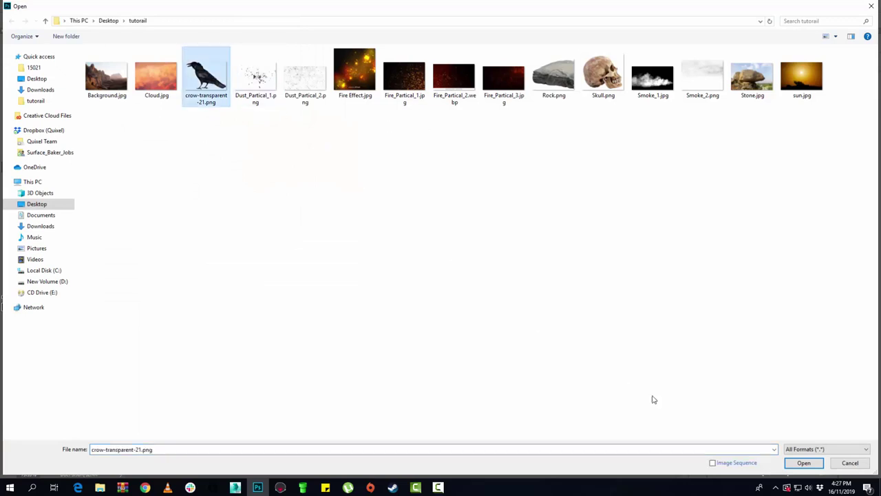
{"action": "left_click", "coordinate": [803, 463]}
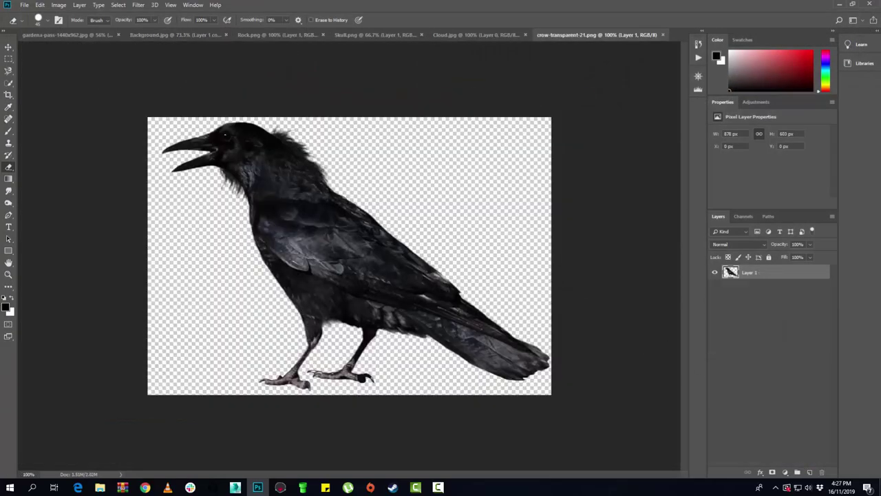
{"action": "left_click", "coordinate": [9, 48]}
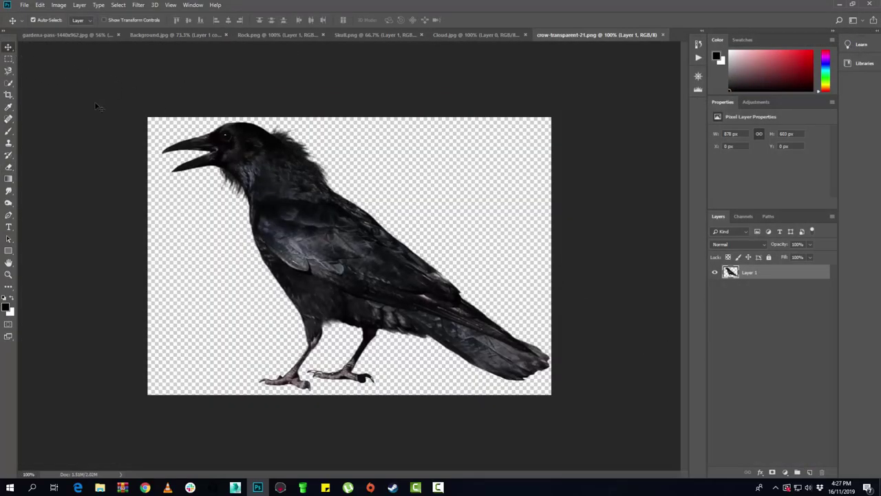
{"action": "mouse_move", "coordinate": [360, 265]}
{"action": "left_mouse_down"}
{"action": "mouse_move", "coordinate": [272, 31]}
{"action": "mouse_move", "coordinate": [198, 35]}
{"action": "mouse_move", "coordinate": [445, 188]}
{"action": "left_mouse_up"}
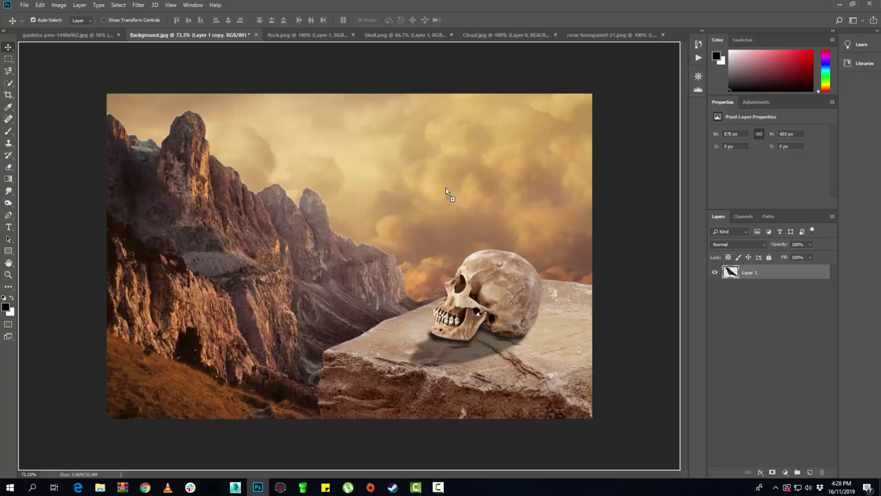
- Drop the crow into the composite, scale it to about 36% and perch it on the skull
{"action": "left_click_drag", "start_coordinate": [498, 232], "coordinate": [497, 232]}
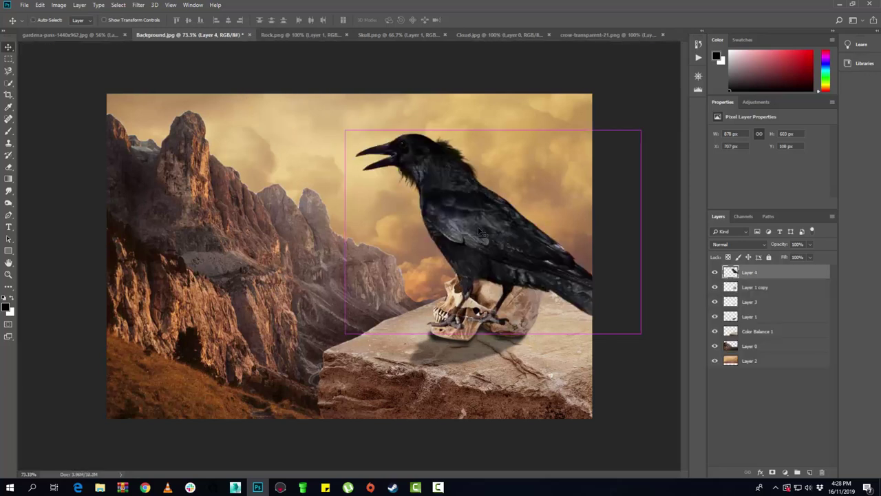
{"action": "key", "text": "ctrl+t"}
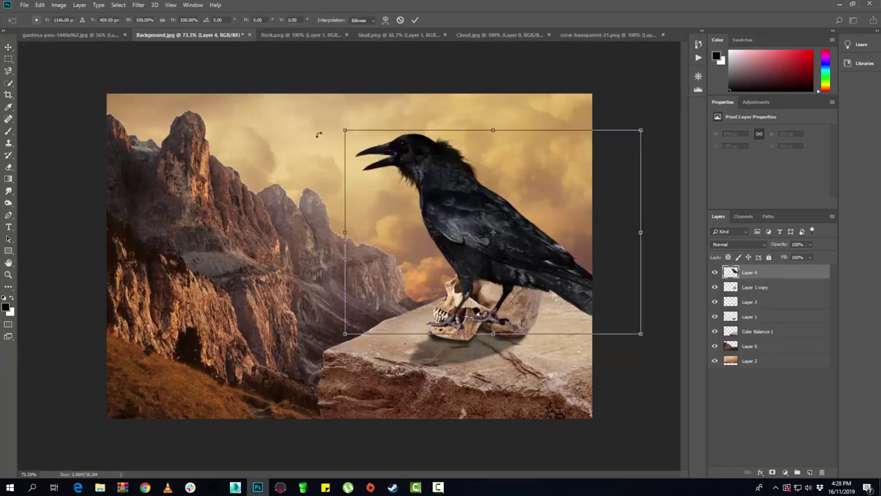
{"action": "left_click_drag", "start_coordinate": [343, 128], "coordinate": [429, 188]}
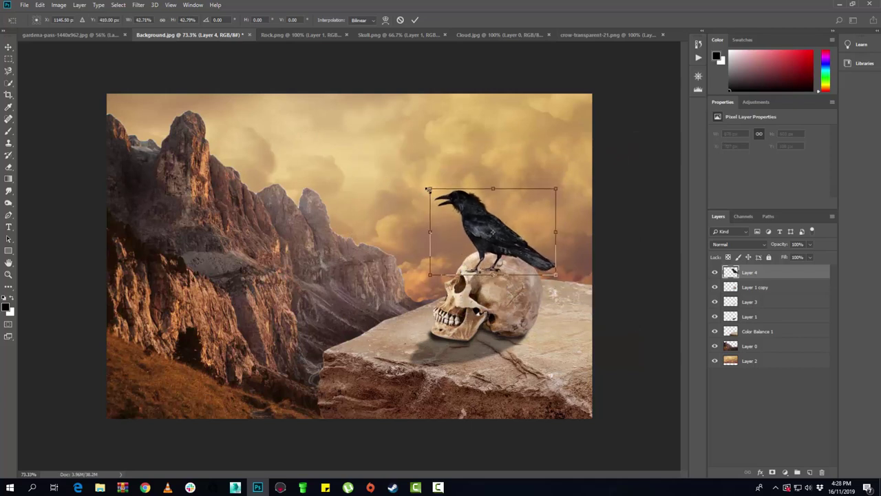
{"action": "left_click_drag", "start_coordinate": [481, 229], "coordinate": [490, 210]}
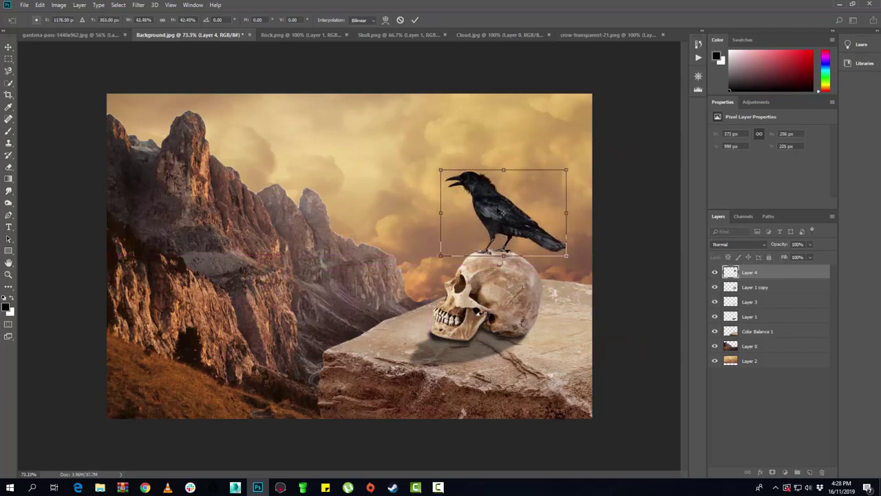
{"action": "left_click_drag", "start_coordinate": [567, 170], "coordinate": [556, 176]}
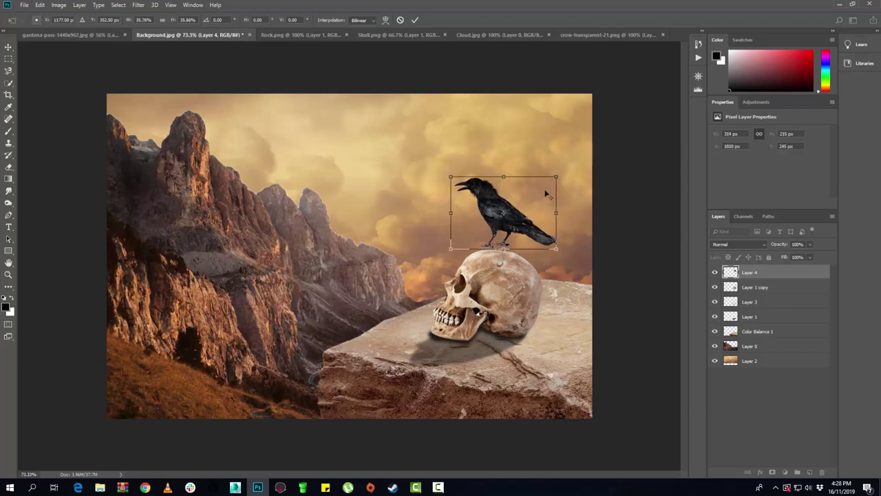
{"action": "left_click_drag", "start_coordinate": [534, 215], "coordinate": [535, 223]}
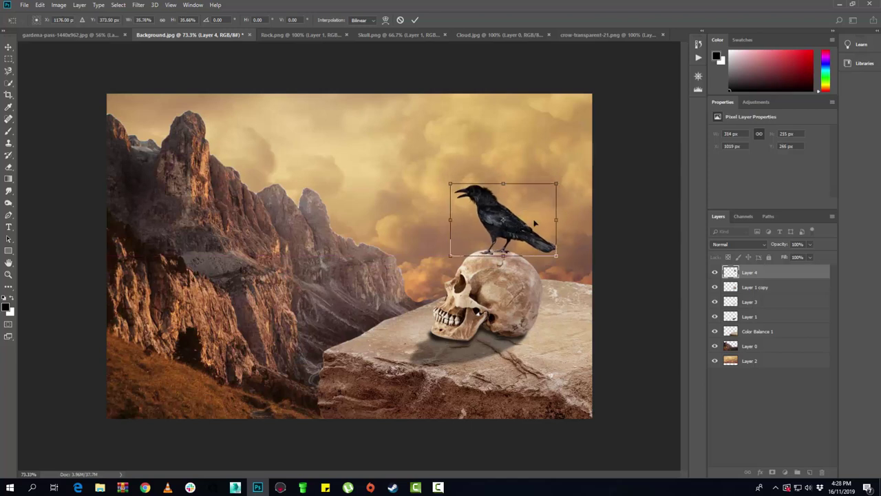
{"action": "left_click", "coordinate": [9, 47]}
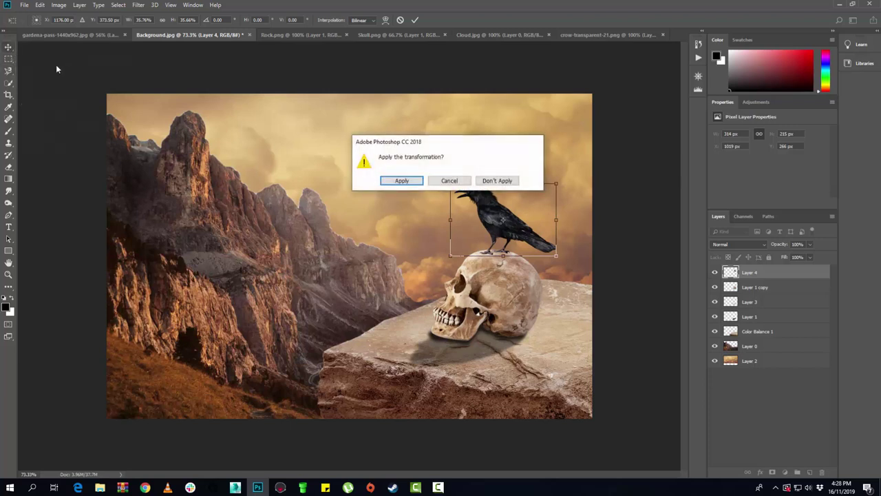
{"action": "left_click", "coordinate": [402, 180]}
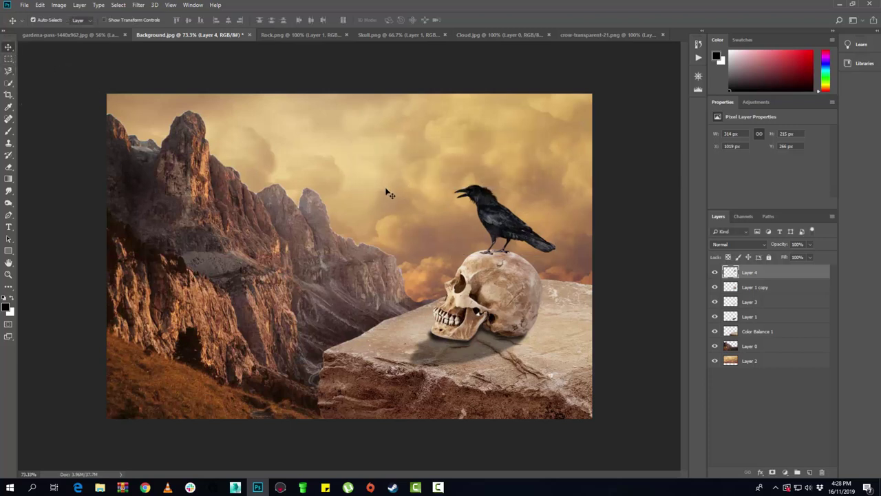
- Duplicate the crow layer as Layer 4 copy
{"action": "right_click", "coordinate": [771, 273]}
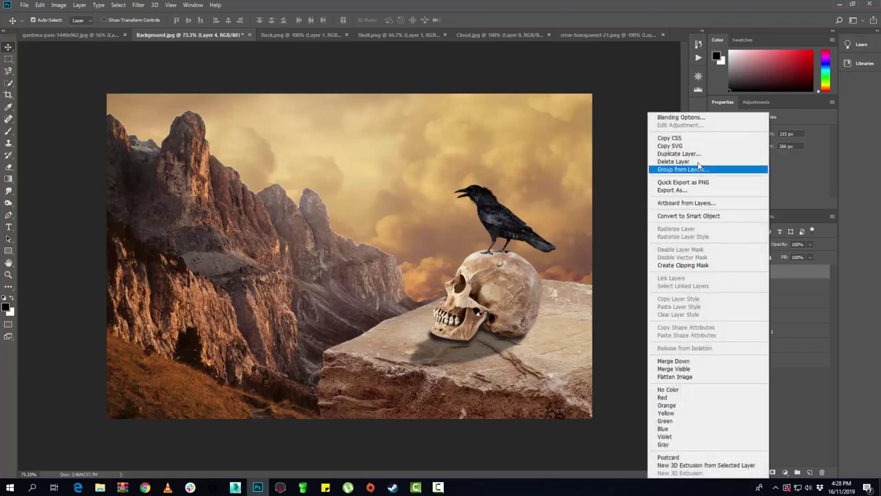
{"action": "left_click", "coordinate": [696, 156]}
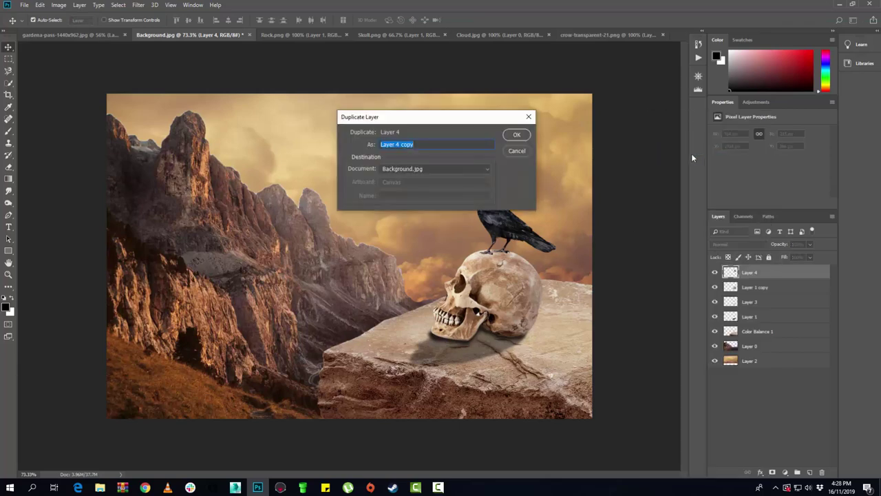
{"action": "left_click", "coordinate": [517, 136]}
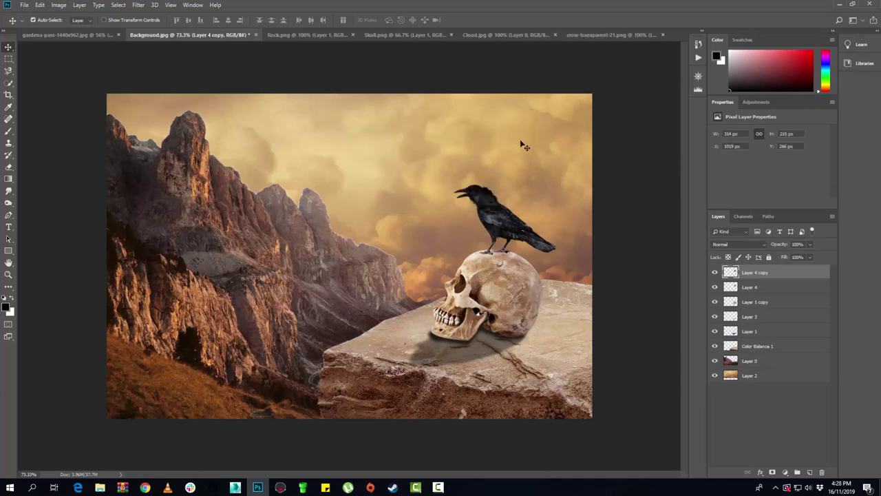
- Add a Color Balance clipped to Layer 4 copy with midtones Cyan-Red +63 and Yellow-Blue -44
{"action": "left_click", "coordinate": [752, 102]}
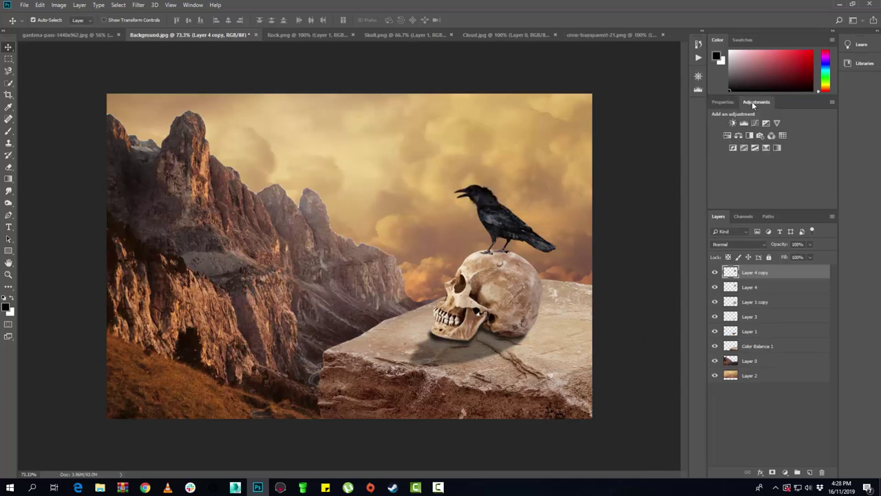
{"action": "left_click", "coordinate": [738, 135]}
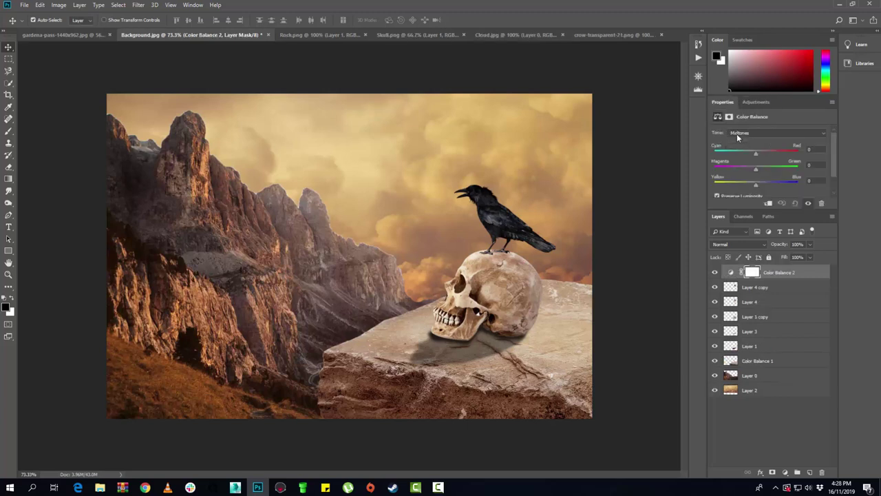
{"action": "left_click_drag", "start_coordinate": [756, 152], "coordinate": [767, 152]}
{"action": "left_click", "coordinate": [730, 279], "text": "alt"}
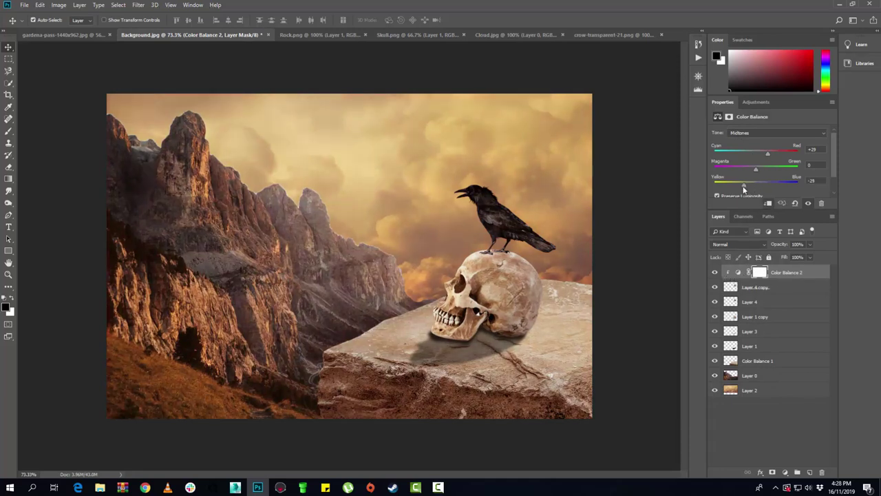
{"action": "left_click_drag", "start_coordinate": [743, 186], "coordinate": [741, 186]}
{"action": "left_click_drag", "start_coordinate": [779, 151], "coordinate": [782, 150]}
{"action": "left_click", "coordinate": [766, 289]}
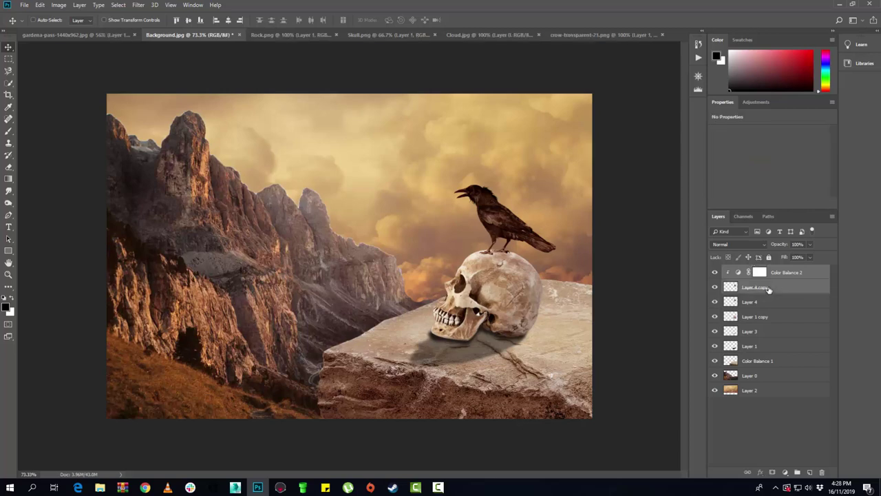
{"action": "left_click", "coordinate": [778, 275]}
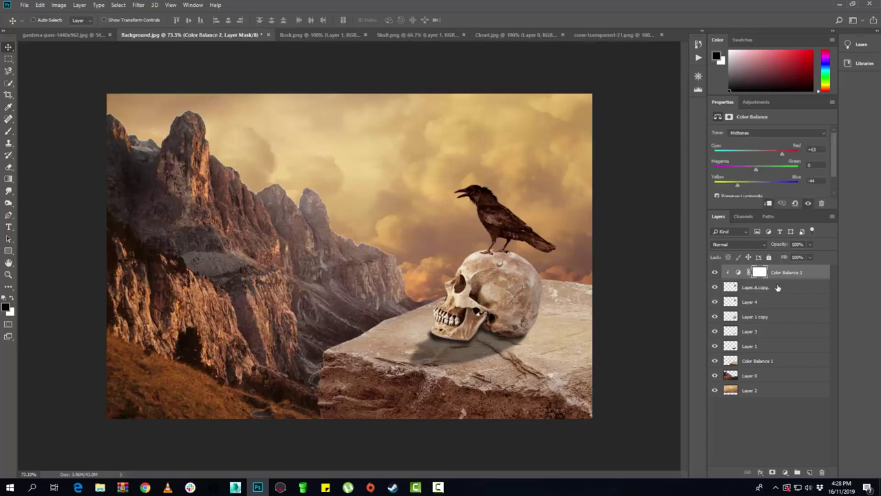
{"action": "left_click", "coordinate": [778, 286]}
- Merge Layer 4 copy with Color Balance 2 and add a white layer mask to the result
{"action": "right_click", "coordinate": [779, 287]}
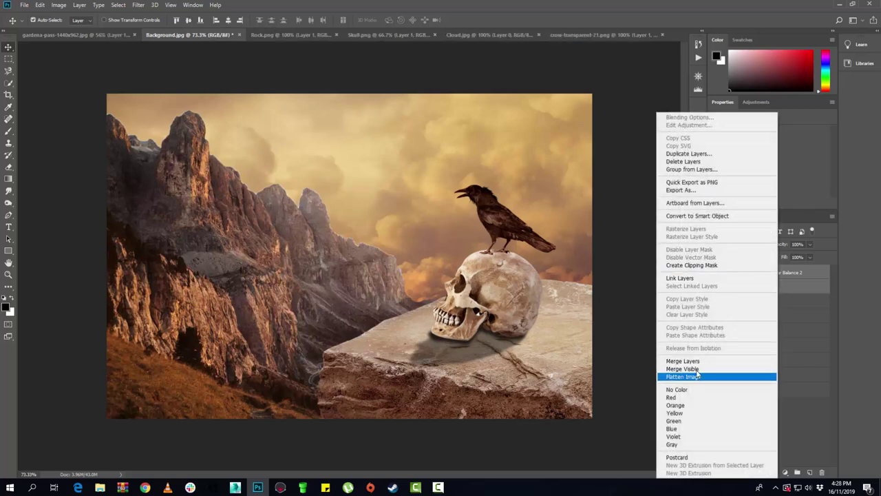
{"action": "left_click", "coordinate": [695, 361]}
{"action": "left_click", "coordinate": [714, 273]}
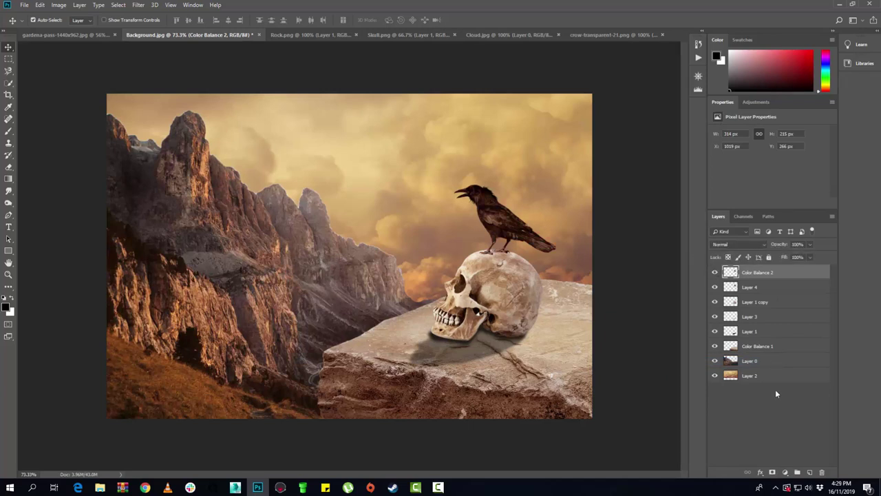
{"action": "left_click", "coordinate": [772, 472]}
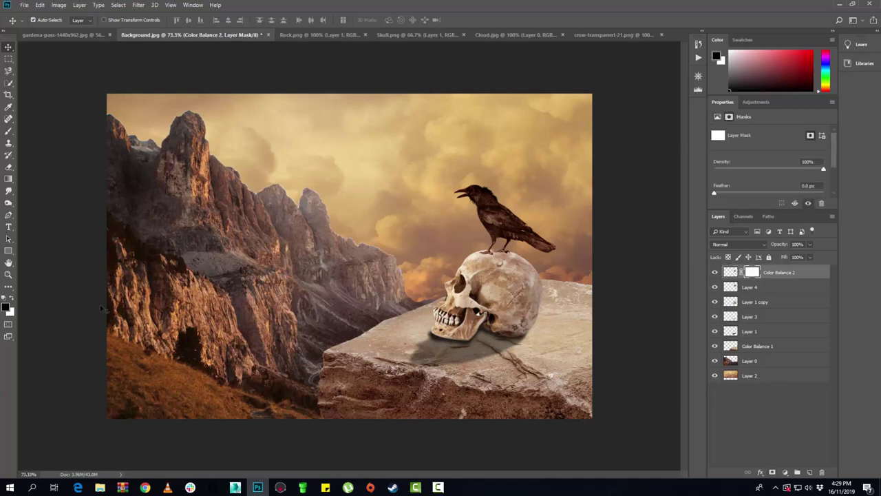
- Draw a black-to-white gradient on the Color Balance 2 mask near the crow's legs to fade the tint
{"action": "left_click", "coordinate": [9, 180]}
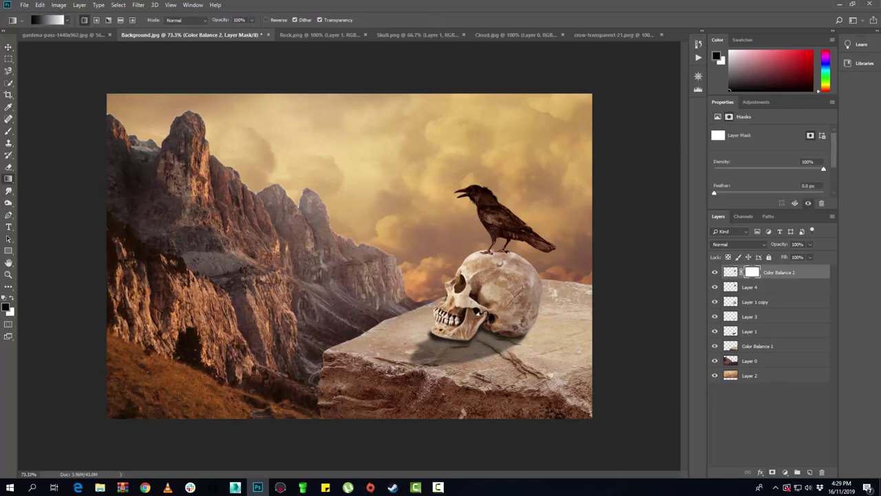
{"action": "left_click_drag", "start_coordinate": [493, 222], "coordinate": [486, 256]}
{"action": "key", "text": "ctrl+z"}
{"action": "left_click_drag", "start_coordinate": [493, 222], "coordinate": [486, 260]}
{"action": "left_click_drag", "start_coordinate": [494, 220], "coordinate": [489, 239]}
{"action": "left_click", "coordinate": [715, 272]}
{"action": "left_click", "coordinate": [715, 272]}
{"action": "left_click_drag", "start_coordinate": [500, 217], "coordinate": [486, 231]}
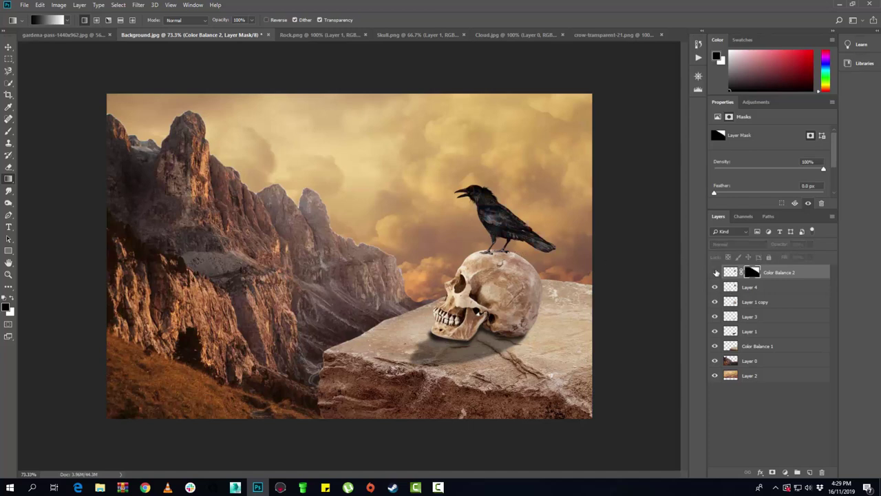
{"action": "left_click", "coordinate": [790, 289], "text": "shift"}
- Merge Layer 4 into Color Balance 2 and add an empty layer above it
{"action": "right_click", "coordinate": [777, 288]}
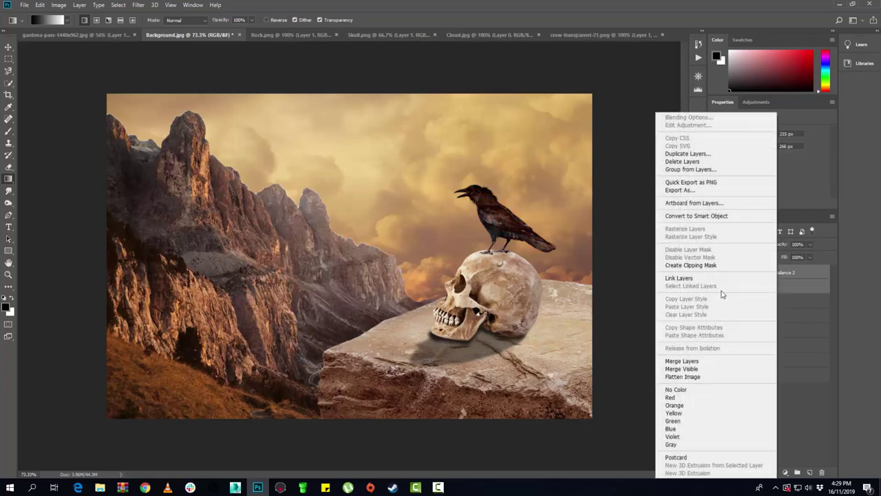
{"action": "left_click", "coordinate": [693, 360]}
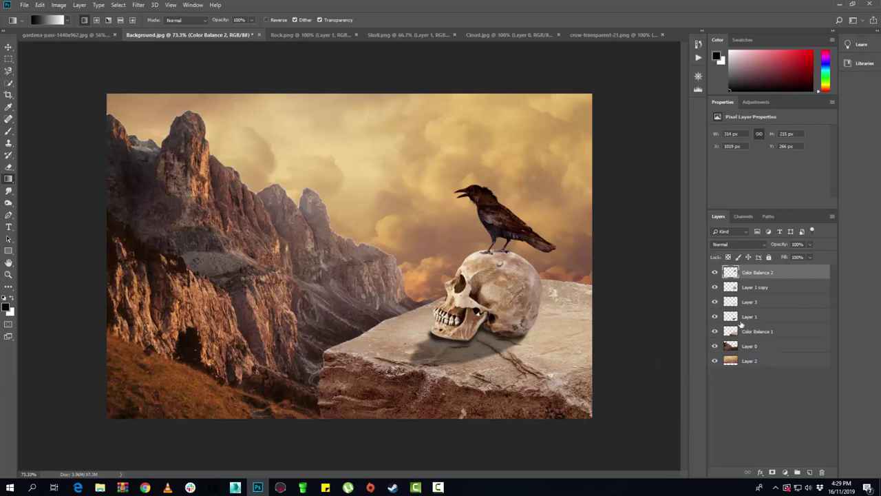
{"action": "left_click", "coordinate": [810, 472]}
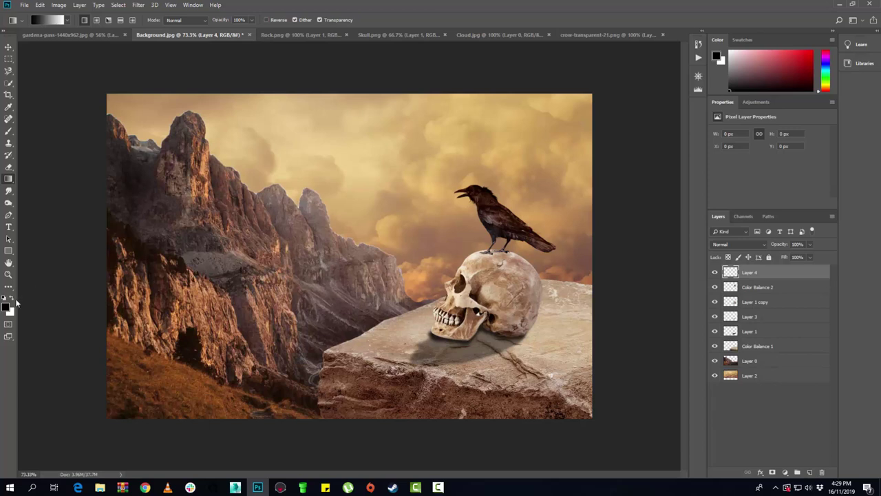
- Set the foreground colour to a saturated orange
{"action": "left_click", "coordinate": [13, 299]}
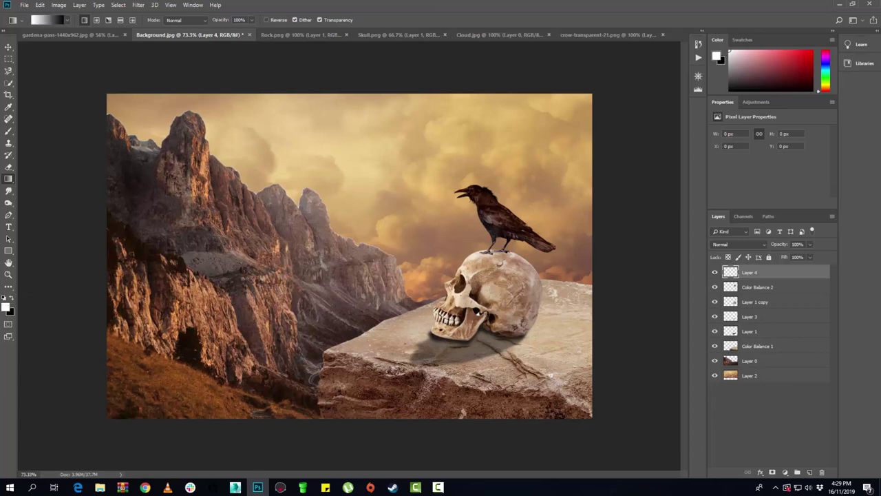
{"action": "left_click", "coordinate": [6, 307]}
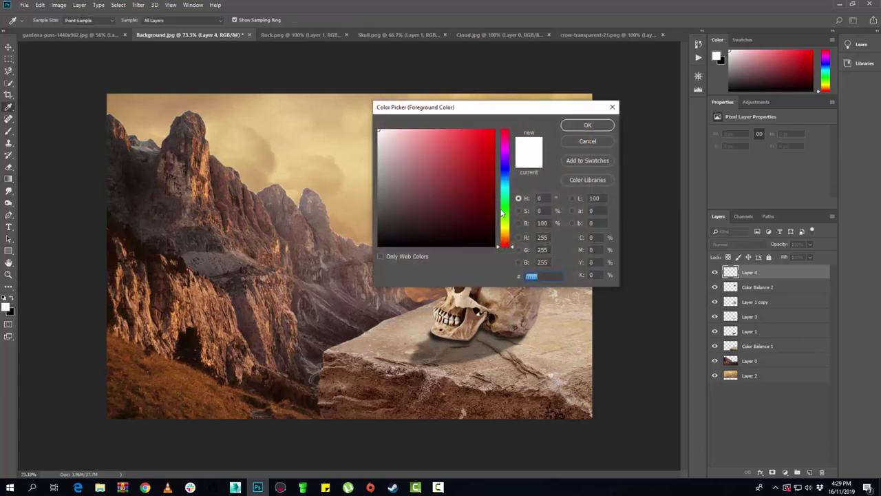
{"action": "left_click_drag", "start_coordinate": [506, 245], "coordinate": [506, 241]}
{"action": "left_click_drag", "start_coordinate": [485, 138], "coordinate": [513, 121]}
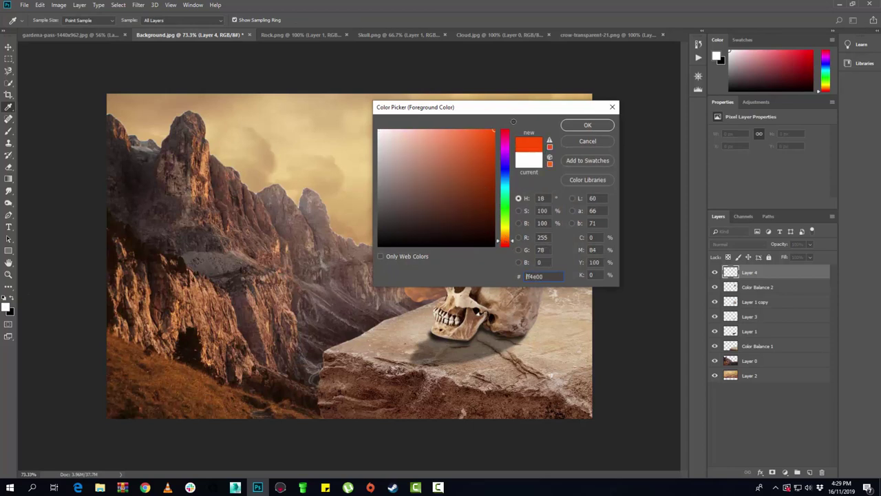
{"action": "left_click", "coordinate": [584, 128]}
{"action": "right_click", "coordinate": [500, 213]}
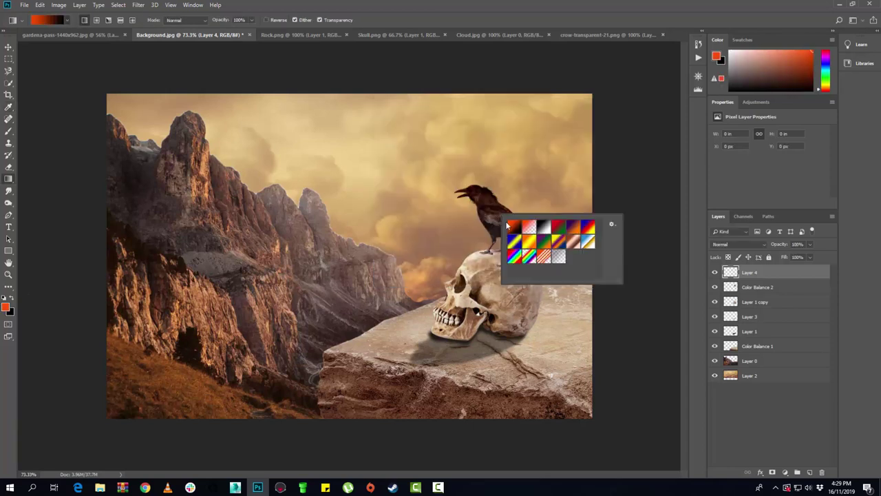
{"action": "key", "text": "Escape"}
{"action": "right_click", "coordinate": [486, 185]}
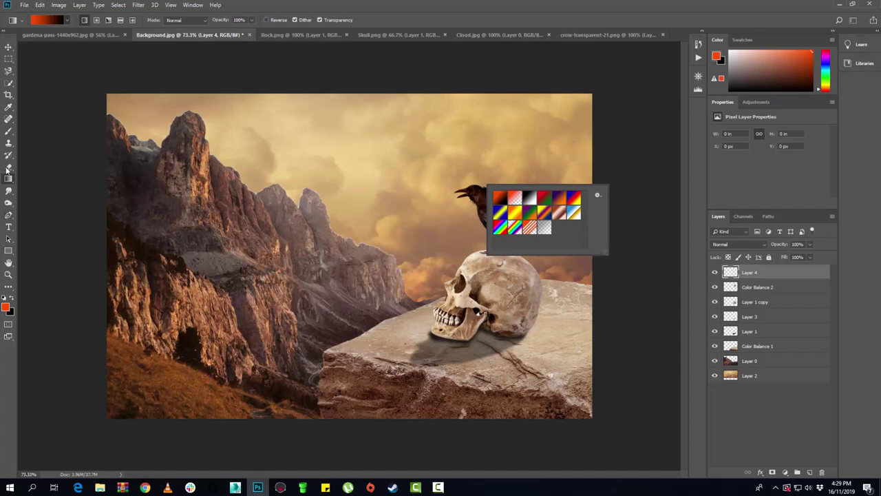
- Brush orange over the crow's head and back, clipped in Soft Light, then delete that trial layer
{"action": "left_click", "coordinate": [8, 131]}
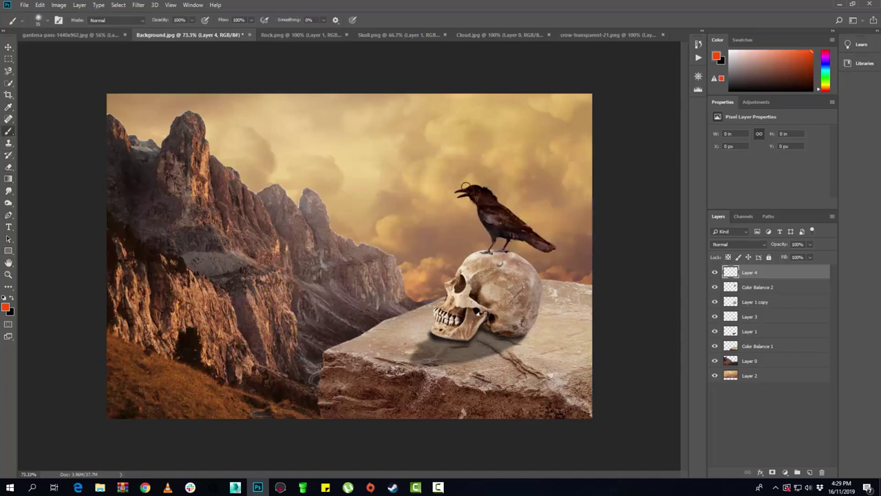
{"action": "mouse_move", "coordinate": [465, 185]}
{"action": "left_mouse_down"}
{"action": "mouse_move", "coordinate": [493, 193]}
{"action": "mouse_move", "coordinate": [549, 239]}
{"action": "left_mouse_up"}
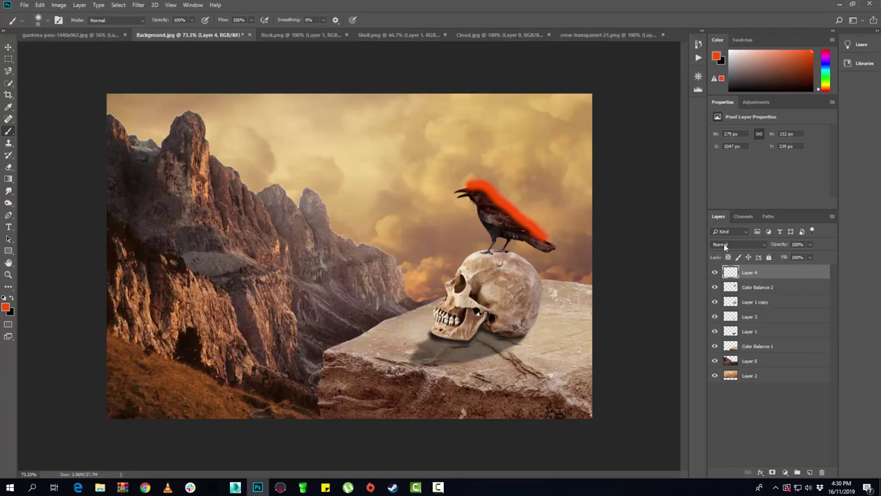
{"action": "left_click", "coordinate": [726, 278], "text": "alt"}
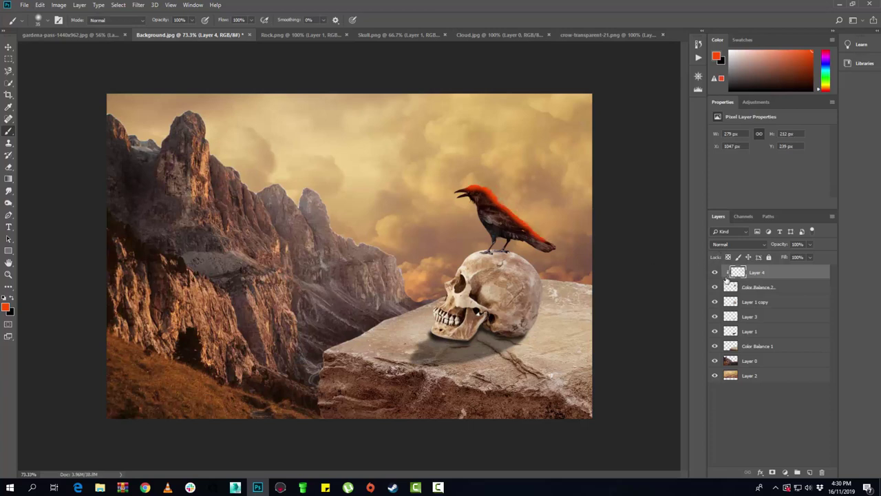
{"action": "left_click", "coordinate": [732, 246]}
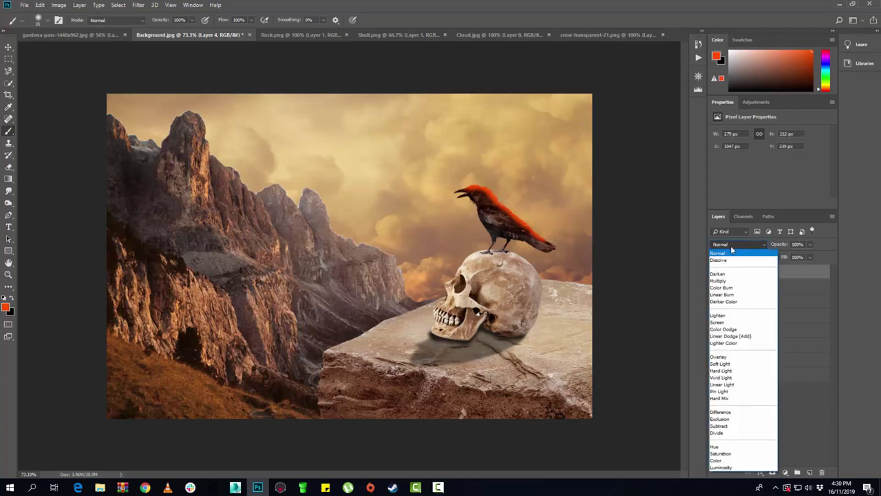
{"action": "left_click", "coordinate": [729, 364]}
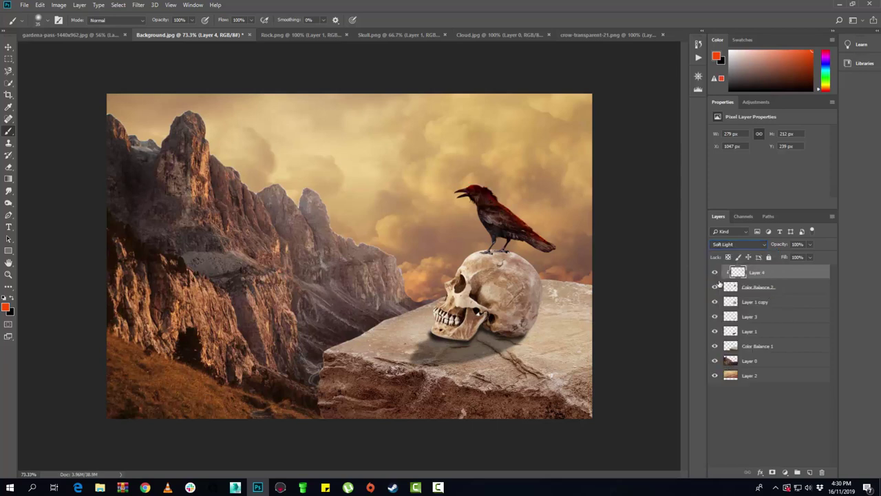
{"action": "left_click", "coordinate": [9, 47]}
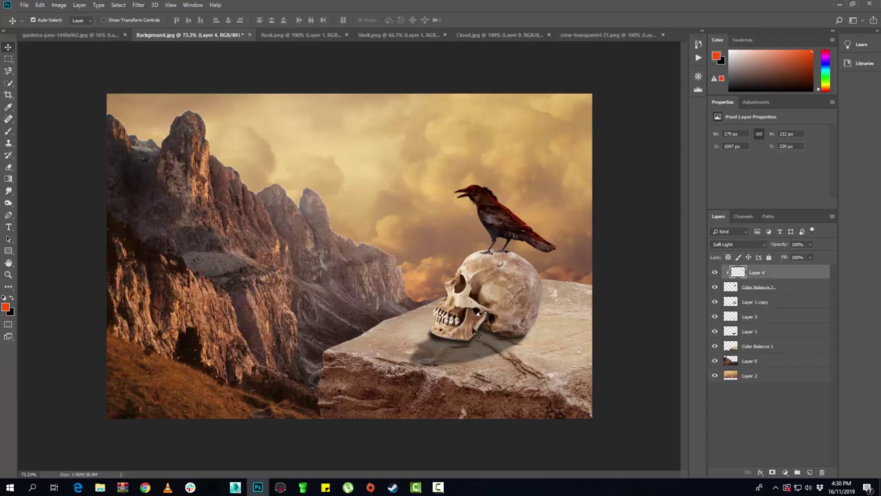
{"action": "key", "text": "Delete"}
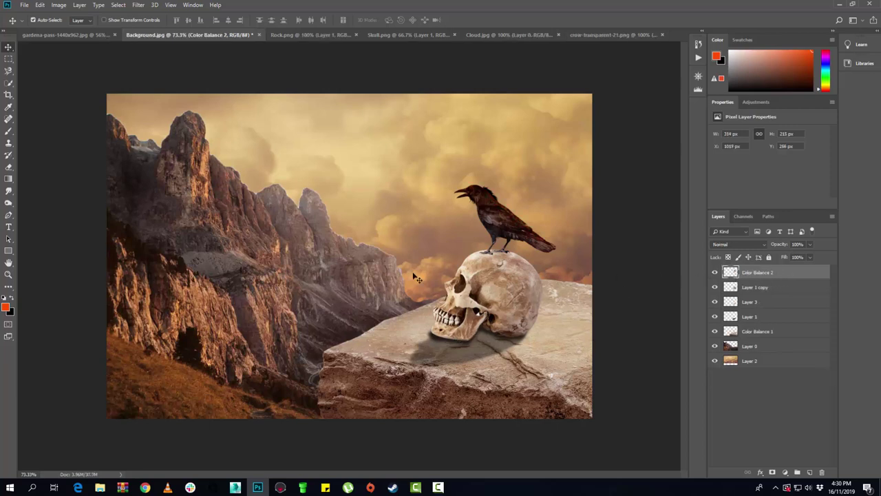
- Pick the Brush tool, undo a stray dot, and keep orange as the foreground colour
{"action": "left_click", "coordinate": [8, 131]}
{"action": "right_click", "coordinate": [379, 183]}
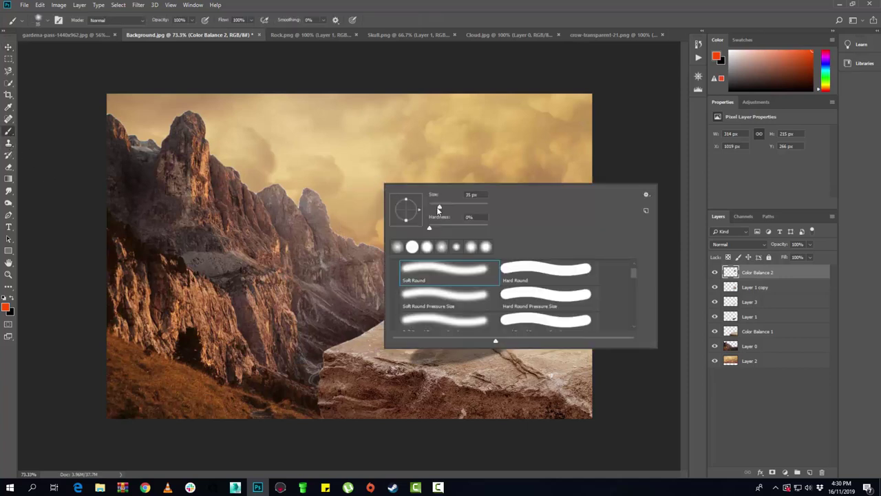
{"action": "left_click", "coordinate": [372, 161]}
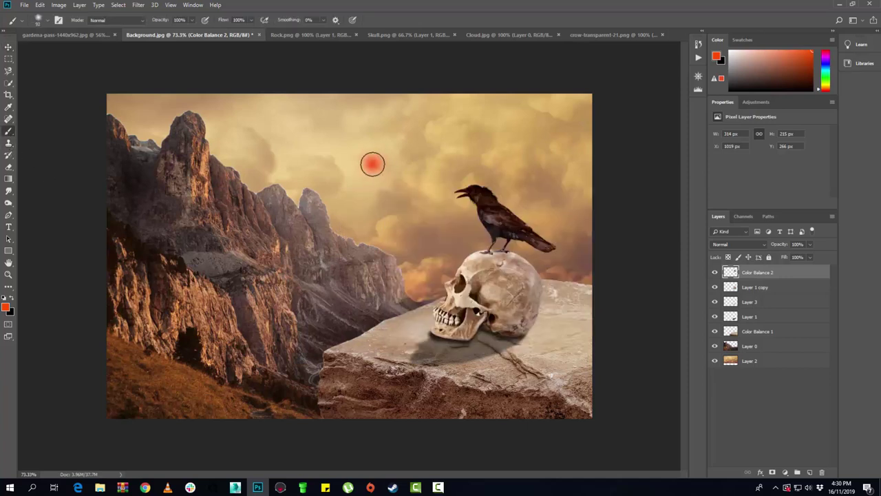
{"action": "key", "text": "ctrl+z"}
{"action": "left_click", "coordinate": [6, 306]}
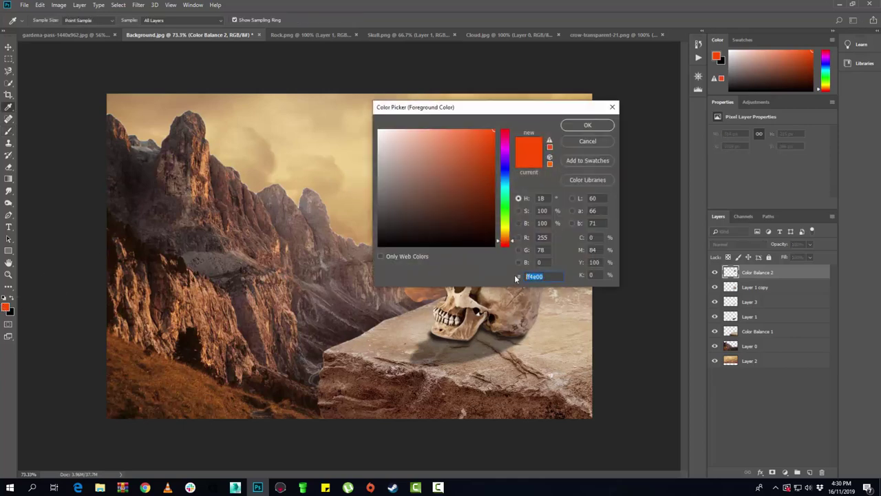
{"action": "left_click", "coordinate": [587, 125]}
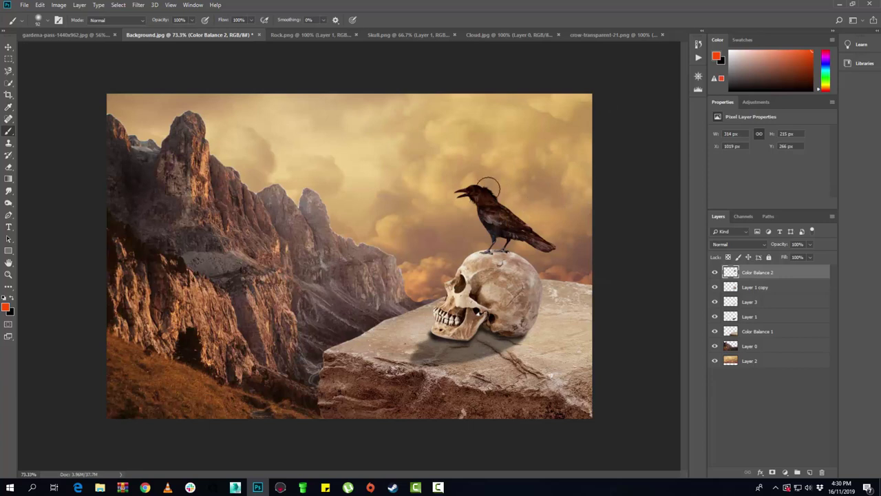
- Paint orange over the crow on a new Soft Light Layer 4 clipped to Color Balance 2
{"action": "left_click", "coordinate": [810, 472]}
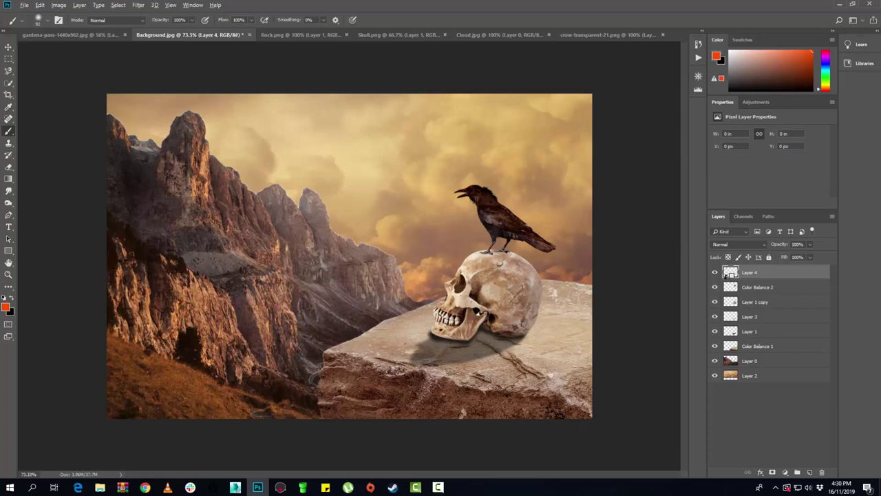
{"action": "key", "text": "ctrl+alt+g"}
{"action": "mouse_move", "coordinate": [468, 186]}
{"action": "left_mouse_down"}
{"action": "mouse_move", "coordinate": [457, 193]}
{"action": "mouse_move", "coordinate": [495, 173]}
{"action": "mouse_move", "coordinate": [534, 221]}
{"action": "mouse_move", "coordinate": [562, 234]}
{"action": "left_mouse_up"}
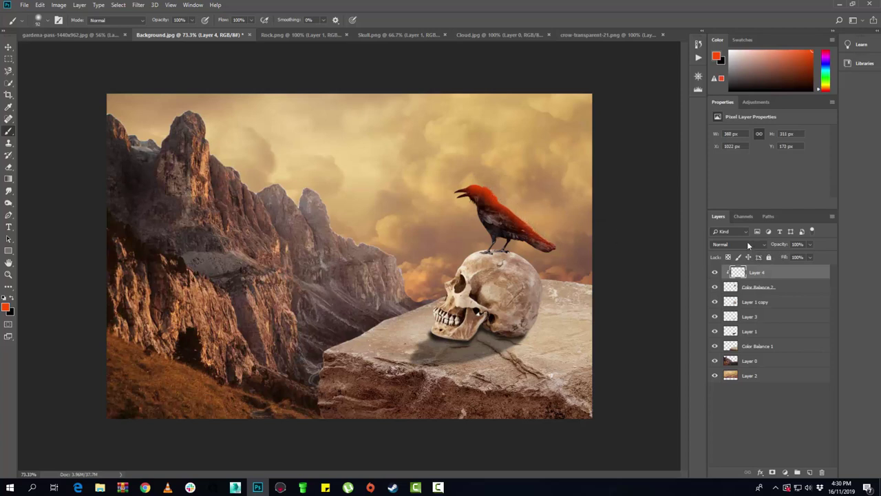
{"action": "left_click", "coordinate": [748, 244]}
{"action": "key", "text": "Escape"}
{"action": "left_click", "coordinate": [713, 273]}
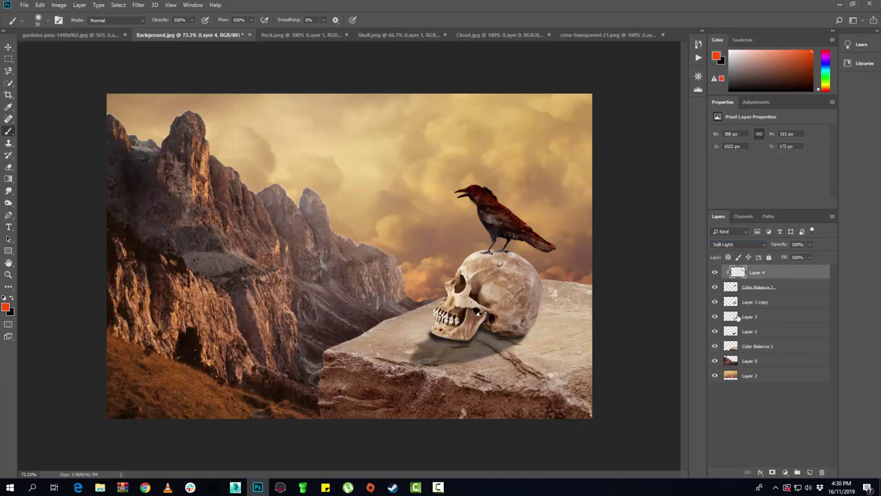
{"action": "left_click", "coordinate": [795, 289], "text": "shift"}
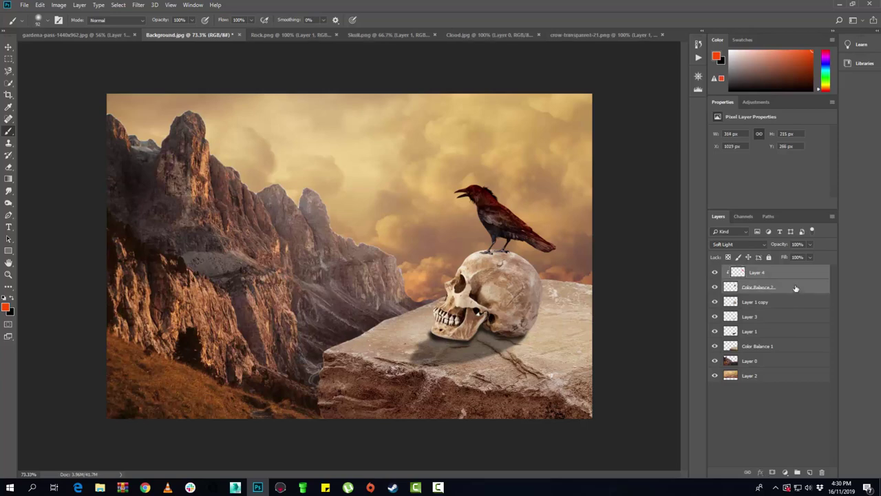
- Merge the orange paint into Color Balance 2 and hide the crow's Layer 4
{"action": "right_click", "coordinate": [795, 288]}
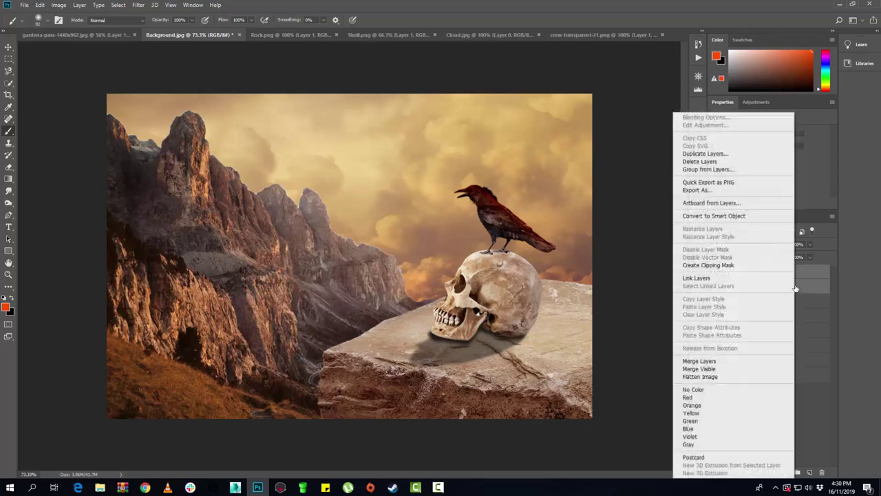
{"action": "left_click", "coordinate": [725, 364]}
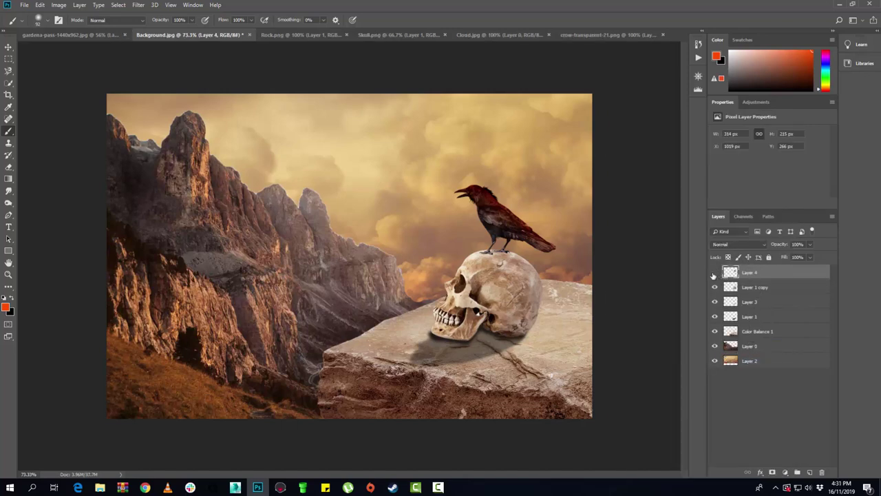
{"action": "left_click", "coordinate": [715, 273]}
- Duplicate the skull layer Layer 1 copy as Layer 1 copy 2
{"action": "left_click", "coordinate": [757, 289]}
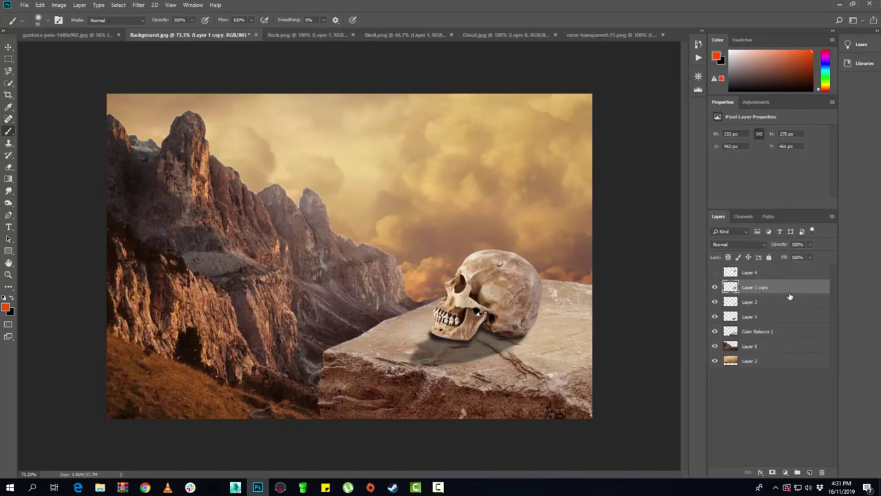
{"action": "right_click", "coordinate": [797, 290]}
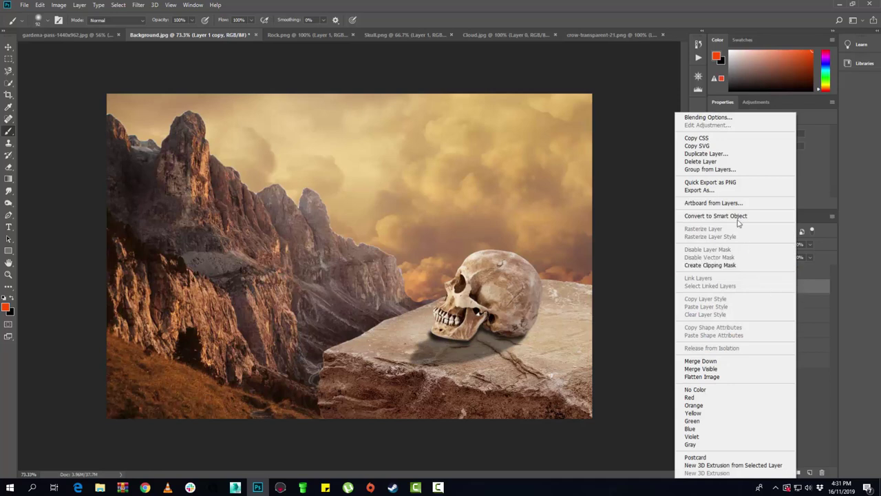
{"action": "left_click", "coordinate": [709, 153]}
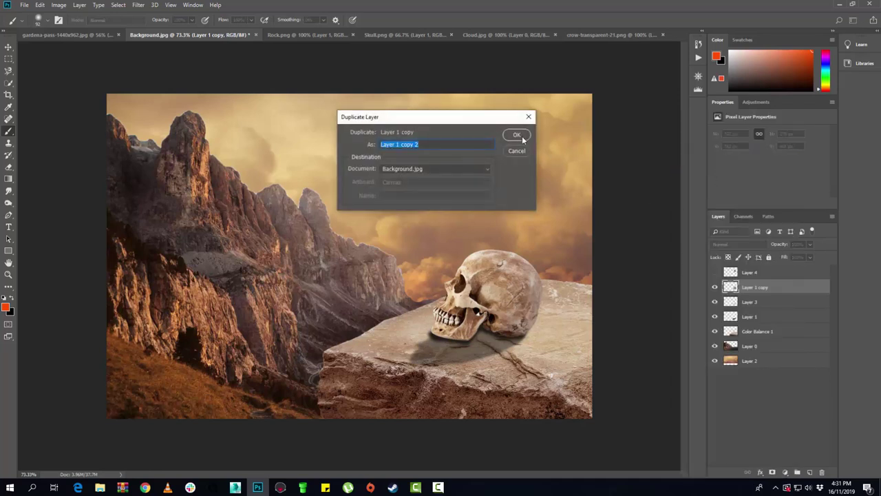
{"action": "left_click", "coordinate": [517, 135]}
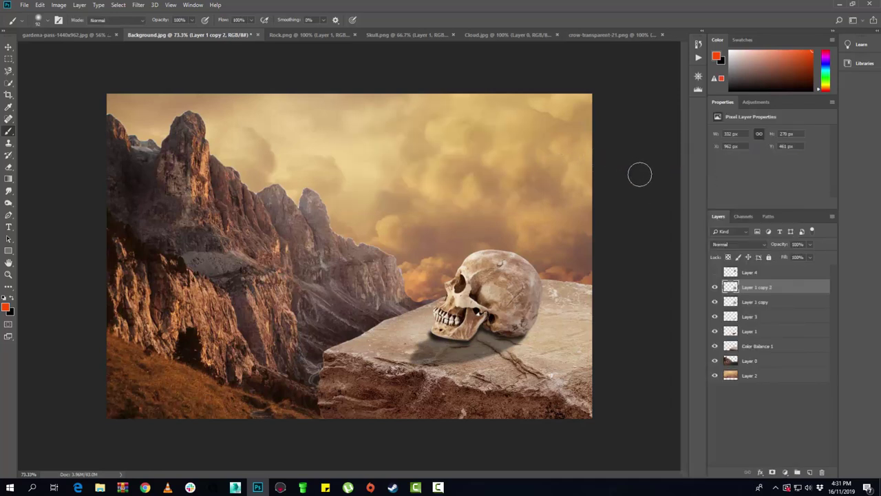
{"action": "left_click", "coordinate": [755, 102]}
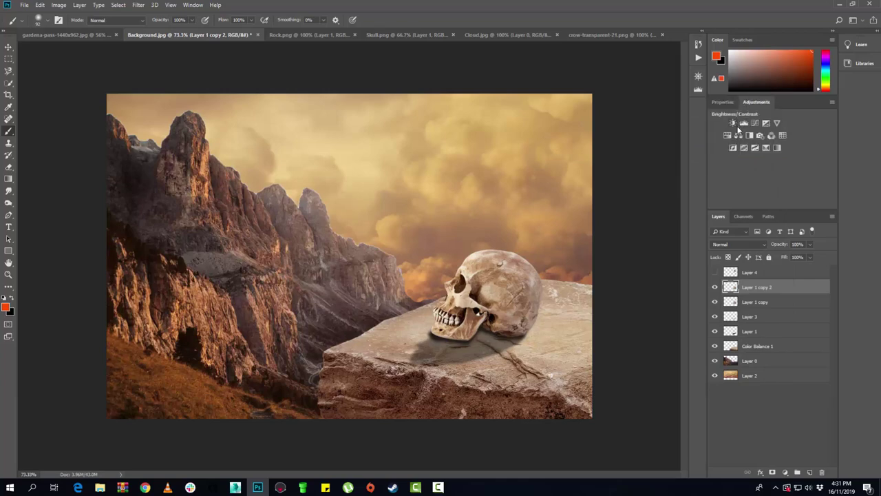
- Add an Exposure adjustment of about -1.79 clipped to the skull copy Layer 1 copy 2
{"action": "left_click", "coordinate": [766, 123]}
{"action": "left_click_drag", "start_coordinate": [768, 155], "coordinate": [758, 159]}
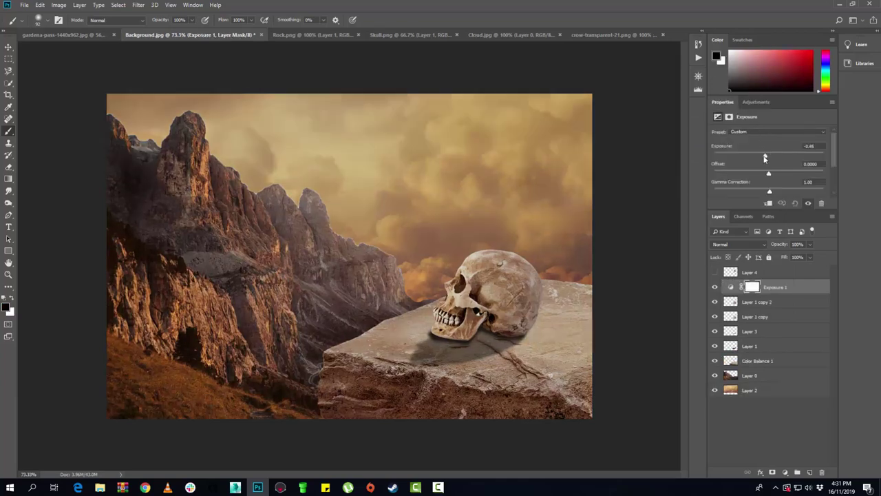
{"action": "left_click", "coordinate": [728, 293], "text": "alt"}
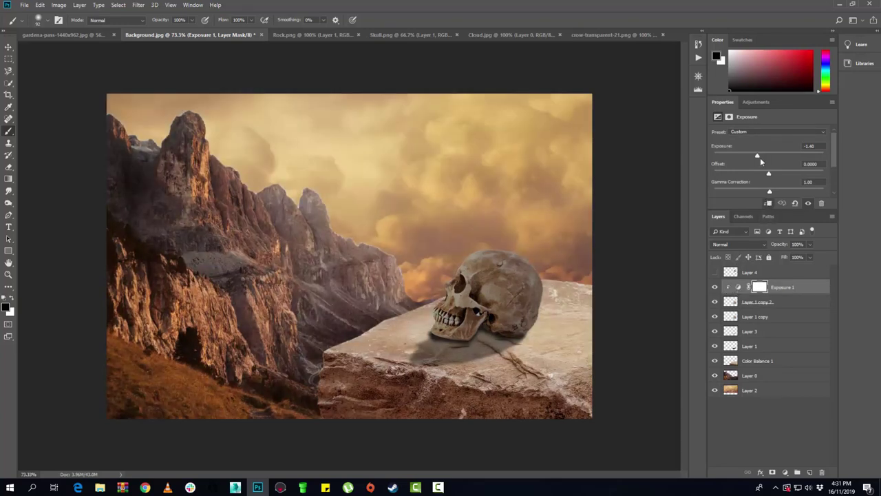
{"action": "left_click_drag", "start_coordinate": [757, 159], "coordinate": [754, 159]}
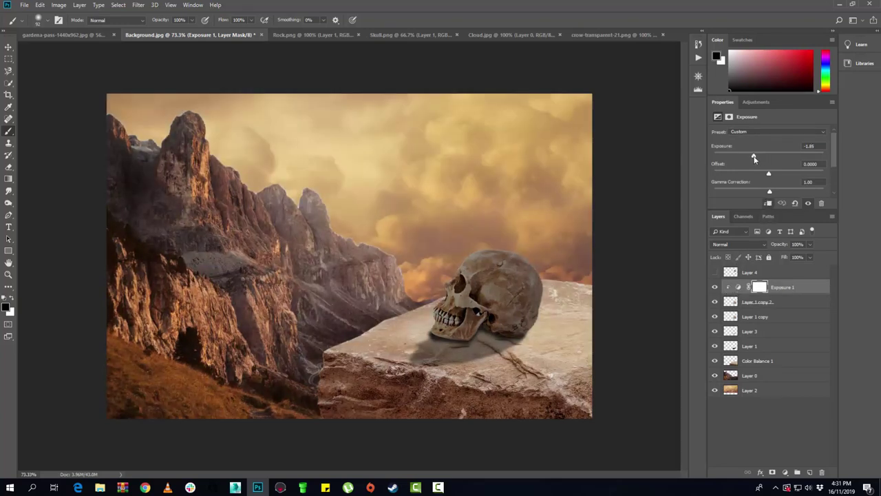
- Merge the Exposure adjustment into the skull copy, creating the Exposure 1 layer
{"action": "left_click", "coordinate": [799, 306]}
{"action": "left_click", "coordinate": [787, 287], "text": "ctrl"}
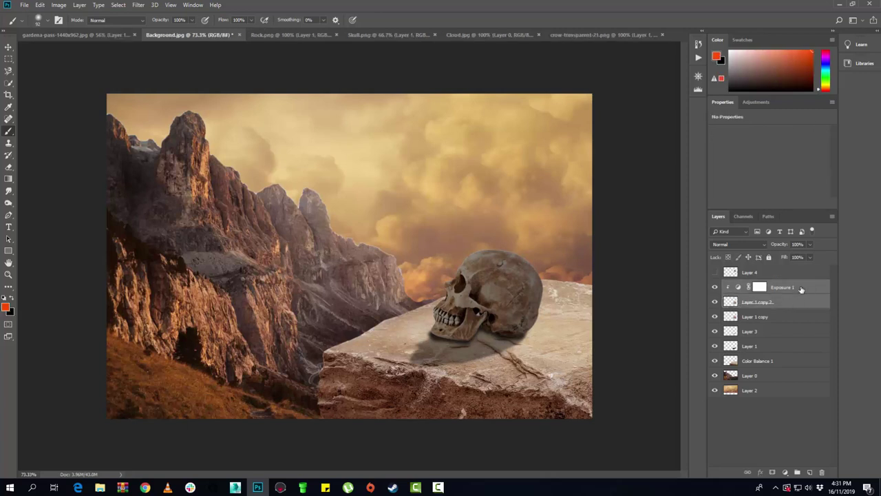
{"action": "right_click", "coordinate": [787, 288]}
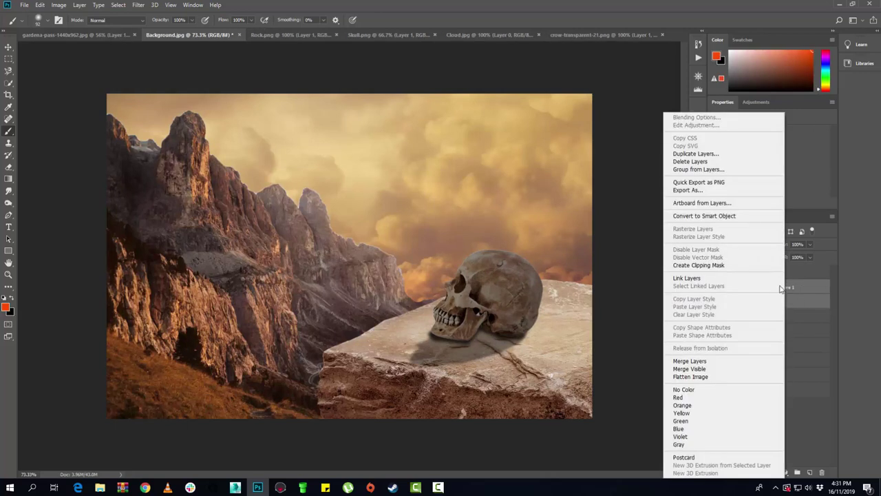
{"action": "left_click", "coordinate": [726, 361]}
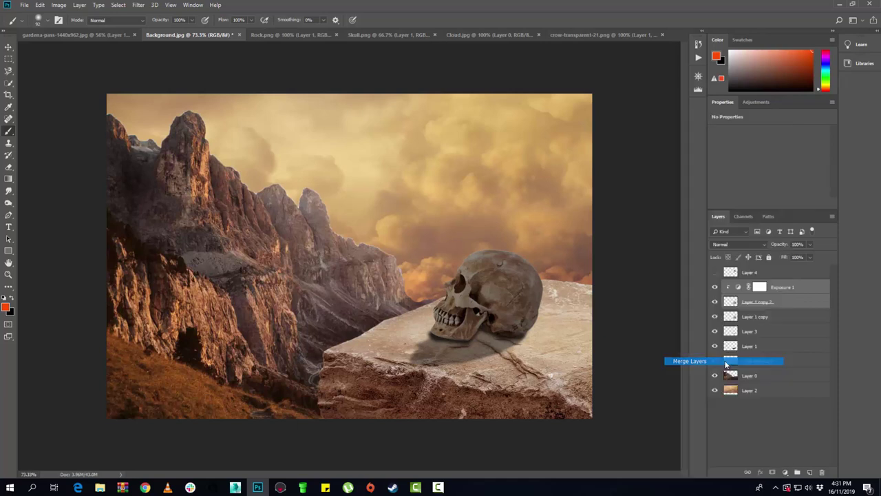
- Add a layer mask to Exposure 1 and draw a gradient on it across the skull
{"action": "left_click", "coordinate": [772, 472]}
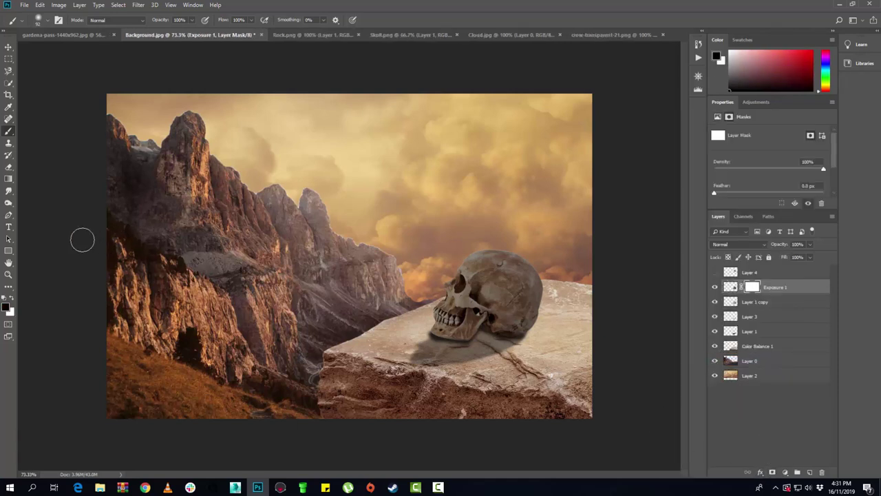
{"action": "left_click", "coordinate": [10, 180]}
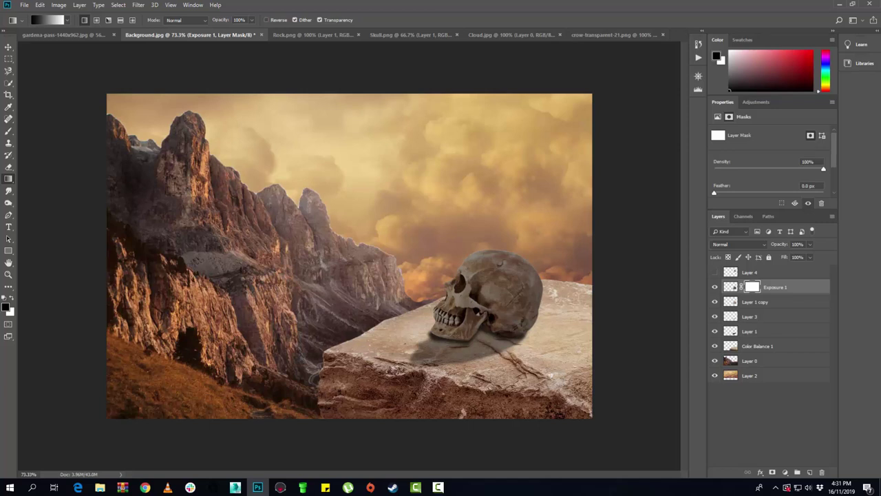
{"action": "left_click_drag", "start_coordinate": [472, 337], "coordinate": [486, 292]}
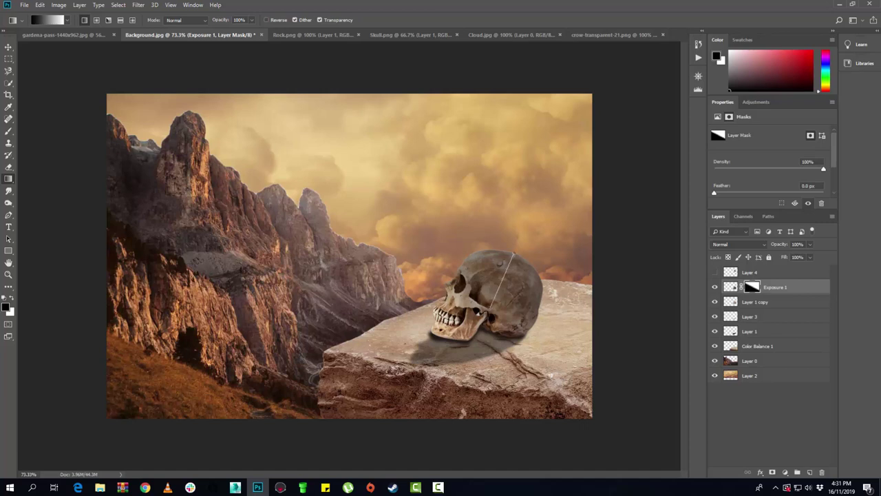
{"action": "left_click_drag", "start_coordinate": [509, 259], "coordinate": [500, 263]}
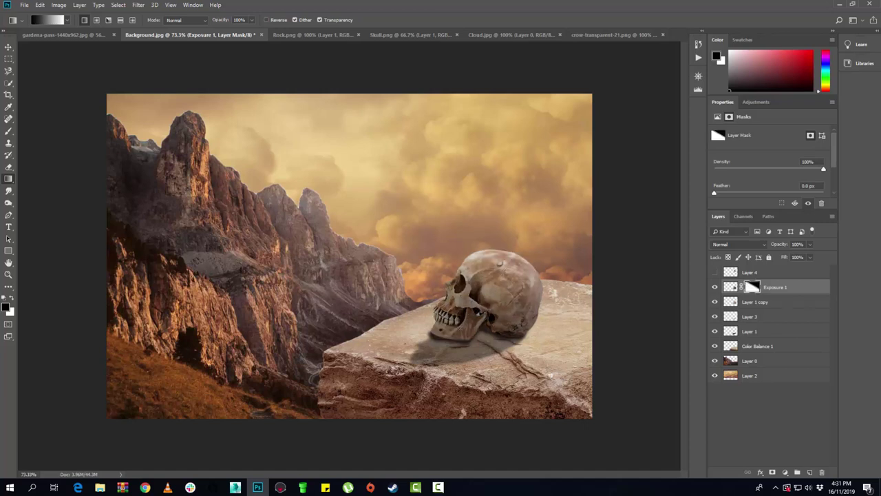
{"action": "left_click_drag", "start_coordinate": [476, 314], "coordinate": [500, 262]}
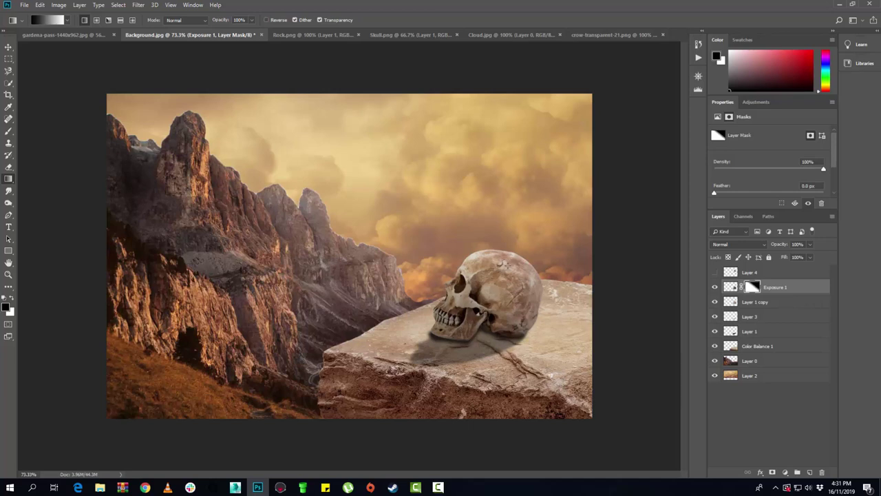
{"action": "left_click_drag", "start_coordinate": [504, 263], "coordinate": [490, 298]}
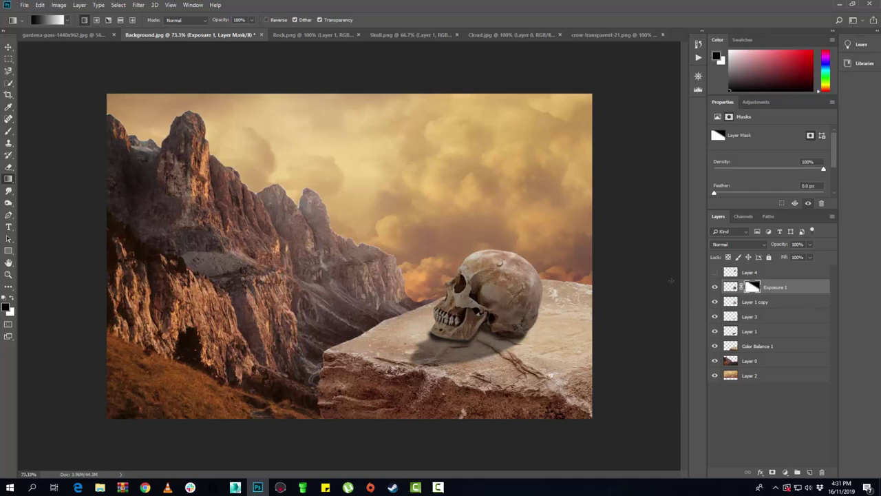
- Lower Exposure 1's fill to 76%, compare the result, and also select Layer 1 copy
{"action": "left_click_drag", "start_coordinate": [810, 267], "coordinate": [800, 270]}
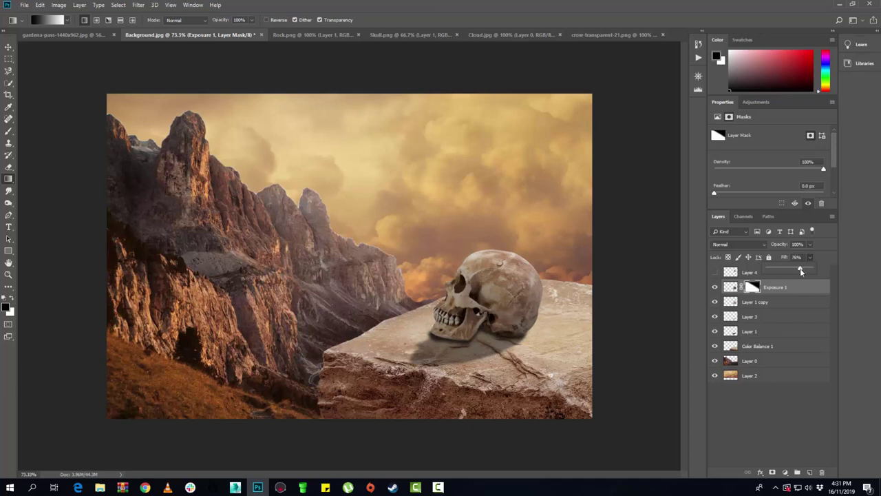
{"action": "left_click", "coordinate": [716, 288]}
{"action": "left_click", "coordinate": [792, 303], "text": "shift"}
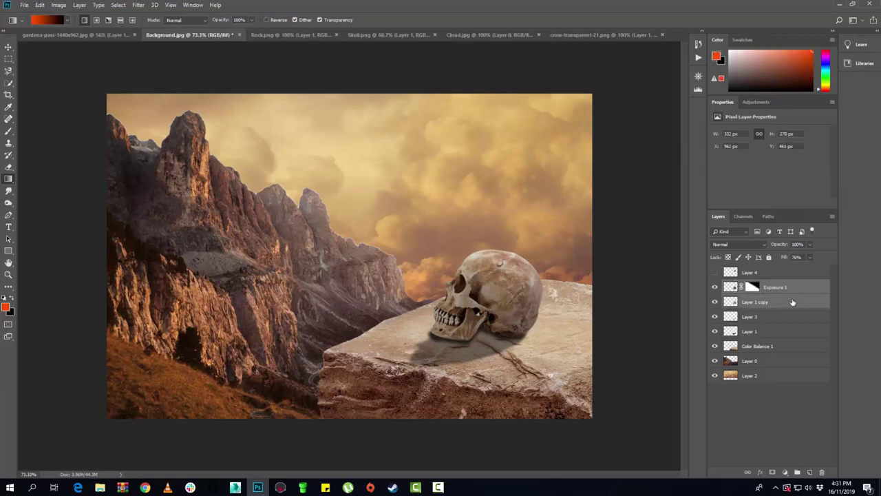
- Merge the two skull layers, then show and select the crow's Layer 4
{"action": "right_click", "coordinate": [791, 303]}
{"action": "left_click", "coordinate": [704, 360]}
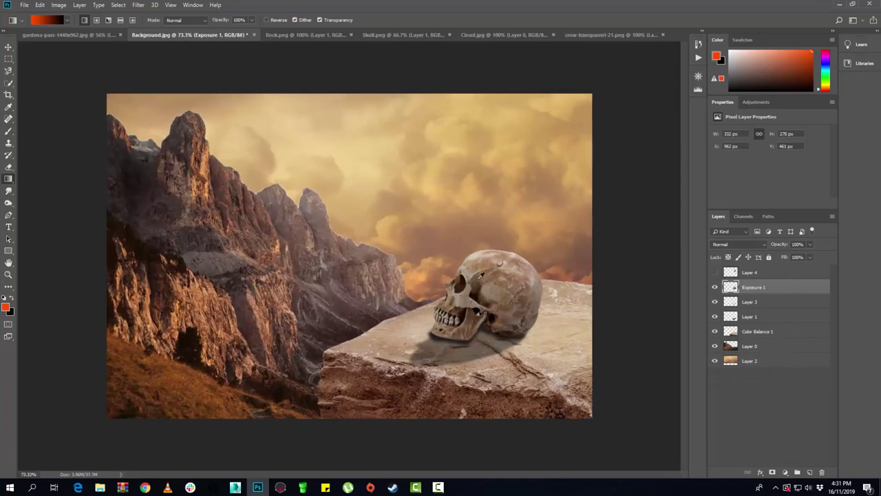
{"action": "left_click", "coordinate": [714, 273]}
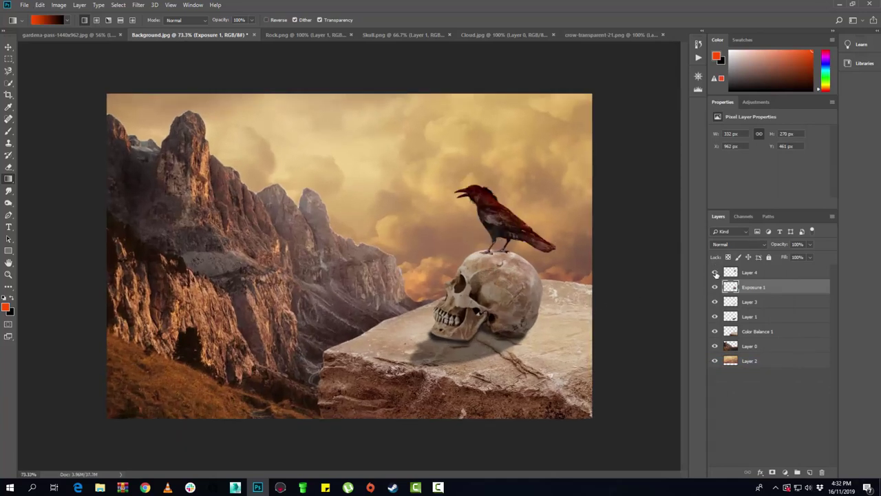
{"action": "left_click", "coordinate": [764, 274]}
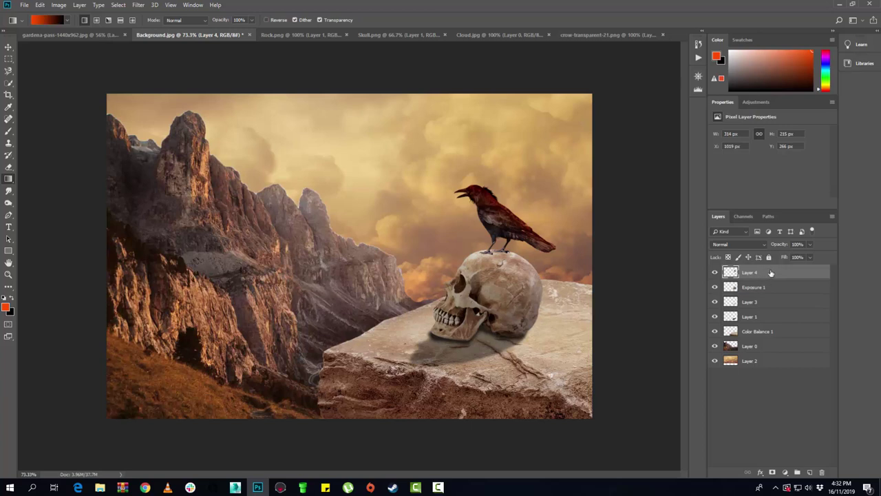
- Add a Color Balance adjustment with Cyan-Red +7 and a slight shift toward yellow
{"action": "left_click", "coordinate": [753, 103]}
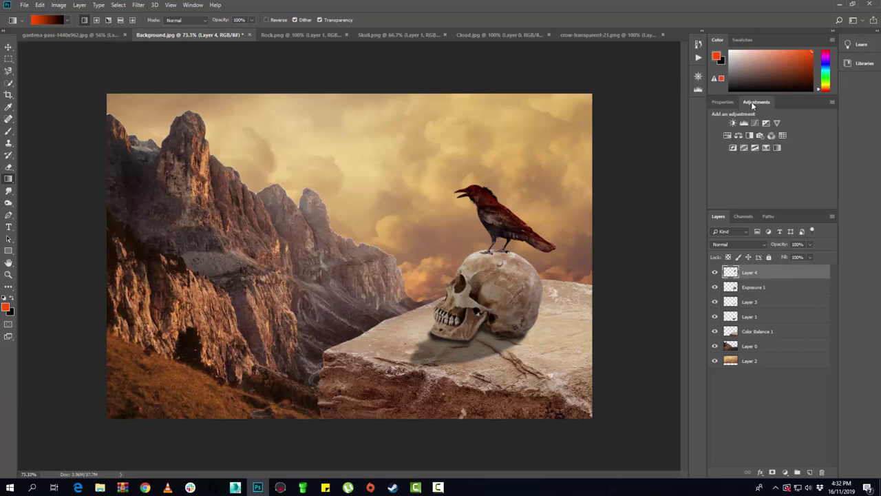
{"action": "left_click", "coordinate": [738, 137]}
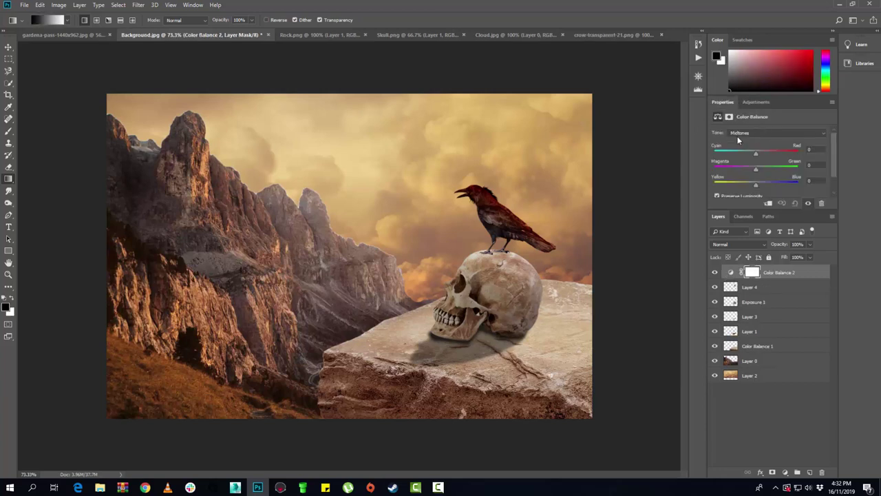
{"action": "left_click_drag", "start_coordinate": [756, 157], "coordinate": [758, 156]}
{"action": "left_click_drag", "start_coordinate": [760, 155], "coordinate": [758, 152]}
{"action": "left_click_drag", "start_coordinate": [756, 185], "coordinate": [748, 187]}
{"action": "left_click", "coordinate": [756, 101]}
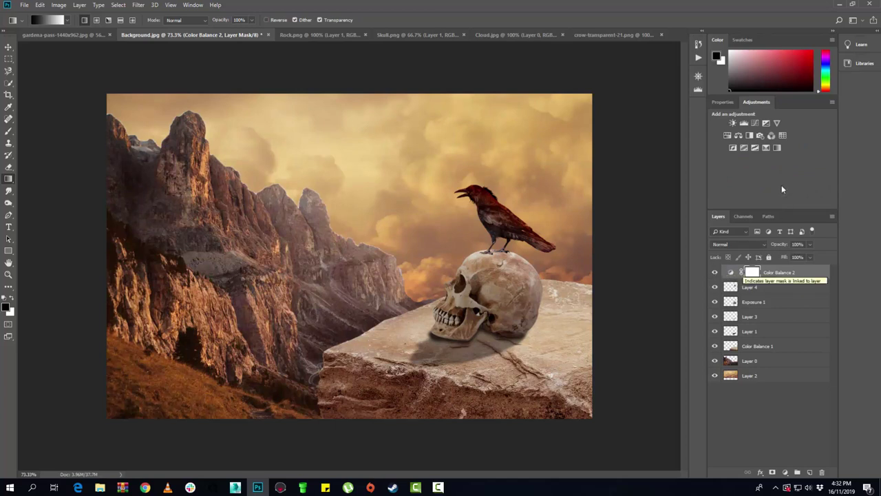
- Add an Exposure 2 adjustment above Color Balance with exposure dragged down to -5.21
{"action": "left_click", "coordinate": [766, 124]}
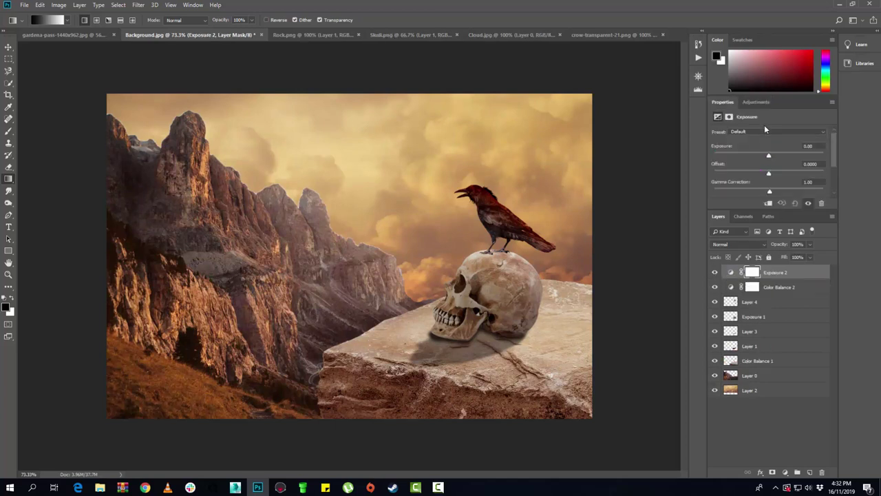
{"action": "left_click_drag", "start_coordinate": [769, 156], "coordinate": [747, 156]}
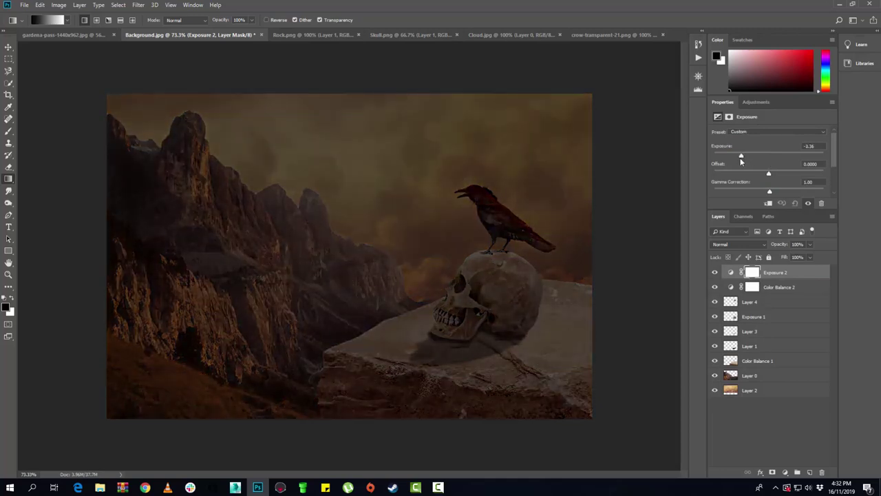
{"action": "left_click_drag", "start_coordinate": [741, 161], "coordinate": [733, 160]}
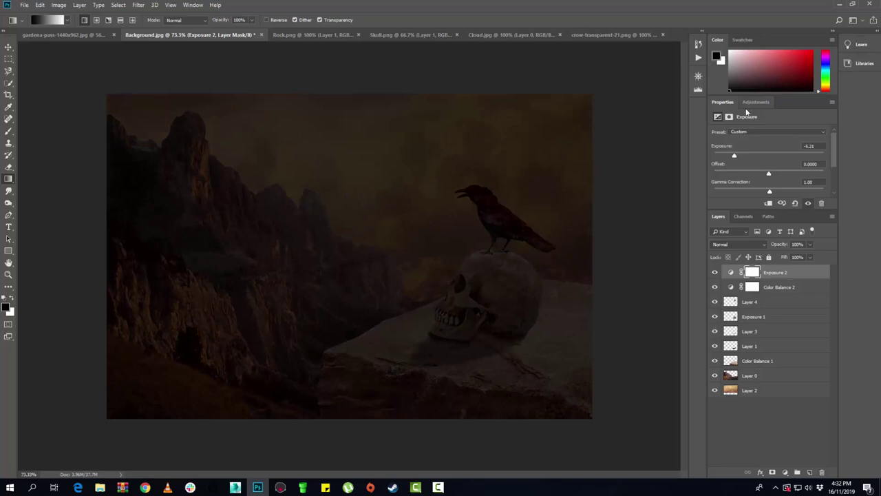
{"action": "left_click", "coordinate": [794, 275]}
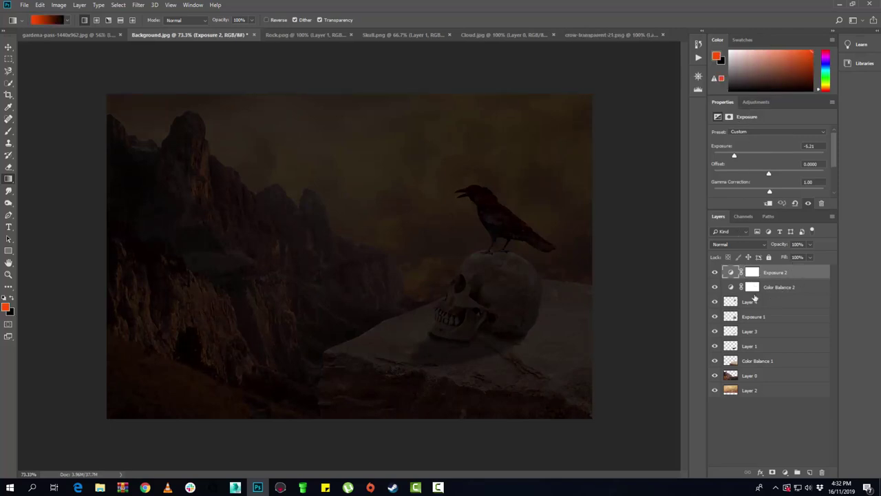
- Reset colours to black and white and draw a vertical gradient on Exposure 2's mask
{"action": "left_click", "coordinate": [6, 298]}
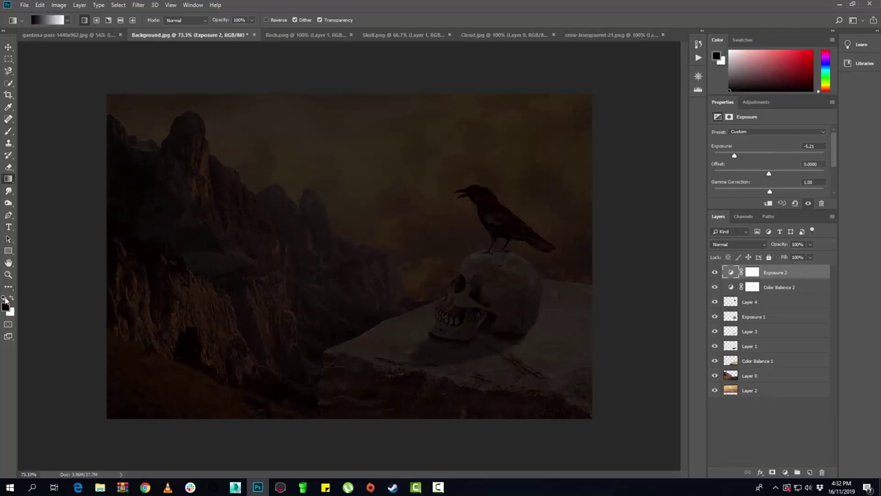
{"action": "left_click", "coordinate": [753, 273]}
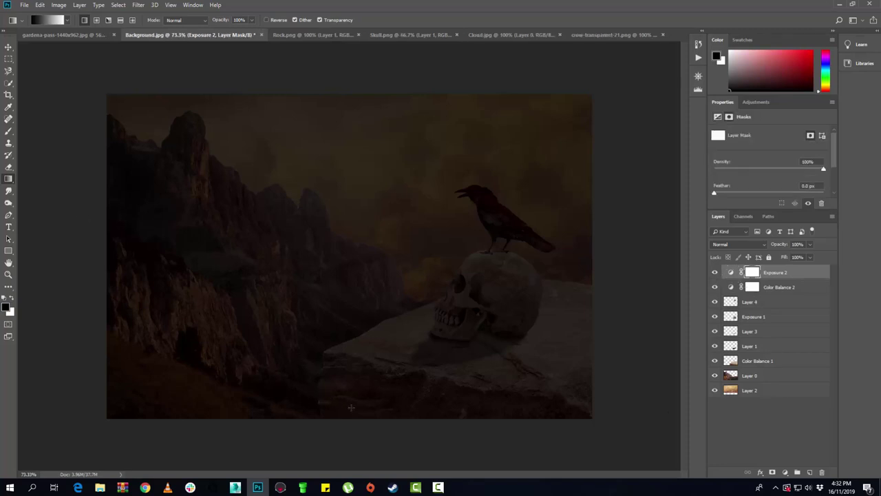
{"action": "left_click_drag", "start_coordinate": [367, 420], "coordinate": [362, 255]}
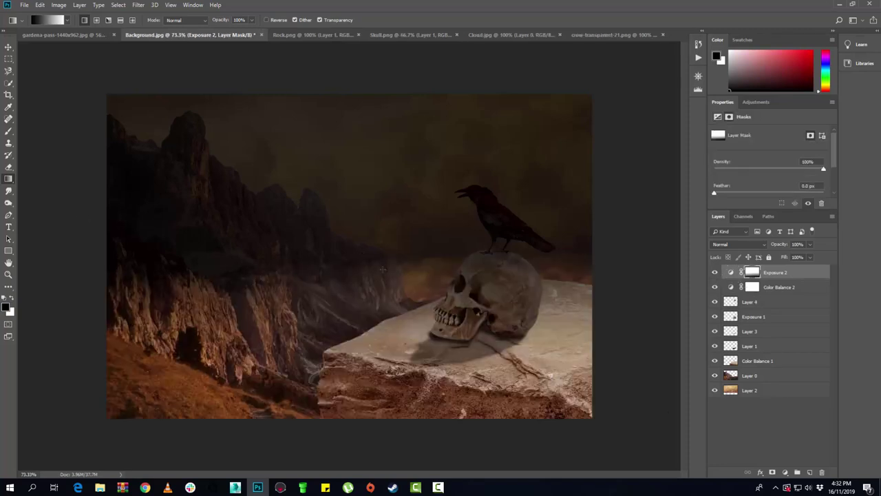
{"action": "left_click_drag", "start_coordinate": [360, 419], "coordinate": [365, 204]}
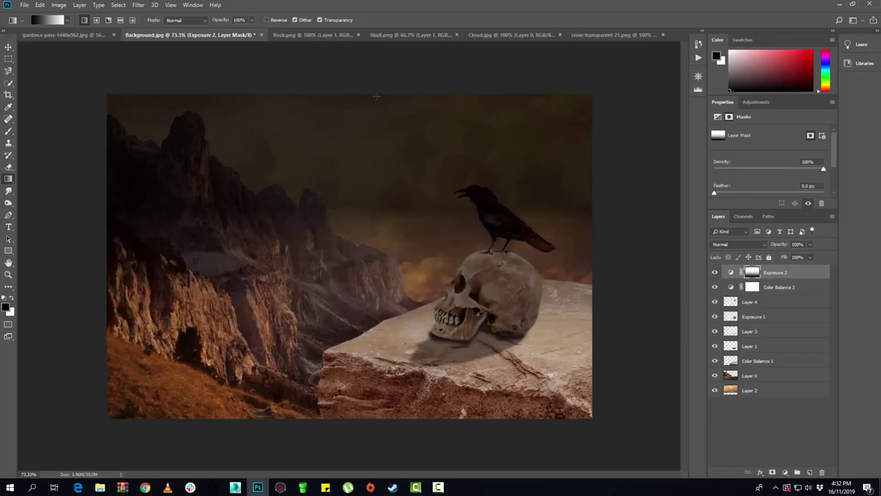
{"action": "left_click_drag", "start_coordinate": [377, 97], "coordinate": [366, 417]}
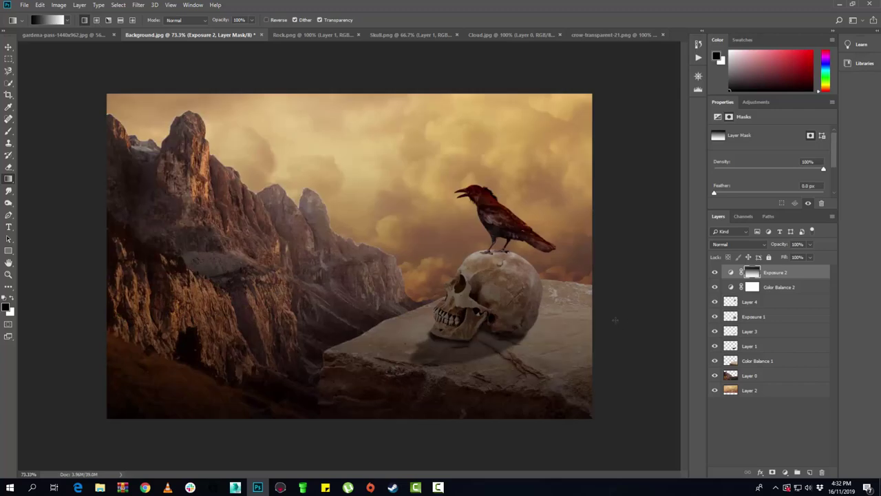
- Lower Exposure 2's fill to 76%
{"action": "left_click", "coordinate": [810, 258]}
{"action": "left_click_drag", "start_coordinate": [810, 271], "coordinate": [802, 272]}
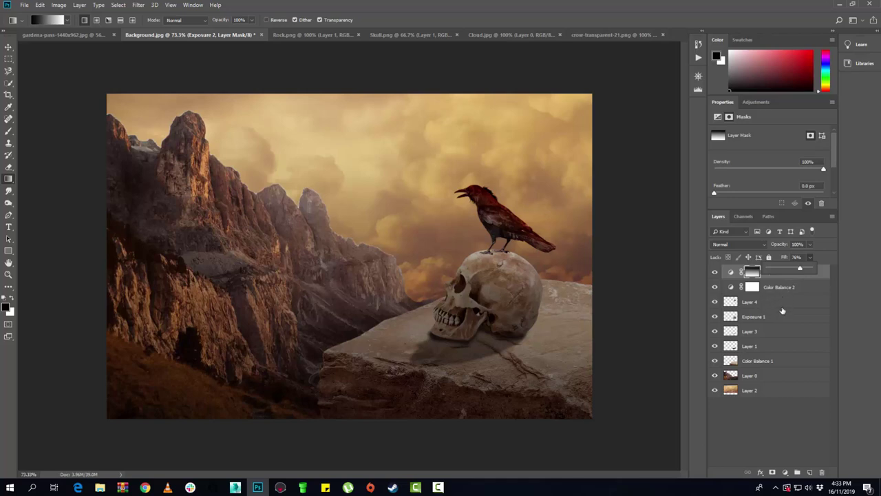
{"action": "left_click", "coordinate": [782, 304]}
{"action": "left_click", "coordinate": [793, 278]}
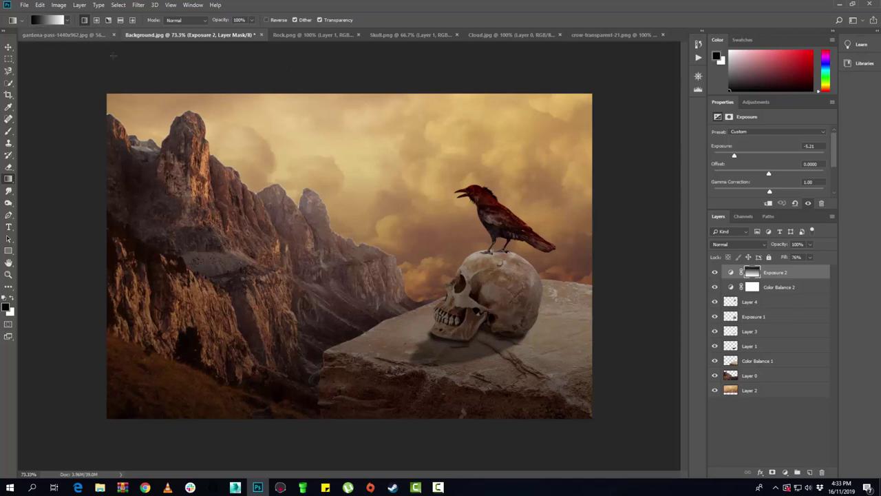
- Open Smoke_2.png and start dragging its smoke layer toward the Background.jpg composite
{"action": "left_click", "coordinate": [26, 7]}
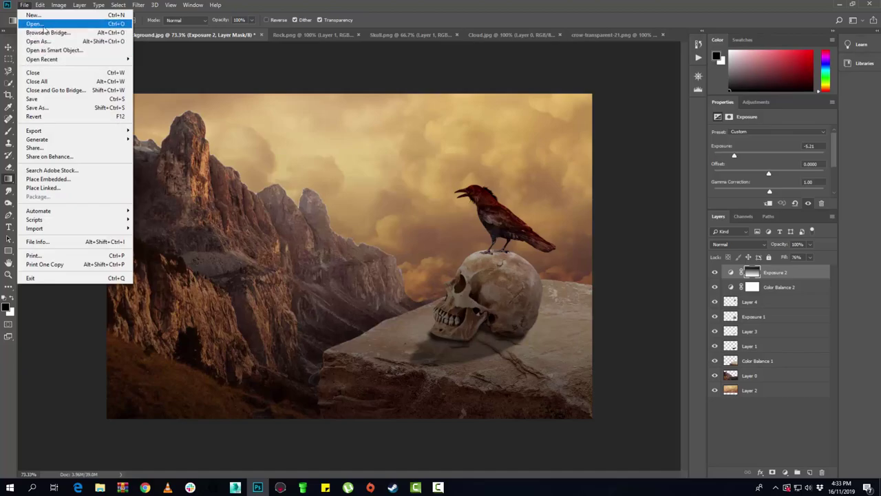
{"action": "left_click", "coordinate": [35, 24]}
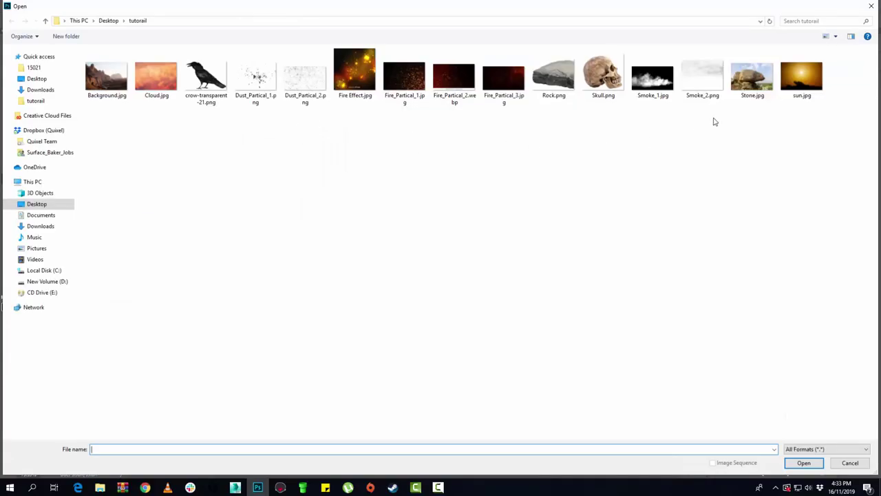
{"action": "left_click", "coordinate": [707, 75]}
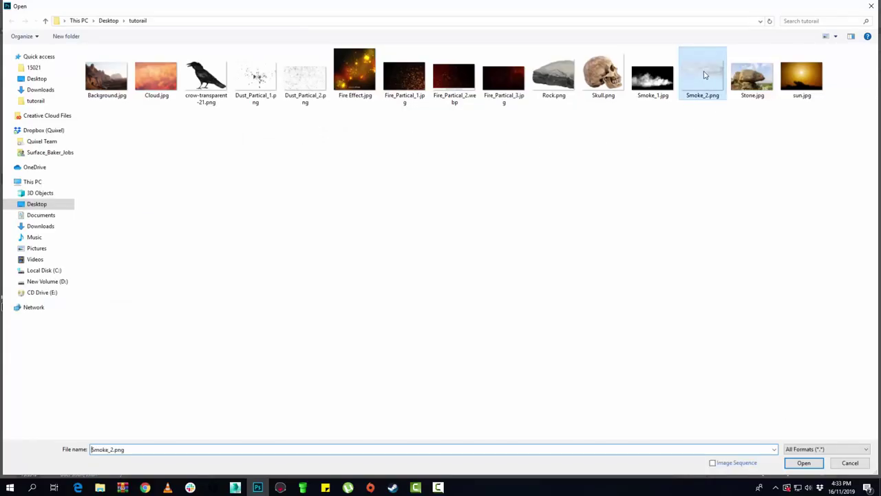
{"action": "left_click", "coordinate": [788, 463]}
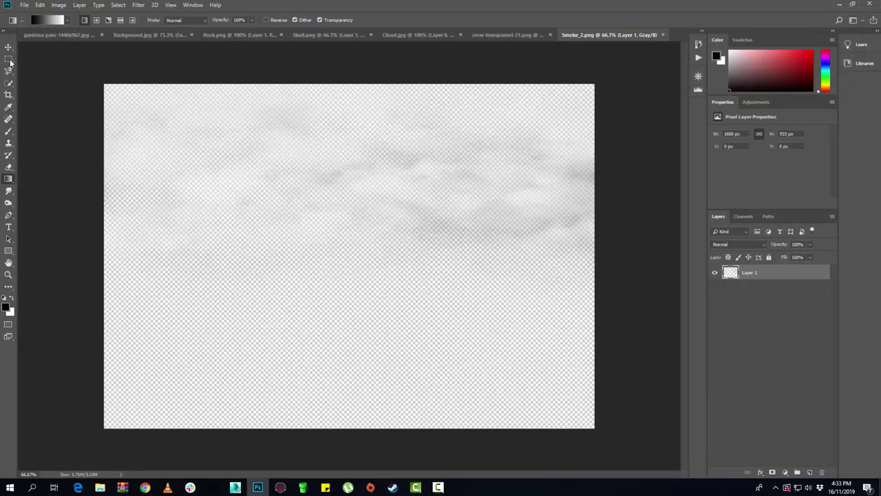
{"action": "left_click", "coordinate": [9, 47]}
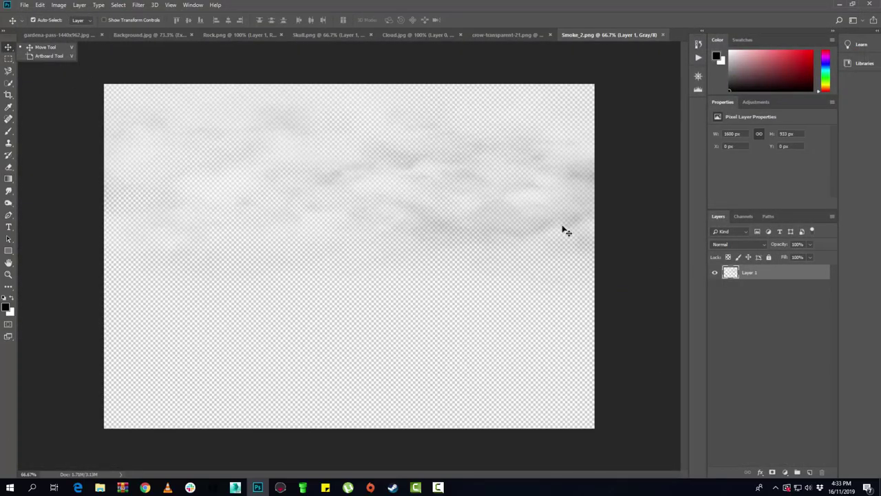
{"action": "left_click_drag", "start_coordinate": [566, 232], "coordinate": [169, 42]}
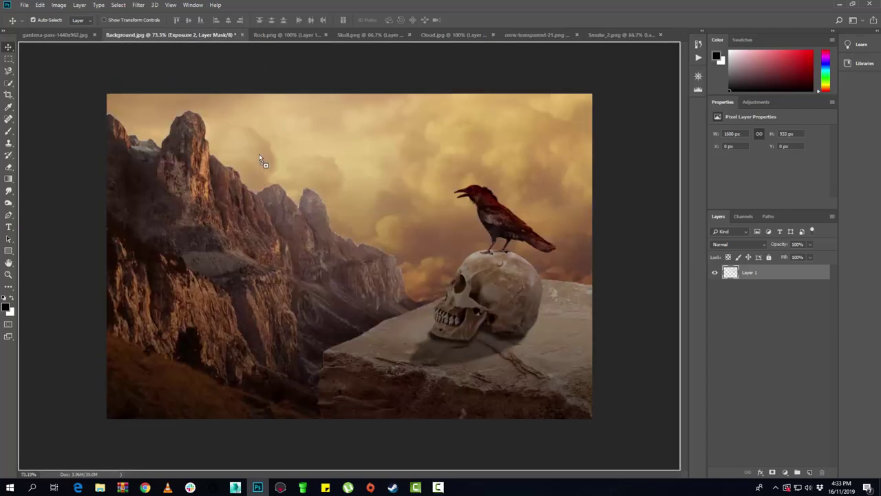
- Drop the smoke into Background.jpg as Layer 5 and scale and position it
{"action": "left_click_drag", "start_coordinate": [168, 41], "coordinate": [261, 161]}
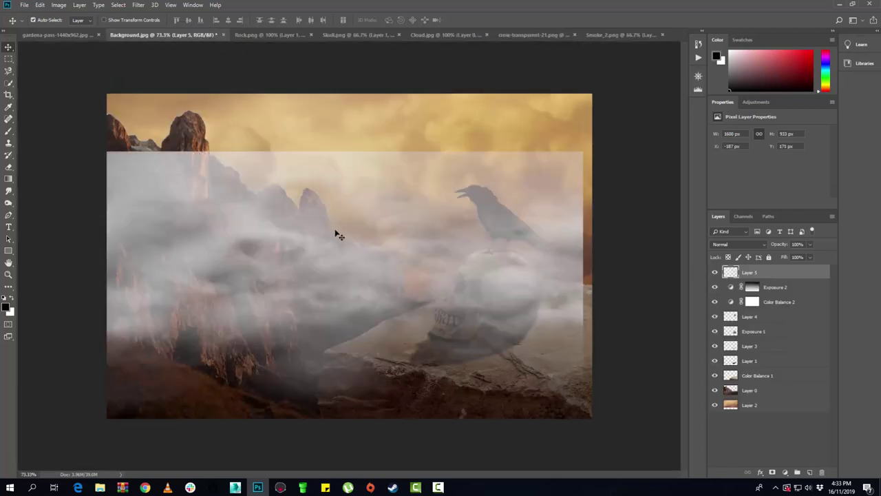
{"action": "left_click_drag", "start_coordinate": [384, 238], "coordinate": [408, 255]}
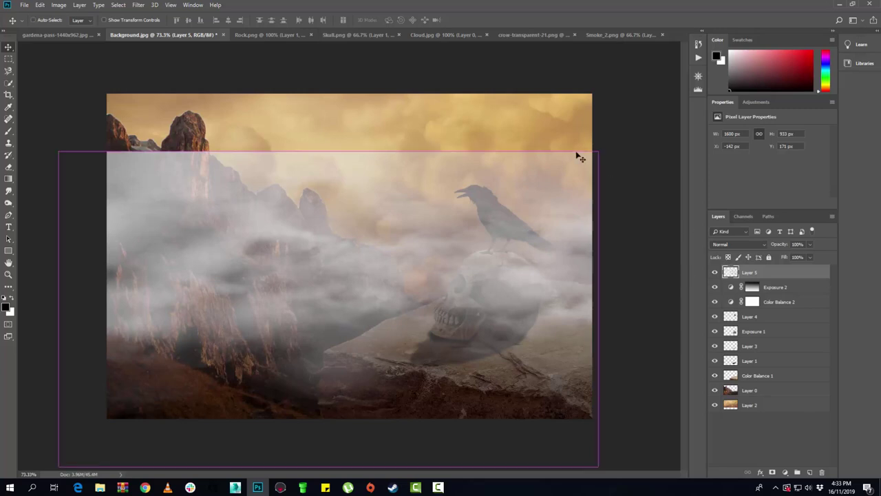
{"action": "key", "text": "ctrl+t"}
{"action": "left_click_drag", "start_coordinate": [596, 153], "coordinate": [569, 174]}
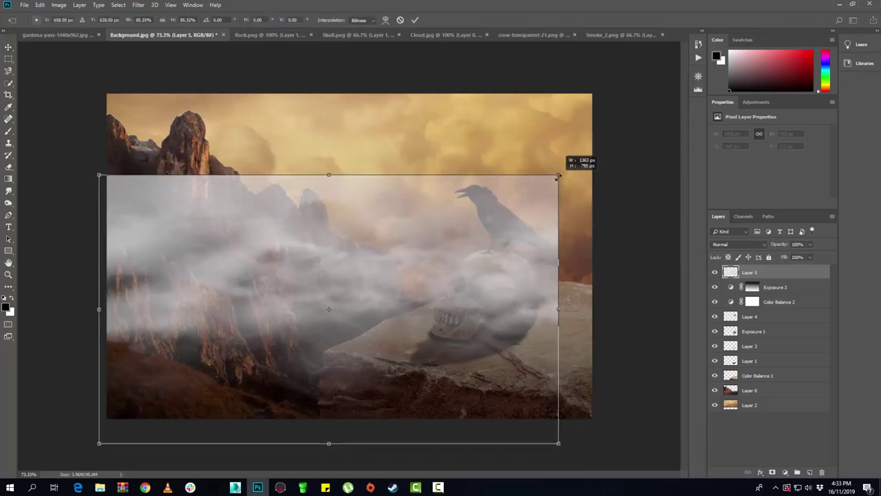
{"action": "mouse_move", "coordinate": [492, 238]}
{"action": "left_mouse_down"}
{"action": "mouse_move", "coordinate": [516, 240]}
{"action": "mouse_move", "coordinate": [507, 239]}
{"action": "left_mouse_up"}
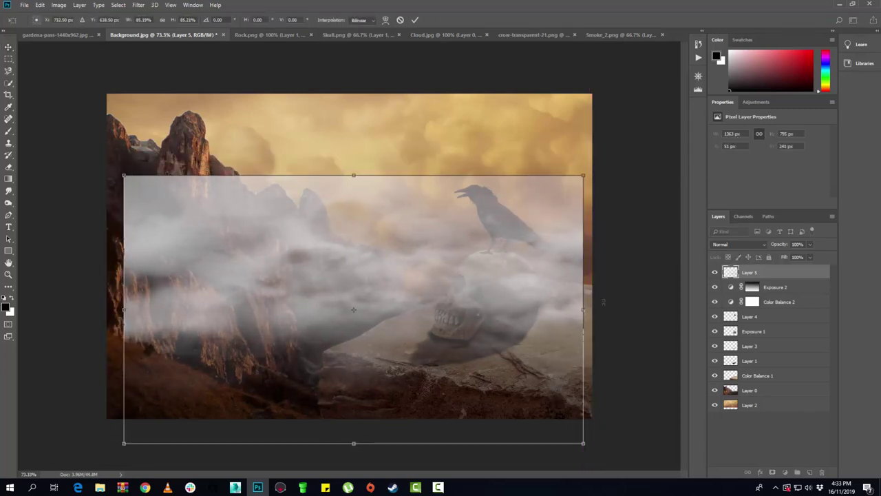
- Stretch the smoke to the full 1440 px width, flip it vertically, and apply the transform
{"action": "left_click_drag", "start_coordinate": [583, 312], "coordinate": [592, 312]}
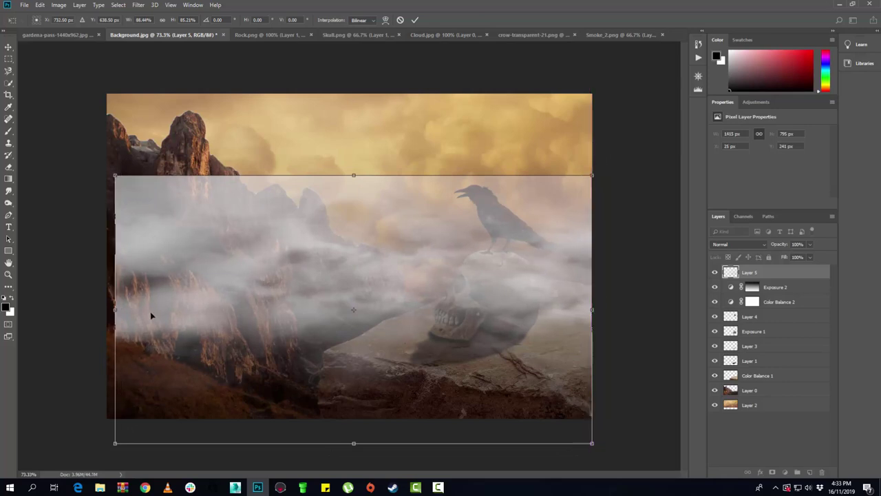
{"action": "left_click_drag", "start_coordinate": [117, 312], "coordinate": [108, 311]}
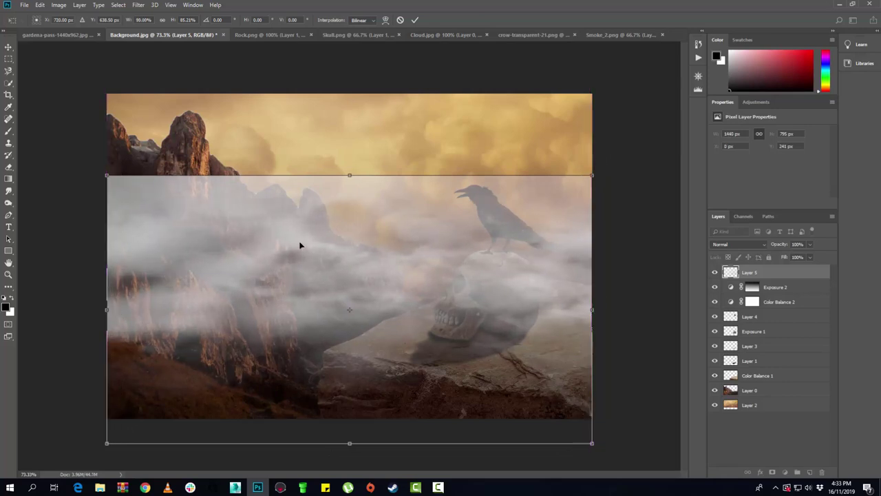
{"action": "right_click", "coordinate": [300, 245]}
{"action": "left_click", "coordinate": [336, 358]}
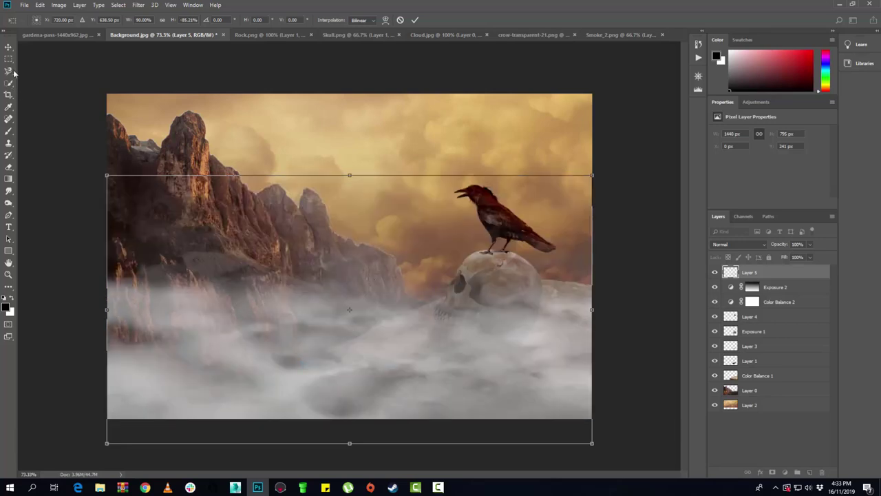
{"action": "left_click", "coordinate": [9, 47]}
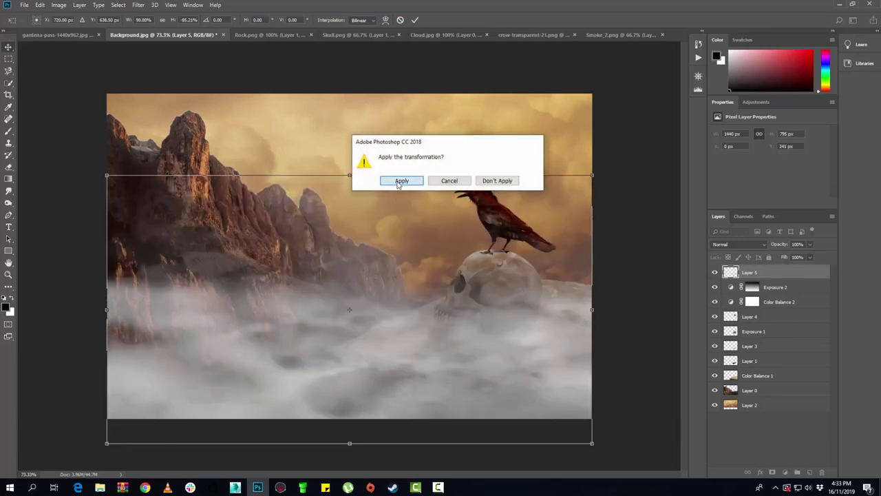
{"action": "left_click", "coordinate": [402, 180]}
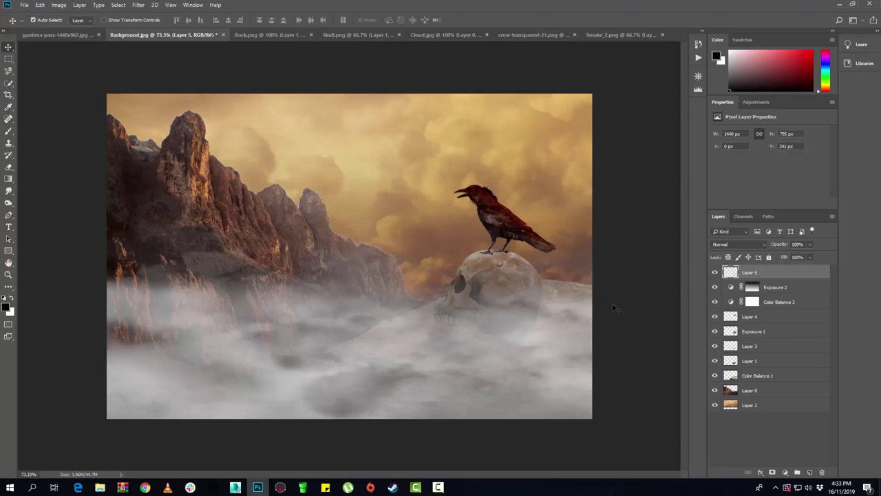
- Lower fog Layer 5's fill to 65% and add a layer mask
{"action": "left_click", "coordinate": [810, 258]}
{"action": "left_click_drag", "start_coordinate": [808, 270], "coordinate": [791, 271]}
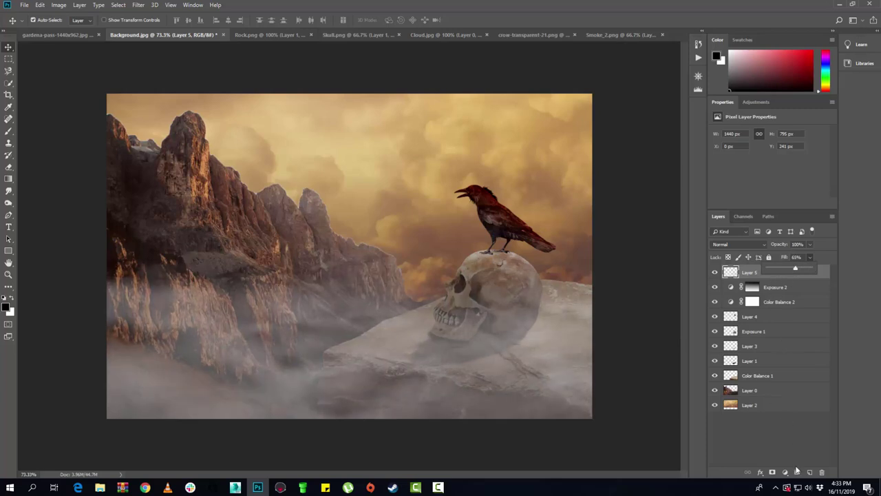
{"action": "left_click", "coordinate": [771, 473]}
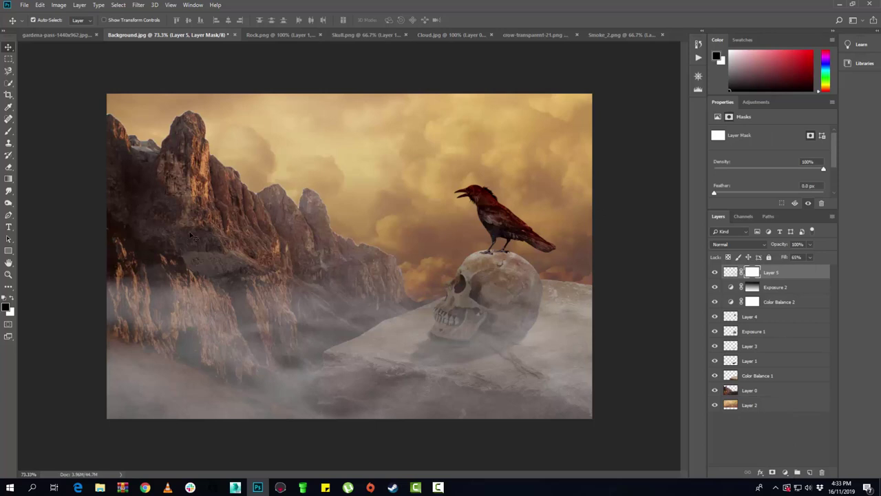
- Paint the fog mask away over the skull's eye and top, then compare before and after
{"action": "left_click", "coordinate": [7, 130]}
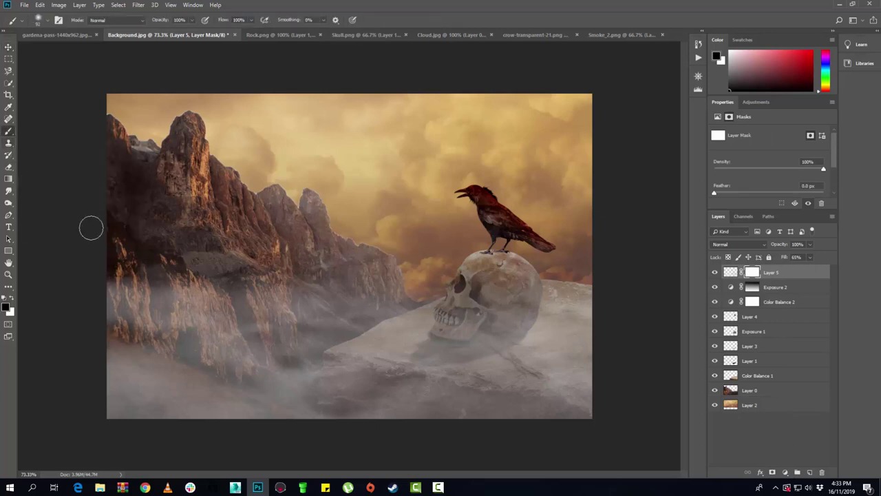
{"action": "scroll", "coordinate": [459, 290], "scroll_direction": "up", "scroll_amount": 2}
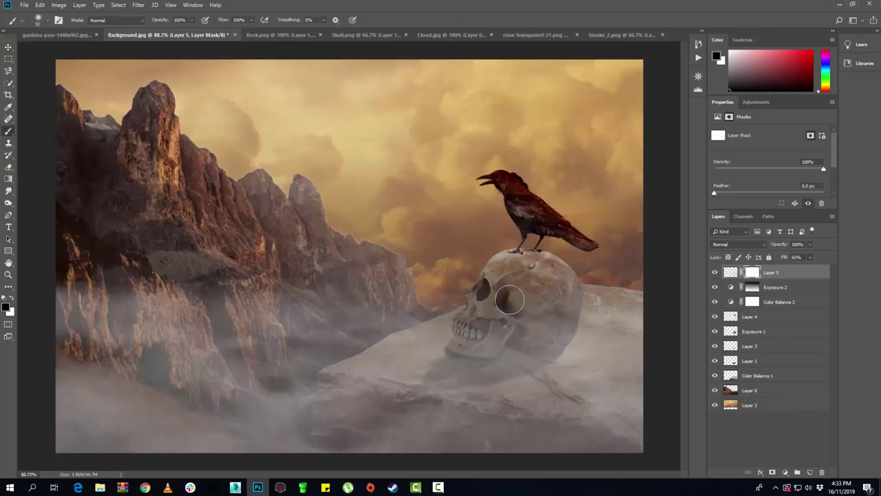
{"action": "key", "text": "bracketright"}
{"action": "key", "text": "bracketright"}
{"action": "key", "text": "bracketright"}
{"action": "left_click_drag", "start_coordinate": [508, 307], "coordinate": [512, 294]}
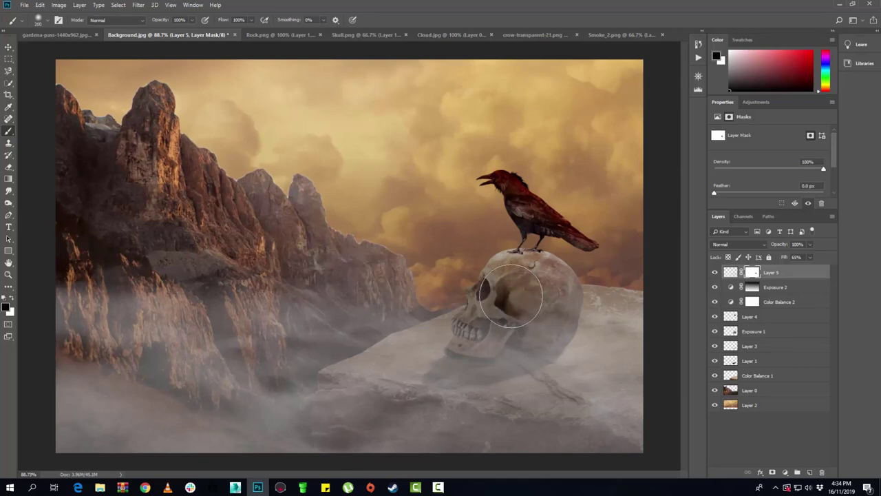
{"action": "key", "text": "bracketright"}
{"action": "key", "text": "bracketright"}
{"action": "key", "text": "bracketright"}
{"action": "mouse_move", "coordinate": [502, 262]}
{"action": "left_mouse_down"}
{"action": "mouse_move", "coordinate": [505, 217]}
{"action": "mouse_move", "coordinate": [496, 201]}
{"action": "left_mouse_up"}
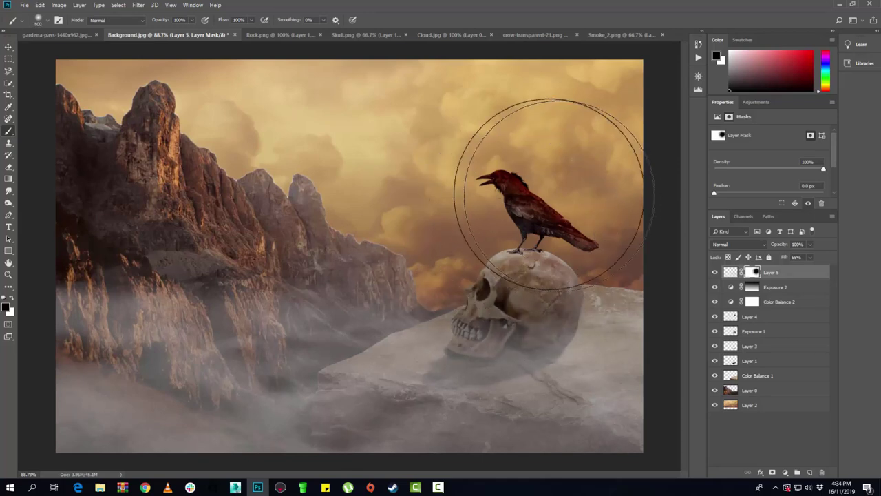
{"action": "key", "text": "bracketleft"}
{"action": "key", "text": "bracketleft"}
{"action": "key", "text": "ctrl+minus"}
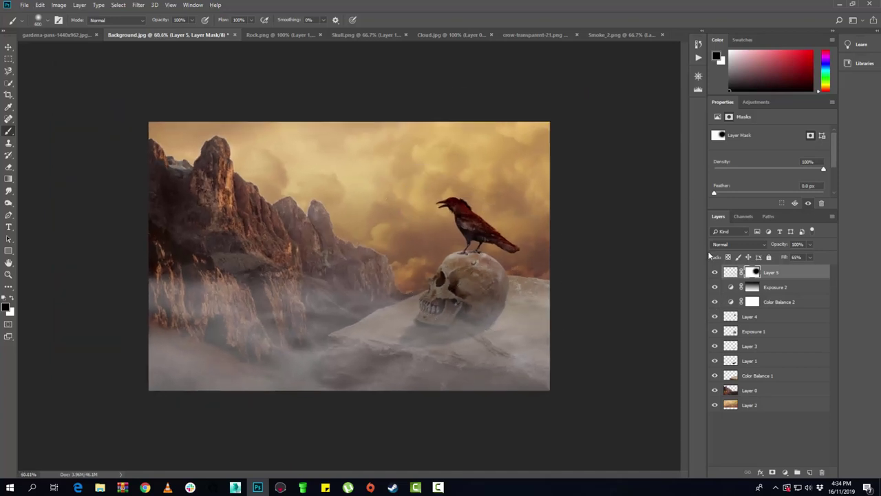
{"action": "left_click", "coordinate": [714, 272]}
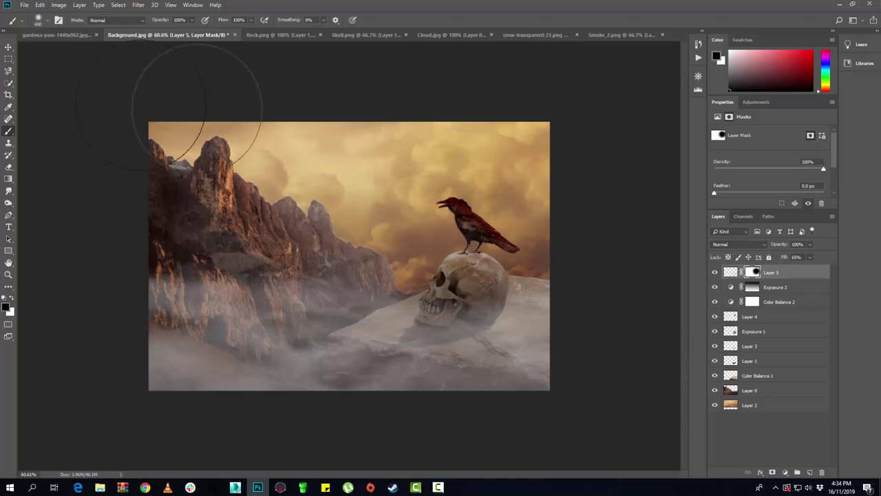
{"action": "left_click", "coordinate": [24, 5]}
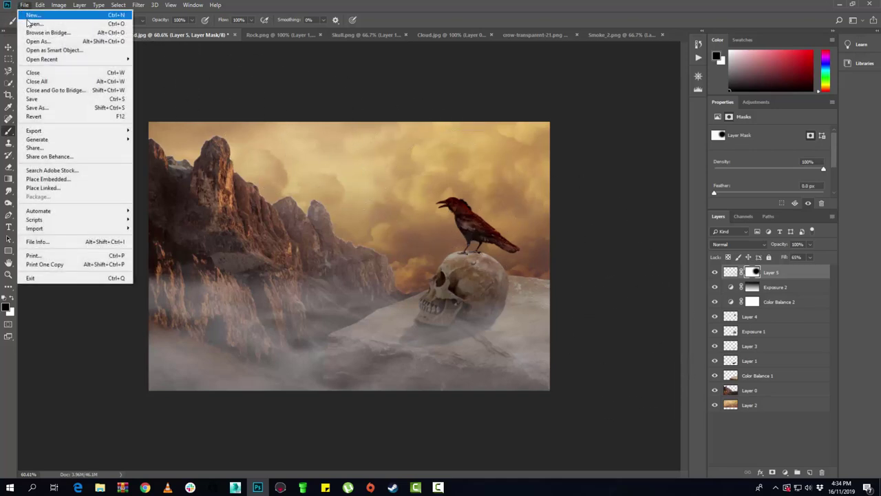
- Open Dust_Partical_2.png, unlock its background layer, and drag it into the composite
{"action": "left_click", "coordinate": [31, 24]}
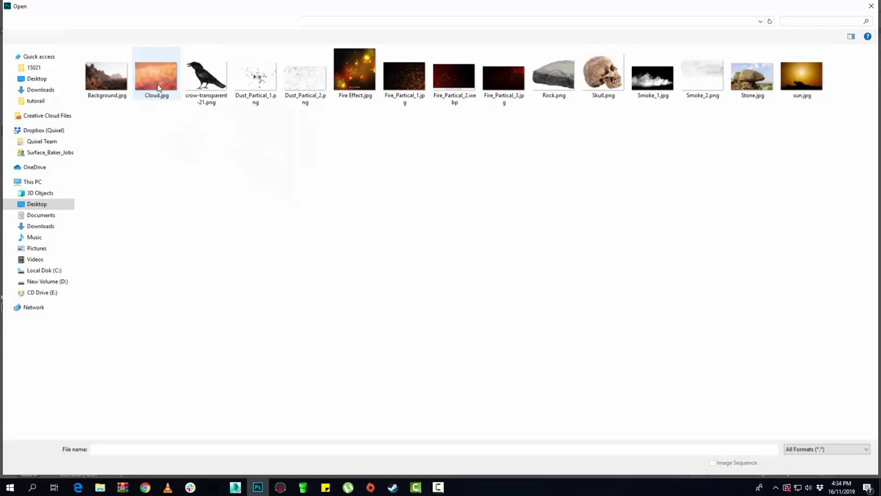
{"action": "left_click", "coordinate": [298, 86]}
{"action": "left_click", "coordinate": [798, 464]}
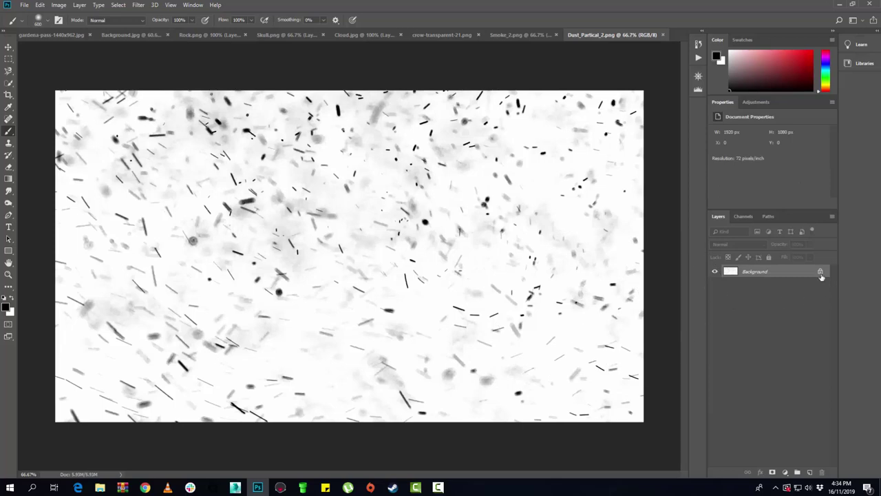
{"action": "left_click", "coordinate": [819, 272]}
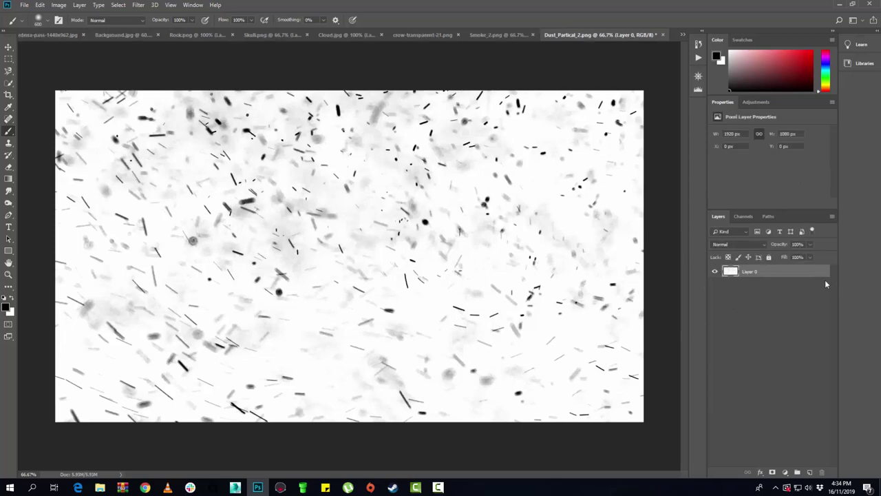
{"action": "left_click", "coordinate": [9, 47]}
{"action": "mouse_move", "coordinate": [281, 217]}
{"action": "left_mouse_down"}
{"action": "mouse_move", "coordinate": [128, 52]}
{"action": "mouse_move", "coordinate": [316, 219]}
{"action": "mouse_move", "coordinate": [341, 256]}
{"action": "left_mouse_up"}
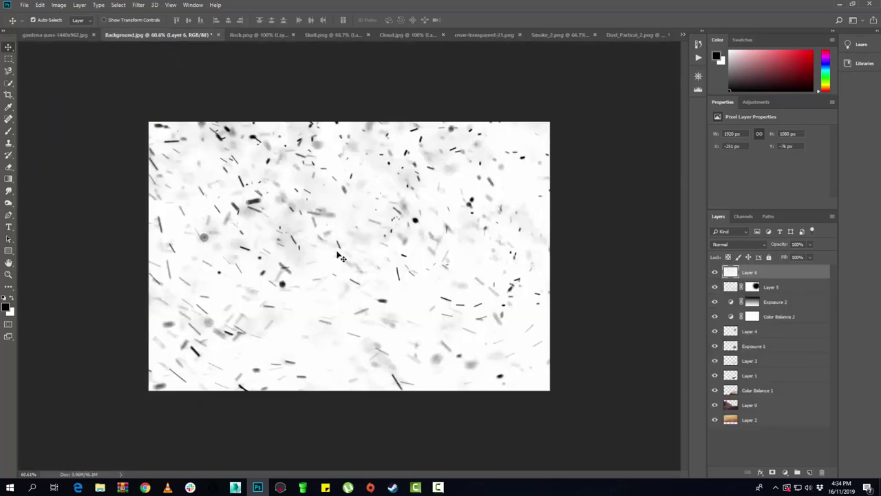
- Shrink the dust layer, lower it, and stretch it to the canvas's right edge
{"action": "key", "text": "ctrl+t"}
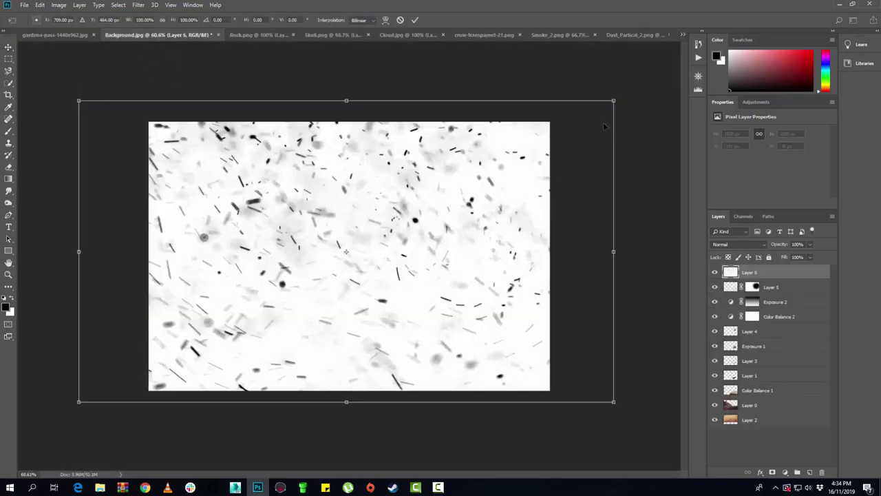
{"action": "mouse_move", "coordinate": [612, 102]}
{"action": "left_mouse_down"}
{"action": "mouse_move", "coordinate": [521, 161]}
{"action": "mouse_move", "coordinate": [492, 168]}
{"action": "left_mouse_up"}
{"action": "mouse_move", "coordinate": [418, 251]}
{"action": "left_mouse_down"}
{"action": "mouse_move", "coordinate": [402, 306]}
{"action": "mouse_move", "coordinate": [378, 323]}
{"action": "mouse_move", "coordinate": [376, 311]}
{"action": "left_mouse_up"}
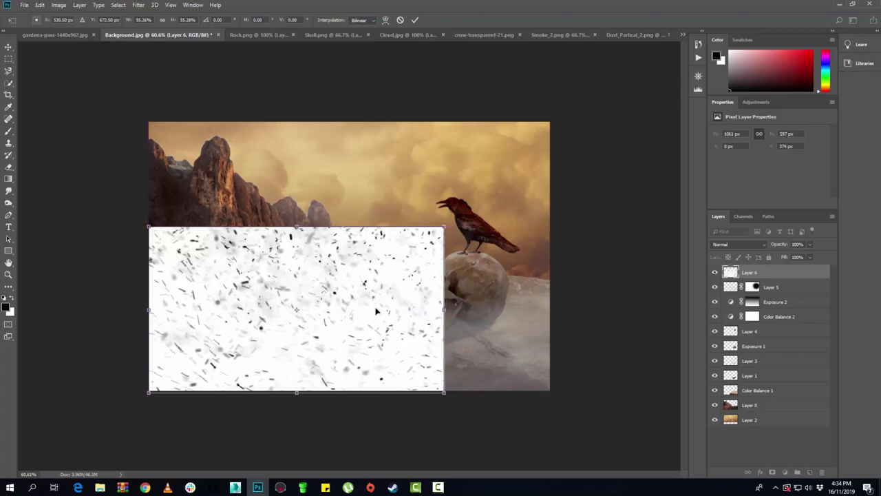
{"action": "mouse_move", "coordinate": [441, 309]}
{"action": "left_mouse_down"}
{"action": "mouse_move", "coordinate": [550, 303]}
{"action": "mouse_move", "coordinate": [549, 320]}
{"action": "left_mouse_up"}
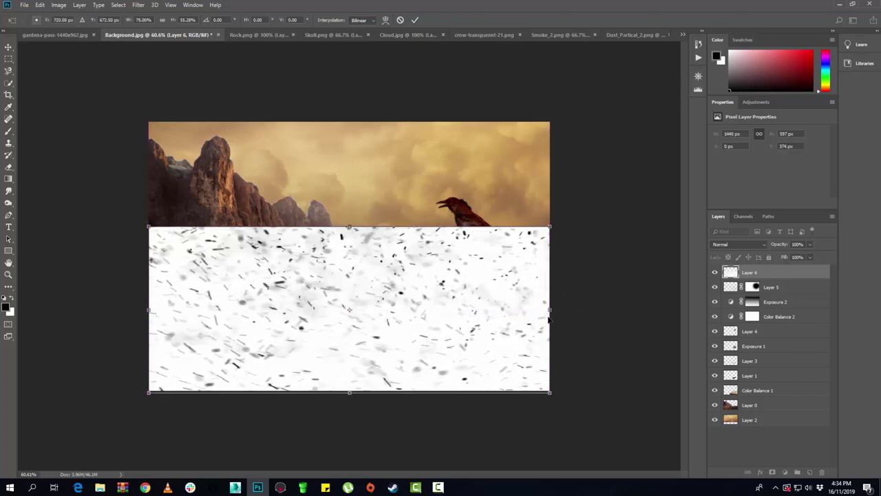
{"action": "left_click", "coordinate": [8, 58]}
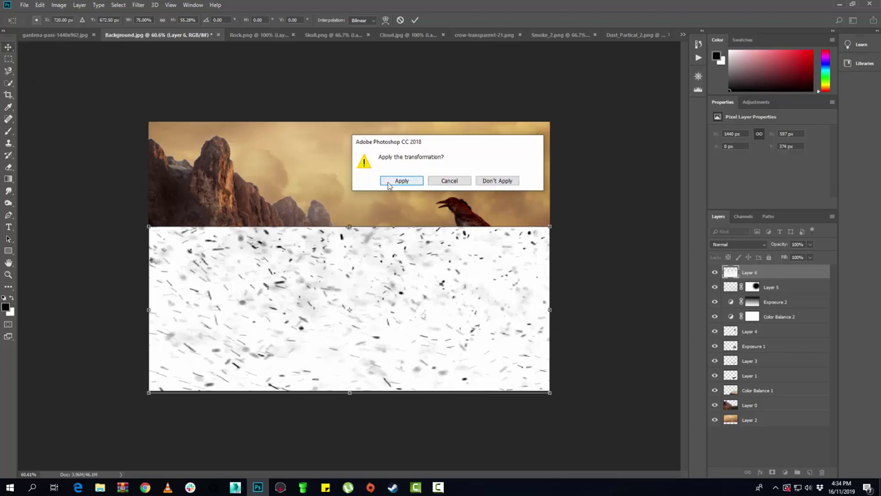
{"action": "left_click", "coordinate": [388, 183]}
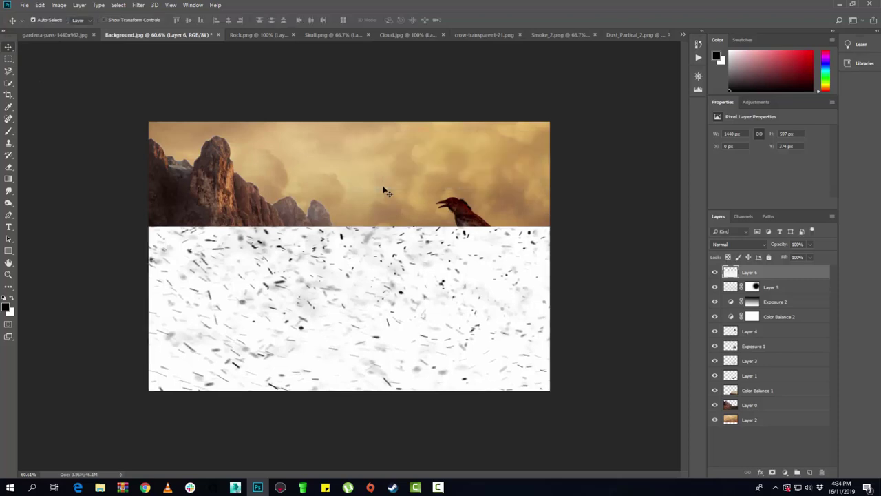
{"action": "left_click", "coordinate": [743, 245]}
- Set the dust layer to Darken and move it left and down over the fog
{"action": "key", "text": "Escape"}
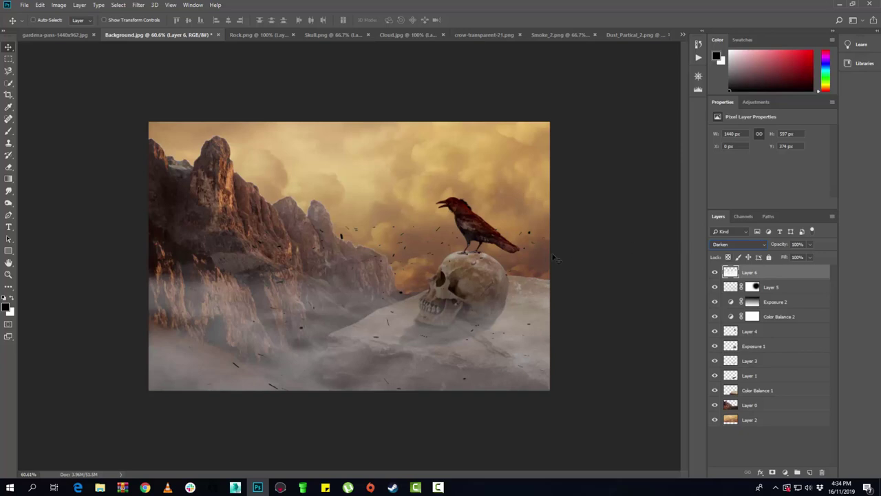
{"action": "key", "text": "ctrl+t"}
{"action": "left_click_drag", "start_coordinate": [486, 337], "coordinate": [393, 364]}
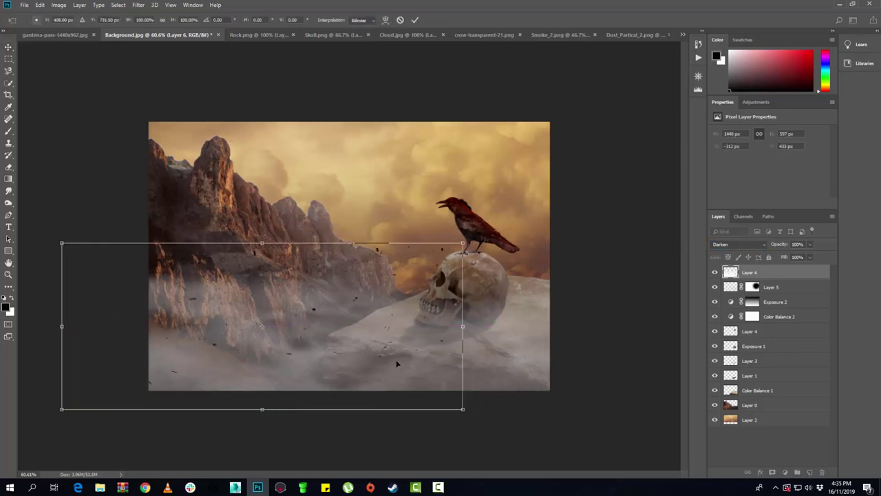
{"action": "left_click", "coordinate": [8, 47]}
{"action": "left_click", "coordinate": [400, 181]}
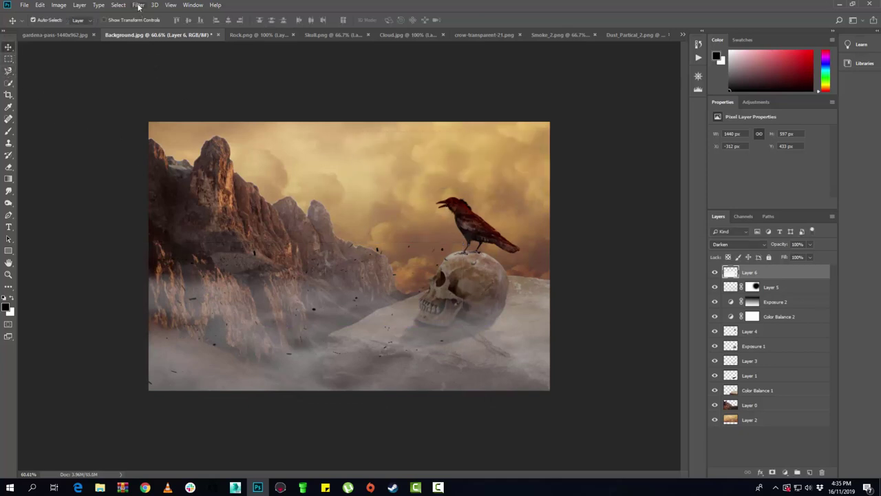
- Apply a Motion Blur with distance 10 to the dust particles
{"action": "left_click", "coordinate": [138, 6]}
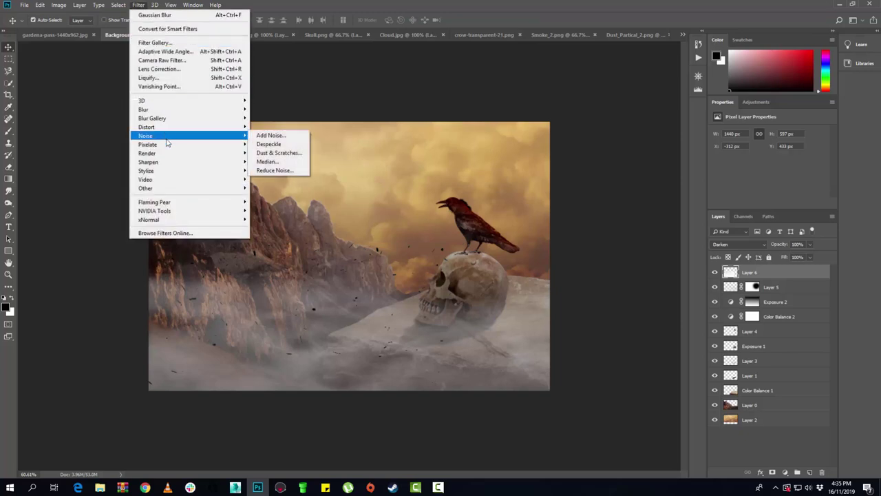
{"action": "mouse_move", "coordinate": [143, 109]}
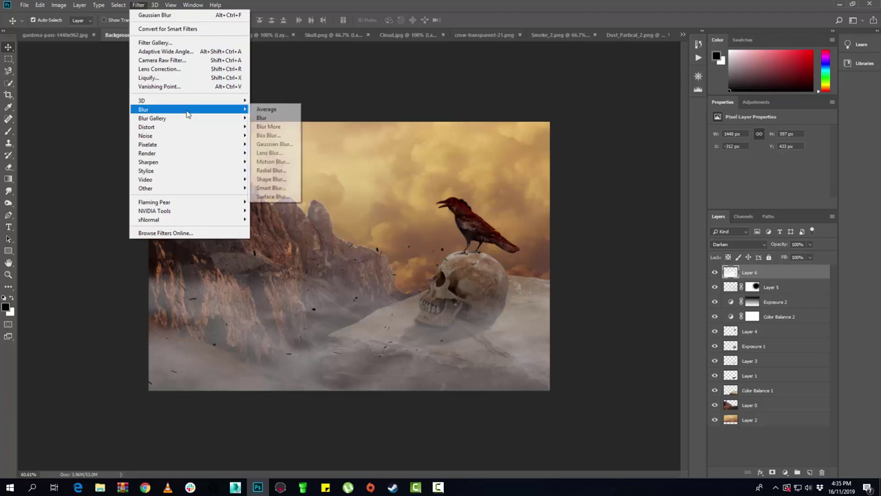
{"action": "left_click", "coordinate": [274, 161]}
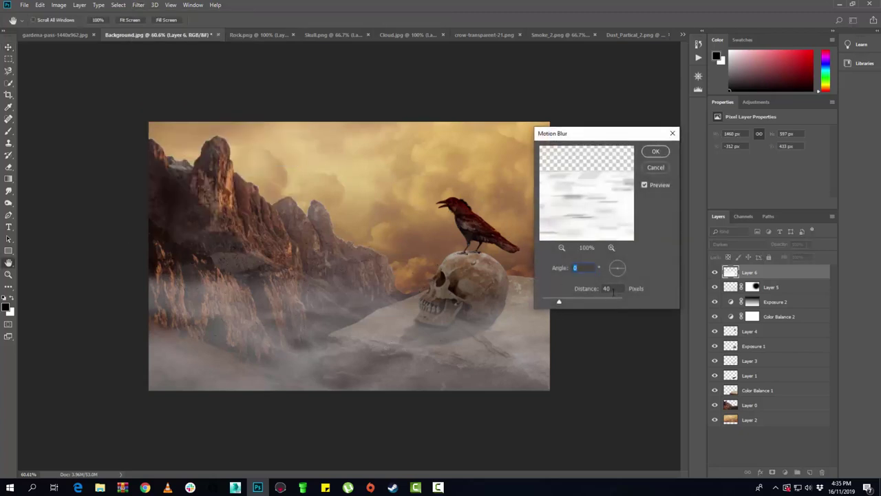
{"action": "type", "text": "10"}
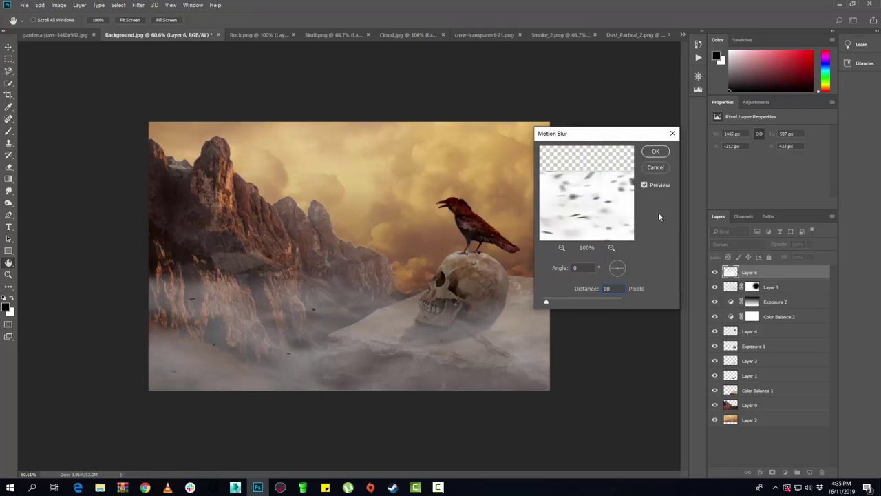
{"action": "left_click", "coordinate": [656, 152]}
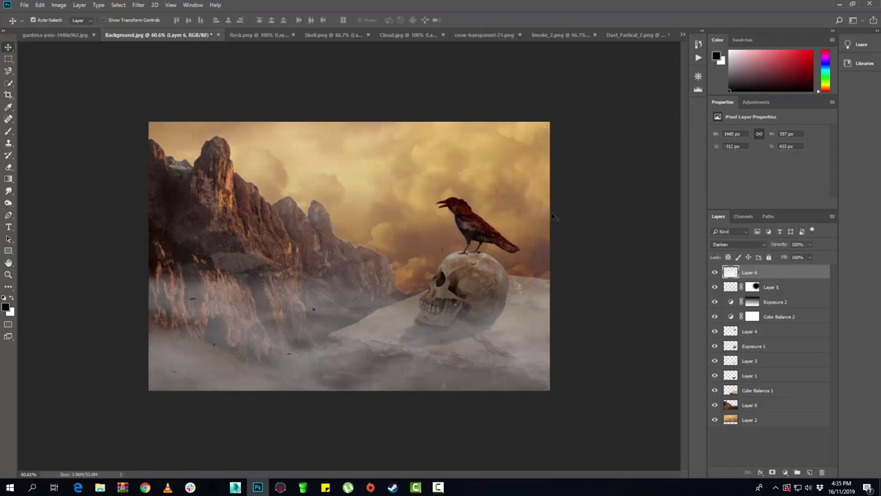
- Duplicate the particle layer as Layer 6 copy and shift it right and down
{"action": "right_click", "coordinate": [798, 276]}
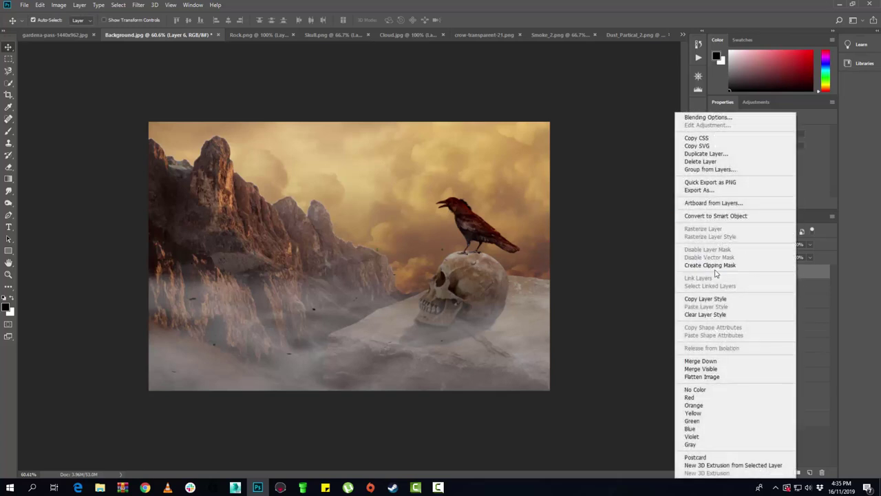
{"action": "left_click", "coordinate": [709, 154]}
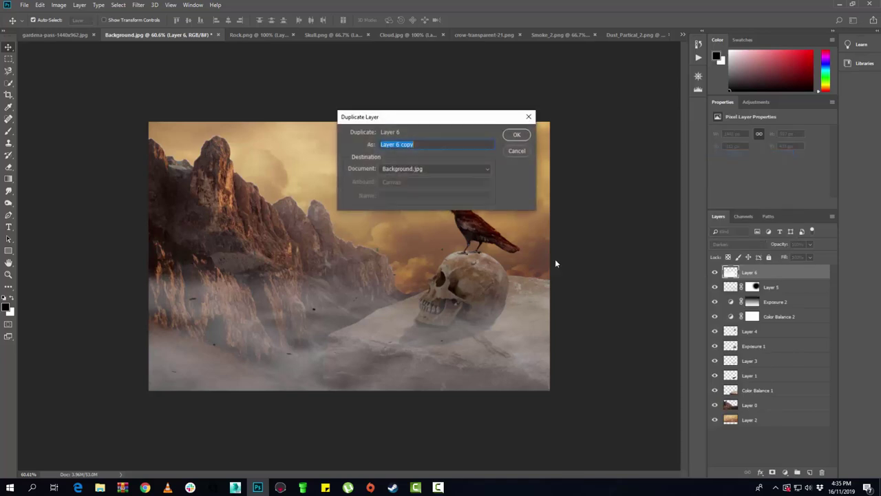
{"action": "left_click", "coordinate": [517, 135]}
{"action": "key", "text": "ctrl+t"}
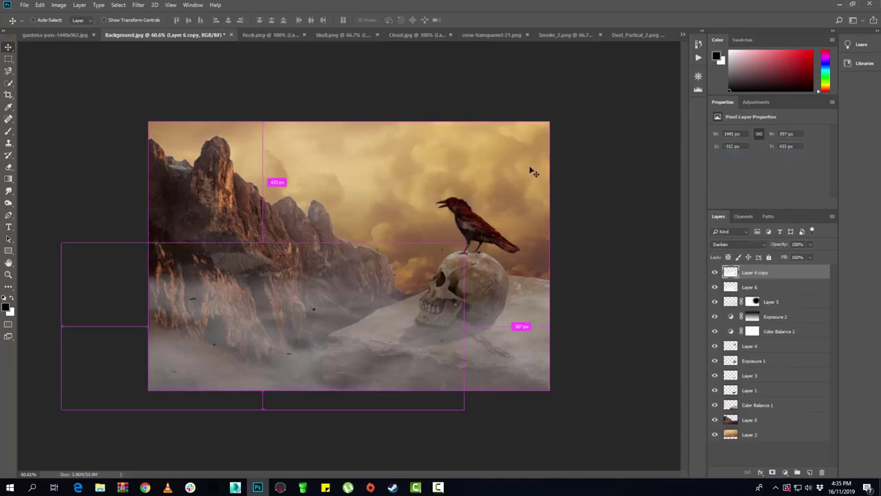
{"action": "left_click_drag", "start_coordinate": [347, 317], "coordinate": [481, 332]}
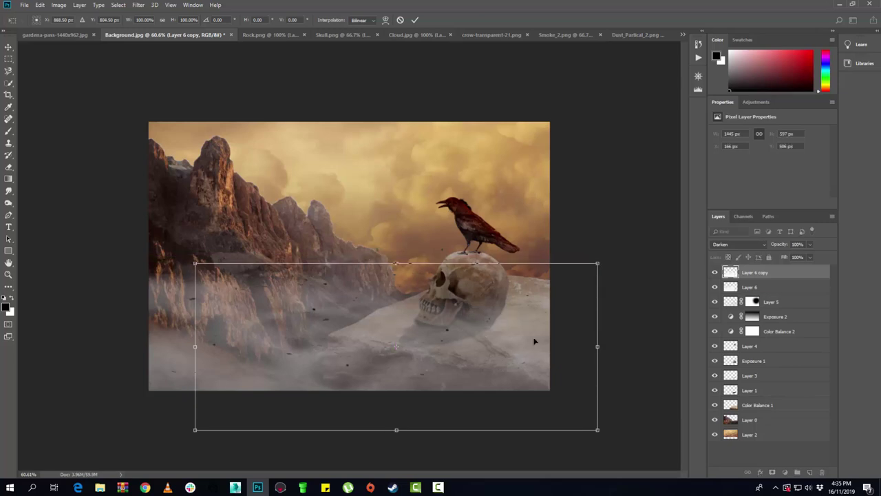
{"action": "left_click", "coordinate": [9, 46]}
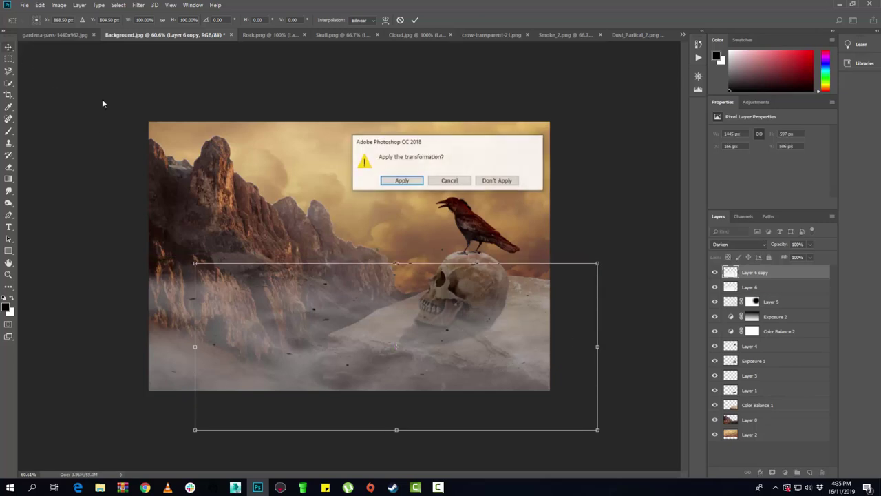
{"action": "left_click", "coordinate": [403, 181]}
- Duplicate it again as Layer 6 copy 2 and move that copy left and down
{"action": "right_click", "coordinate": [773, 274]}
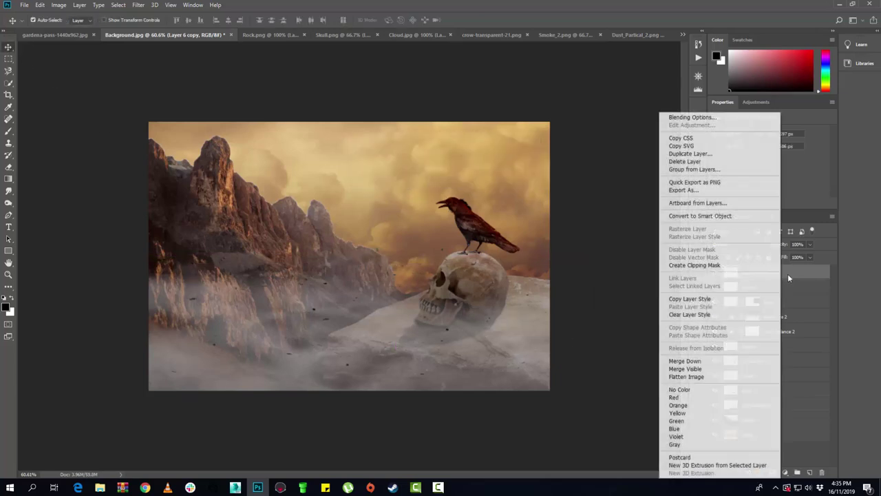
{"action": "left_click", "coordinate": [689, 153]}
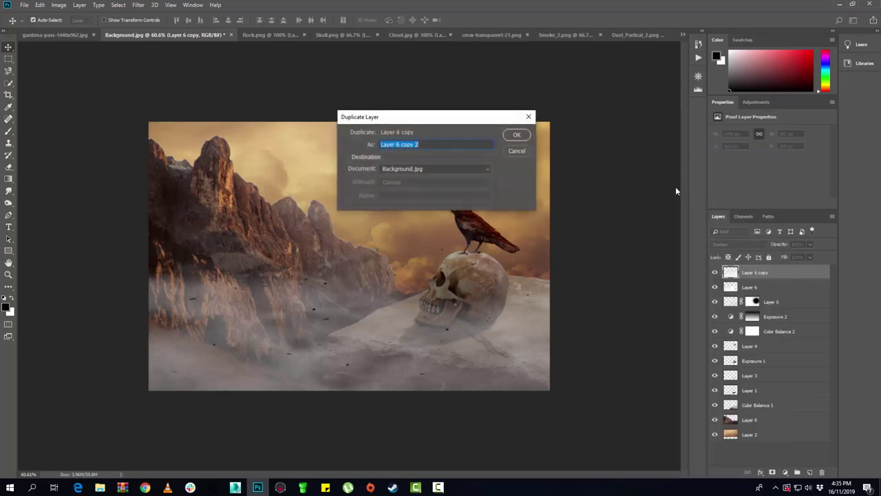
{"action": "left_click", "coordinate": [517, 135]}
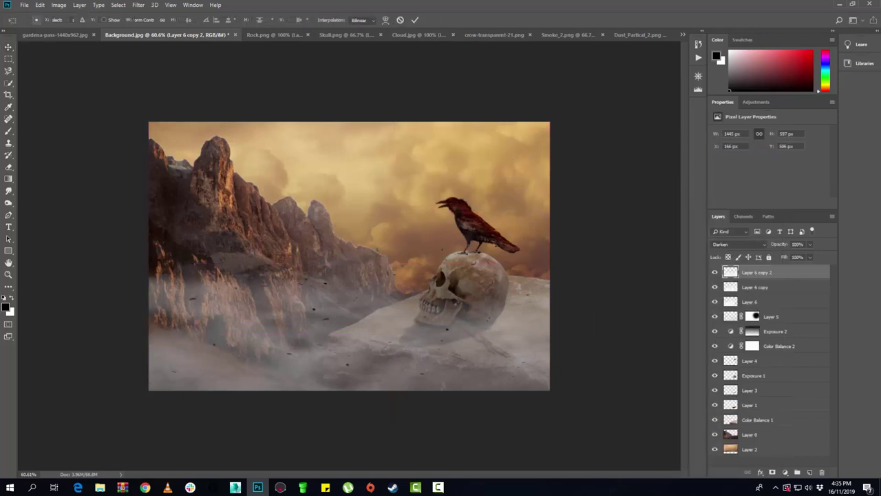
{"action": "key", "text": "ctrl+t"}
{"action": "mouse_move", "coordinate": [473, 332]}
{"action": "left_mouse_down"}
{"action": "mouse_move", "coordinate": [359, 367]}
{"action": "mouse_move", "coordinate": [327, 366]}
{"action": "left_mouse_up"}
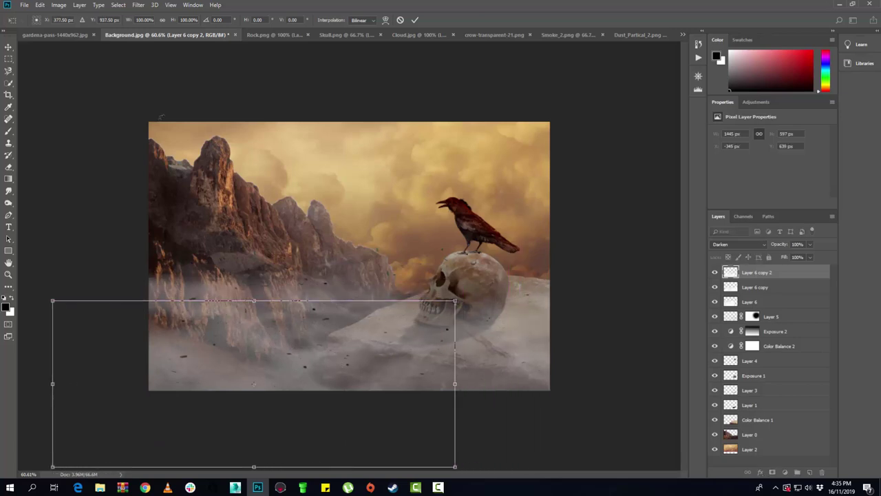
{"action": "left_click", "coordinate": [9, 46]}
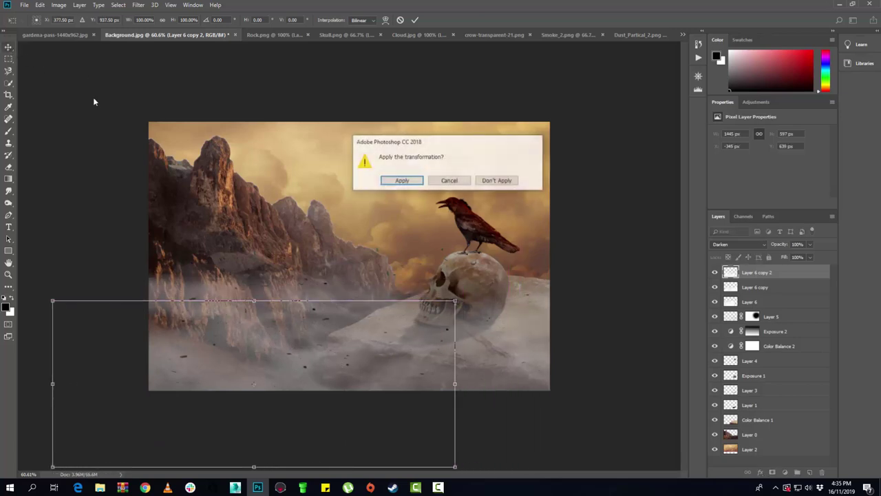
{"action": "left_click", "coordinate": [400, 182]}
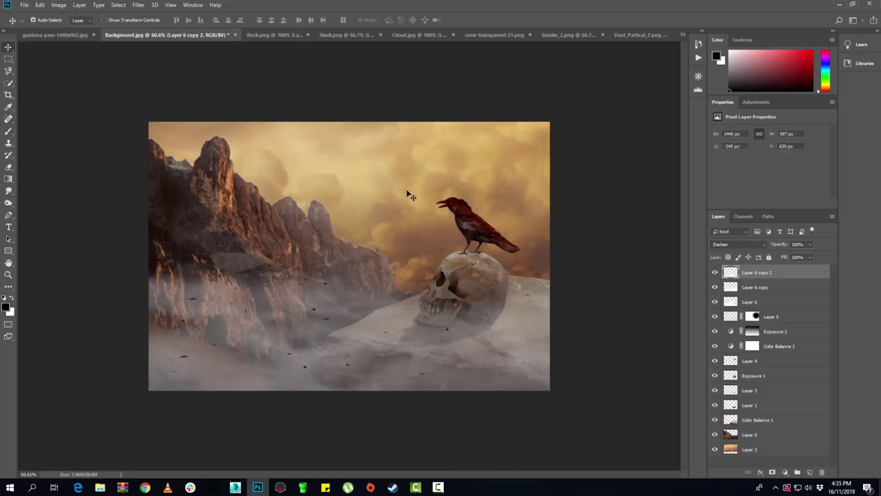
- Merge the three particle layers into one and set its blend mode to Darken
{"action": "left_click", "coordinate": [760, 287], "text": "ctrl"}
{"action": "left_click", "coordinate": [770, 301], "text": "ctrl"}
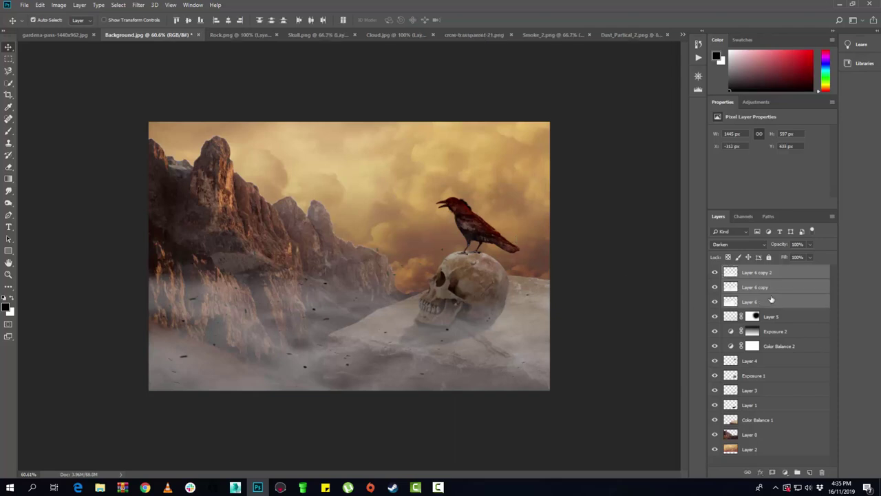
{"action": "right_click", "coordinate": [771, 299]}
{"action": "left_click", "coordinate": [706, 360]}
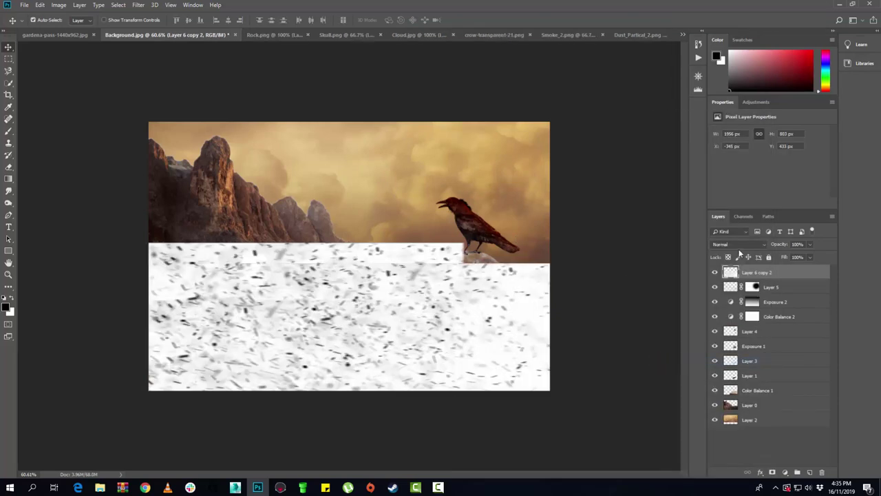
{"action": "left_click", "coordinate": [745, 245]}
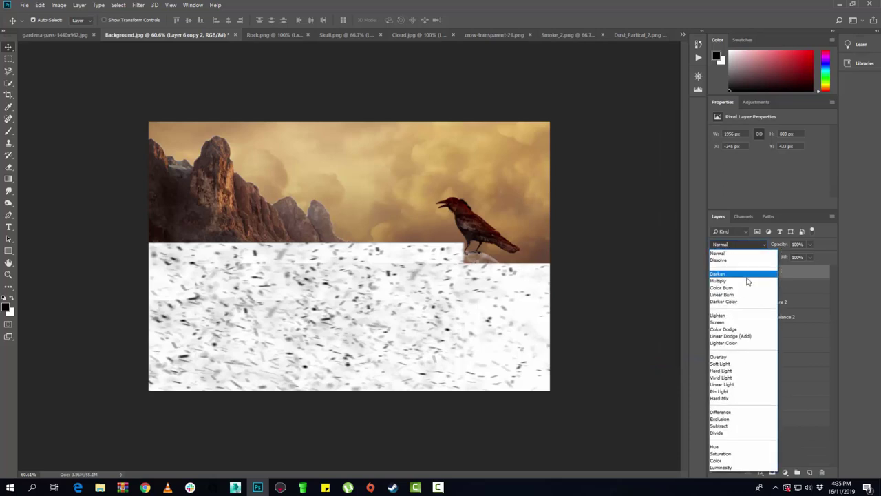
{"action": "left_click", "coordinate": [749, 281]}
{"action": "left_click", "coordinate": [740, 243]}
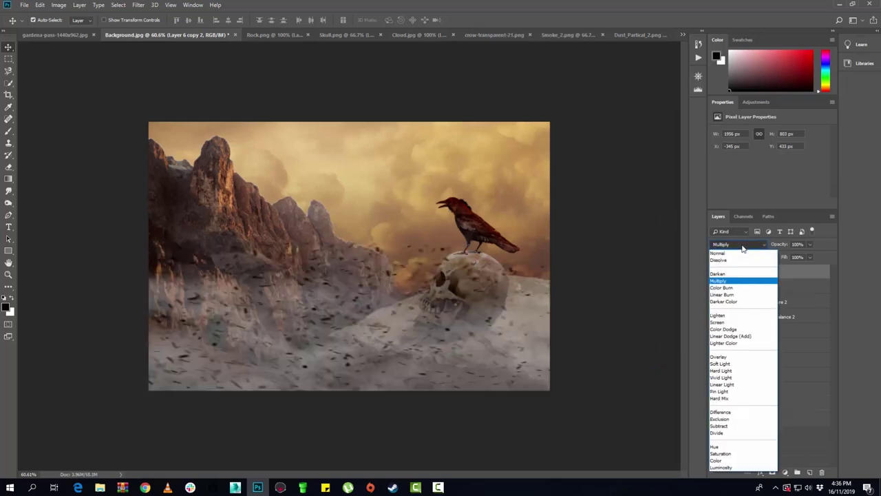
{"action": "left_click", "coordinate": [740, 276]}
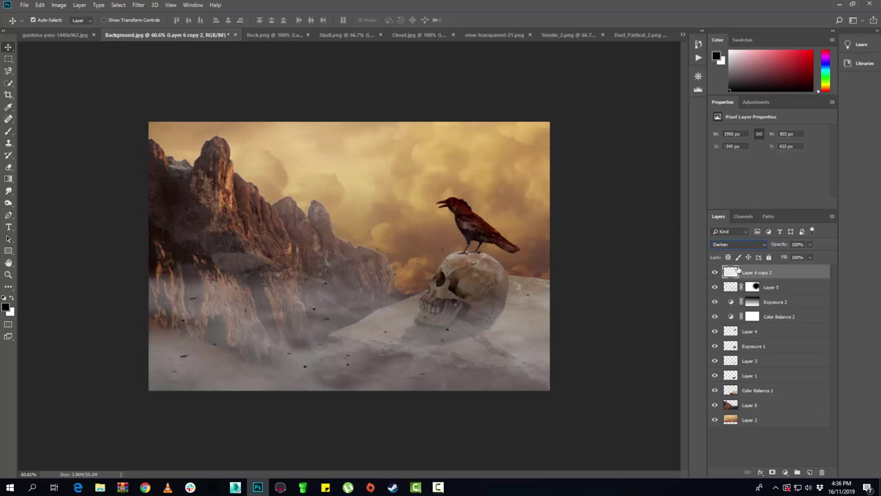
- Open Dust_Partical_2.png from the tutorial folder as a new document
{"action": "left_click", "coordinate": [24, 5]}
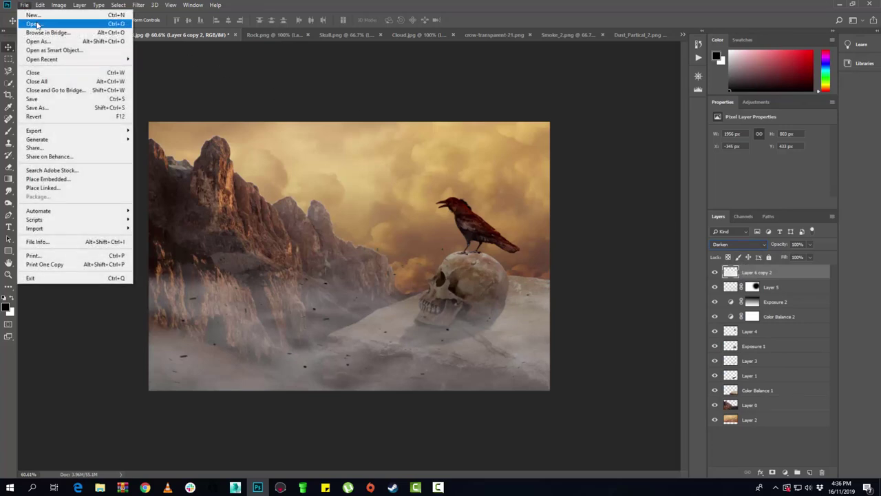
{"action": "left_click", "coordinate": [33, 23]}
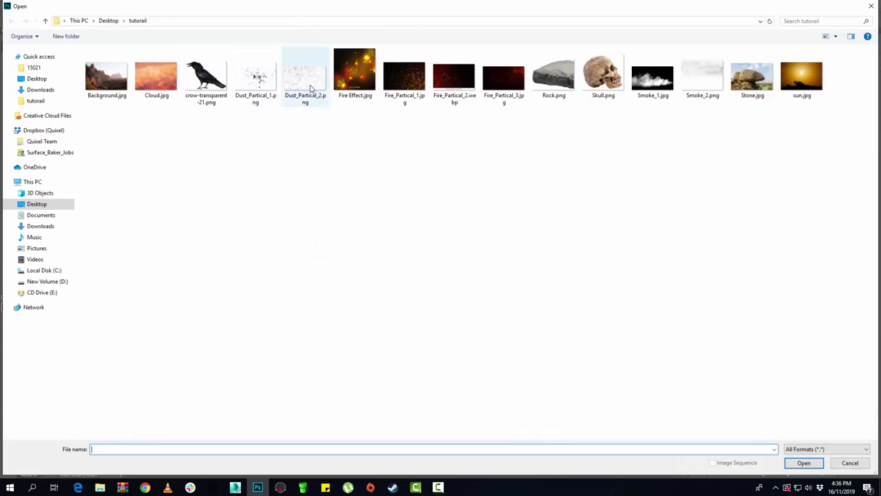
{"action": "left_click", "coordinate": [310, 88]}
{"action": "left_click", "coordinate": [803, 462]}
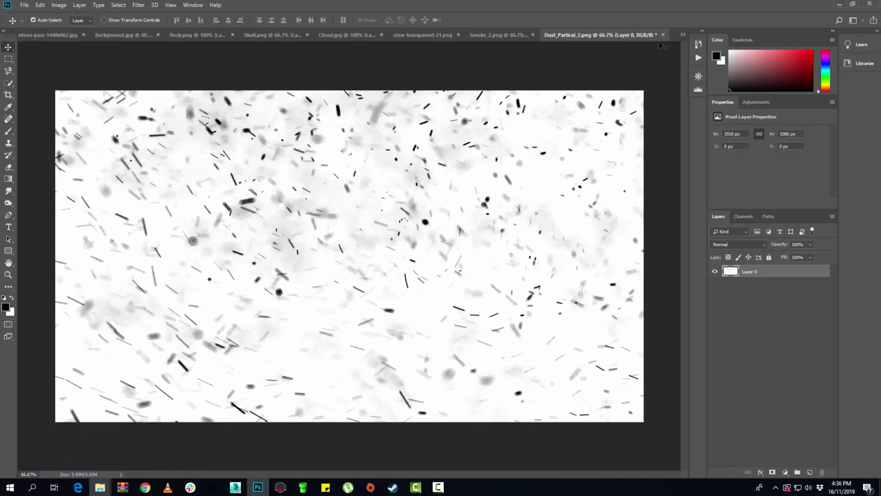
- Close Dust_Partical_2.png without saving and open Dust_Partical_1.png
{"action": "left_click", "coordinate": [664, 35]}
{"action": "left_click", "coordinate": [439, 181]}
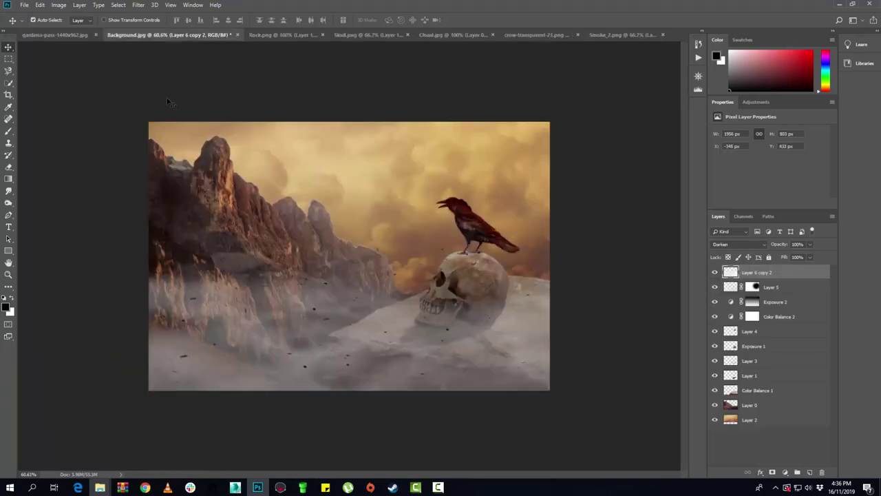
{"action": "left_click", "coordinate": [24, 5]}
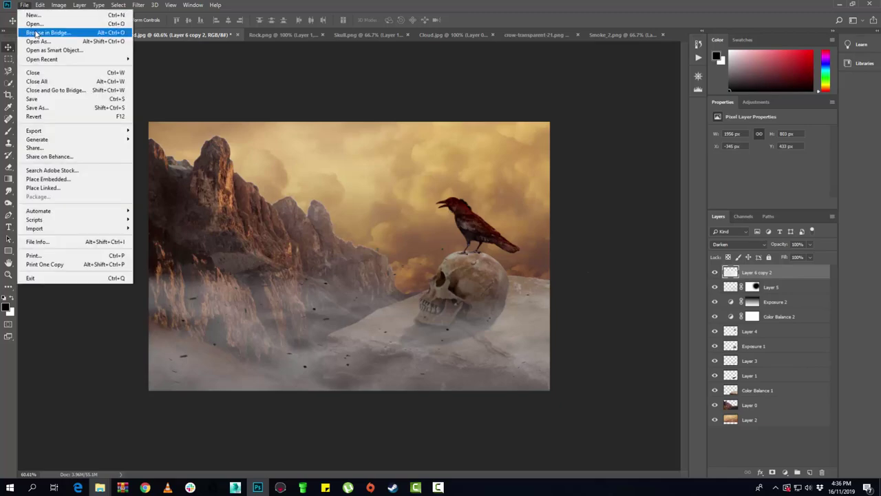
{"action": "left_click", "coordinate": [33, 24]}
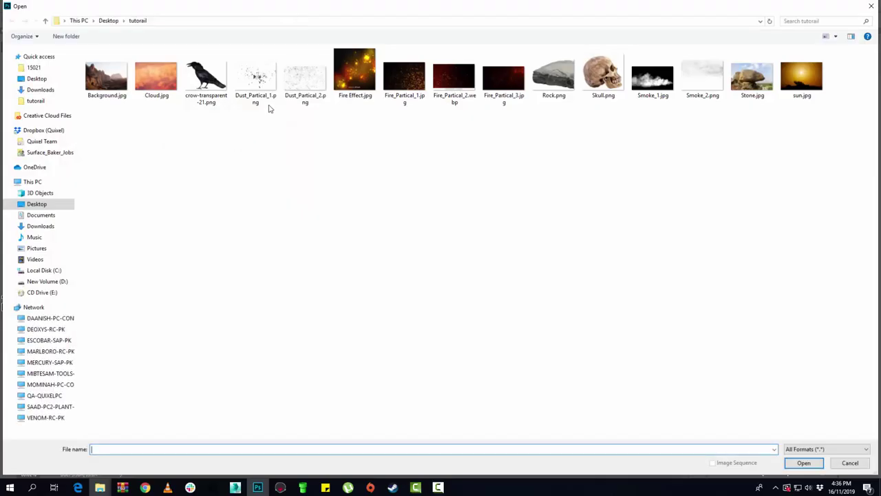
{"action": "left_click", "coordinate": [255, 83]}
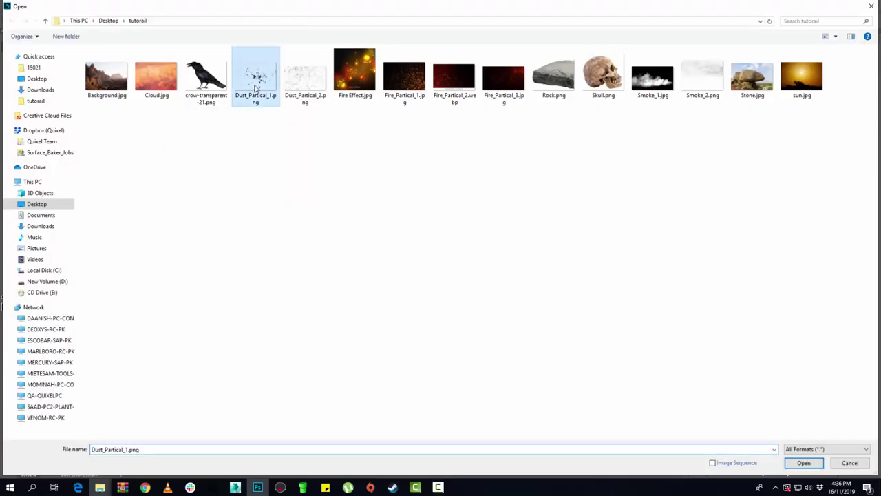
{"action": "left_click", "coordinate": [803, 462]}
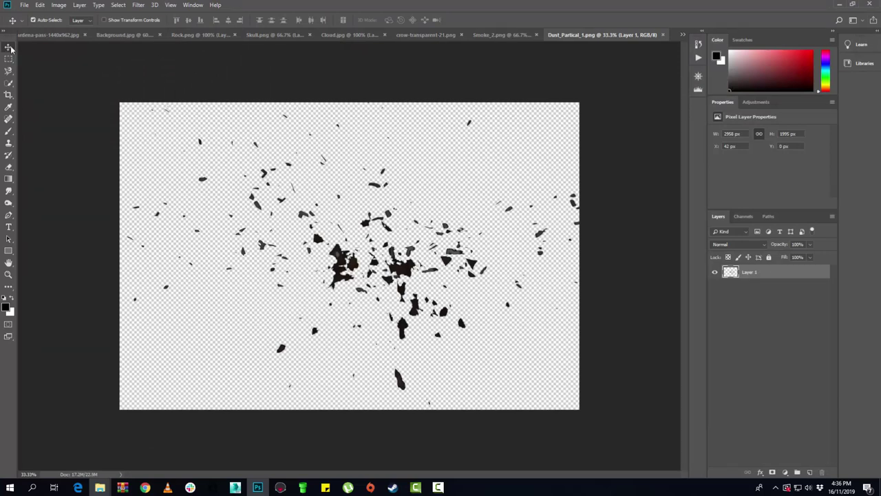
- Drag the debris particles into the crow composite as a new layer
{"action": "left_click_drag", "start_coordinate": [350, 266], "coordinate": [176, 42]}
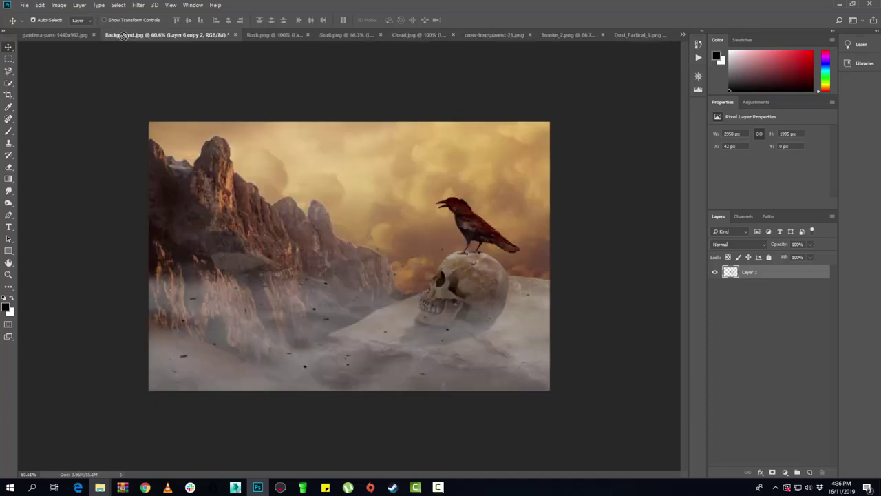
{"action": "left_click_drag", "start_coordinate": [176, 42], "coordinate": [221, 147]}
{"action": "left_click_drag", "start_coordinate": [283, 274], "coordinate": [282, 276]}
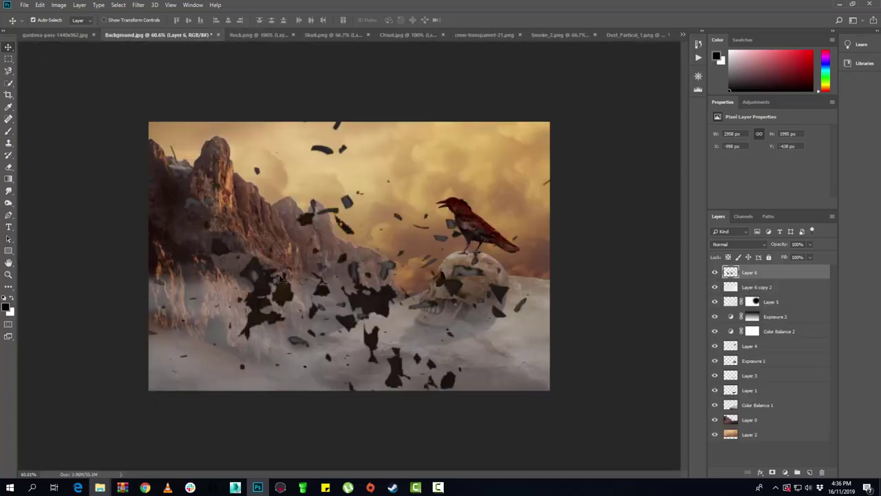
- Scale the new debris layer down to about 24% of its size
{"action": "key", "text": "ctrl+t"}
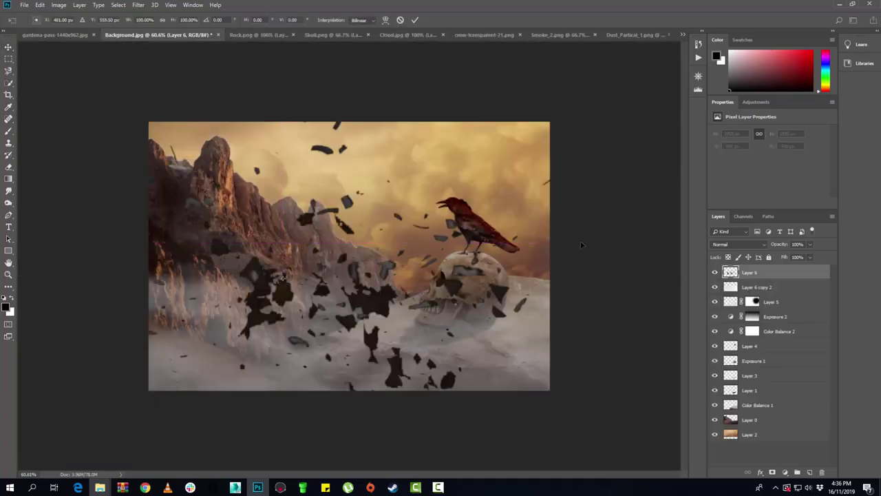
{"action": "scroll", "coordinate": [414, 227], "scroll_direction": "down", "scroll_amount": 2}
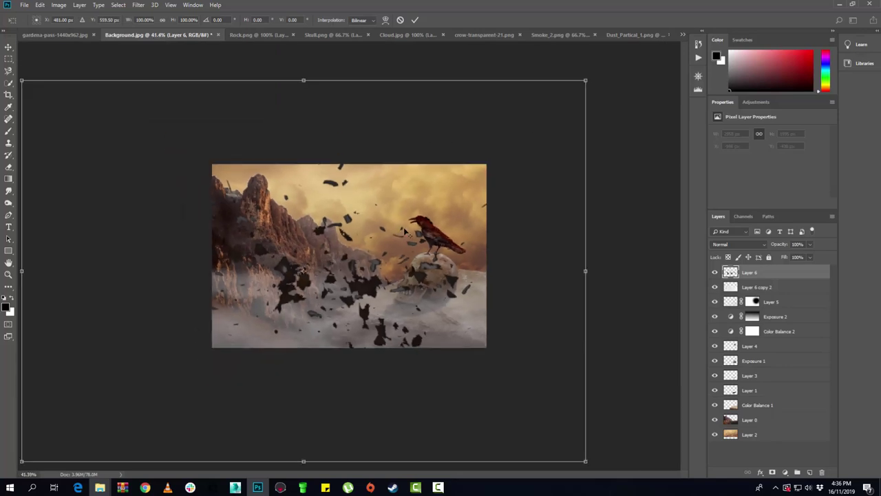
{"action": "scroll", "coordinate": [413, 227], "scroll_direction": "down", "scroll_amount": 2}
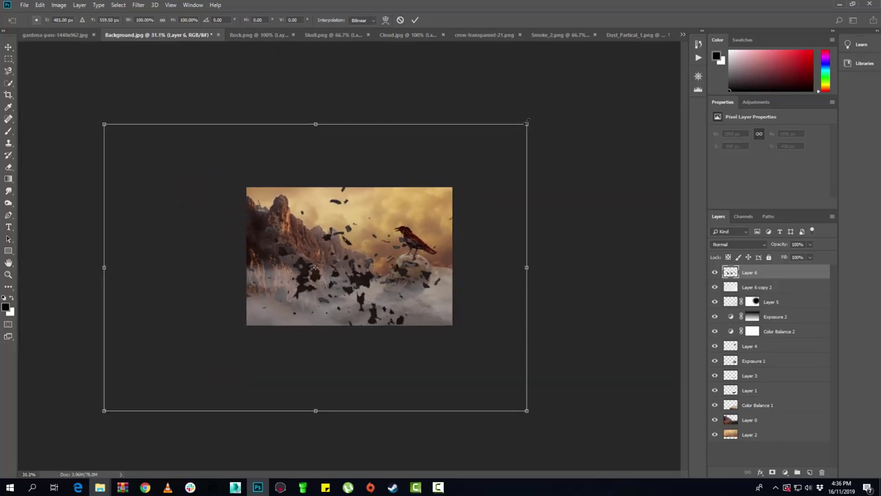
{"action": "left_click_drag", "start_coordinate": [526, 124], "coordinate": [410, 202]}
{"action": "scroll", "coordinate": [367, 295], "scroll_direction": "up", "scroll_amount": 4}
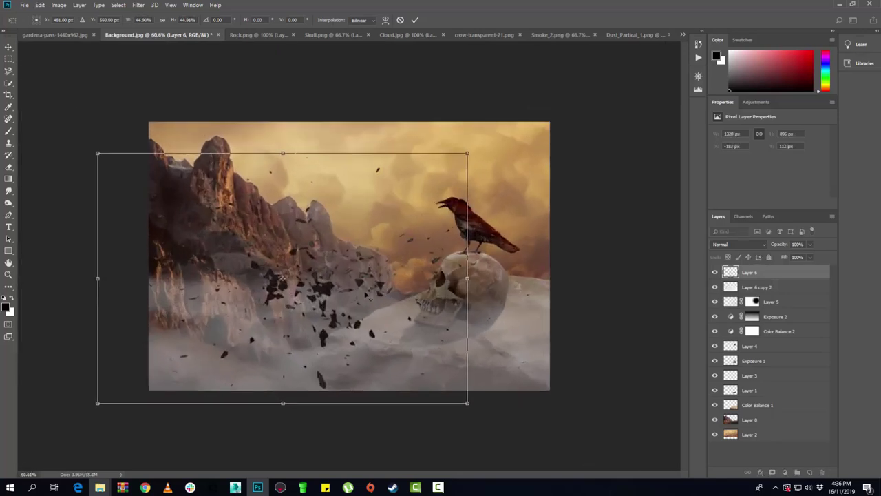
{"action": "scroll", "coordinate": [366, 295], "scroll_direction": "up", "scroll_amount": 1}
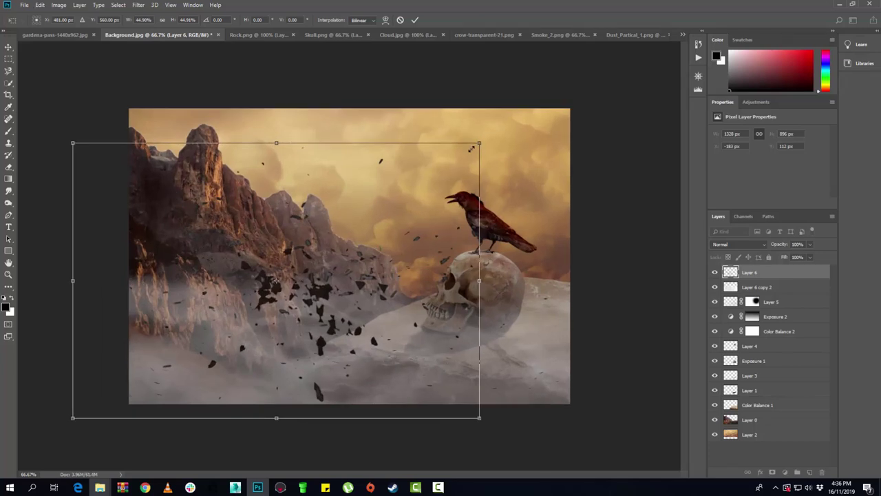
{"action": "left_click_drag", "start_coordinate": [472, 148], "coordinate": [386, 203]}
- Move the scaled debris over the lower-left rocks and apply the transform
{"action": "mouse_move", "coordinate": [307, 285]}
{"action": "left_mouse_down"}
{"action": "mouse_move", "coordinate": [237, 358]}
{"action": "mouse_move", "coordinate": [165, 389]}
{"action": "left_mouse_up"}
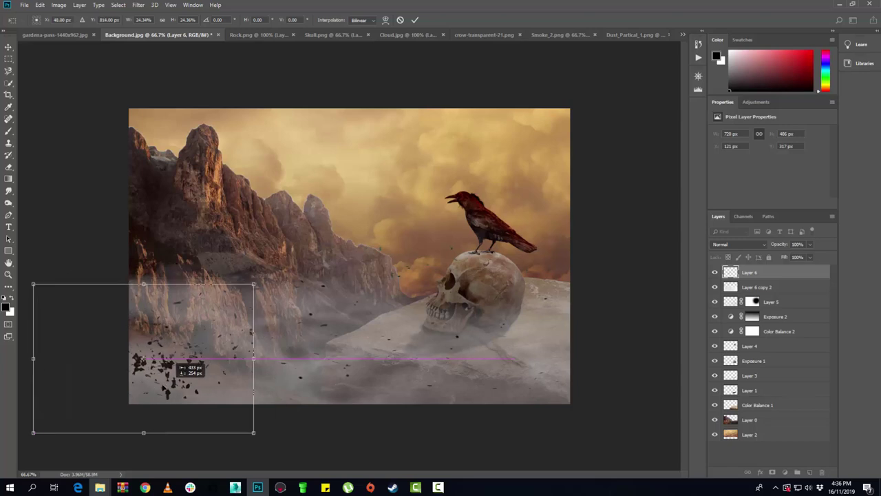
{"action": "mouse_move", "coordinate": [171, 358]}
{"action": "left_mouse_down"}
{"action": "mouse_move", "coordinate": [142, 354]}
{"action": "mouse_move", "coordinate": [198, 351]}
{"action": "left_mouse_up"}
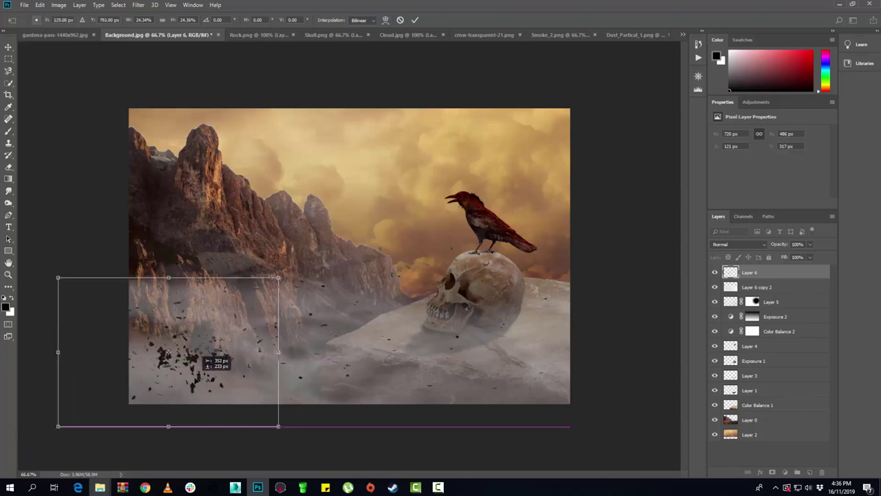
{"action": "scroll", "coordinate": [207, 358], "scroll_direction": "up", "scroll_amount": 4}
{"action": "mouse_move", "coordinate": [243, 321]}
{"action": "left_mouse_down"}
{"action": "mouse_move", "coordinate": [262, 296]}
{"action": "mouse_move", "coordinate": [399, 209]}
{"action": "left_mouse_up"}
{"action": "left_click", "coordinate": [13, 51]}
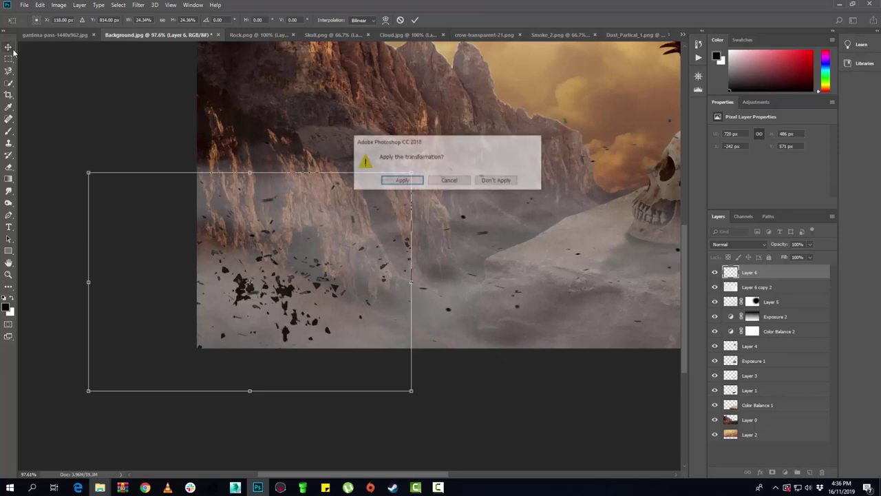
{"action": "left_click", "coordinate": [399, 182]}
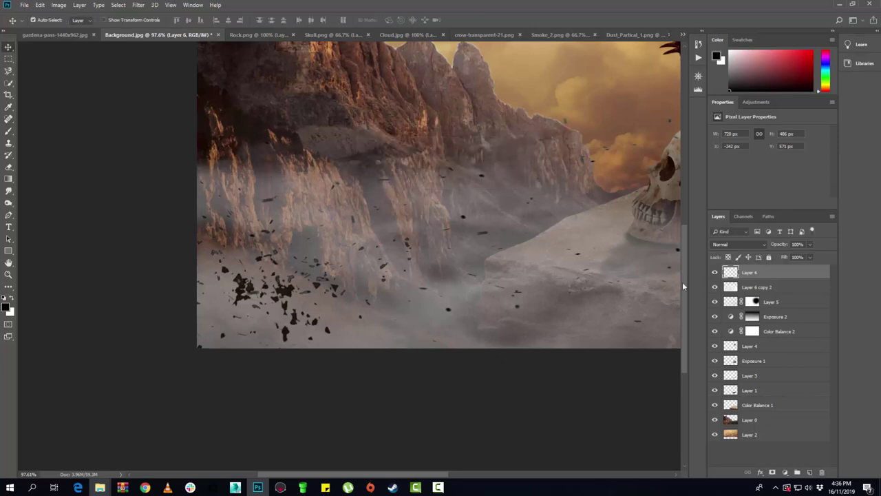
- Apply a horizontal Motion Blur at Angle 0 and Distance 20 to the debris layer
{"action": "left_click", "coordinate": [810, 257]}
{"action": "left_click_drag", "start_coordinate": [815, 269], "coordinate": [792, 273]}
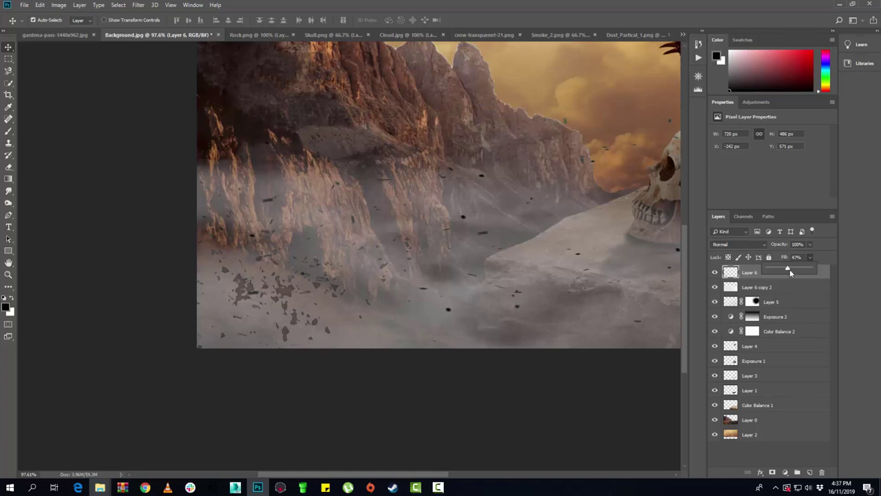
{"action": "left_click", "coordinate": [139, 7]}
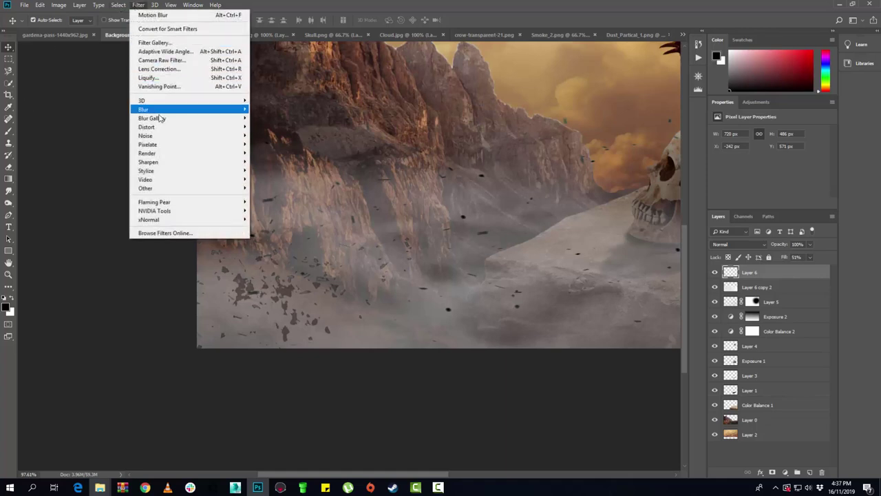
{"action": "mouse_move", "coordinate": [179, 109]}
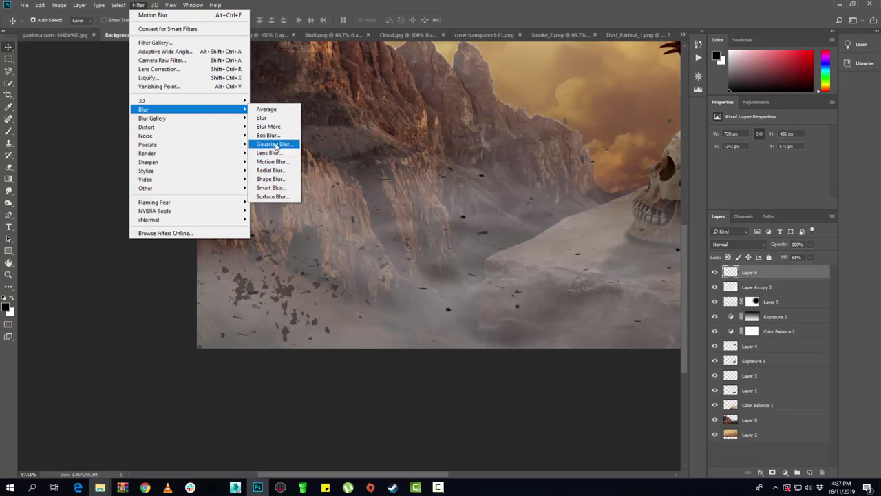
{"action": "left_click", "coordinate": [272, 161]}
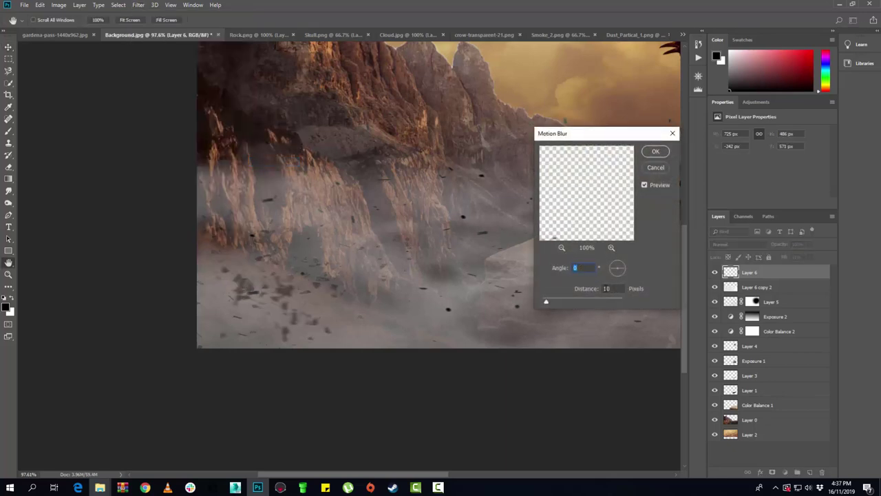
{"action": "type", "text": "20"}
{"action": "left_click", "coordinate": [654, 153]}
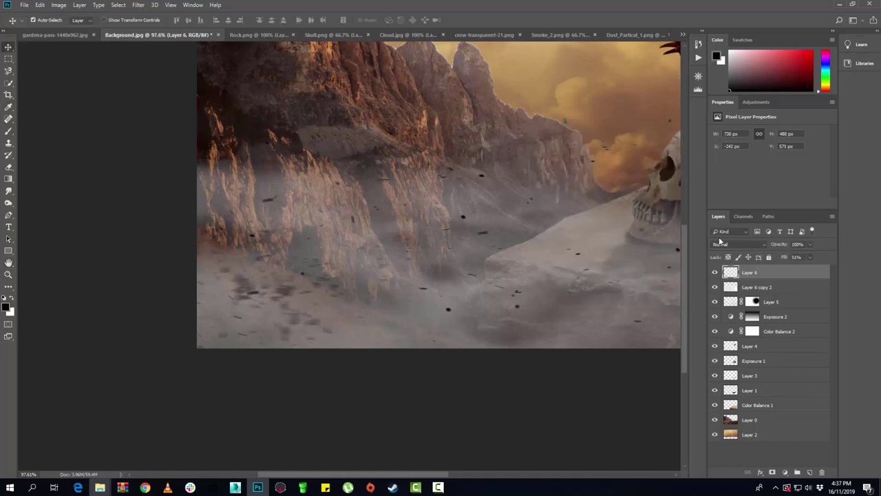
- Set Layer 6's fill back to 100%
{"action": "left_click", "coordinate": [810, 257]}
{"action": "left_click_drag", "start_coordinate": [807, 269], "coordinate": [851, 266]}
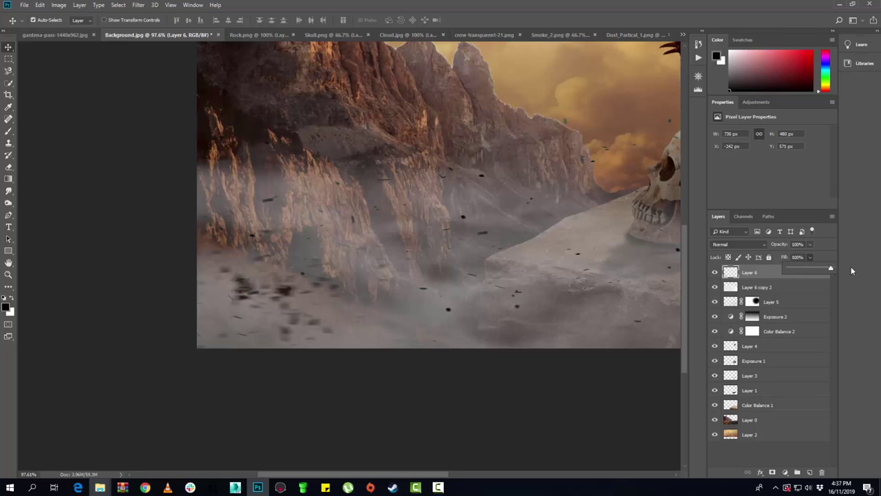
{"action": "key", "text": "ctrl+minus"}
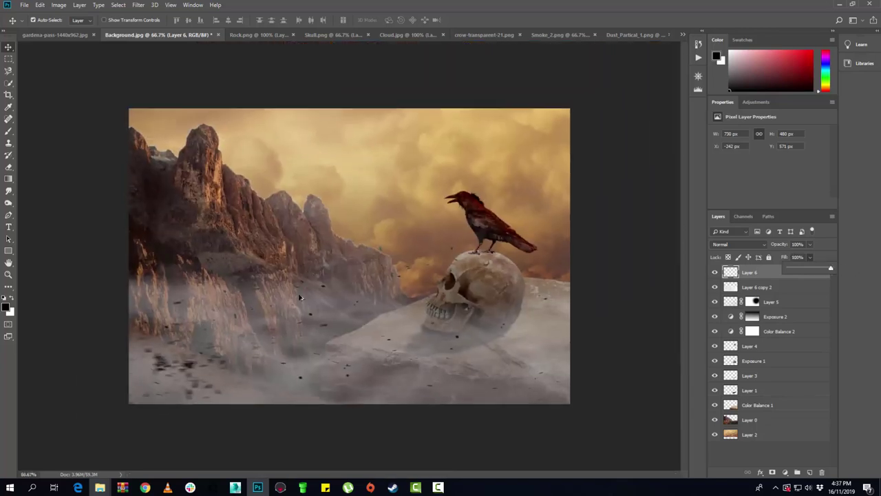
{"action": "key", "text": "ctrl+plus"}
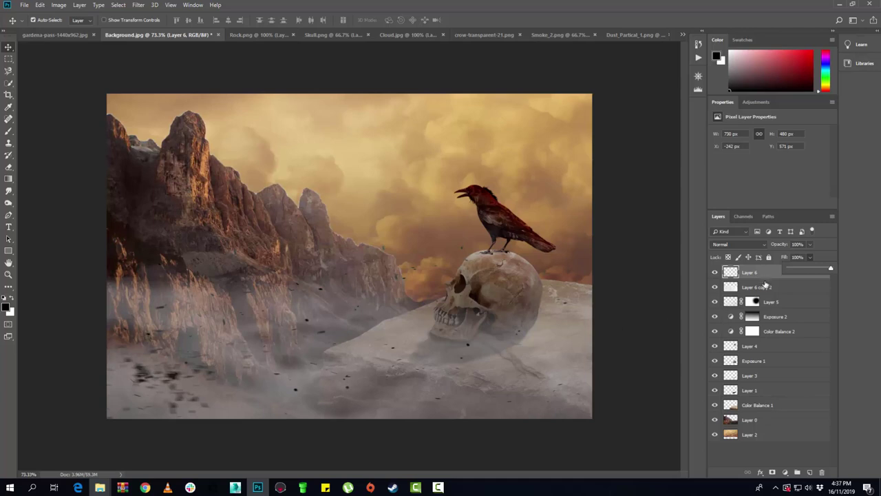
- Duplicate the blurred debris layer as Layer 6 copy
{"action": "left_click", "coordinate": [764, 274]}
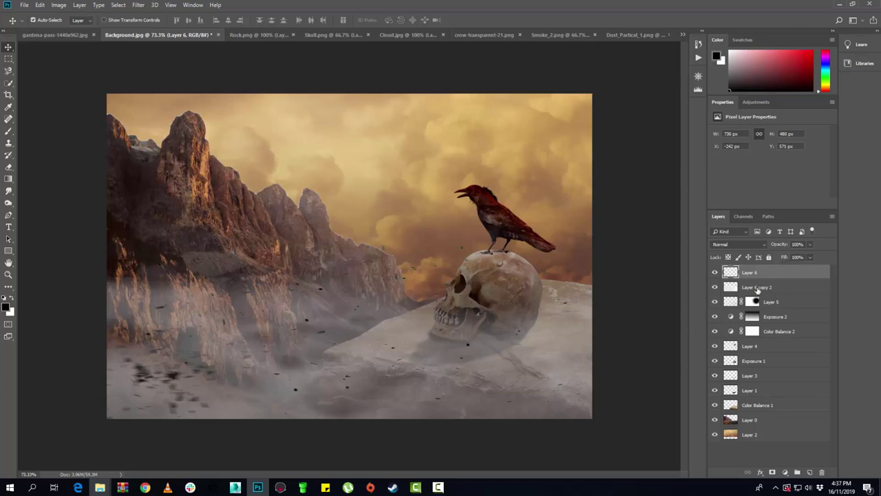
{"action": "right_click", "coordinate": [786, 276]}
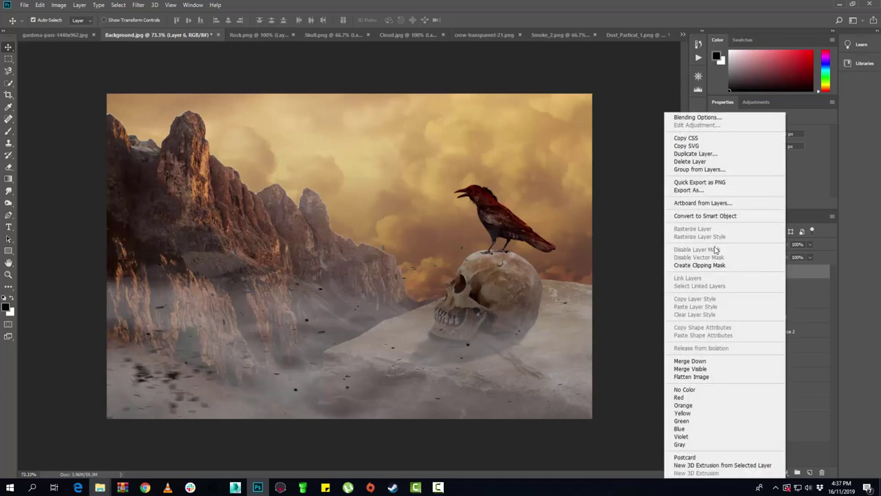
{"action": "left_click", "coordinate": [686, 153]}
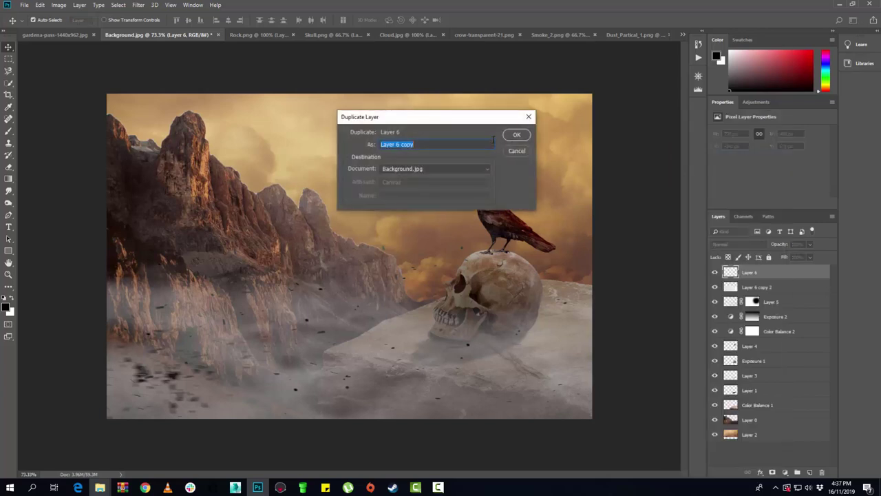
{"action": "left_click", "coordinate": [515, 134]}
- Widen and tilt Layer 6 copy about 2° across the lower foreground, then add a layer mask
{"action": "key", "text": "ctrl+t"}
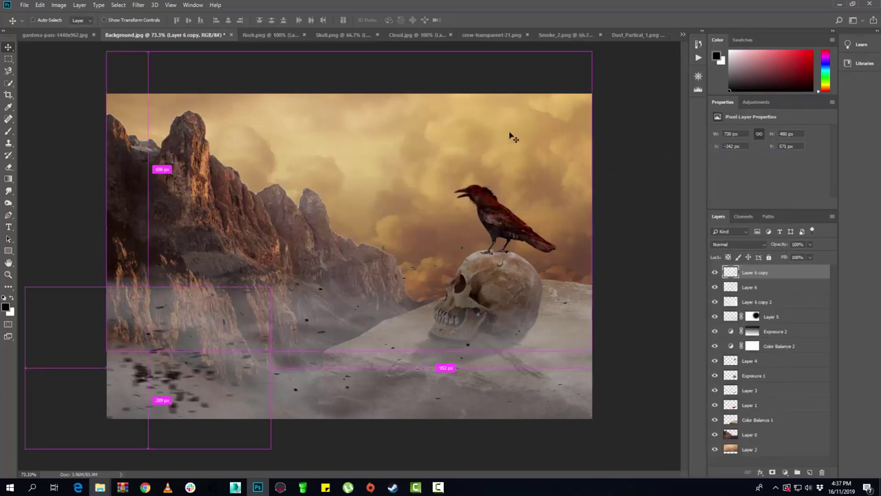
{"action": "left_click_drag", "start_coordinate": [217, 339], "coordinate": [345, 350]}
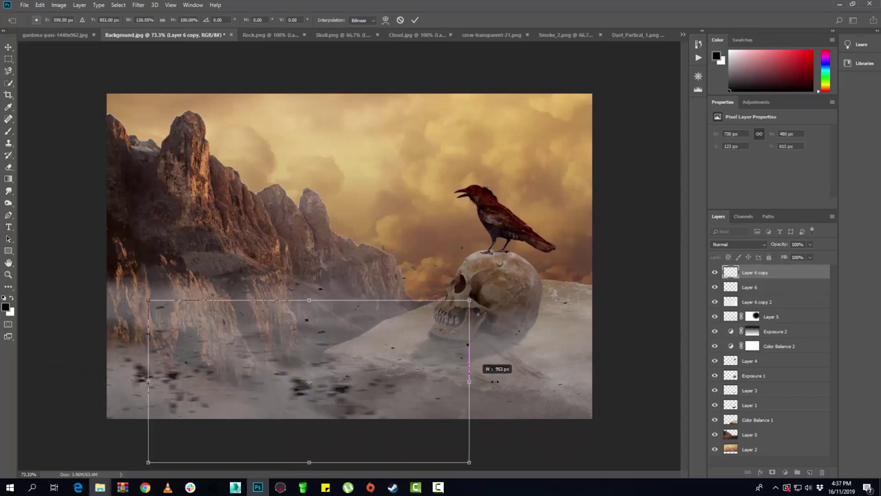
{"action": "left_click_drag", "start_coordinate": [394, 381], "coordinate": [539, 381]}
{"action": "left_click_drag", "start_coordinate": [458, 386], "coordinate": [411, 375]}
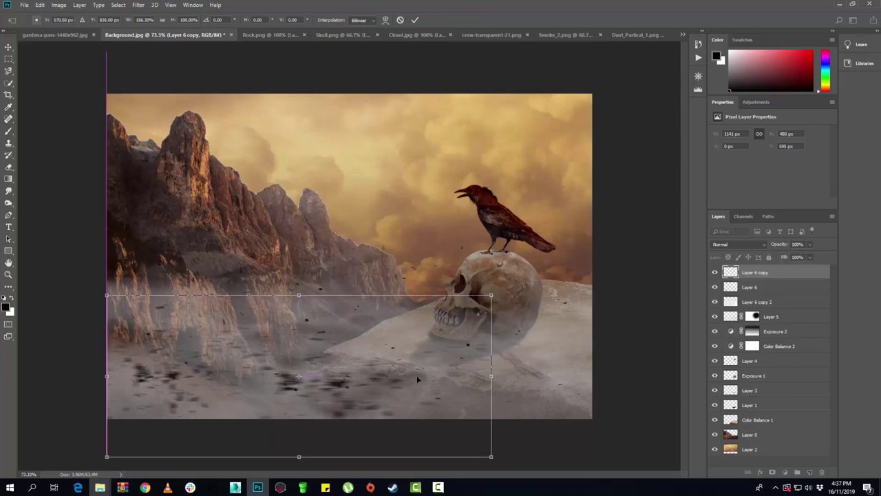
{"action": "left_click_drag", "start_coordinate": [526, 318], "coordinate": [521, 303]}
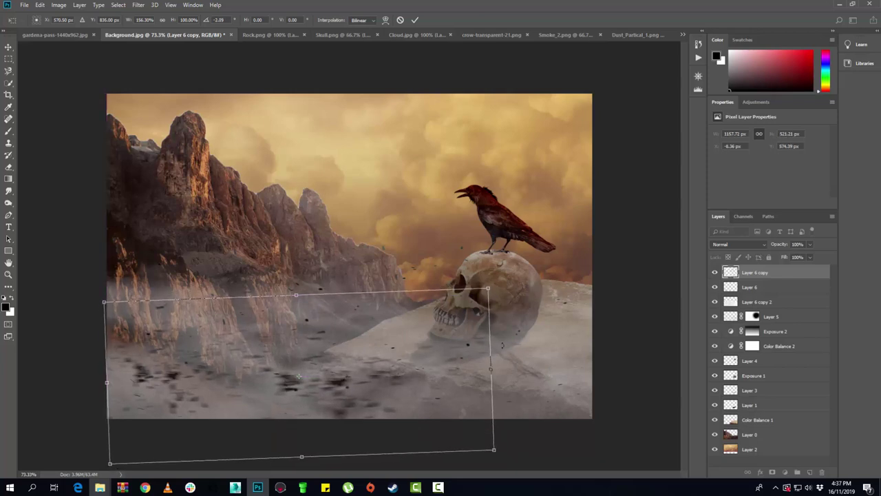
{"action": "left_click_drag", "start_coordinate": [489, 372], "coordinate": [470, 372]}
{"action": "left_click_drag", "start_coordinate": [395, 383], "coordinate": [362, 385]}
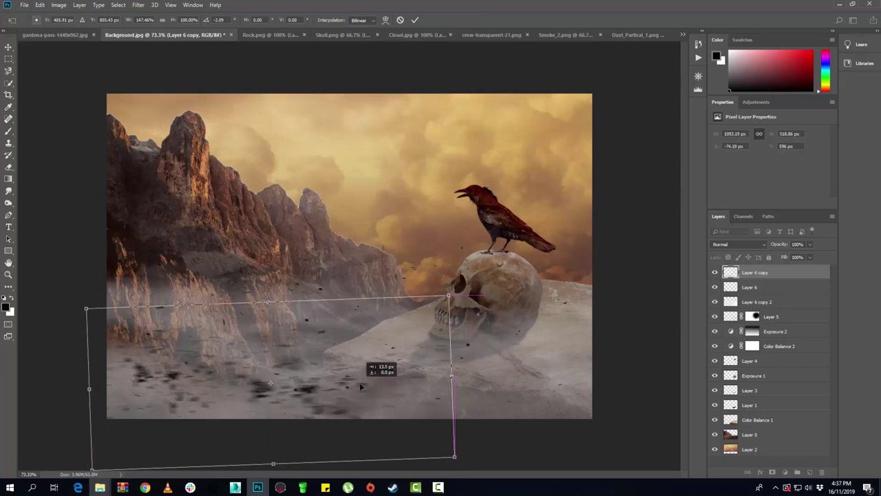
{"action": "left_click", "coordinate": [8, 46]}
{"action": "left_click", "coordinate": [393, 181]}
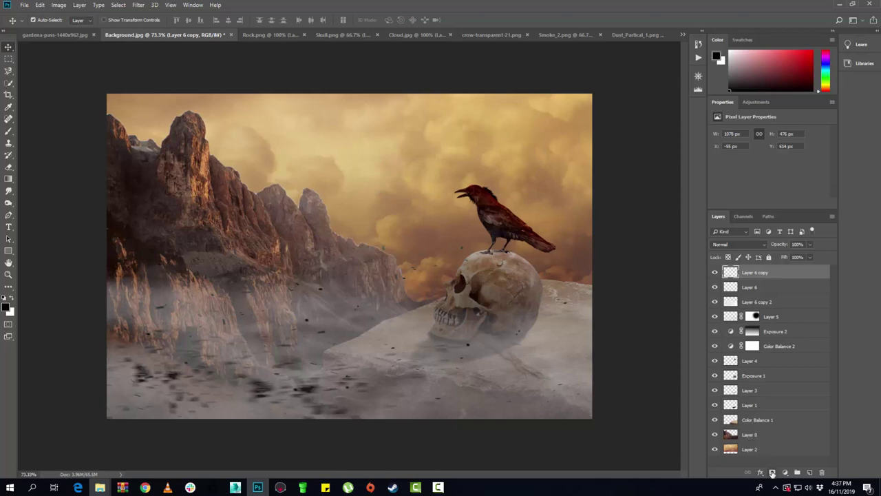
{"action": "left_click", "coordinate": [772, 474]}
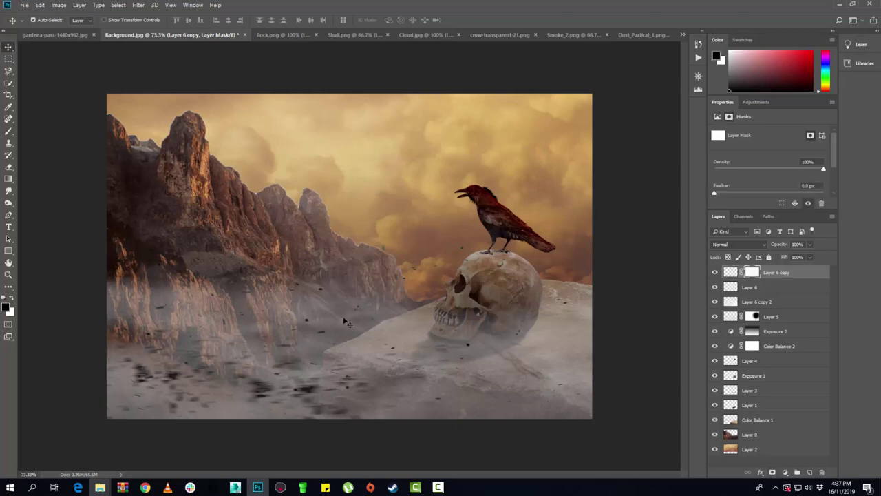
- Paint black on the mask with a 200-px brush to hide the lower-ground smudges
{"action": "left_click", "coordinate": [9, 131]}
{"action": "key", "text": "bracketleft"}
{"action": "key", "text": "bracketleft"}
{"action": "key", "text": "bracketleft"}
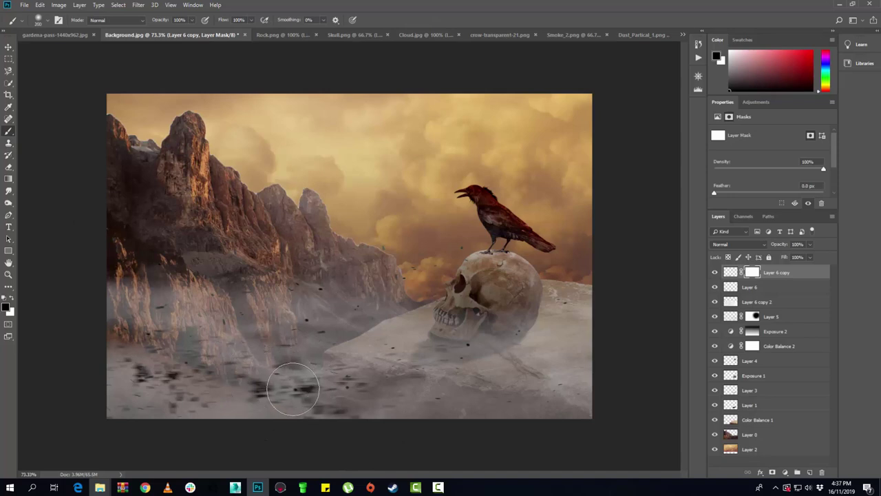
{"action": "left_click_drag", "start_coordinate": [285, 403], "coordinate": [269, 398]}
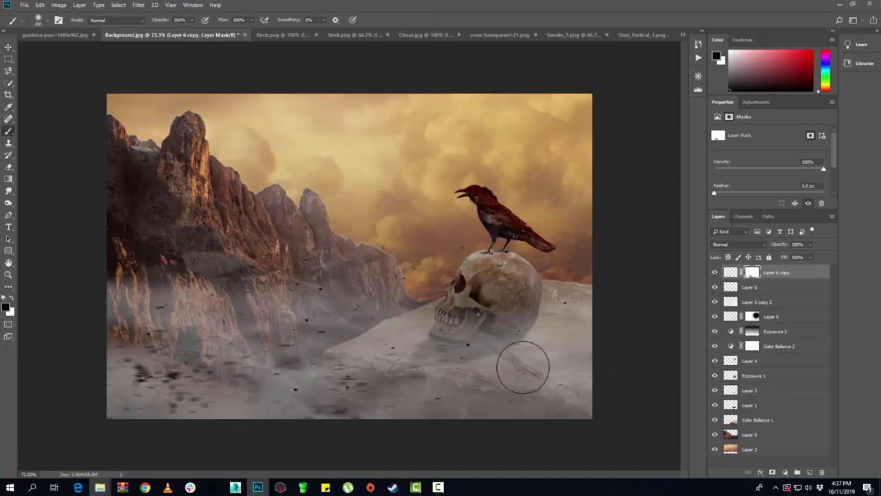
- Merge Layer 6 and Layer 6 copy into a single layer
{"action": "left_click", "coordinate": [776, 287]}
{"action": "left_click", "coordinate": [791, 273], "text": "shift"}
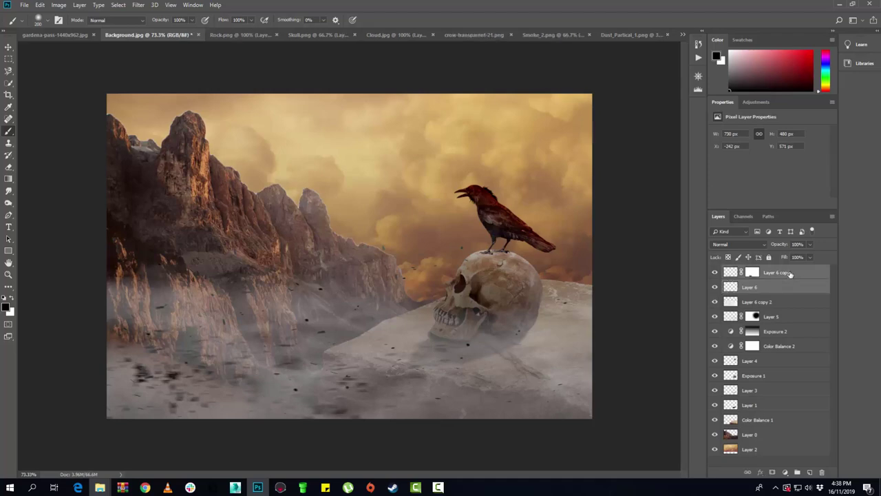
{"action": "right_click", "coordinate": [770, 283]}
{"action": "left_click", "coordinate": [723, 361]}
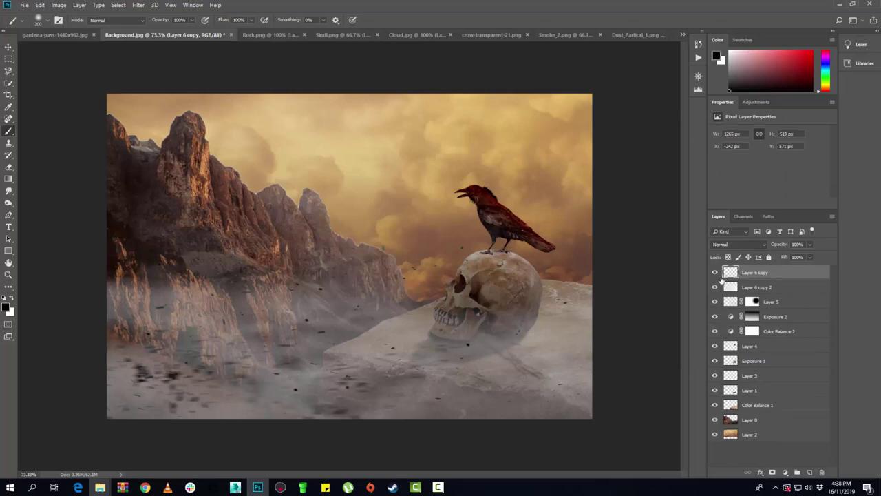
{"action": "left_click", "coordinate": [10, 168]}
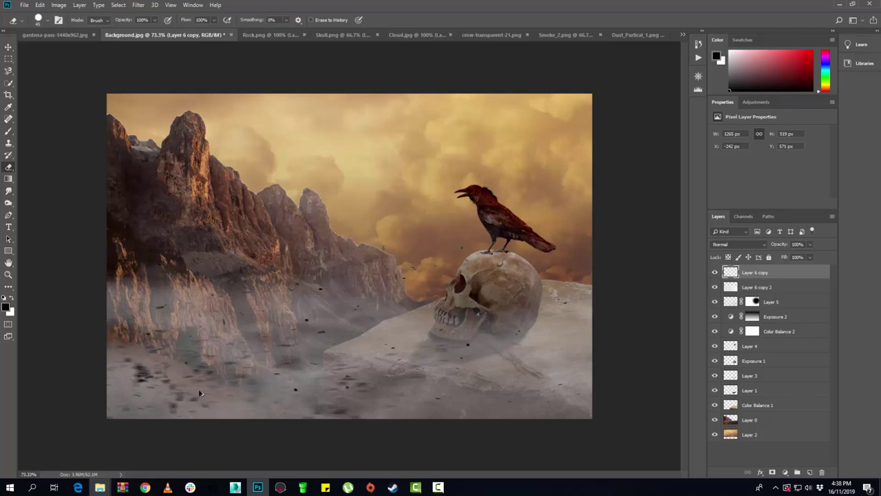
- Erase lower-left dark specks with a Soft Round 0%-hardness eraser, toggling Layer 5 to compare
{"action": "right_click", "coordinate": [203, 373]}
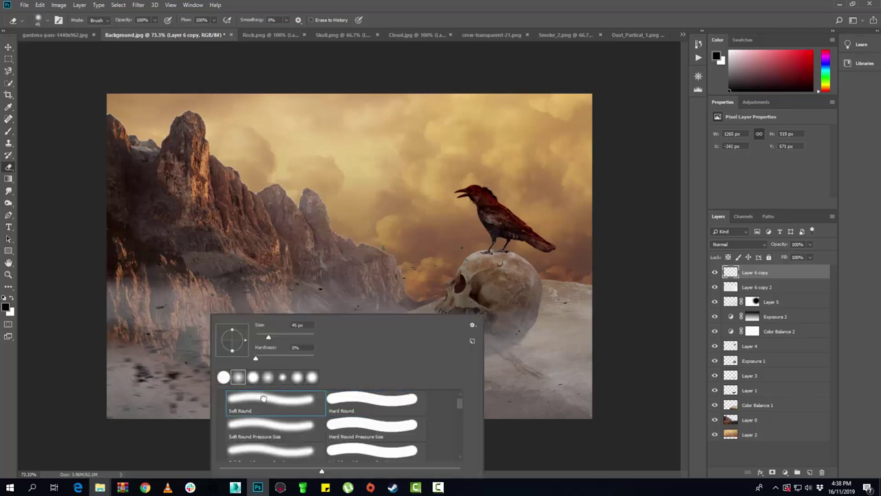
{"action": "left_click", "coordinate": [175, 375]}
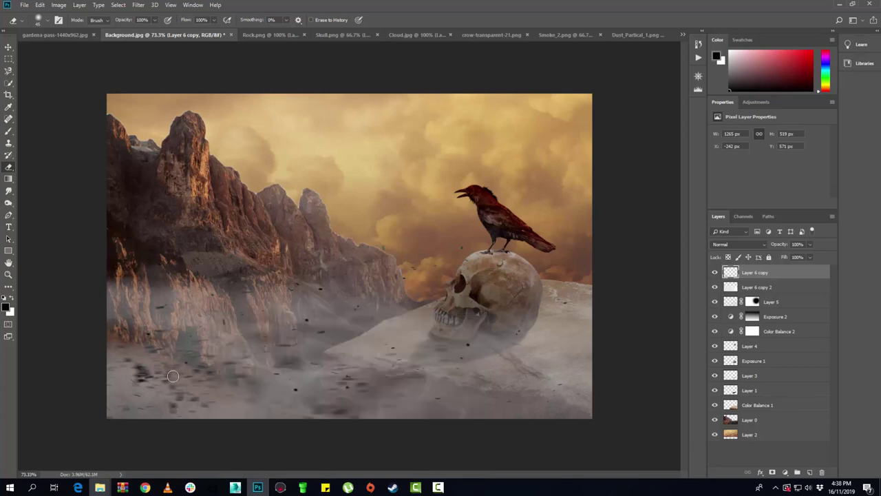
{"action": "left_click_drag", "start_coordinate": [131, 380], "coordinate": [145, 373]}
{"action": "left_click", "coordinate": [781, 302]}
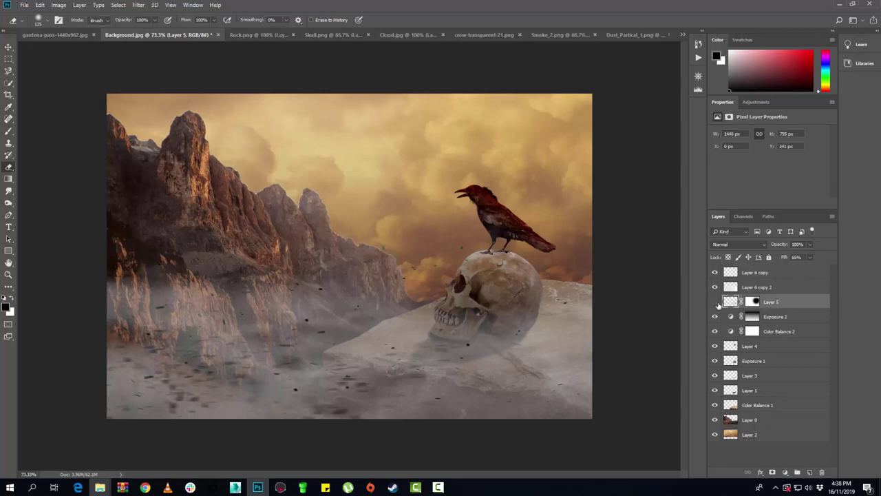
{"action": "left_click", "coordinate": [715, 301]}
{"action": "left_click", "coordinate": [797, 273]}
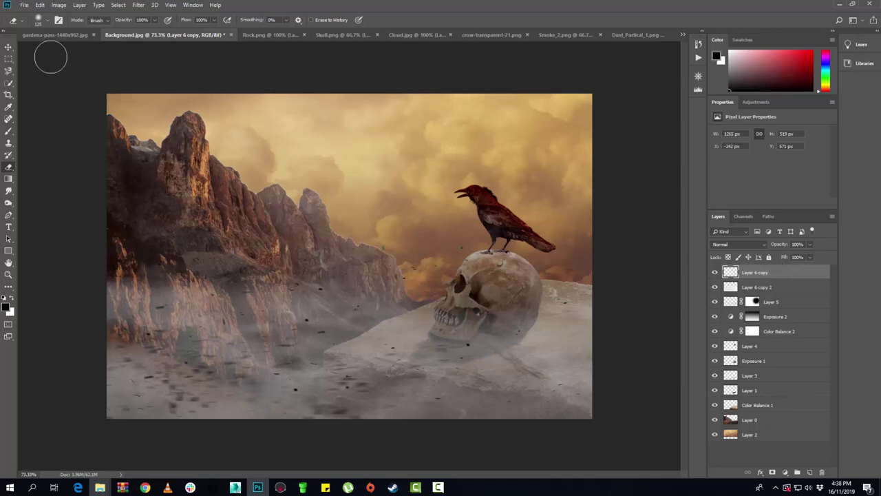
- Open the Fire_Partical_3.jpg ember image
{"action": "left_click", "coordinate": [24, 5]}
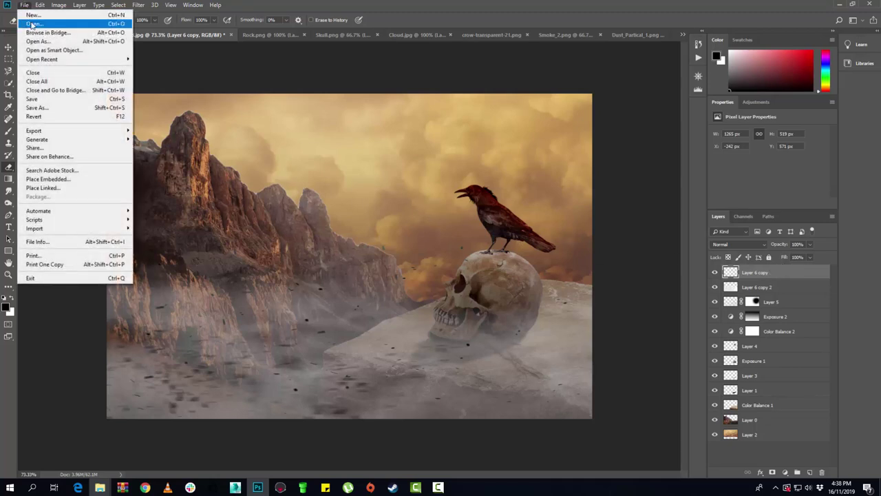
{"action": "left_click", "coordinate": [32, 25]}
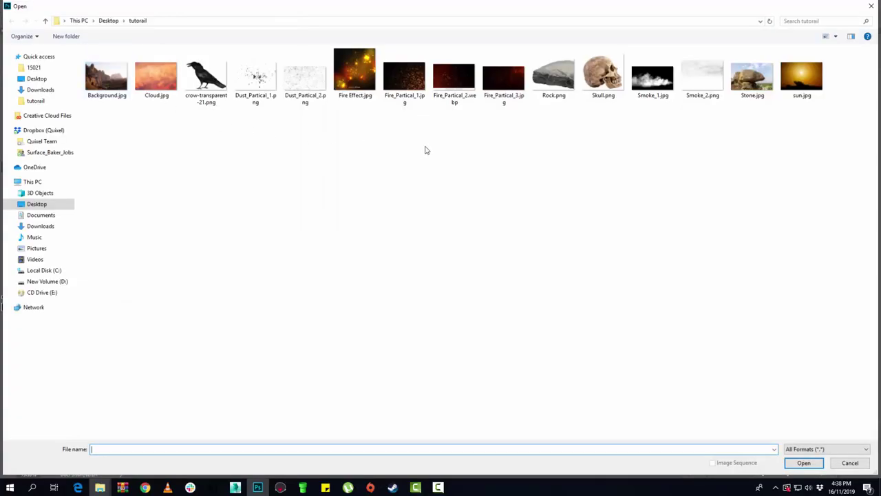
{"action": "left_click", "coordinate": [454, 75]}
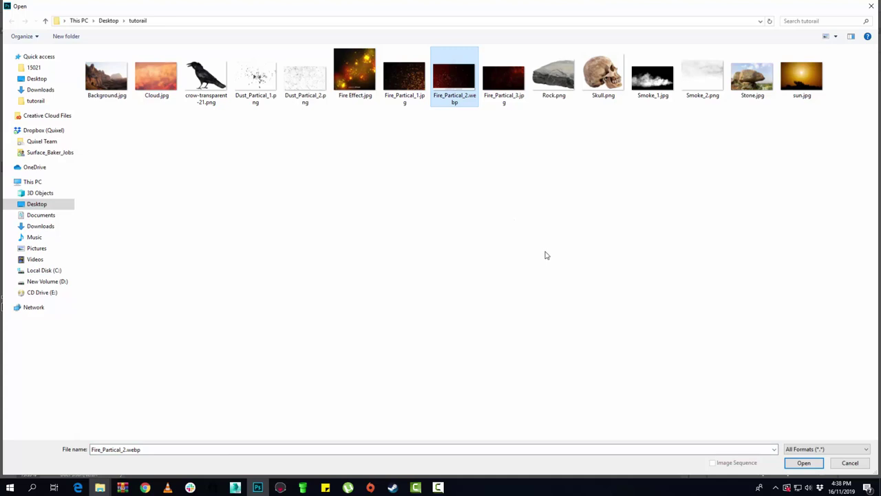
{"action": "left_click", "coordinate": [505, 85]}
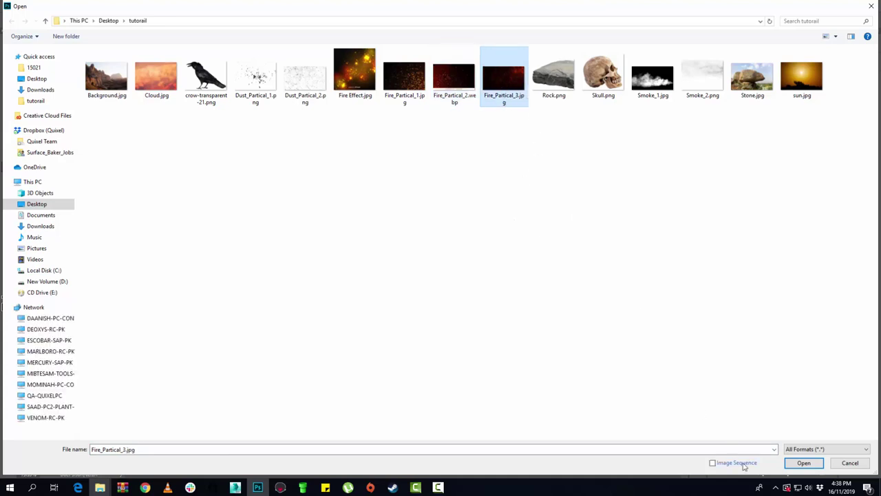
{"action": "left_click", "coordinate": [802, 462]}
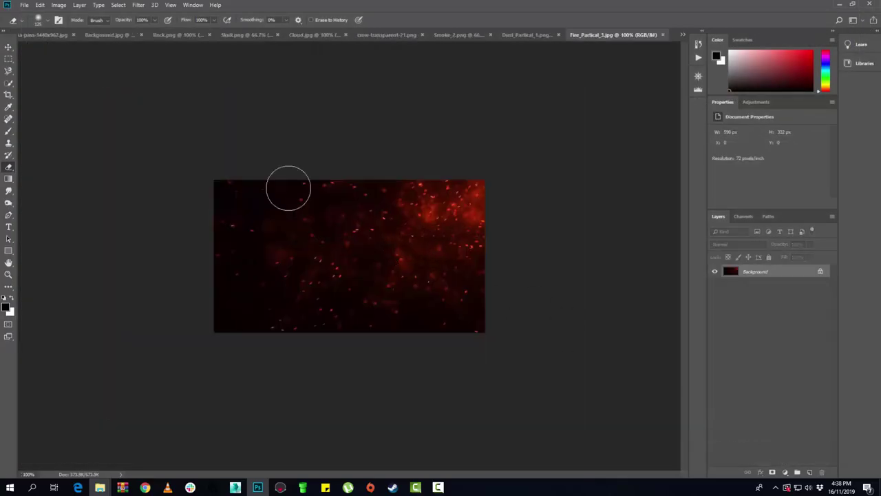
- Unlock its background as Layer 0 and drag it toward the Background.jpg composite
{"action": "left_click", "coordinate": [820, 272]}
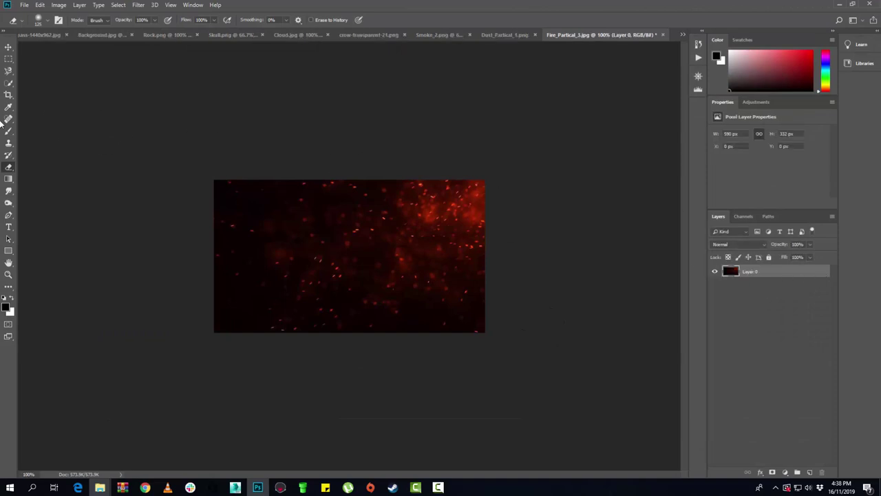
{"action": "left_click", "coordinate": [9, 47]}
{"action": "left_click_drag", "start_coordinate": [293, 225], "coordinate": [100, 39]}
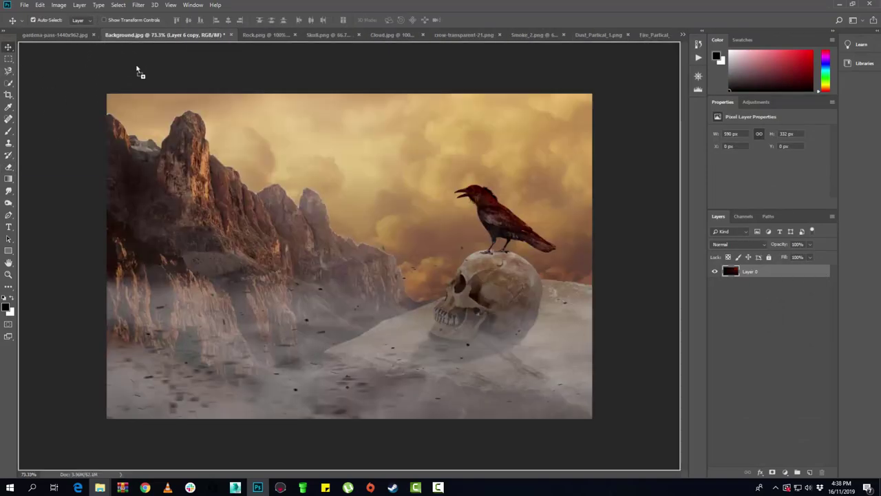
- Drop the ember image into the composite below Color Balance 1 and enlarge it
{"action": "left_click_drag", "start_coordinate": [100, 40], "coordinate": [292, 160]}
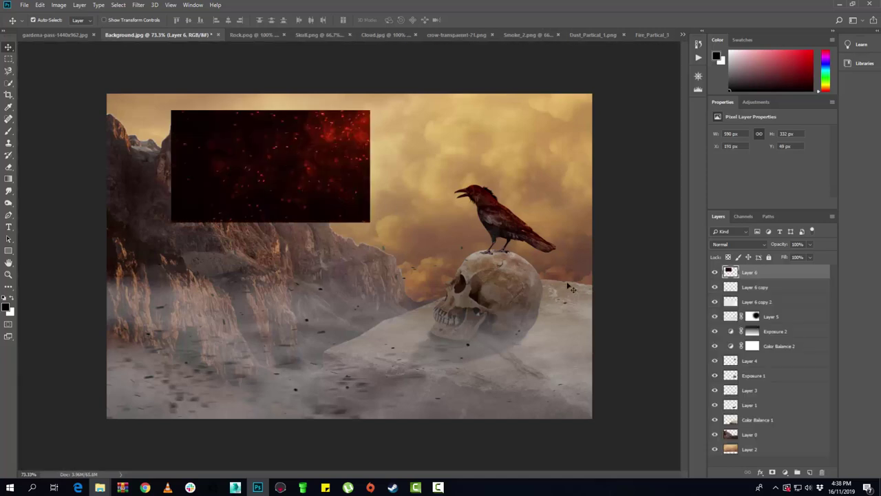
{"action": "left_click_drag", "start_coordinate": [793, 275], "coordinate": [814, 424]}
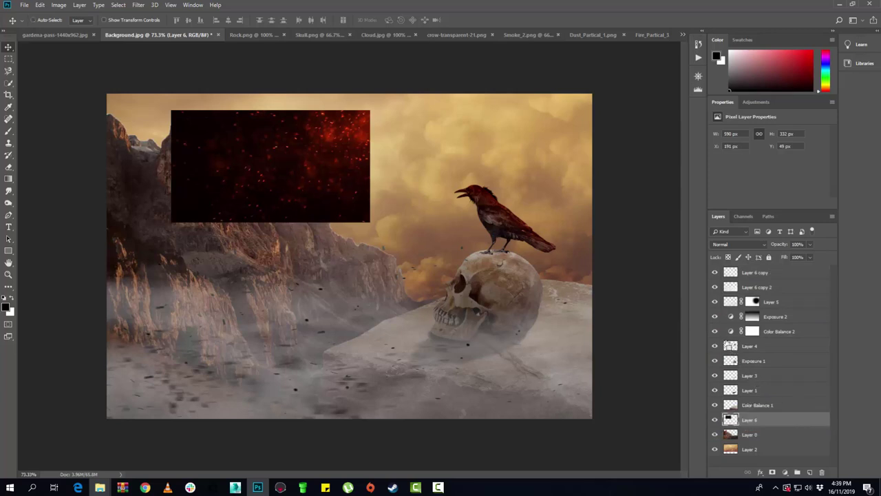
{"action": "key", "text": "ctrl+t"}
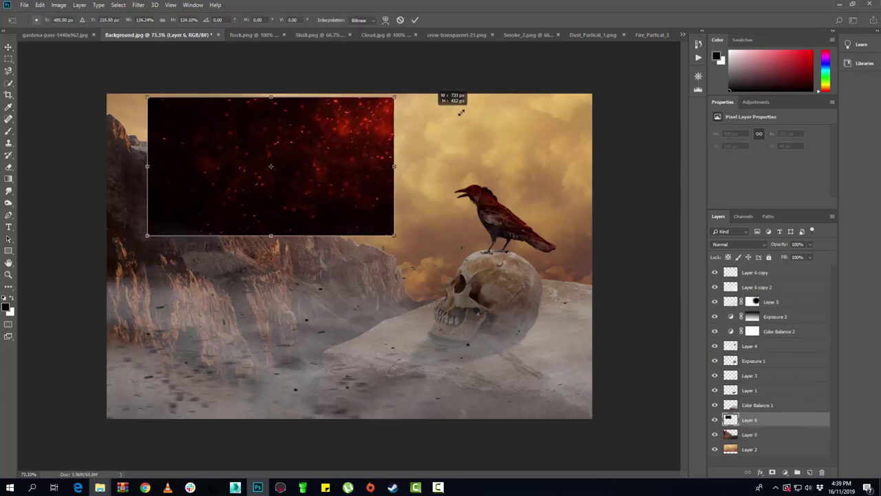
{"action": "left_click_drag", "start_coordinate": [373, 110], "coordinate": [468, 55]}
{"action": "left_click_drag", "start_coordinate": [387, 153], "coordinate": [433, 191]}
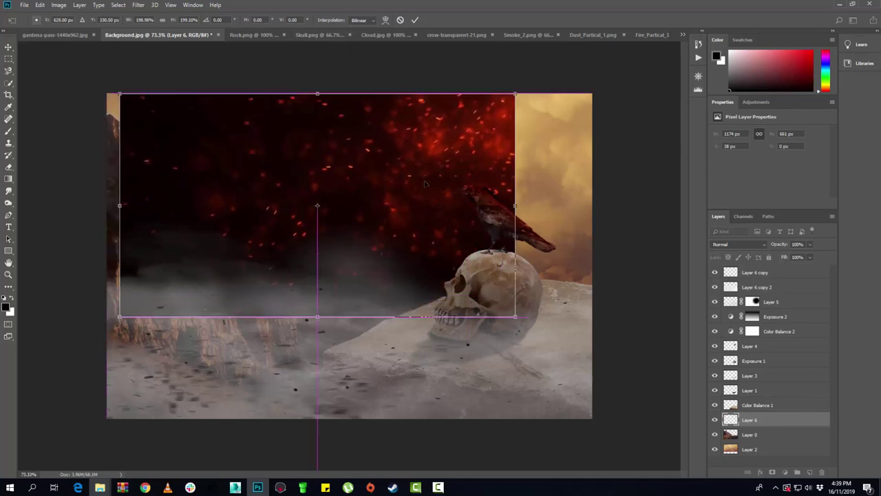
- Mirror the ember layer horizontally, align it left, and move it beneath the mountain layer
{"action": "right_click", "coordinate": [417, 169]}
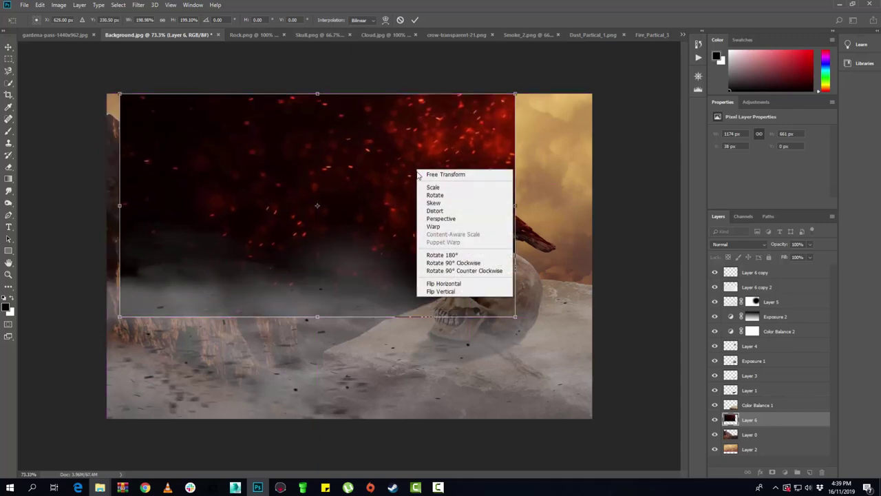
{"action": "left_click", "coordinate": [441, 291]}
{"action": "right_click", "coordinate": [358, 205]}
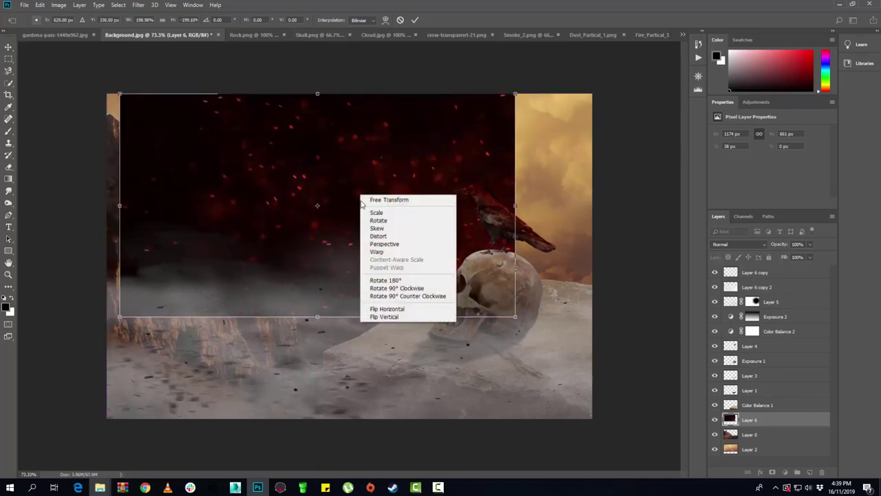
{"action": "left_click", "coordinate": [411, 317]}
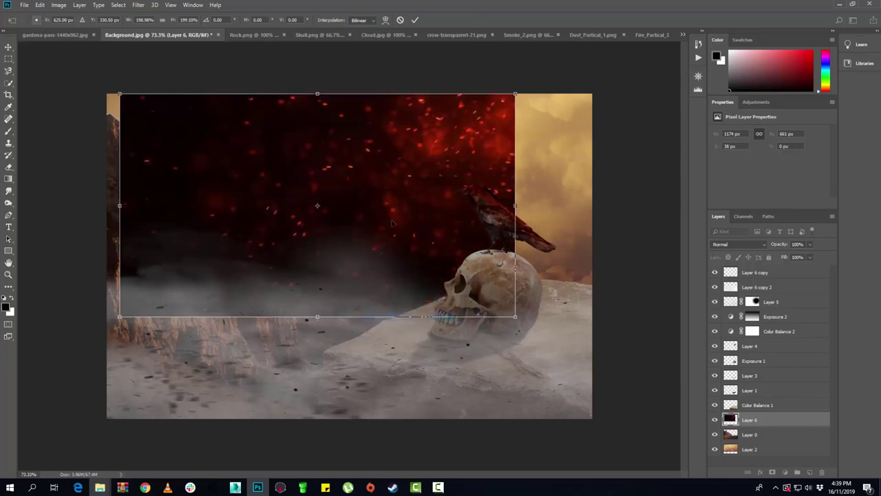
{"action": "right_click", "coordinate": [389, 218]}
{"action": "left_click", "coordinate": [425, 318]}
{"action": "left_click_drag", "start_coordinate": [276, 216], "coordinate": [263, 215]}
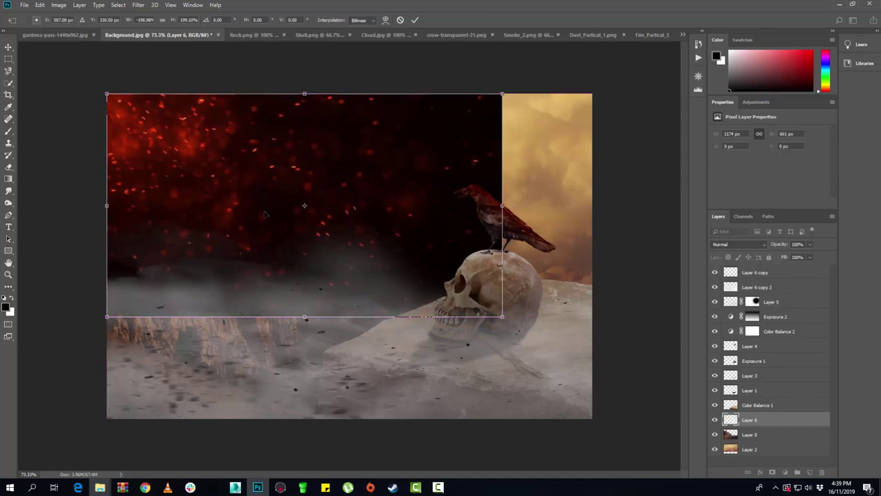
{"action": "left_click", "coordinate": [9, 47]}
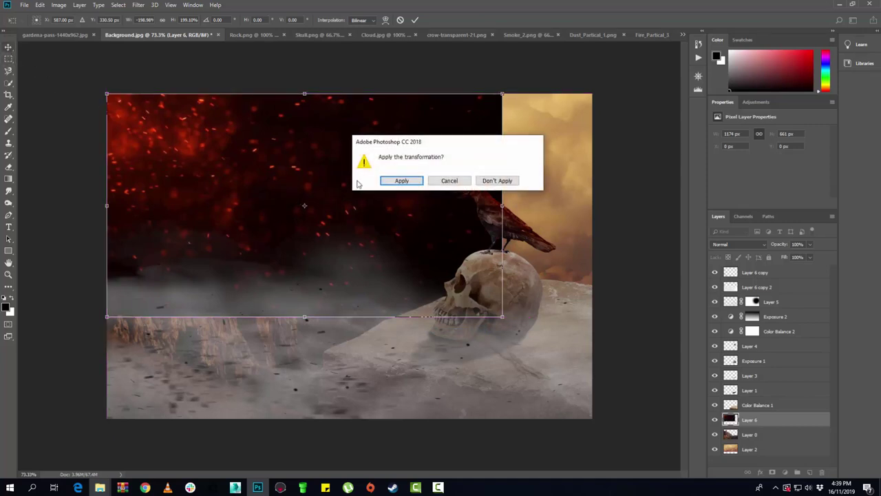
{"action": "left_click", "coordinate": [382, 184]}
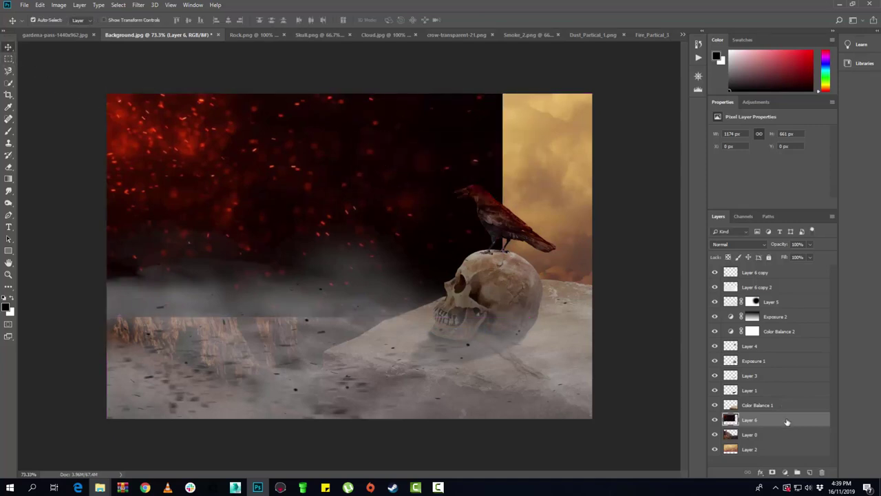
{"action": "left_click_drag", "start_coordinate": [786, 422], "coordinate": [784, 440]}
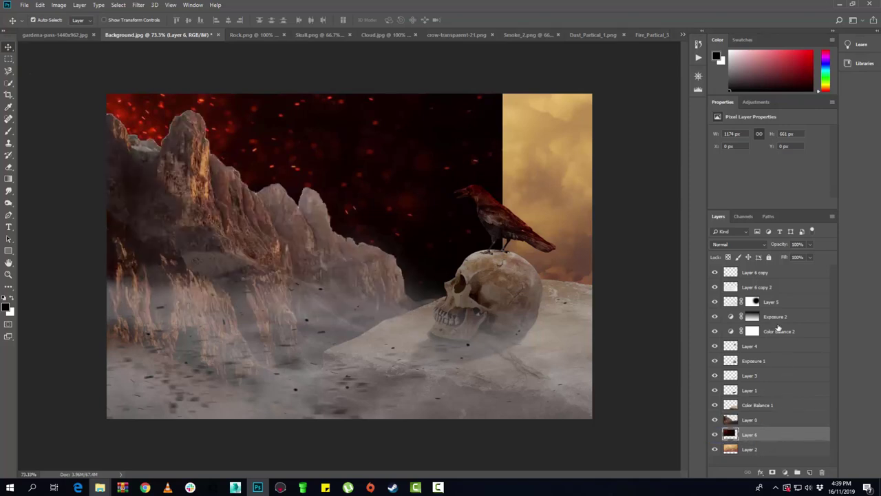
- Stretch ember Layer 6 to the full 1440-px width and blend it in Screen mode
{"action": "left_click", "coordinate": [738, 245]}
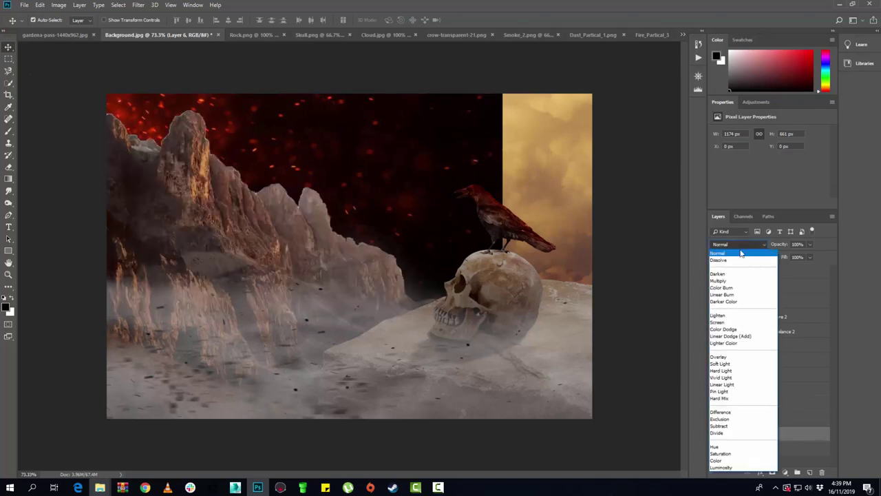
{"action": "left_click", "coordinate": [735, 363]}
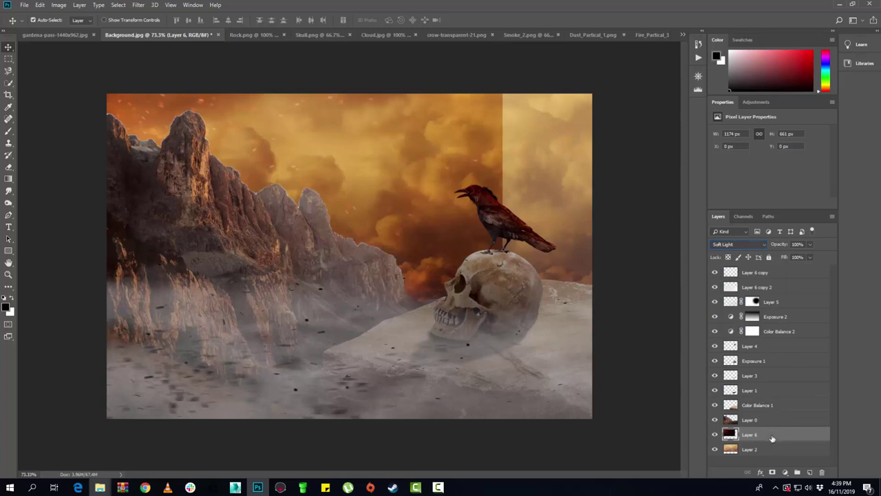
{"action": "key", "text": "ctrl+t"}
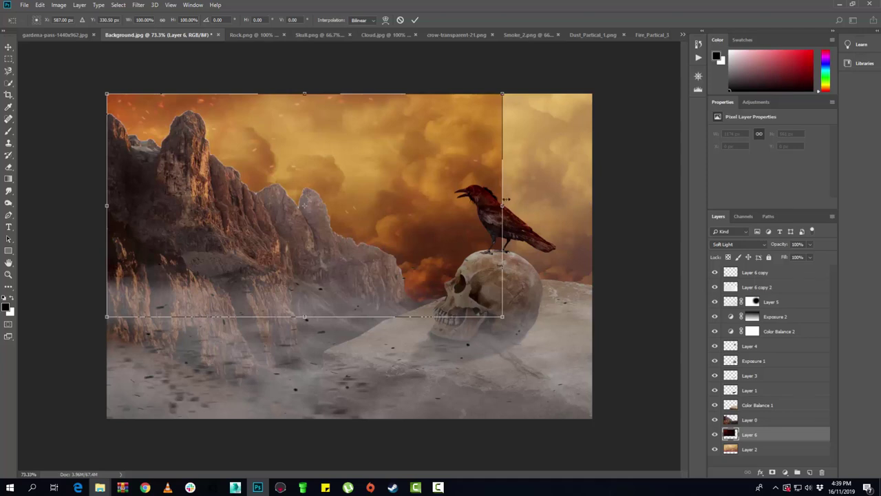
{"action": "left_click_drag", "start_coordinate": [515, 206], "coordinate": [592, 205]}
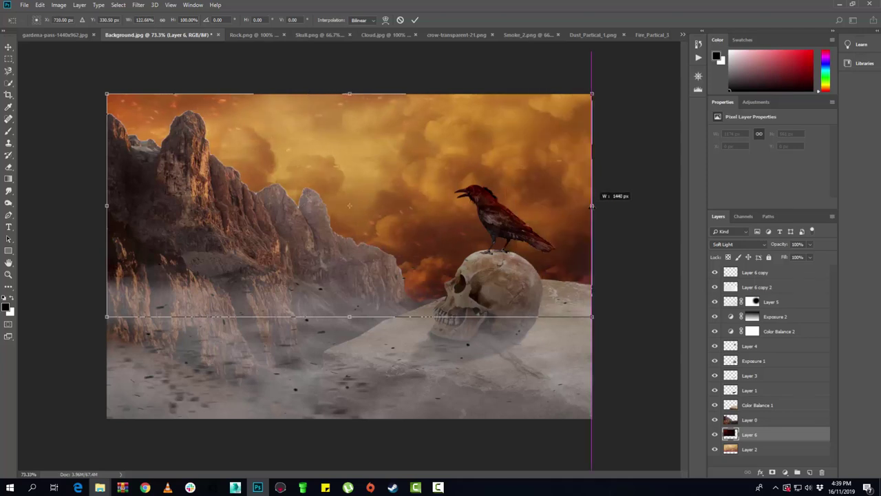
{"action": "left_click", "coordinate": [9, 48]}
{"action": "left_click", "coordinate": [403, 181]}
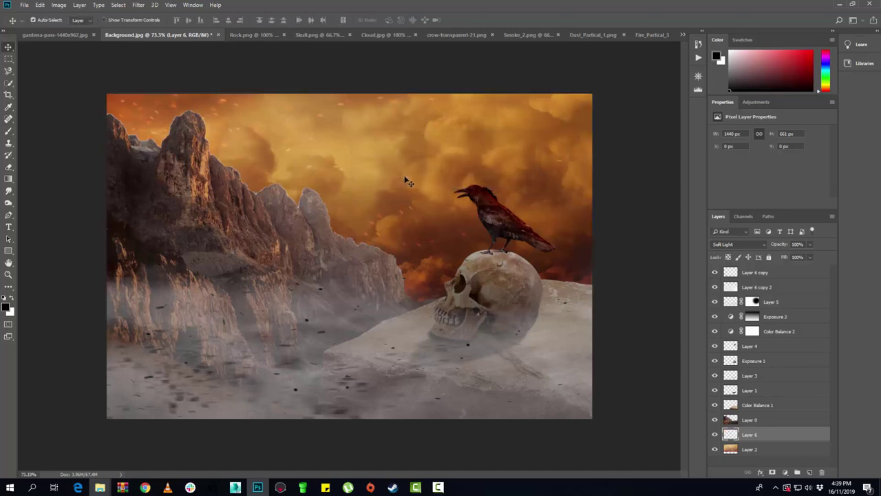
{"action": "left_click", "coordinate": [724, 245]}
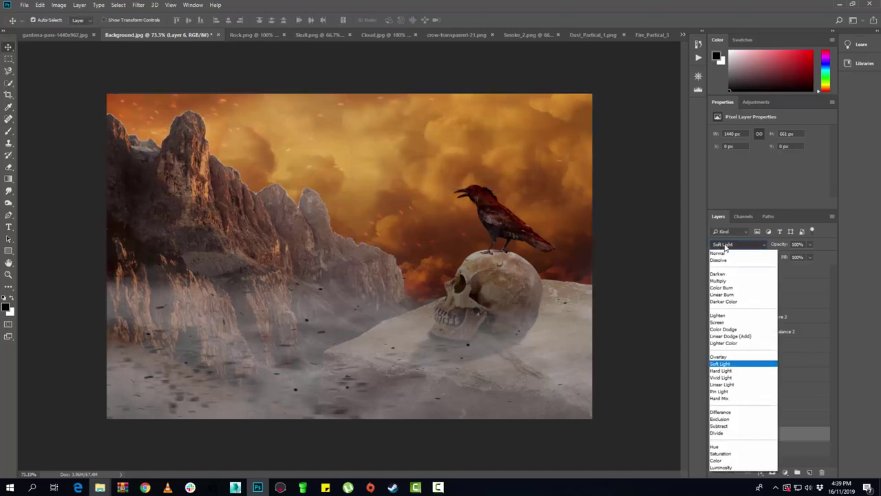
{"action": "left_click", "coordinate": [721, 322]}
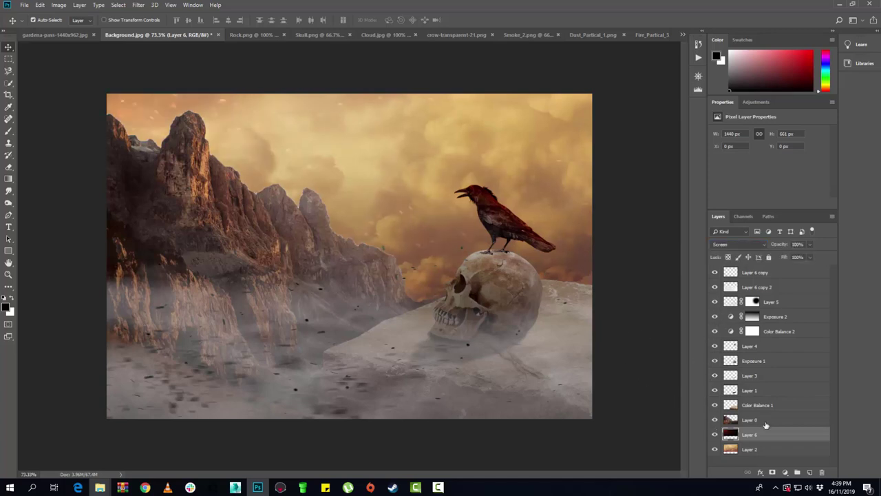
- Duplicate the ember layer as Layer 6 copy 3 above Layer 0 and add a layer mask
{"action": "right_click", "coordinate": [779, 437]}
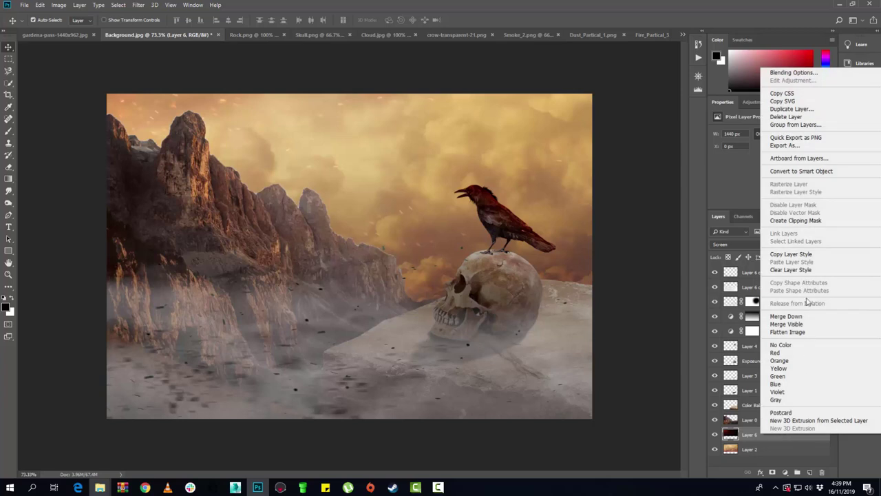
{"action": "left_click", "coordinate": [785, 109]}
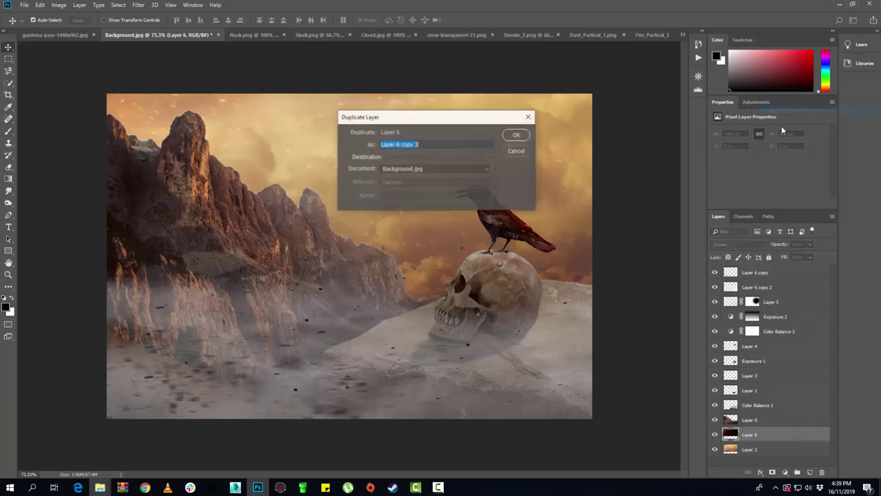
{"action": "left_click", "coordinate": [522, 141]}
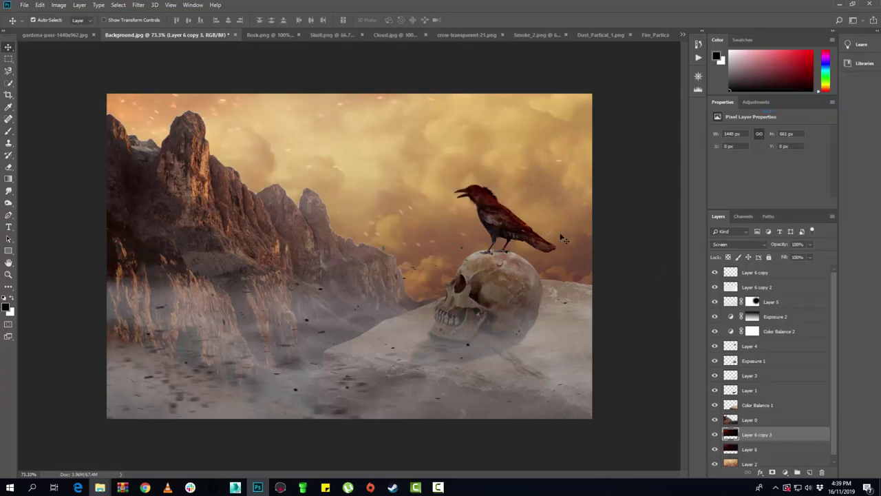
{"action": "left_click_drag", "start_coordinate": [794, 438], "coordinate": [790, 413]}
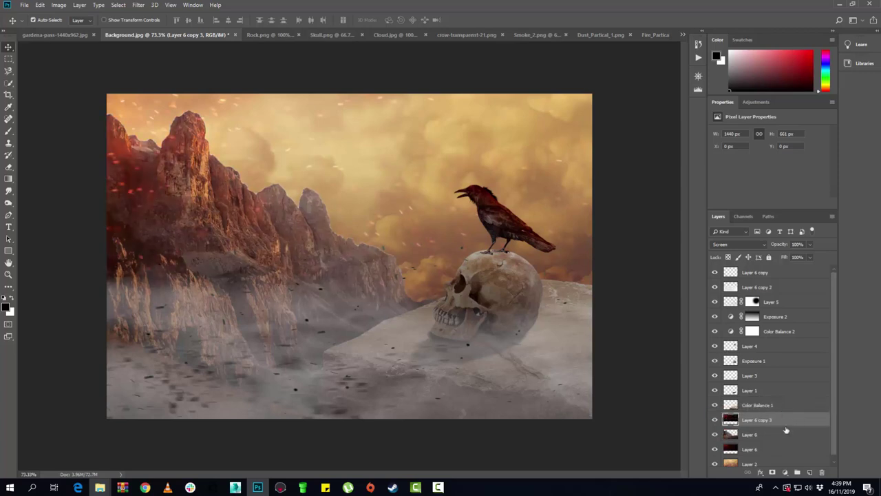
{"action": "left_click", "coordinate": [772, 473]}
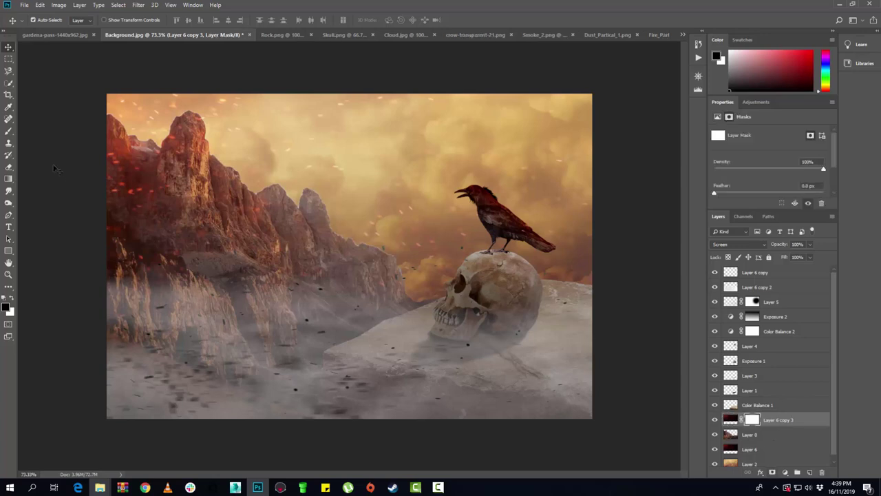
- Set the copy's fill to 55% and paint its mask black over the lower-left rocks
{"action": "left_click", "coordinate": [8, 130]}
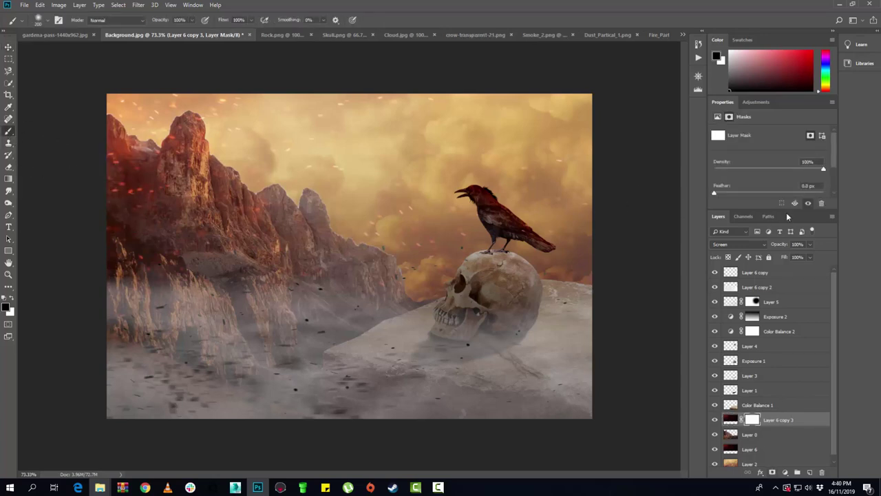
{"action": "left_click", "coordinate": [809, 257]}
{"action": "left_click_drag", "start_coordinate": [811, 269], "coordinate": [806, 271]}
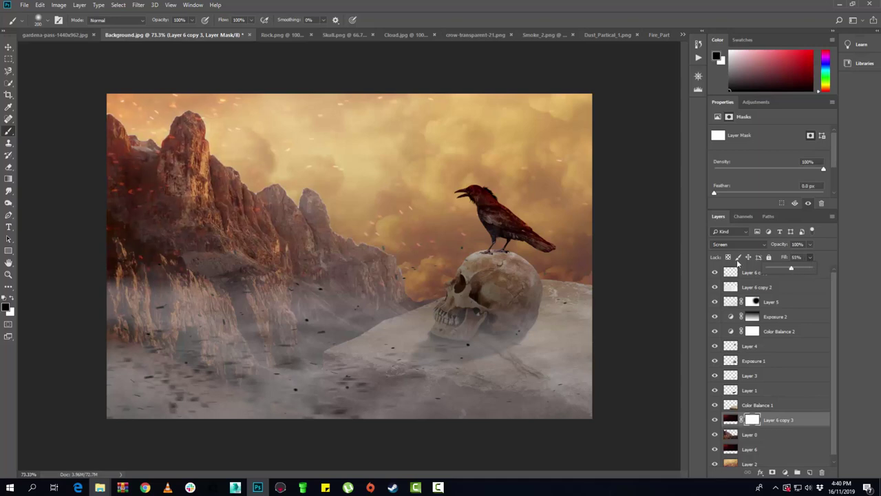
{"action": "left_click", "coordinate": [223, 250]}
{"action": "key", "text": "]"}
{"action": "key", "text": "]"}
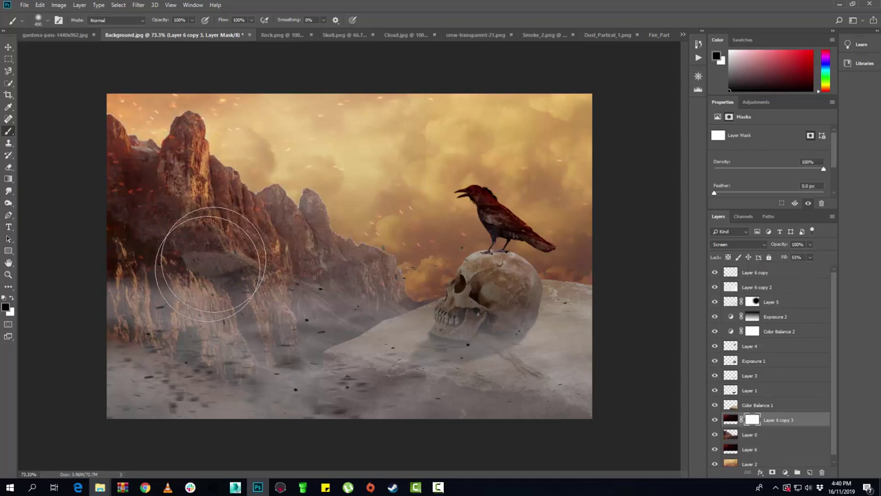
{"action": "left_click_drag", "start_coordinate": [206, 236], "coordinate": [143, 255]}
{"action": "key", "text": "]"}
{"action": "key", "text": "]"}
{"action": "mouse_move", "coordinate": [118, 200]}
{"action": "left_mouse_down"}
{"action": "mouse_move", "coordinate": [135, 258]}
{"action": "mouse_move", "coordinate": [236, 305]}
{"action": "left_mouse_up"}
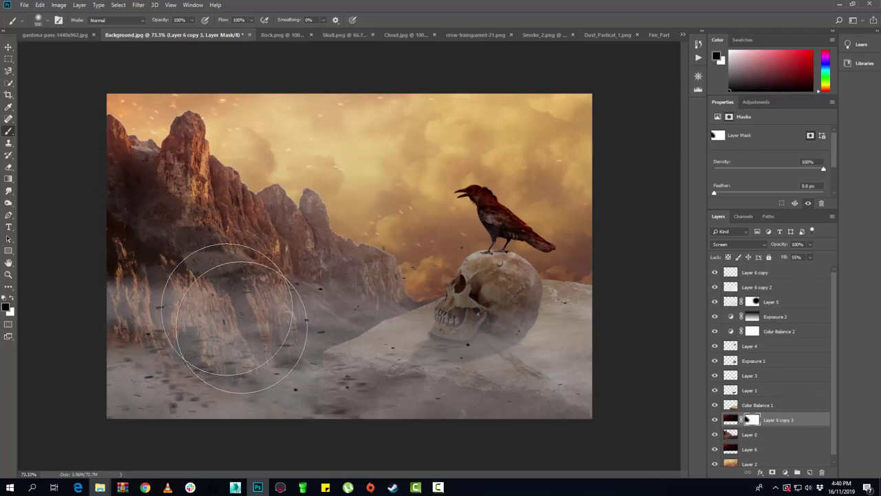
{"action": "left_click", "coordinate": [715, 419]}
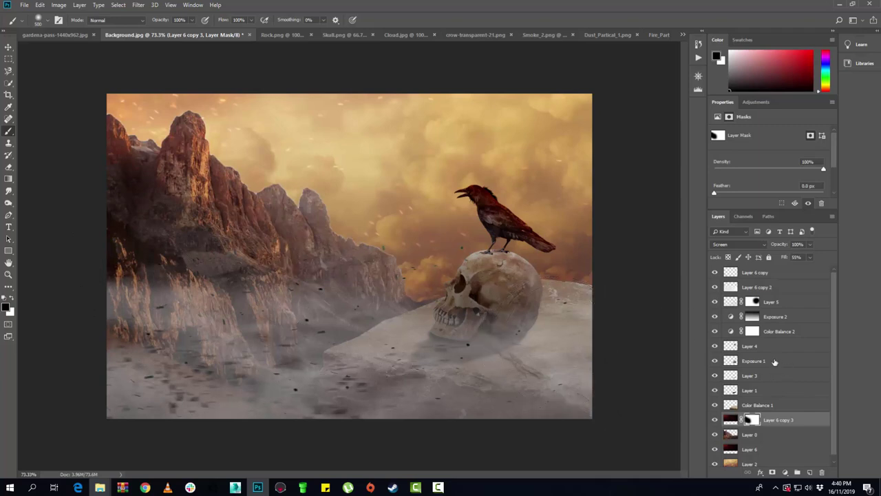
{"action": "left_click", "coordinate": [737, 362]}
- Add a mask to Exposure 1 and paint with a smaller brush to darken the ground under the skull
{"action": "left_click", "coordinate": [714, 361]}
{"action": "left_click", "coordinate": [714, 360]}
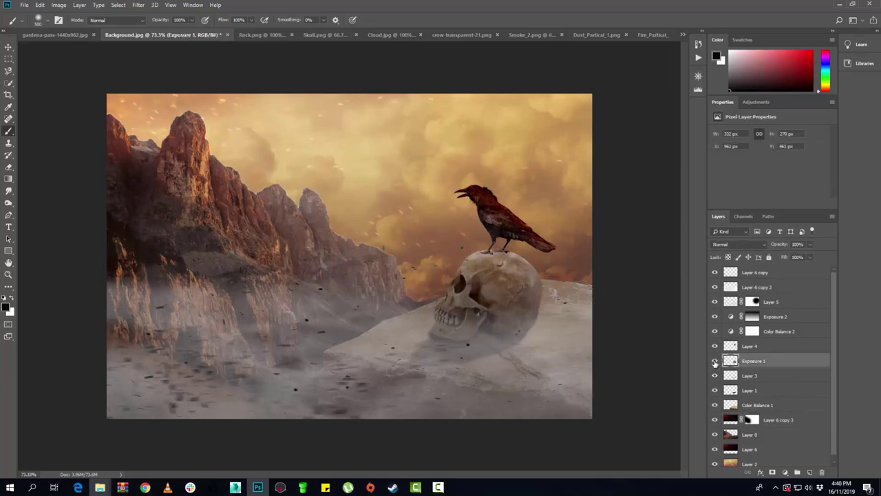
{"action": "left_click", "coordinate": [771, 472]}
{"action": "key", "text": "bracketleft"}
{"action": "key", "text": "bracketleft"}
{"action": "key", "text": "bracketleft"}
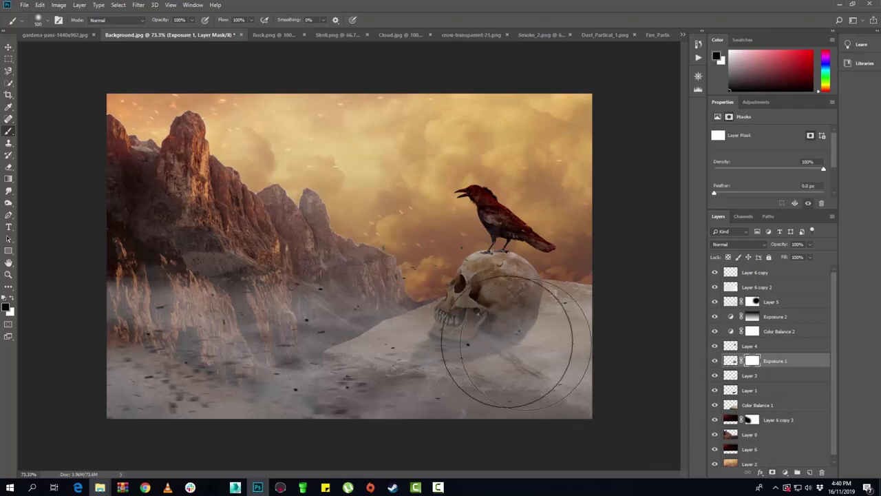
{"action": "key", "text": "bracketleft"}
{"action": "key", "text": "bracketleft"}
{"action": "key", "text": "bracketleft"}
{"action": "key", "text": "bracketleft"}
{"action": "key", "text": "bracketleft"}
{"action": "key", "text": "bracketleft"}
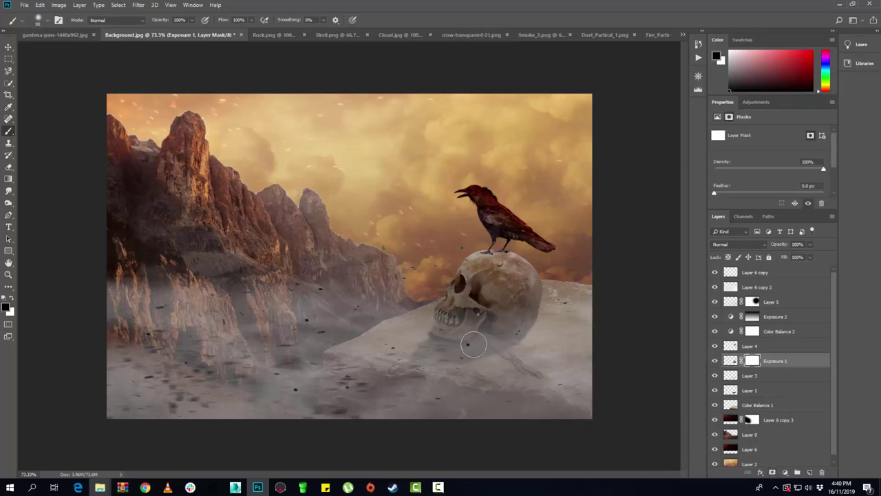
{"action": "scroll", "coordinate": [475, 351], "scroll_direction": "up", "scroll_amount": 3}
{"action": "scroll", "coordinate": [475, 356], "scroll_direction": "up", "scroll_amount": 2}
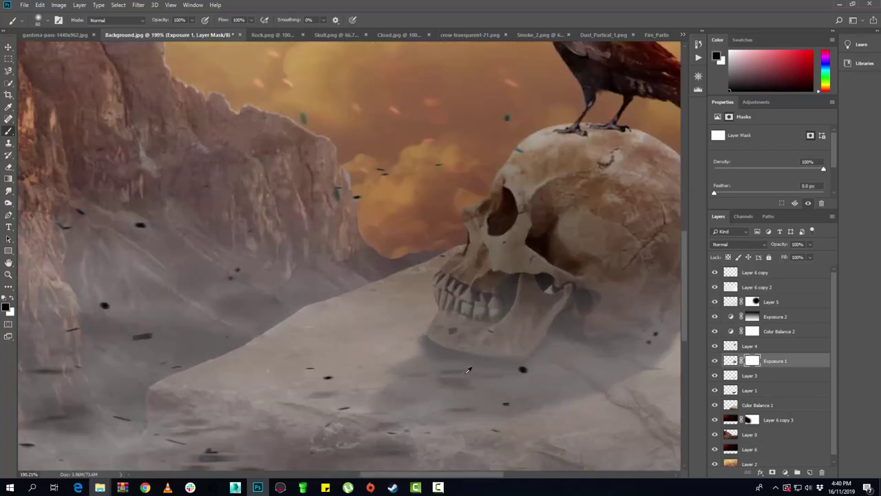
{"action": "scroll", "coordinate": [455, 365], "scroll_direction": "up", "scroll_amount": 2}
{"action": "left_click_drag", "start_coordinate": [410, 347], "coordinate": [418, 362]}
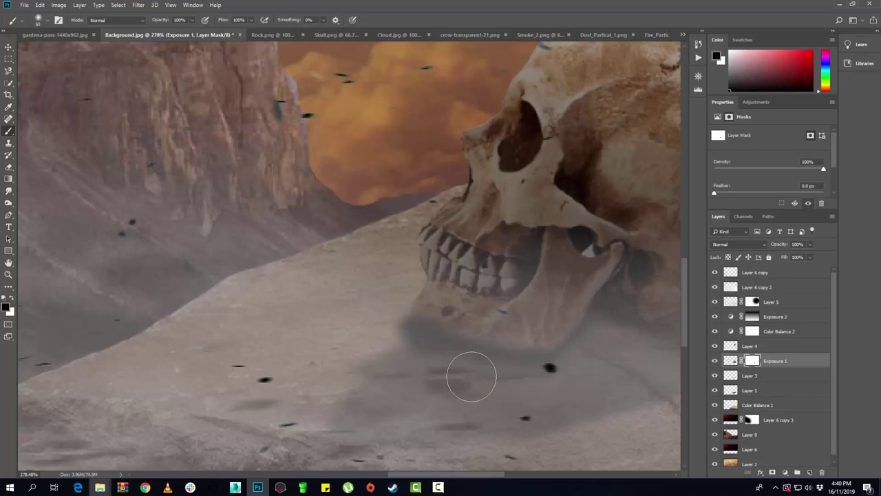
{"action": "mouse_move", "coordinate": [472, 373]}
{"action": "left_mouse_down"}
{"action": "mouse_move", "coordinate": [445, 377]}
{"action": "mouse_move", "coordinate": [462, 370]}
{"action": "mouse_move", "coordinate": [433, 369]}
{"action": "mouse_move", "coordinate": [419, 349]}
{"action": "mouse_move", "coordinate": [448, 361]}
{"action": "left_mouse_up"}
{"action": "left_click_drag", "start_coordinate": [545, 379], "coordinate": [429, 366]}
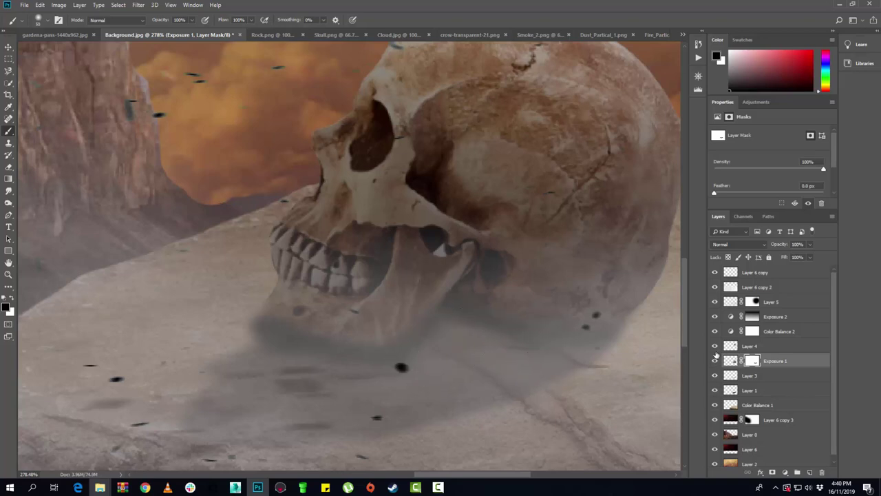
- On fog Layer 3, erase the dark specks near the skull's jaw
{"action": "left_click", "coordinate": [715, 389]}
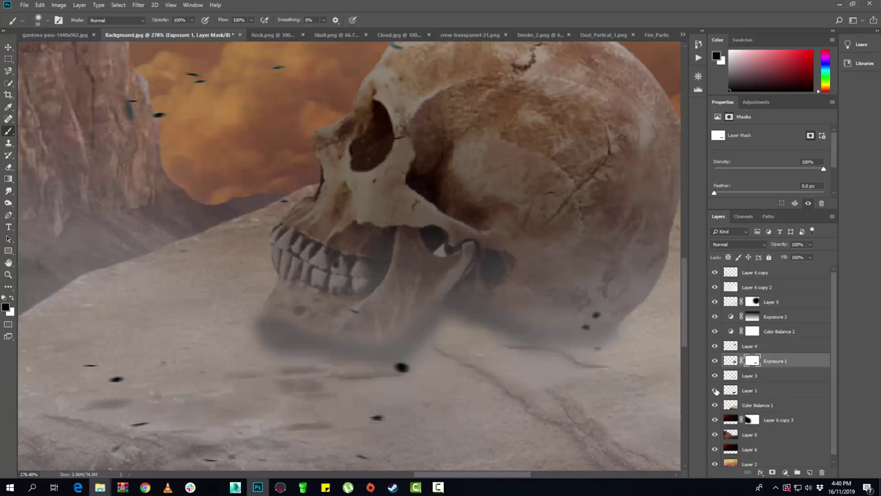
{"action": "left_click", "coordinate": [751, 392]}
{"action": "left_click", "coordinate": [714, 389]}
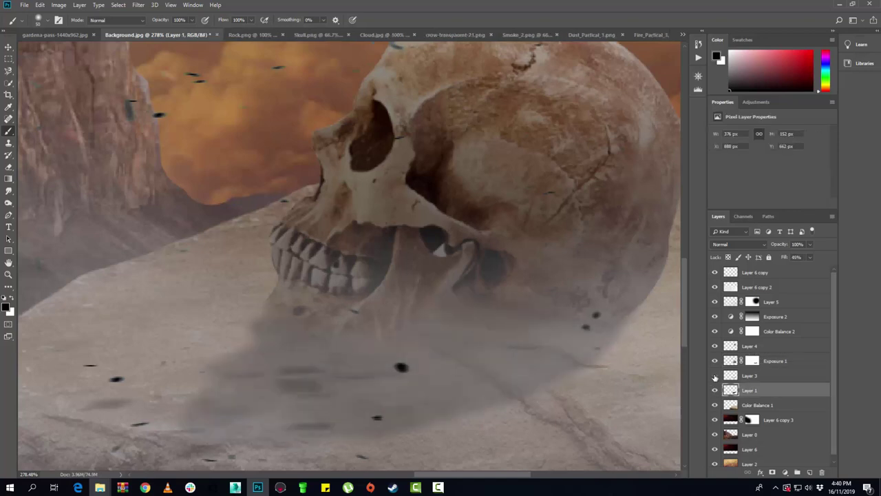
{"action": "left_click", "coordinate": [749, 375]}
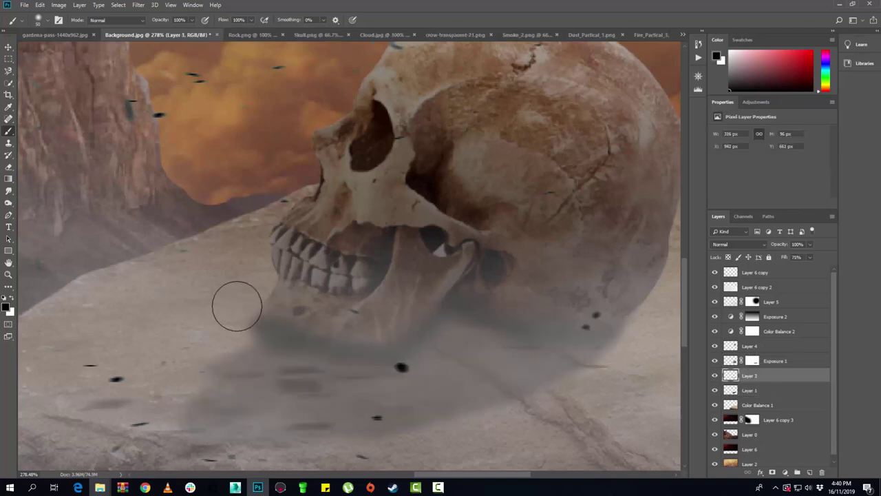
{"action": "left_click", "coordinate": [9, 167]}
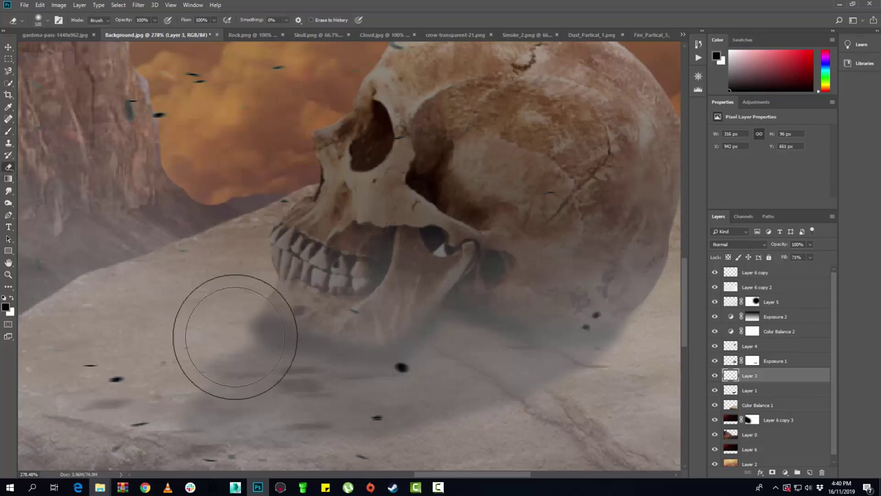
{"action": "left_click_drag", "start_coordinate": [236, 317], "coordinate": [246, 338]}
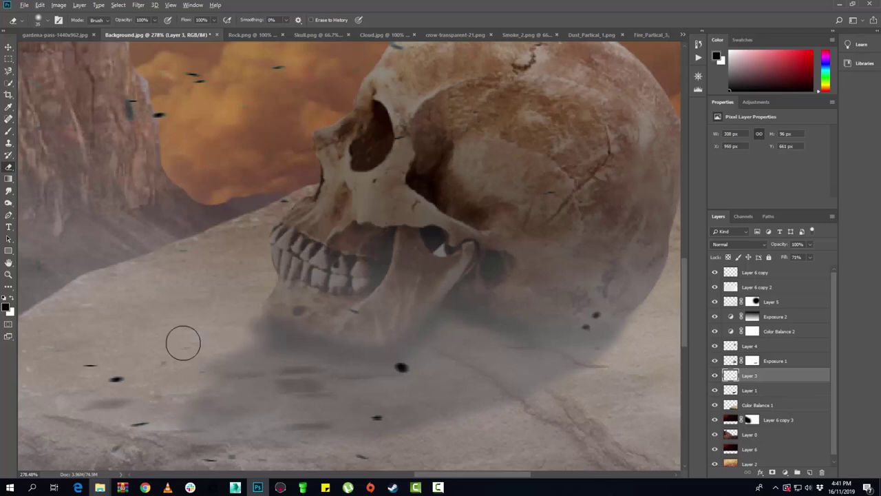
- Zoom out and select Layer 6 copy at the top of the stack
{"action": "scroll", "coordinate": [183, 342], "scroll_direction": "down", "scroll_amount": 5}
{"action": "scroll", "coordinate": [340, 378], "scroll_direction": "down", "scroll_amount": 3}
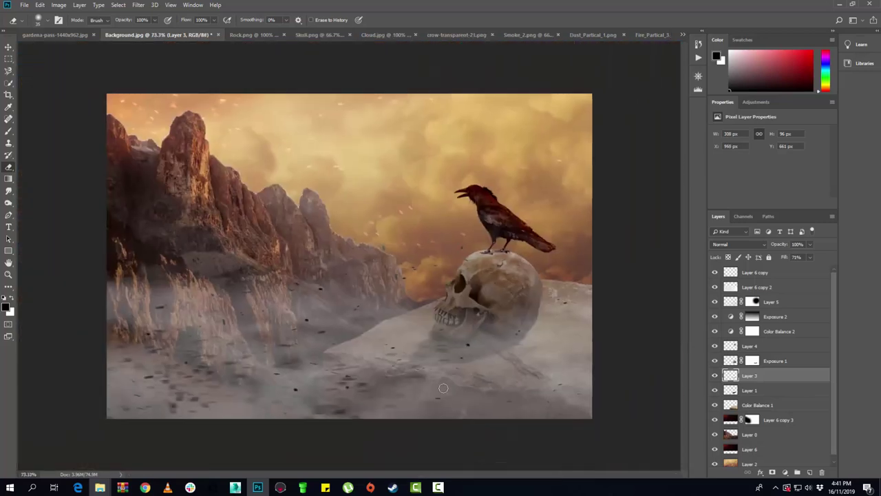
{"action": "scroll", "coordinate": [444, 387], "scroll_direction": "down", "scroll_amount": 1}
{"action": "scroll", "coordinate": [461, 377], "scroll_direction": "up", "scroll_amount": 1}
{"action": "scroll", "coordinate": [476, 369], "scroll_direction": "down", "scroll_amount": 1}
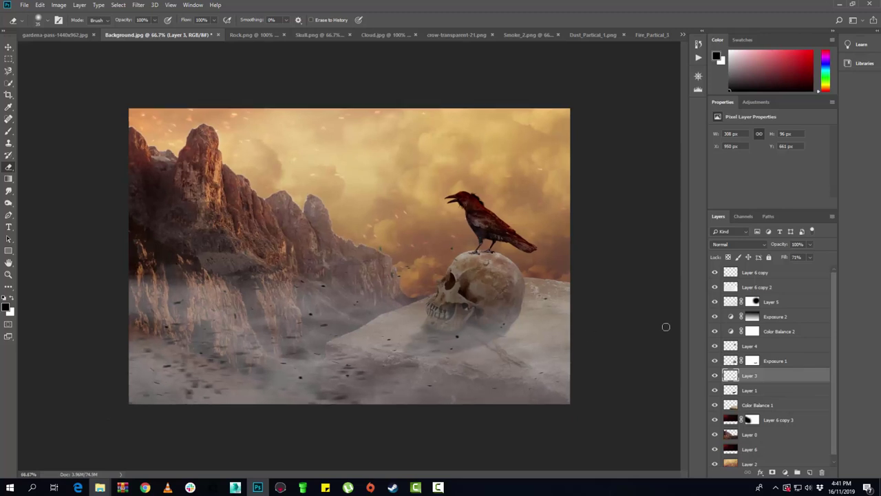
{"action": "left_click", "coordinate": [783, 274]}
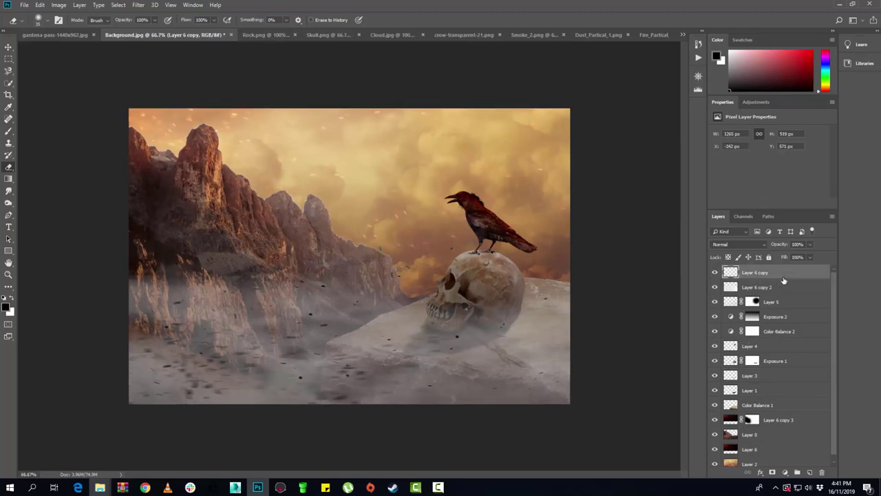
- Add an Exposure adjustment layer set to -2.24
{"action": "left_click", "coordinate": [752, 102]}
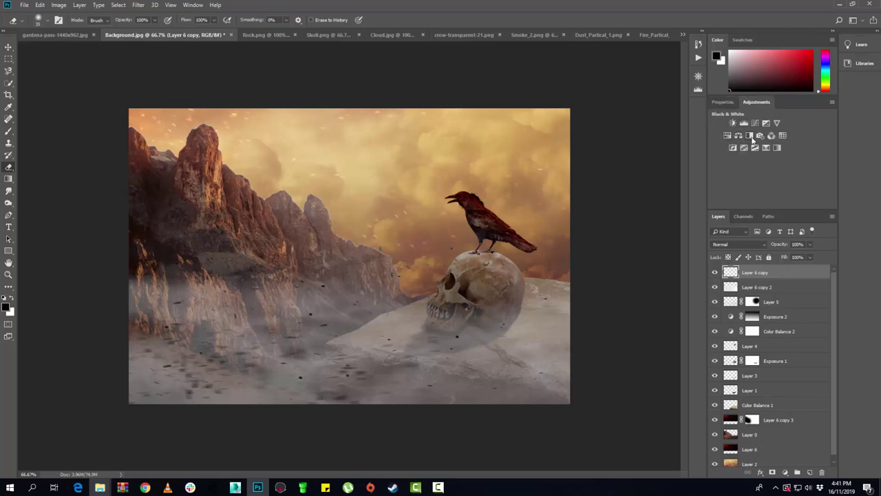
{"action": "left_click", "coordinate": [765, 123]}
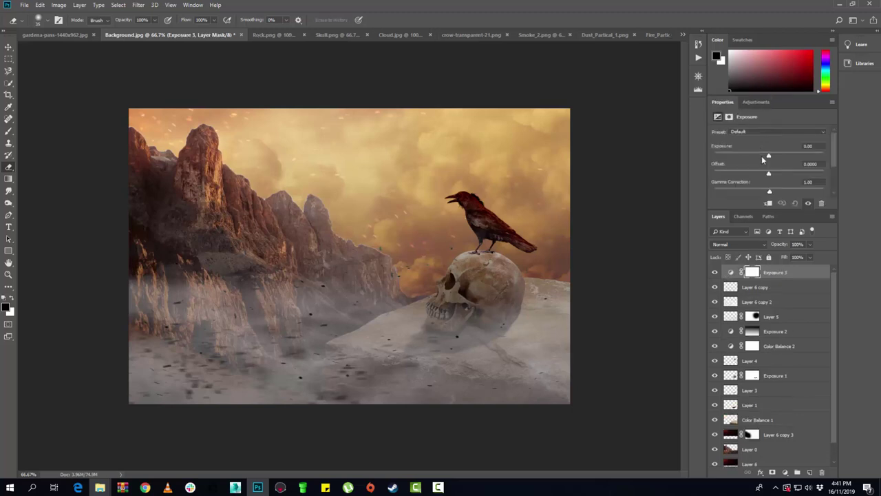
{"action": "left_click_drag", "start_coordinate": [768, 156], "coordinate": [750, 157]}
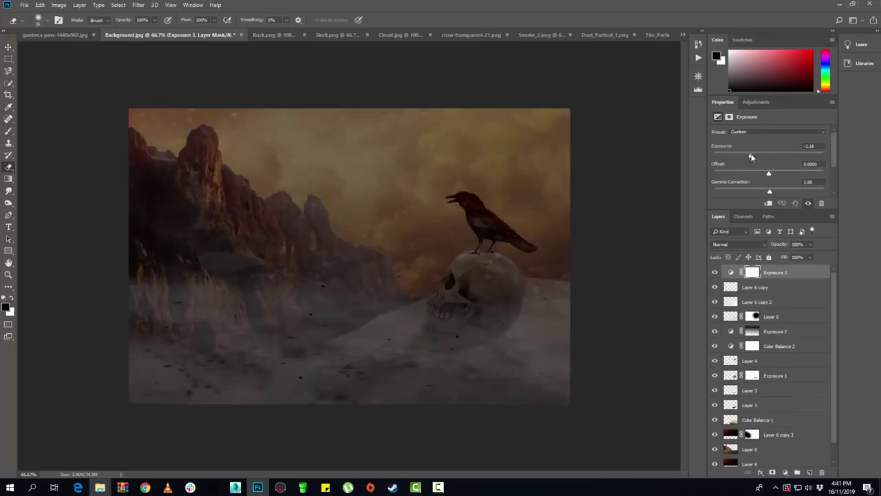
{"action": "left_click_drag", "start_coordinate": [750, 157], "coordinate": [750, 157]}
- Draw a vertical gradient on the Exposure 3 mask so the darkening fades out toward the top
{"action": "left_click", "coordinate": [8, 178]}
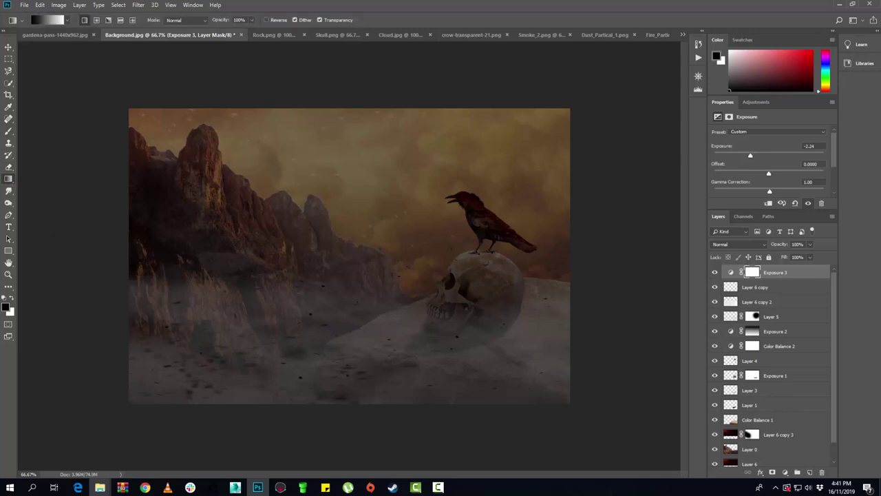
{"action": "left_click_drag", "start_coordinate": [363, 107], "coordinate": [367, 287]}
{"action": "left_click_drag", "start_coordinate": [361, 103], "coordinate": [372, 397]}
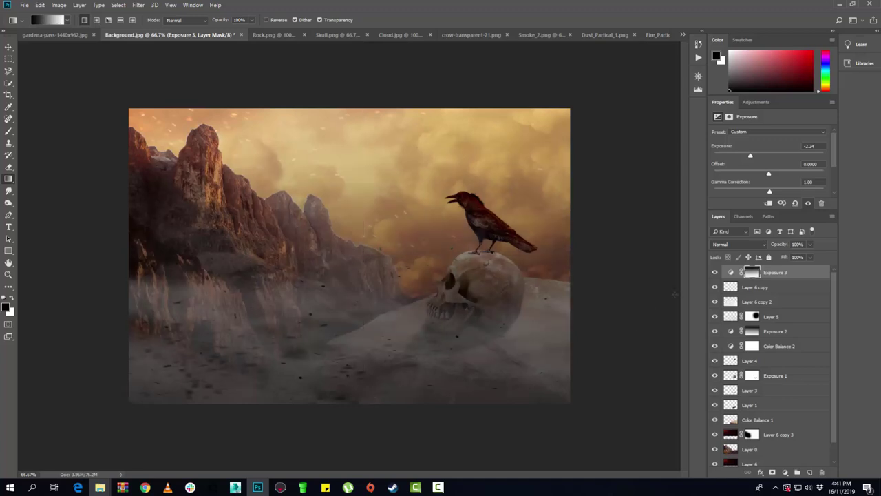
{"action": "left_click", "coordinate": [715, 272]}
{"action": "left_click", "coordinate": [714, 272]}
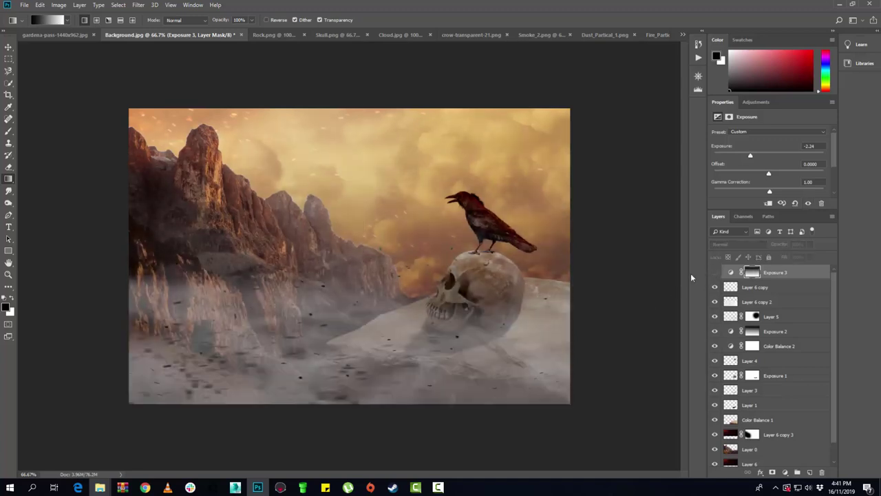
{"action": "left_click", "coordinate": [714, 272]}
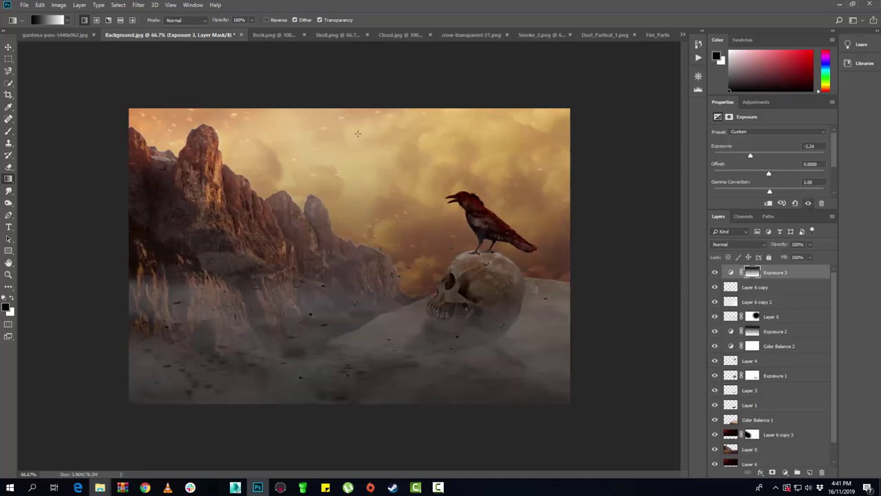
{"action": "left_click_drag", "start_coordinate": [357, 159], "coordinate": [358, 396]}
{"action": "left_click_drag", "start_coordinate": [347, 218], "coordinate": [349, 396]}
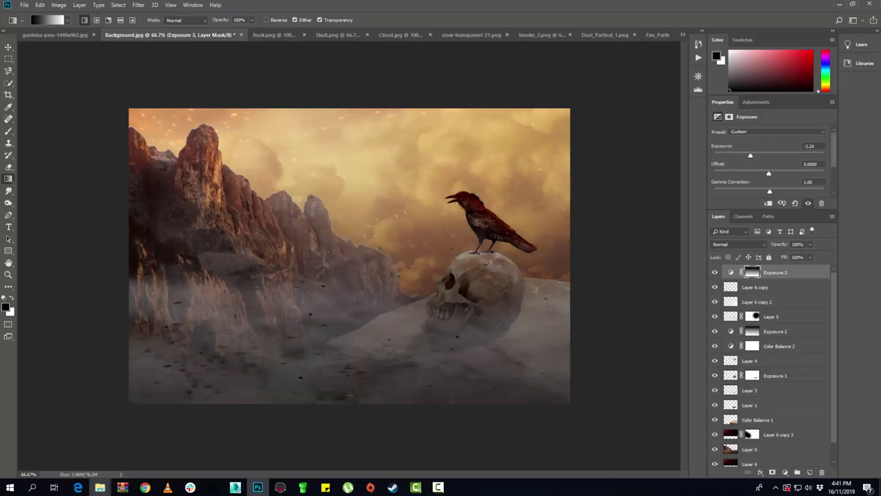
{"action": "left_click", "coordinate": [714, 272]}
- Lower Exposure 3's Fill to 82%
{"action": "left_click", "coordinate": [810, 258]}
{"action": "left_click_drag", "start_coordinate": [810, 269], "coordinate": [802, 271]}
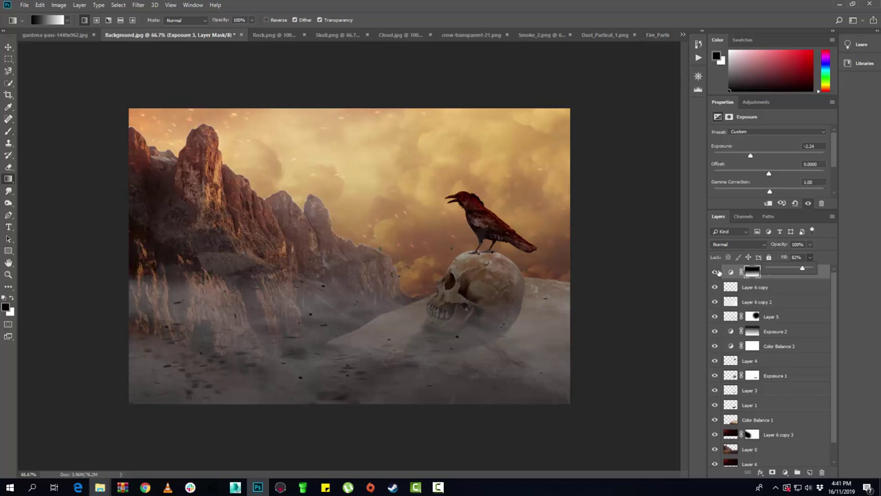
{"action": "scroll", "coordinate": [367, 199], "scroll_direction": "down", "scroll_amount": 1}
{"action": "scroll", "coordinate": [366, 200], "scroll_direction": "up", "scroll_amount": 1}
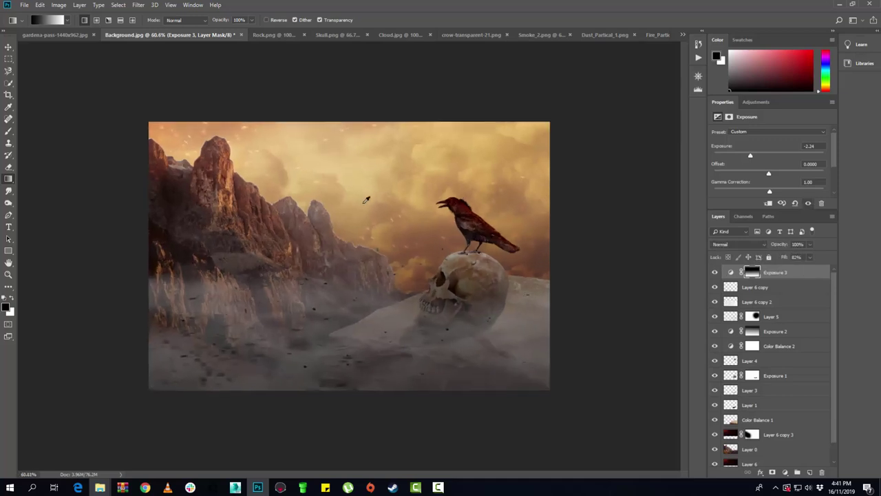
{"action": "scroll", "coordinate": [366, 199], "scroll_direction": "up", "scroll_amount": 1}
{"action": "scroll", "coordinate": [366, 199], "scroll_direction": "down", "scroll_amount": 1}
{"action": "scroll", "coordinate": [366, 199], "scroll_direction": "up", "scroll_amount": 1}
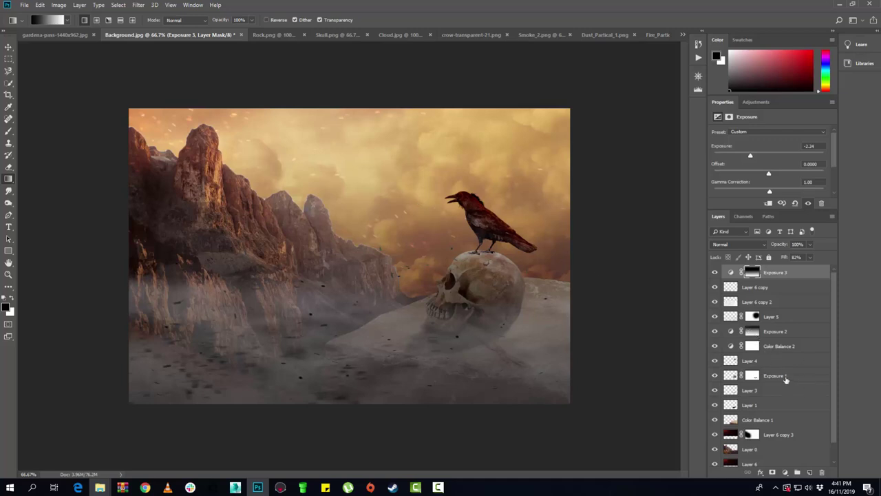
{"action": "scroll", "coordinate": [786, 378], "scroll_direction": "down", "scroll_amount": 1}
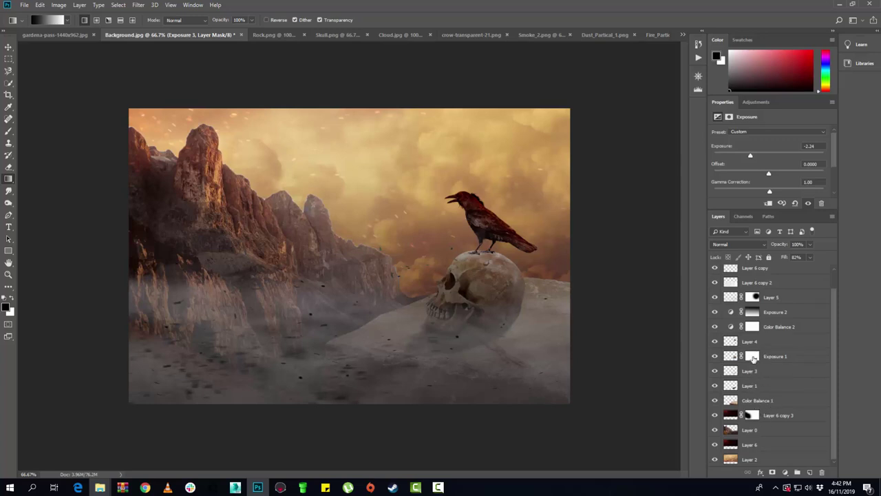
{"action": "left_click", "coordinate": [715, 371]}
{"action": "left_click", "coordinate": [755, 284]}
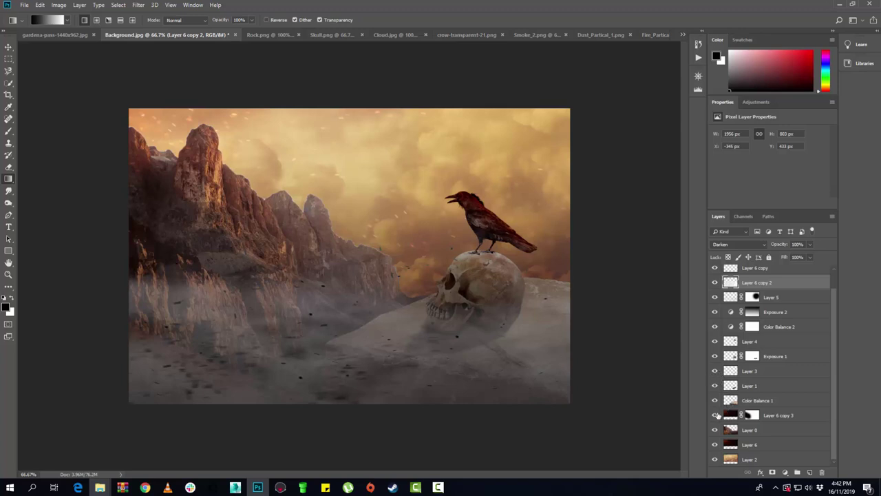
{"action": "scroll", "coordinate": [717, 365], "scroll_direction": "up", "scroll_amount": 1}
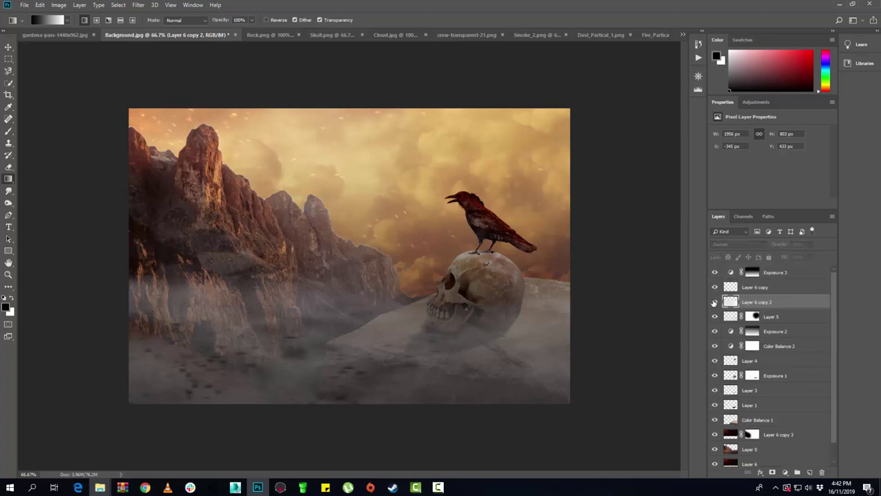
{"action": "left_click", "coordinate": [714, 316]}
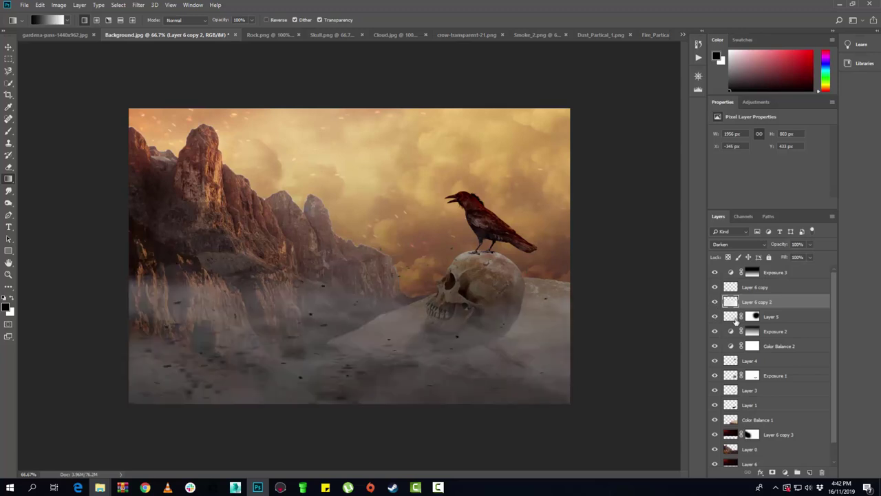
- Paint black on Layer 5's mask at 48% brush opacity to thin the fog over the lower-left rocks
{"action": "left_click", "coordinate": [752, 316]}
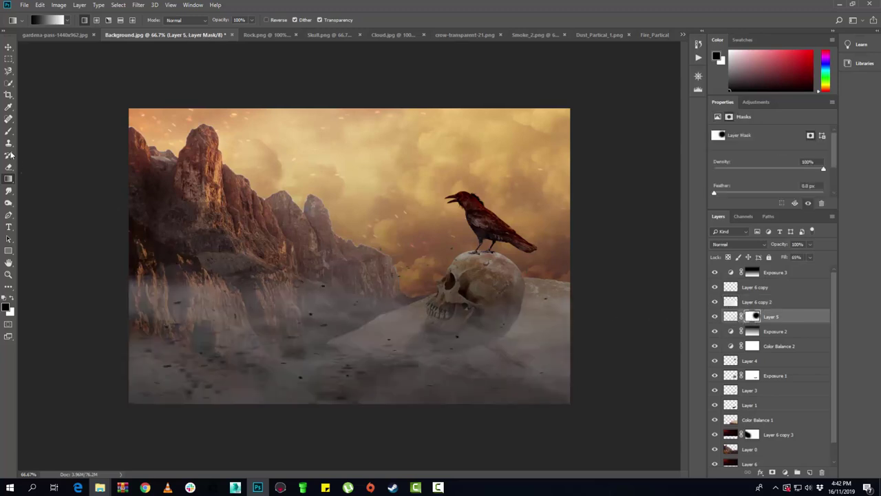
{"action": "left_click", "coordinate": [8, 130]}
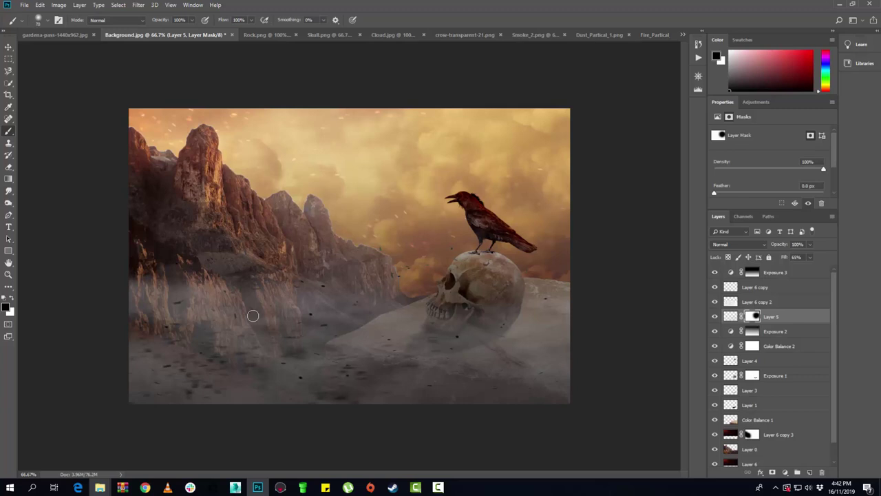
{"action": "key", "text": "bracketright"}
{"action": "key", "text": "bracketright"}
{"action": "key", "text": "bracketright"}
{"action": "key", "text": "bracketright"}
{"action": "key", "text": "bracketright"}
{"action": "key", "text": "bracketright"}
{"action": "key", "text": "bracketright"}
{"action": "key", "text": "bracketright"}
{"action": "left_click", "coordinate": [195, 367]}
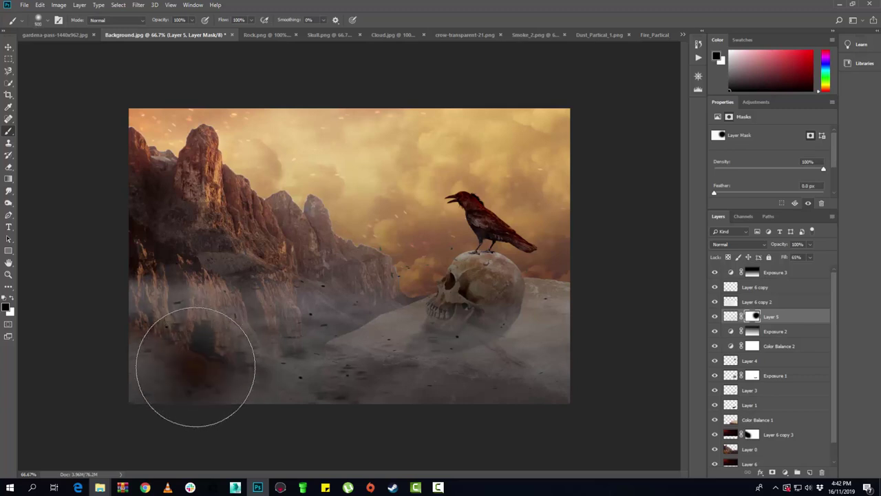
{"action": "key", "text": "ctrl+z"}
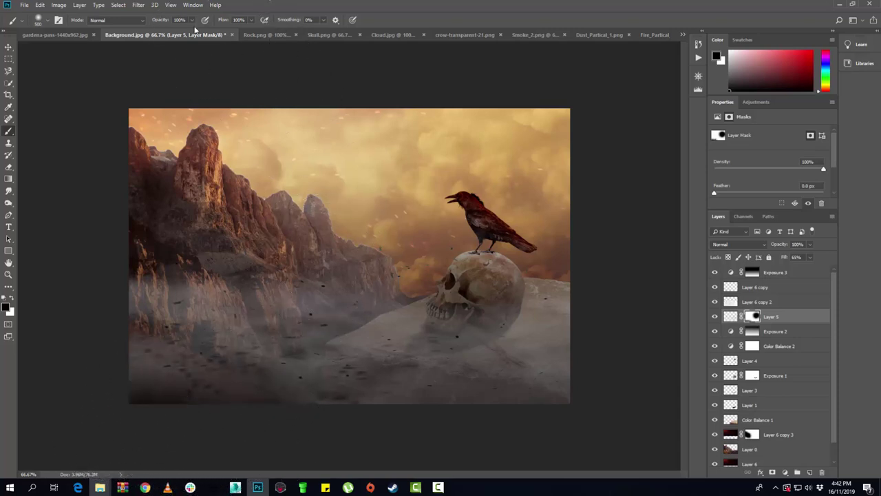
{"action": "left_click", "coordinate": [191, 20]}
{"action": "left_click_drag", "start_coordinate": [190, 30], "coordinate": [172, 31]}
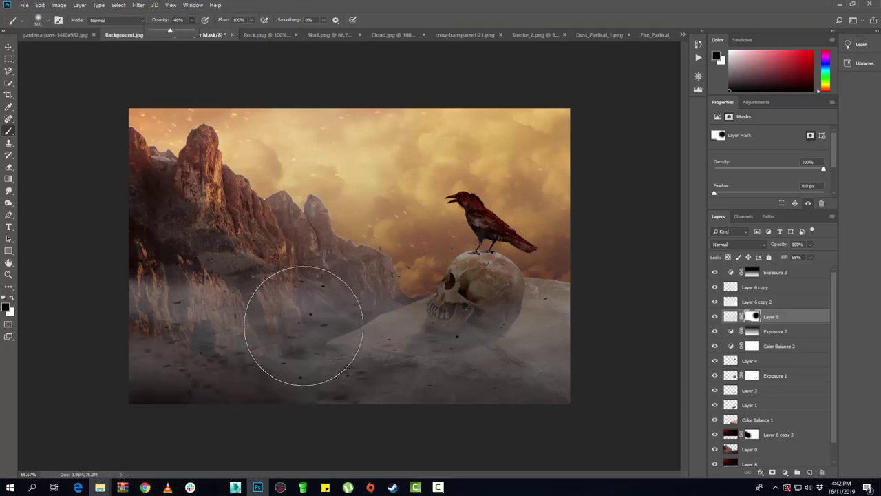
{"action": "mouse_move", "coordinate": [303, 325]}
{"action": "left_mouse_down"}
{"action": "mouse_move", "coordinate": [197, 324]}
{"action": "mouse_move", "coordinate": [237, 285]}
{"action": "mouse_move", "coordinate": [329, 293]}
{"action": "mouse_move", "coordinate": [403, 255]}
{"action": "mouse_move", "coordinate": [393, 295]}
{"action": "left_mouse_up"}
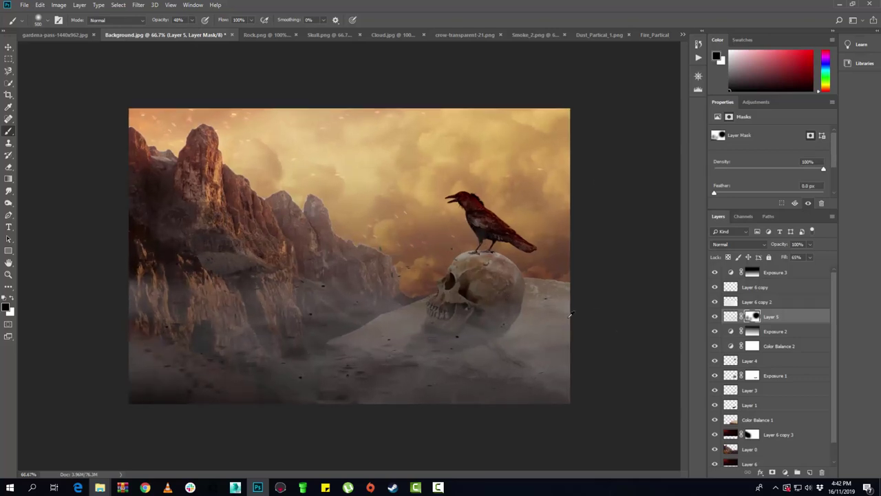
{"action": "key", "text": "ctrl+plus"}
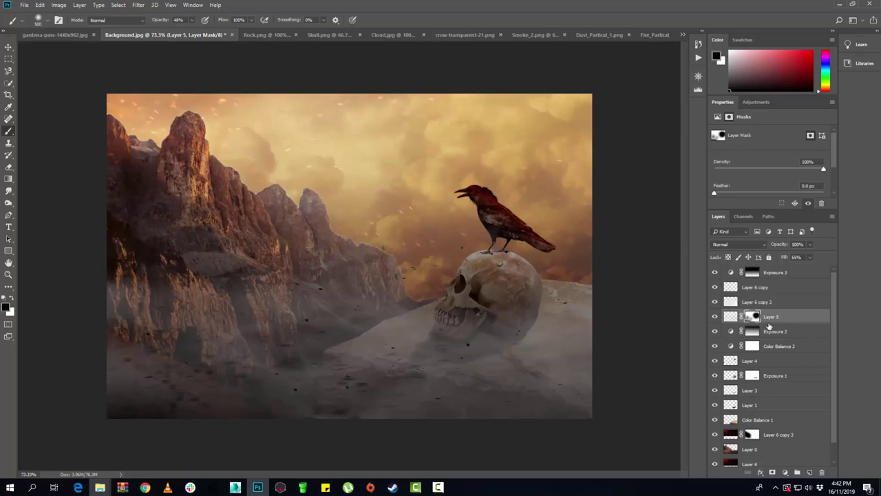
{"action": "left_click", "coordinate": [806, 272]}
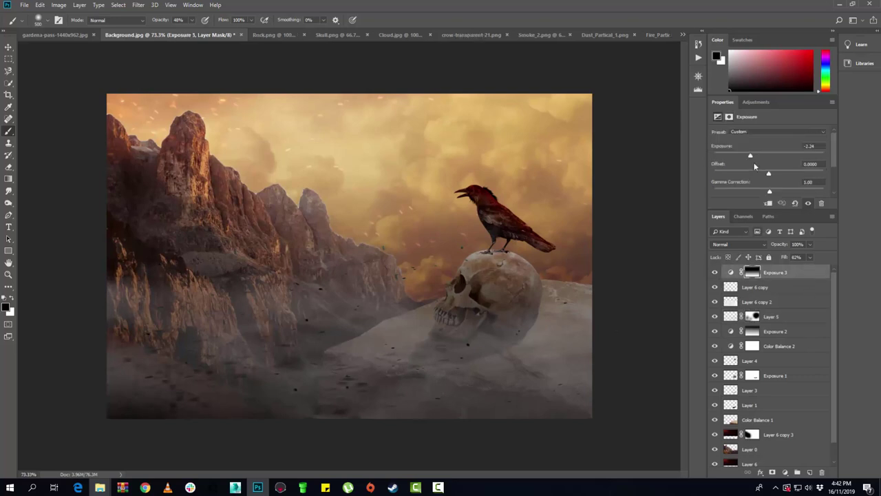
- Add a new Exposure adjustment layer with Offset -0.004
{"action": "left_click", "coordinate": [754, 103]}
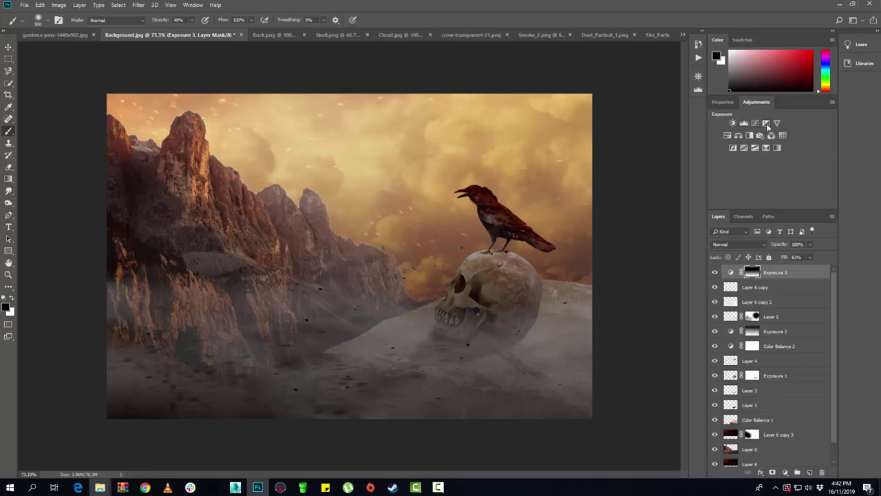
{"action": "left_click", "coordinate": [766, 123]}
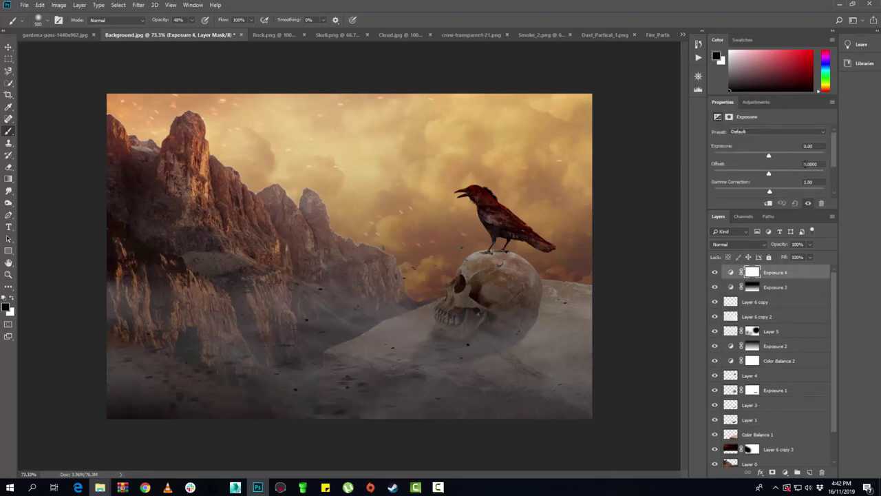
{"action": "type", "text": "-0.00"}
{"action": "type", "text": "5"}
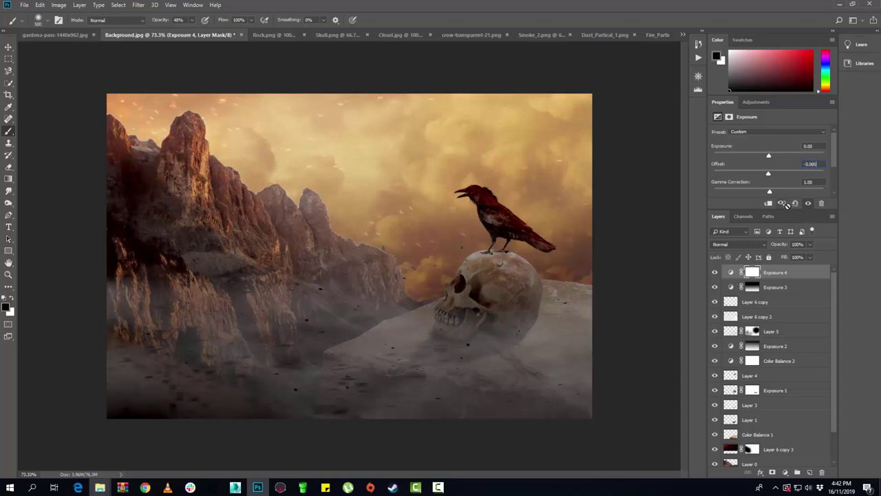
{"action": "key", "text": "BackSpace"}
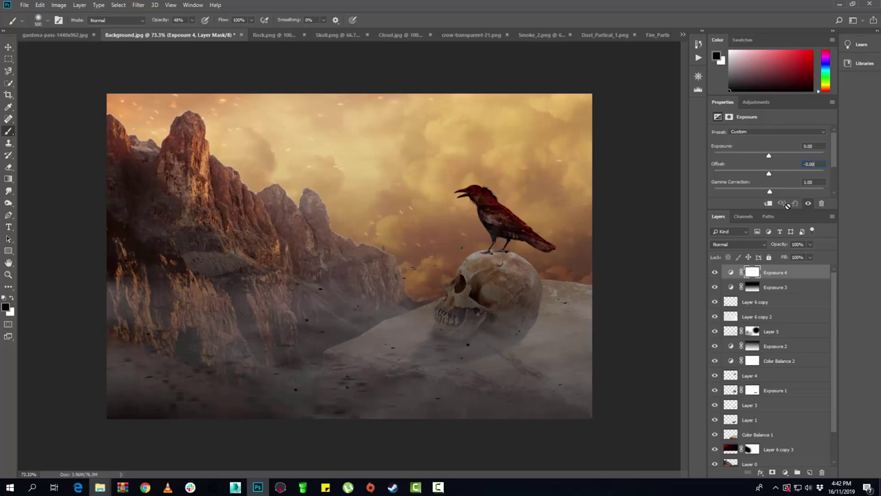
{"action": "type", "text": "4"}
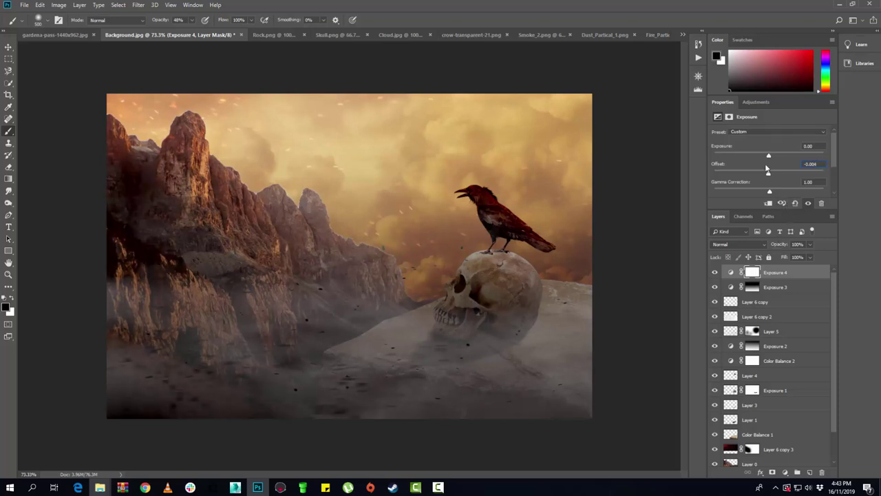
- Set Exposure 4 to -0.56 exposure and 0.95 gamma, and lower its Fill to 23%
{"action": "left_click", "coordinate": [766, 156]}
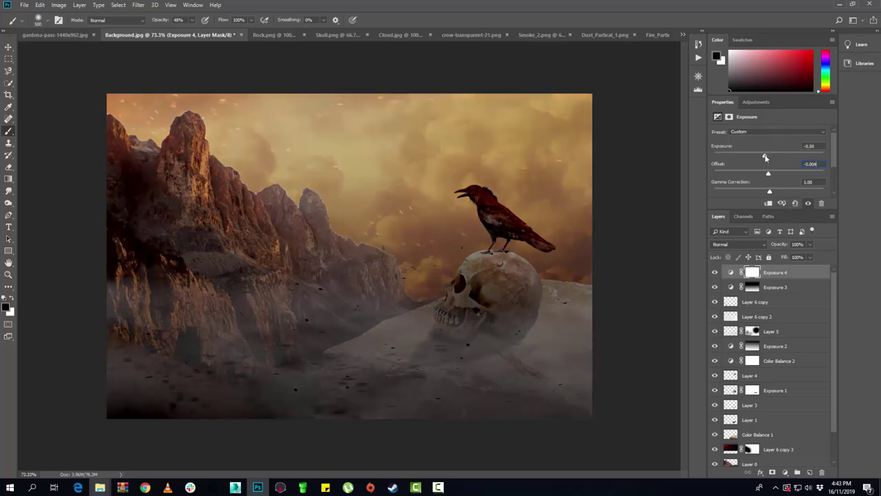
{"action": "left_click", "coordinate": [774, 192]}
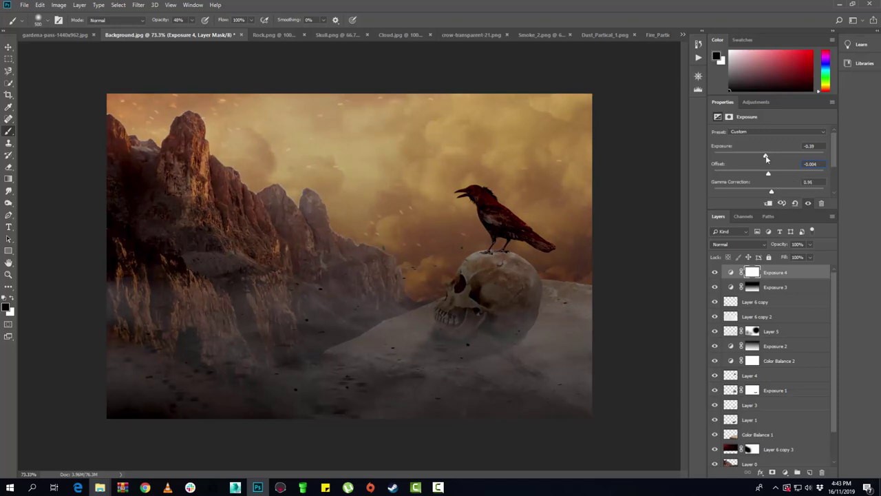
{"action": "left_click_drag", "start_coordinate": [766, 158], "coordinate": [763, 158]}
{"action": "left_click", "coordinate": [810, 258]}
{"action": "left_click_drag", "start_coordinate": [813, 268], "coordinate": [778, 267]}
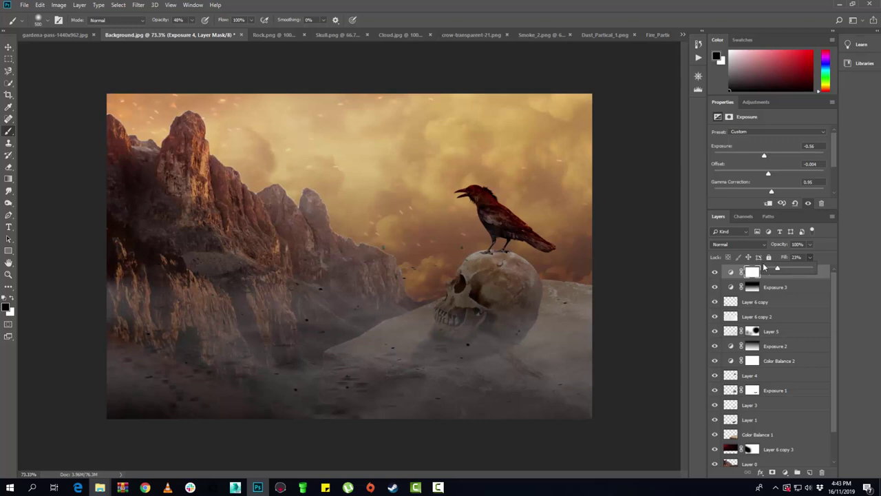
{"action": "left_click", "coordinate": [714, 272]}
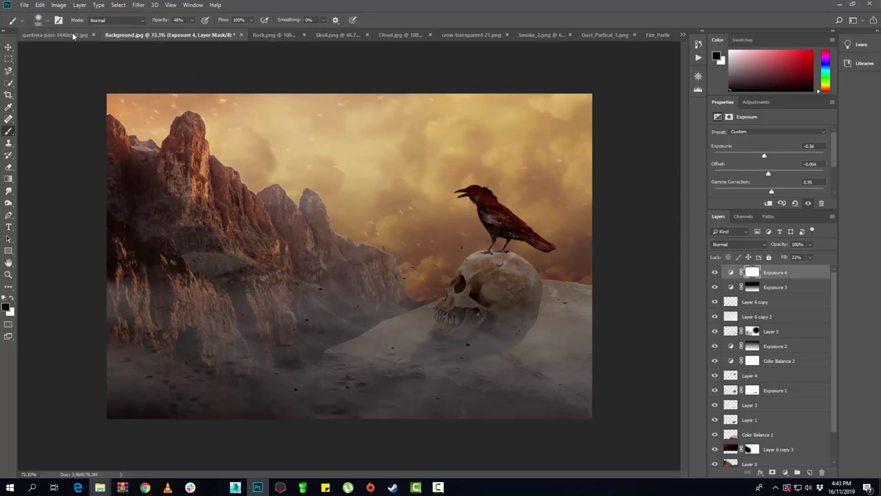
- Return to the Background.jpg composite and reselect Exposure 4 with its mask targeted
{"action": "left_click", "coordinate": [55, 34]}
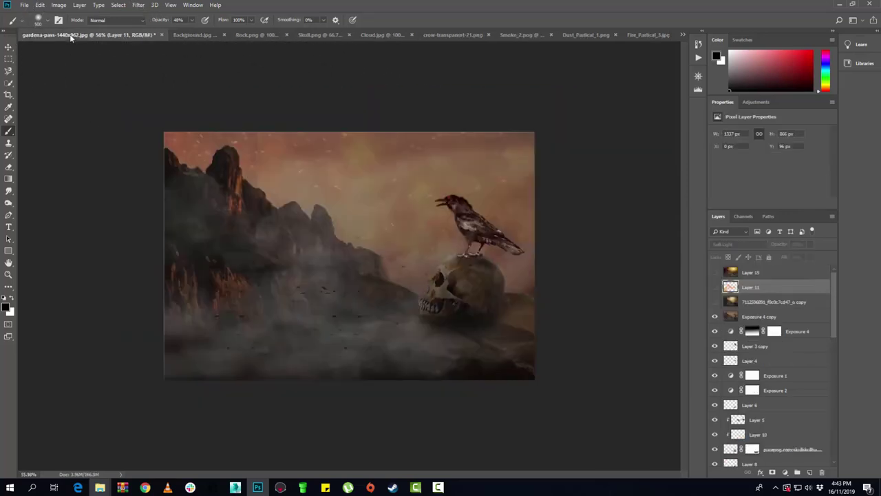
{"action": "left_click", "coordinate": [196, 35]}
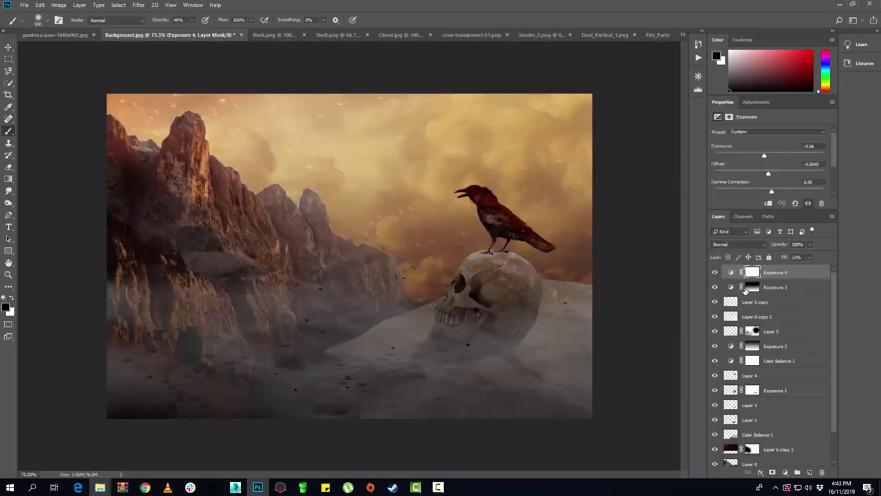
{"action": "left_click", "coordinate": [789, 274]}
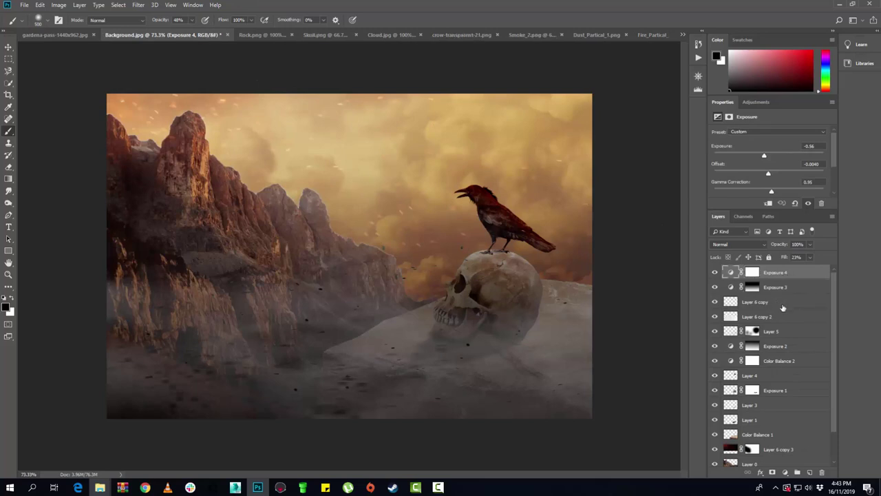
{"action": "left_click", "coordinate": [788, 303]}
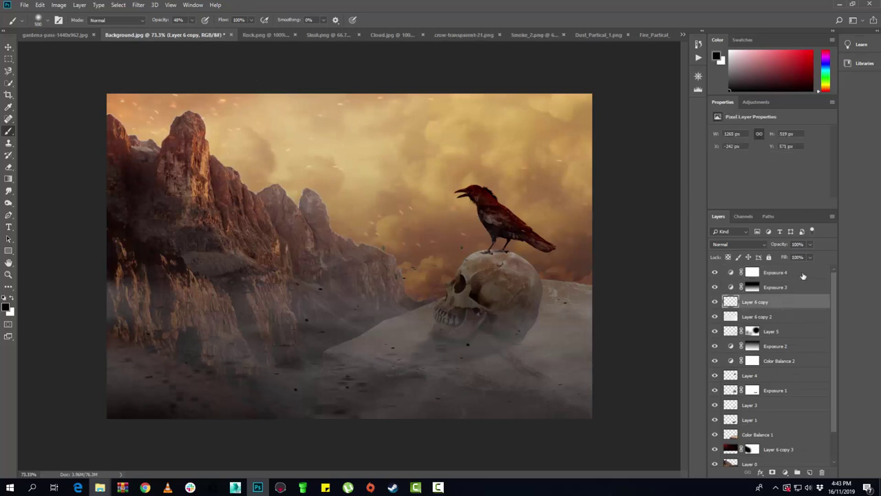
{"action": "left_click", "coordinate": [803, 275]}
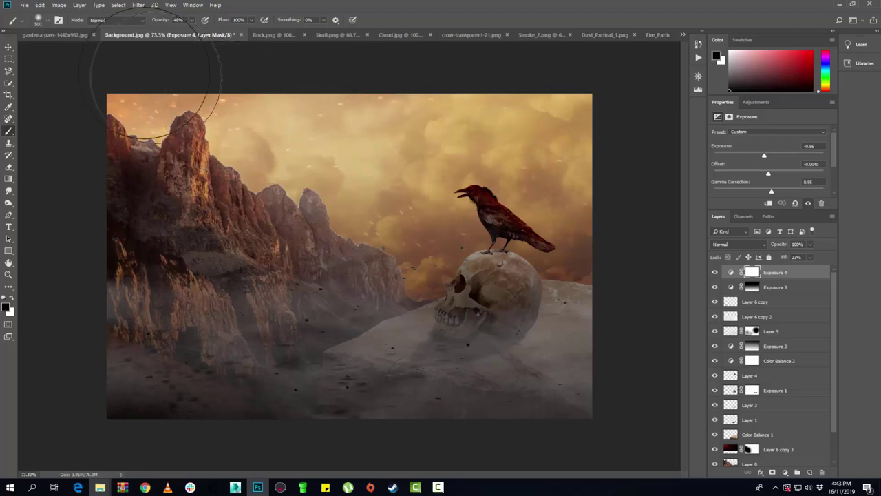
- Open Smoke_1.jpg, unlock its layer, and drag it into the composite as a new layer
{"action": "left_click", "coordinate": [25, 5]}
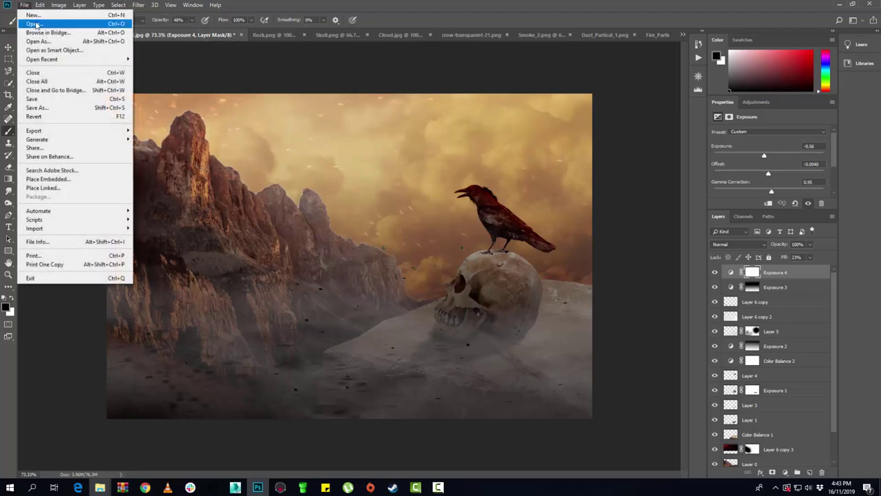
{"action": "left_click", "coordinate": [37, 24]}
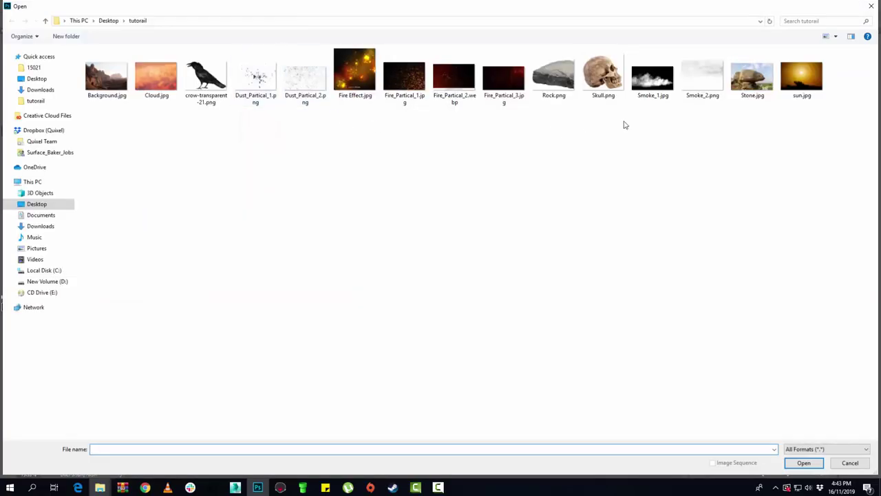
{"action": "left_click", "coordinate": [654, 81]}
{"action": "left_click", "coordinate": [804, 462]}
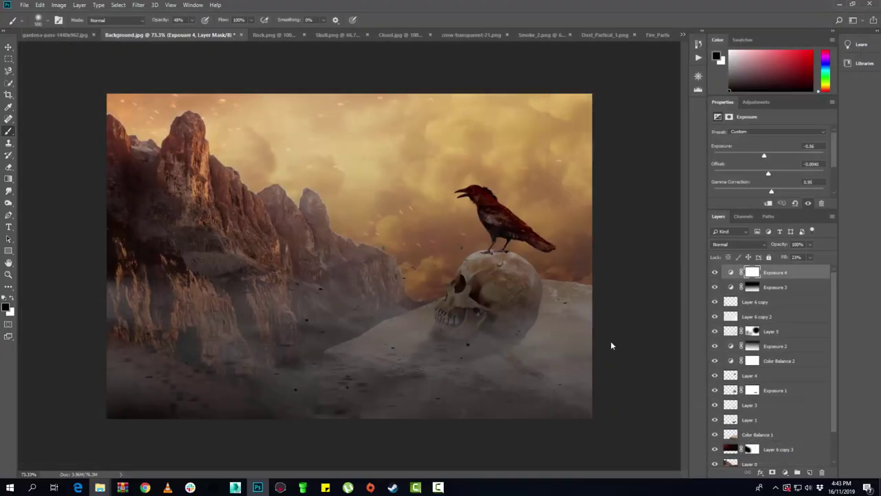
{"action": "left_click", "coordinate": [8, 46]}
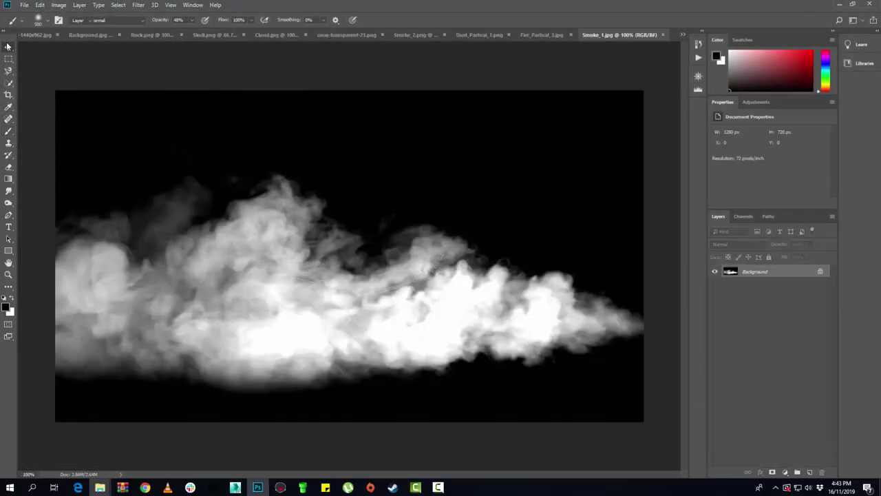
{"action": "left_click", "coordinate": [819, 271]}
{"action": "left_click_drag", "start_coordinate": [282, 236], "coordinate": [80, 40]}
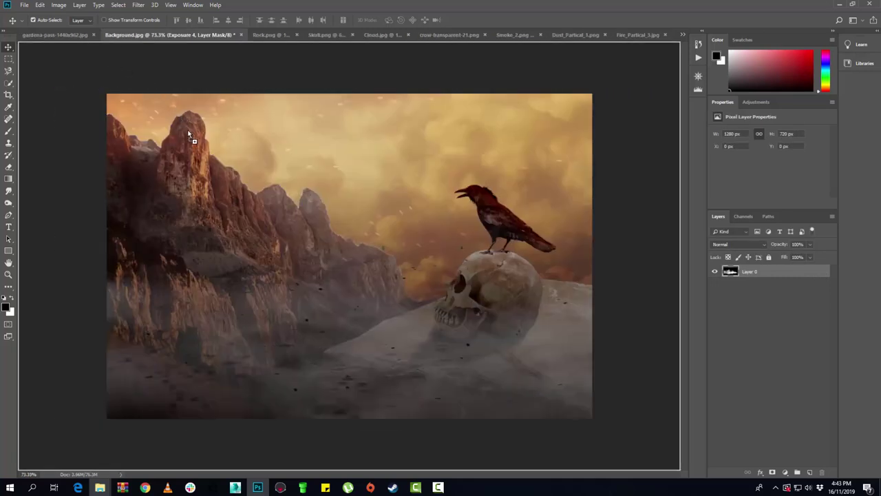
{"action": "mouse_move", "coordinate": [80, 40]}
{"action": "left_mouse_down"}
{"action": "mouse_move", "coordinate": [322, 249]}
{"action": "mouse_move", "coordinate": [286, 237]}
{"action": "left_mouse_up"}
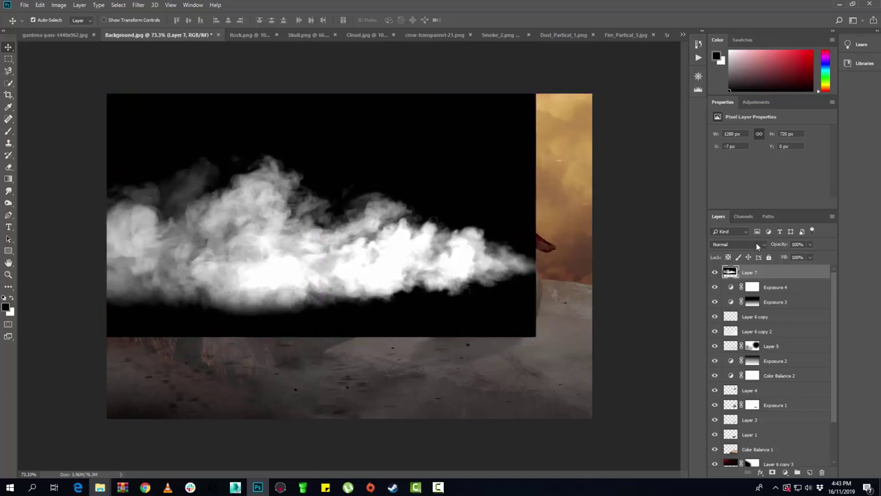
- Set the smoke Layer 7 to Screen blending at 35% fill
{"action": "left_click", "coordinate": [754, 243]}
{"action": "left_click", "coordinate": [742, 321]}
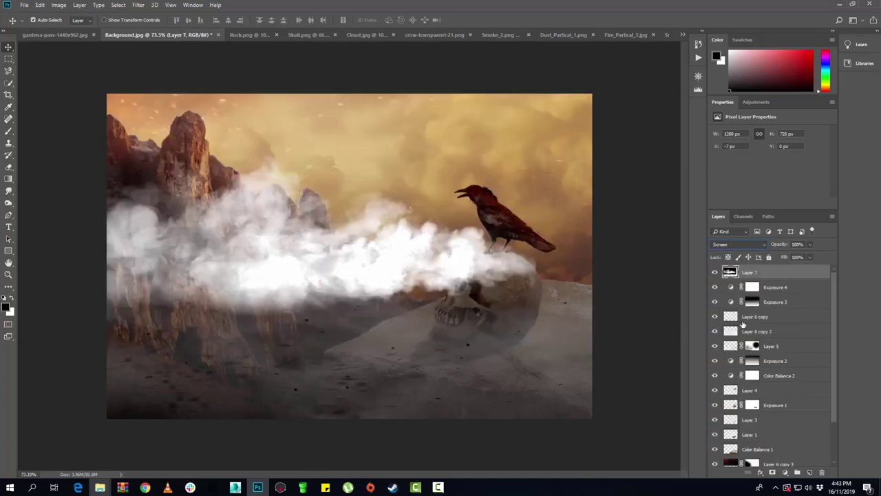
{"action": "left_click", "coordinate": [811, 257]}
{"action": "left_click_drag", "start_coordinate": [808, 271], "coordinate": [783, 270]}
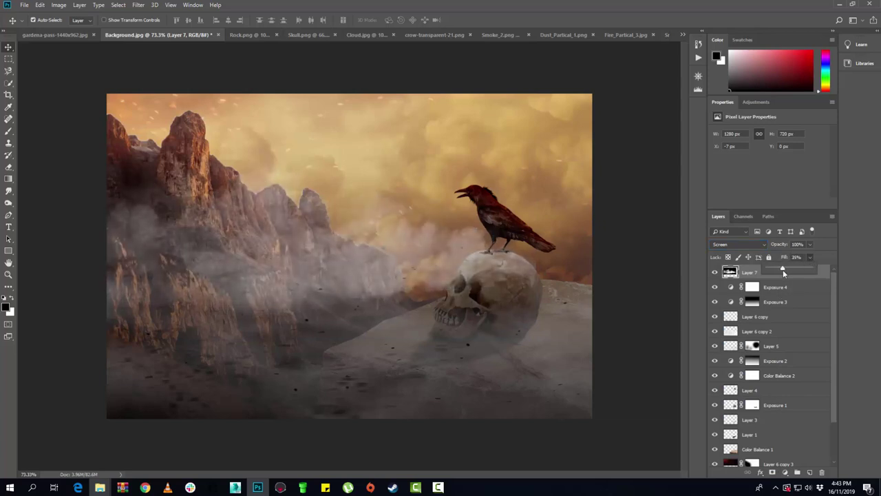
{"action": "left_click", "coordinate": [761, 276]}
{"action": "left_click", "coordinate": [65, 6]}
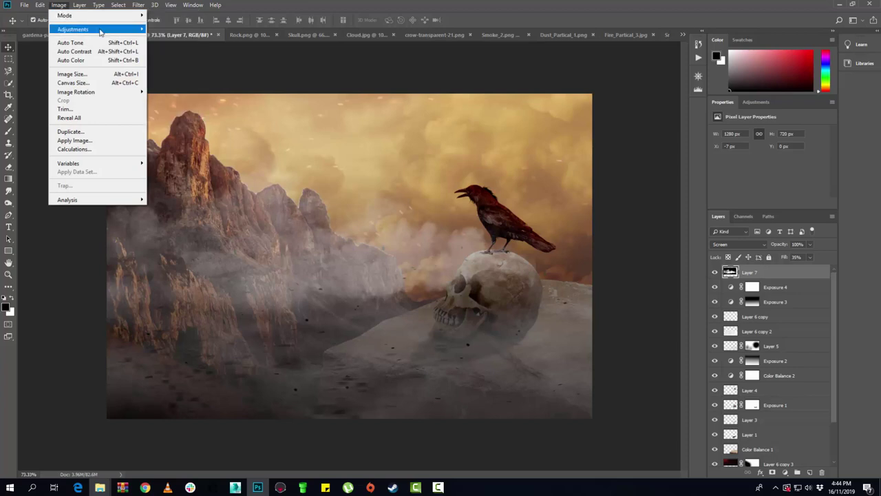
- Apply Hue/Saturation to the smoke layer with Lightness at -16
{"action": "mouse_move", "coordinate": [73, 29]}
{"action": "left_click", "coordinate": [174, 78]}
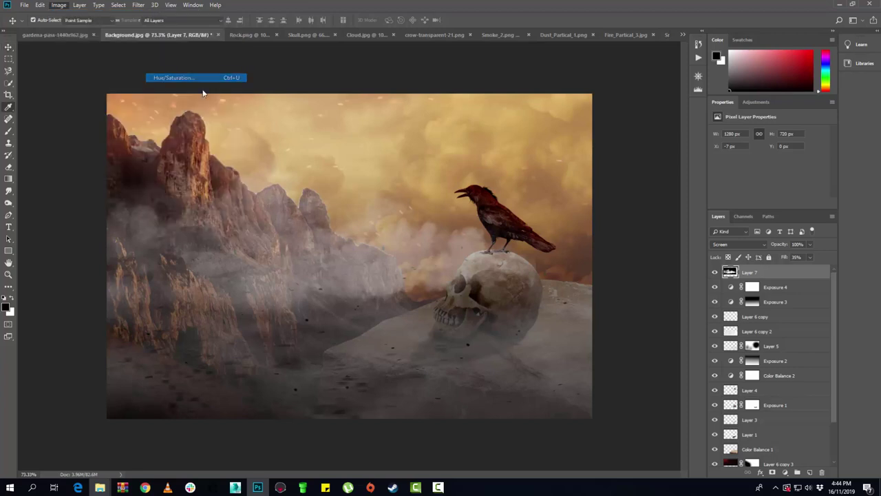
{"action": "left_click_drag", "start_coordinate": [612, 209], "coordinate": [592, 210]}
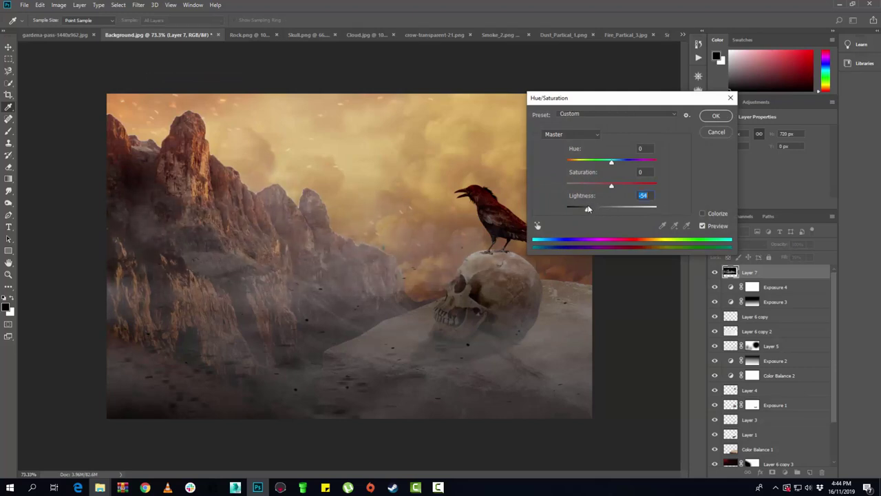
{"action": "left_click_drag", "start_coordinate": [592, 210], "coordinate": [604, 208]}
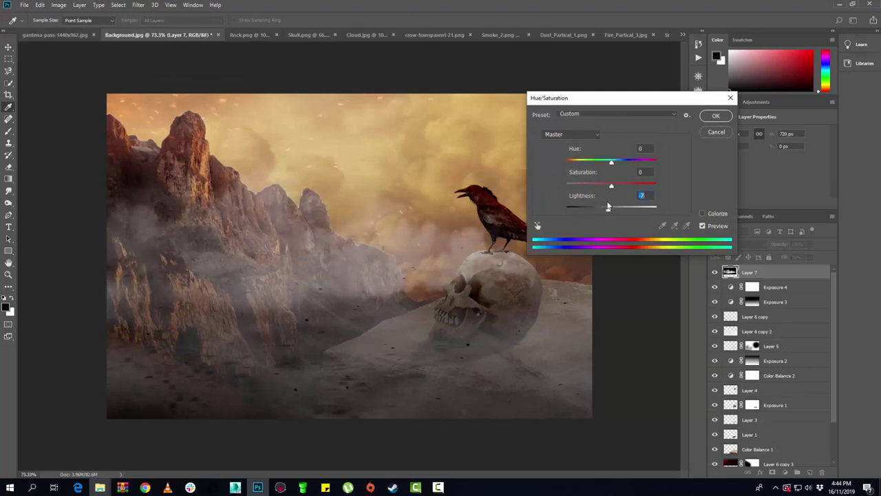
{"action": "left_click", "coordinate": [702, 118]}
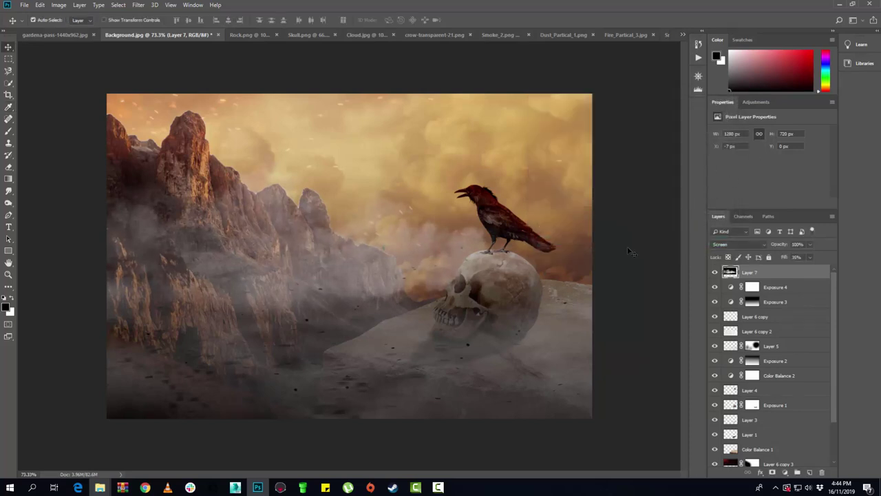
- Add a mask to smoke Layer 7, paint at 100% opacity, and invert it to clear mist around the skull
{"action": "left_click", "coordinate": [771, 473]}
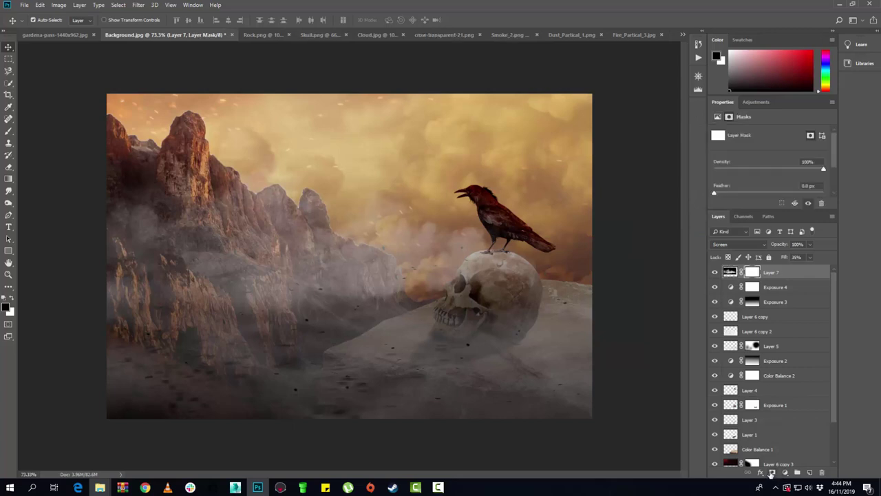
{"action": "left_click", "coordinate": [8, 131]}
{"action": "left_click_drag", "start_coordinate": [475, 254], "coordinate": [422, 207]}
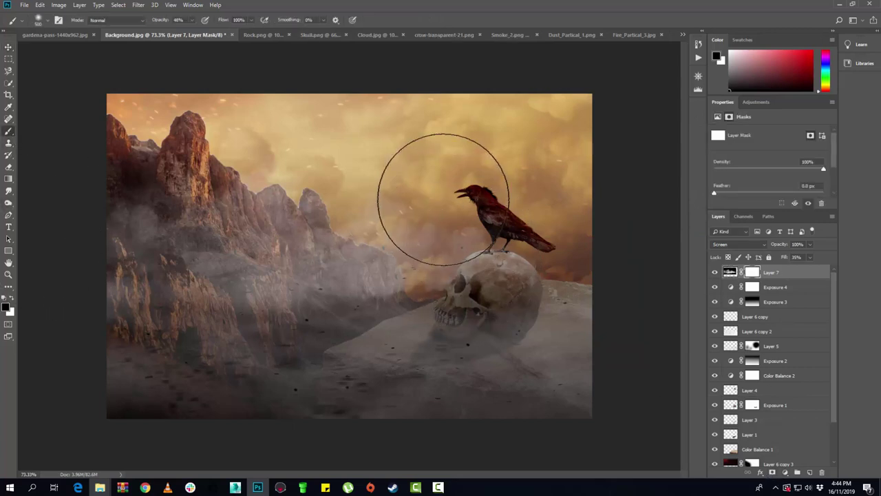
{"action": "left_click", "coordinate": [193, 20]}
{"action": "left_click_drag", "start_coordinate": [202, 32], "coordinate": [219, 33]}
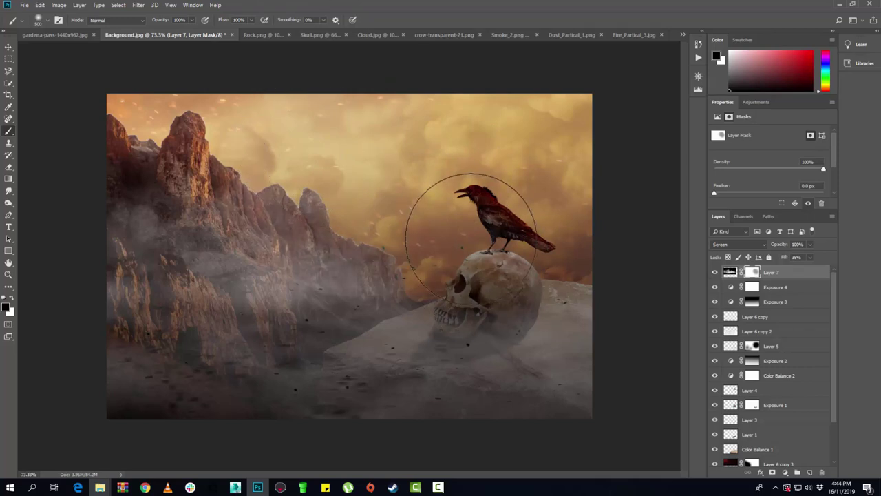
{"action": "key", "text": "ctrl+i"}
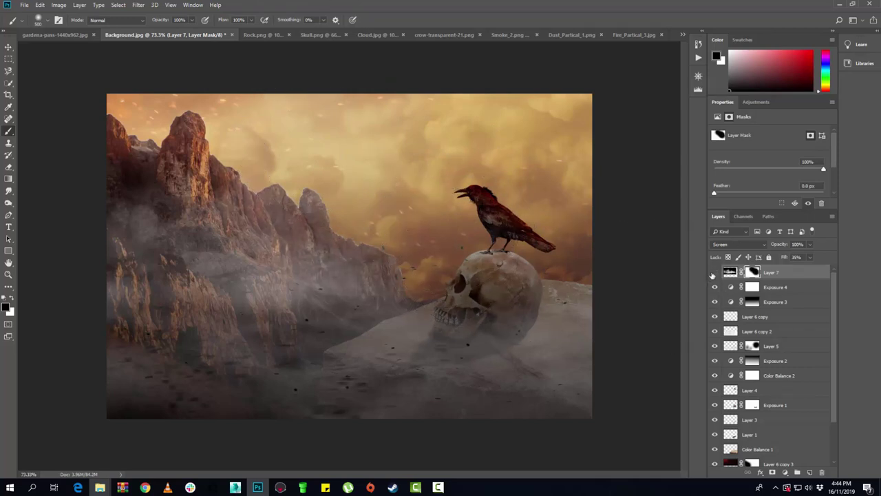
- Move Layer 7 below Exposure 3 and lower its Fill to 36%
{"action": "left_click", "coordinate": [713, 273]}
{"action": "left_click", "coordinate": [714, 273]}
{"action": "left_click", "coordinate": [714, 273]}
{"action": "left_click_drag", "start_coordinate": [790, 275], "coordinate": [798, 307]}
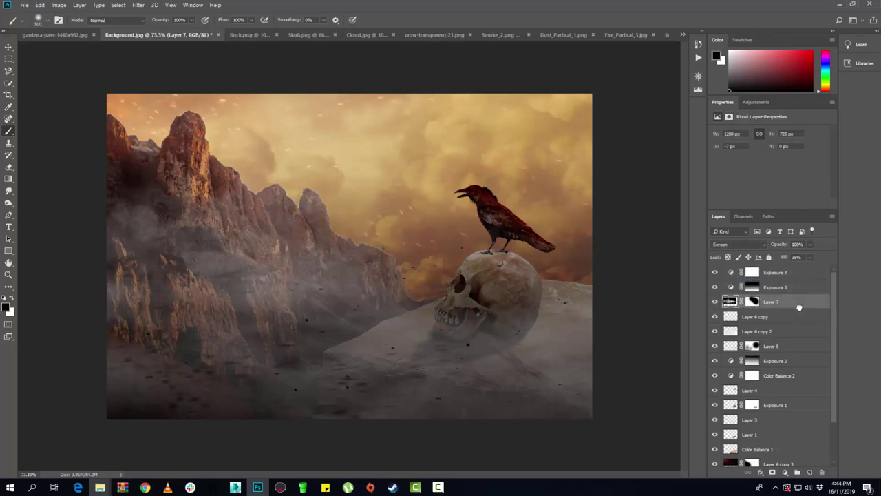
{"action": "left_click", "coordinate": [714, 301]}
{"action": "left_click_drag", "start_coordinate": [805, 271], "coordinate": [804, 271]}
- Select Layer 6 copy 2 and lower its Fill from 100% to about 67%
{"action": "scroll", "coordinate": [732, 303], "scroll_direction": "down", "scroll_amount": 1}
{"action": "scroll", "coordinate": [733, 313], "scroll_direction": "down", "scroll_amount": 2}
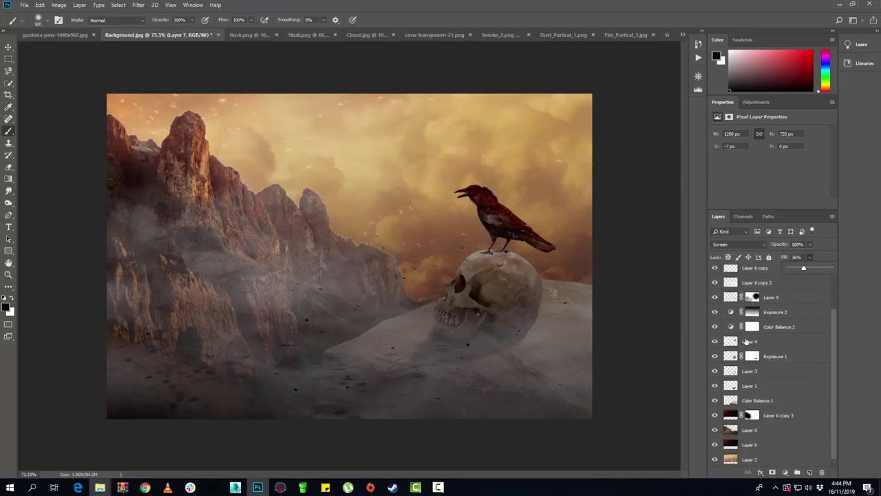
{"action": "scroll", "coordinate": [726, 344], "scroll_direction": "up", "scroll_amount": 1}
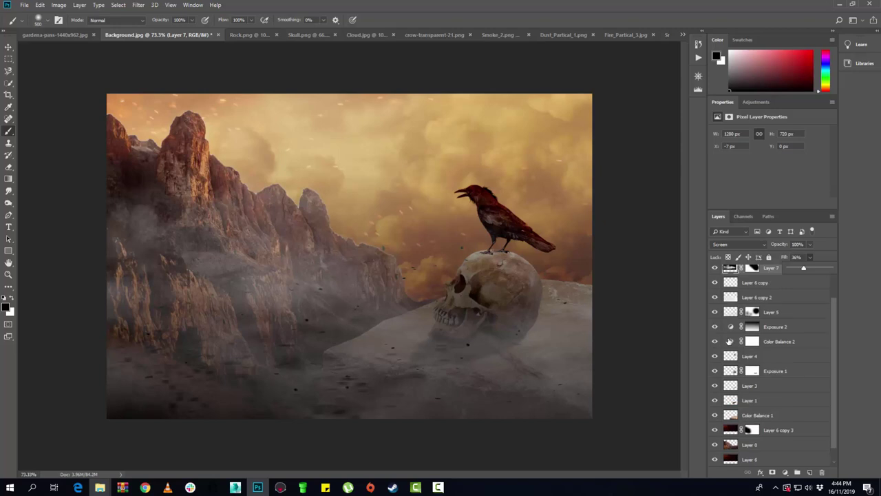
{"action": "left_click", "coordinate": [715, 282]}
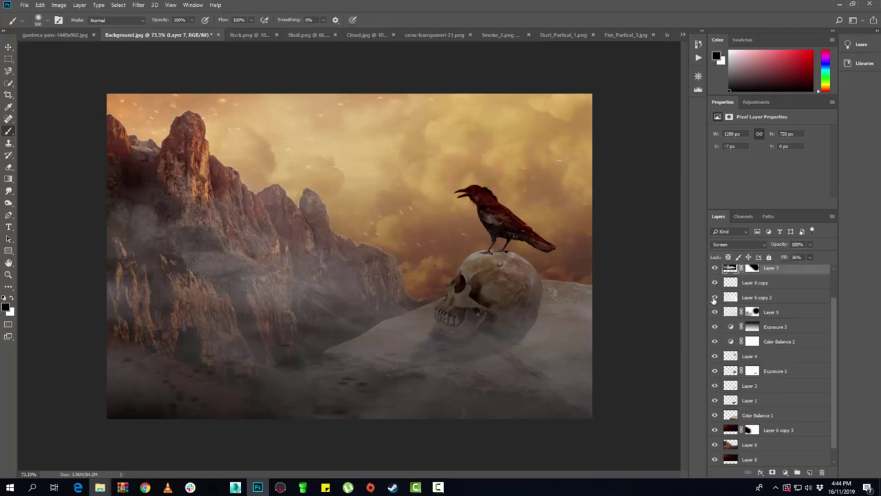
{"action": "left_click", "coordinate": [755, 298]}
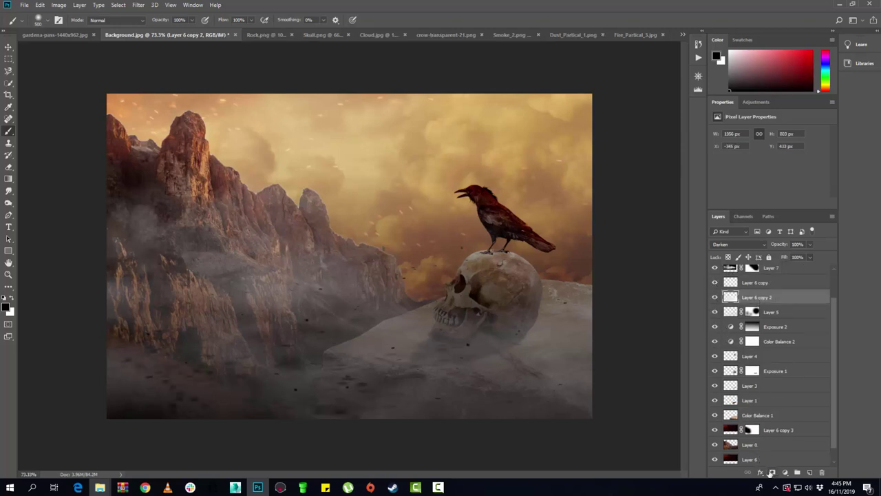
{"action": "left_click", "coordinate": [749, 286]}
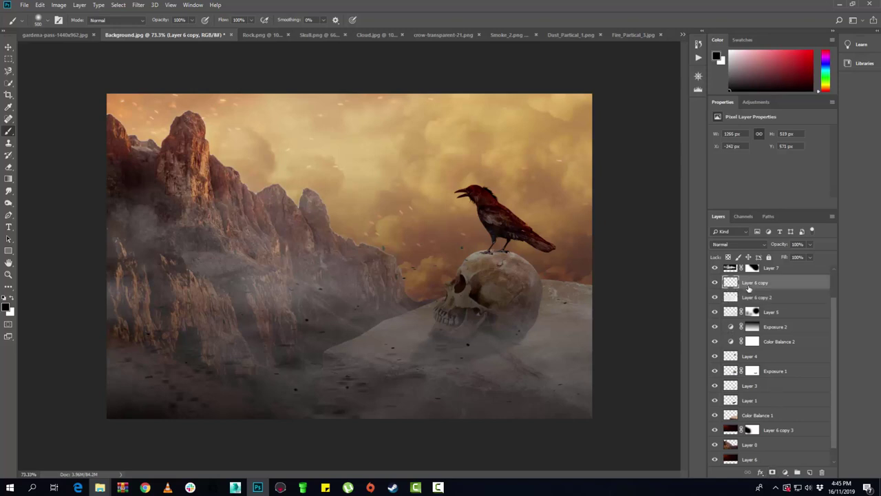
{"action": "left_click", "coordinate": [752, 298]}
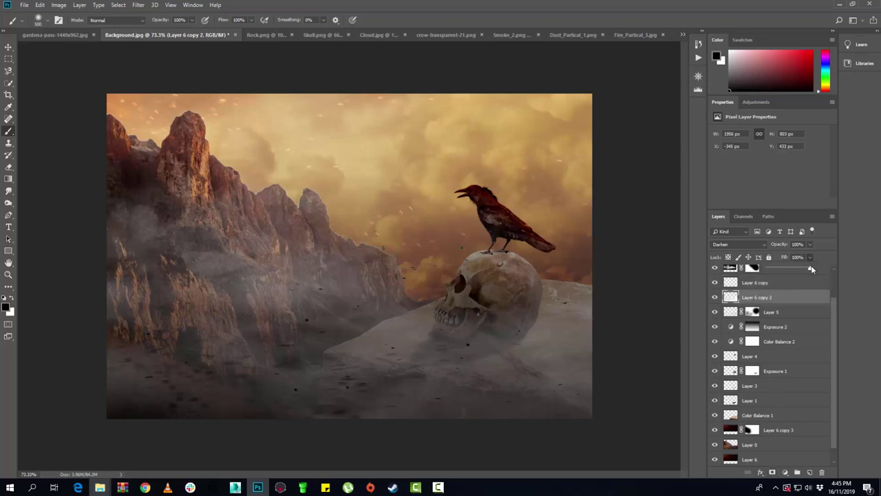
{"action": "left_click_drag", "start_coordinate": [811, 269], "coordinate": [797, 270]}
{"action": "scroll", "coordinate": [778, 354], "scroll_direction": "up", "scroll_amount": 2}
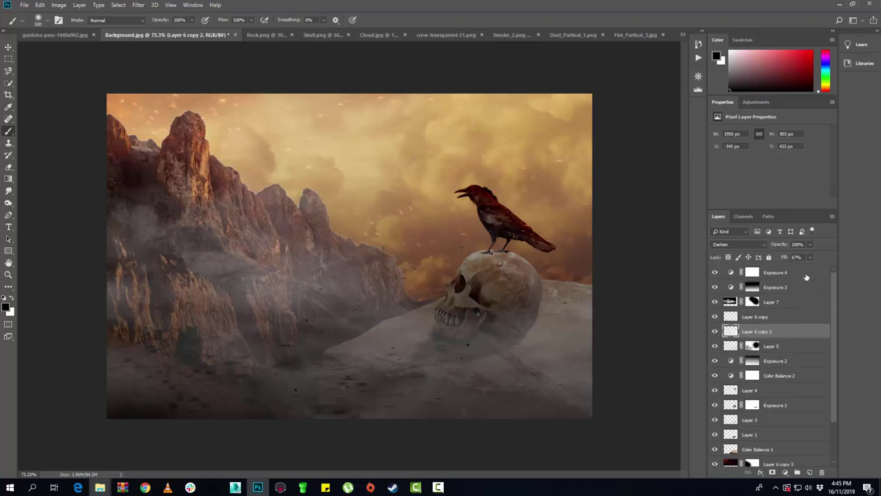
{"action": "left_click", "coordinate": [791, 273]}
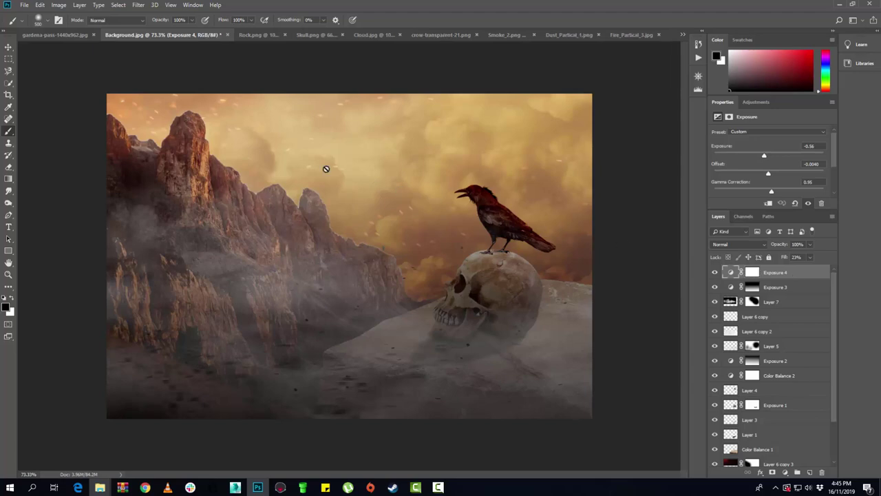
{"action": "left_click", "coordinate": [24, 5]}
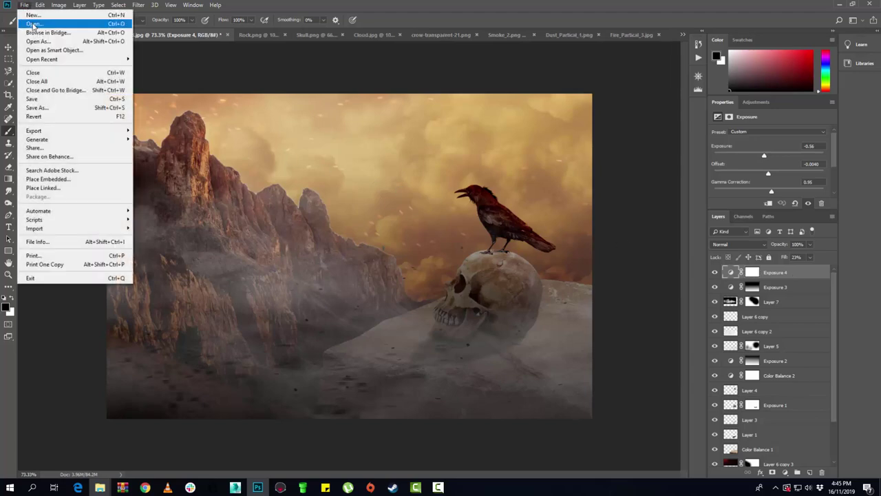
{"action": "left_click", "coordinate": [33, 24]}
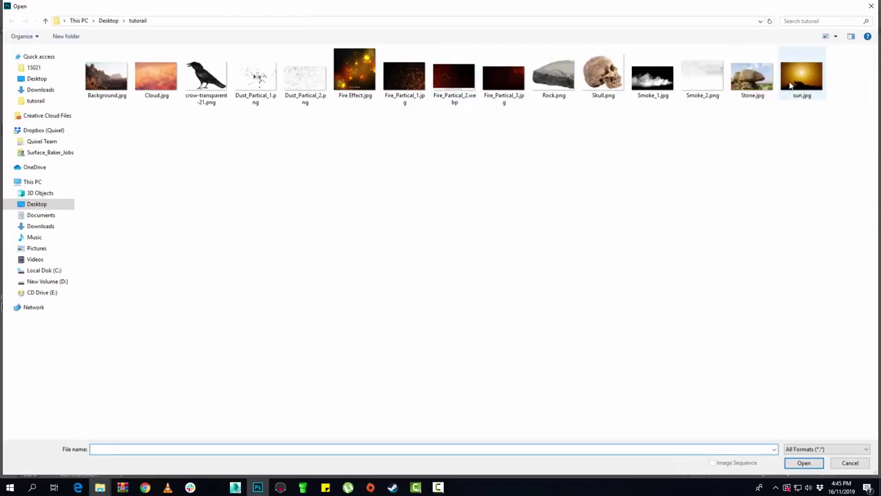
{"action": "left_click", "coordinate": [786, 96]}
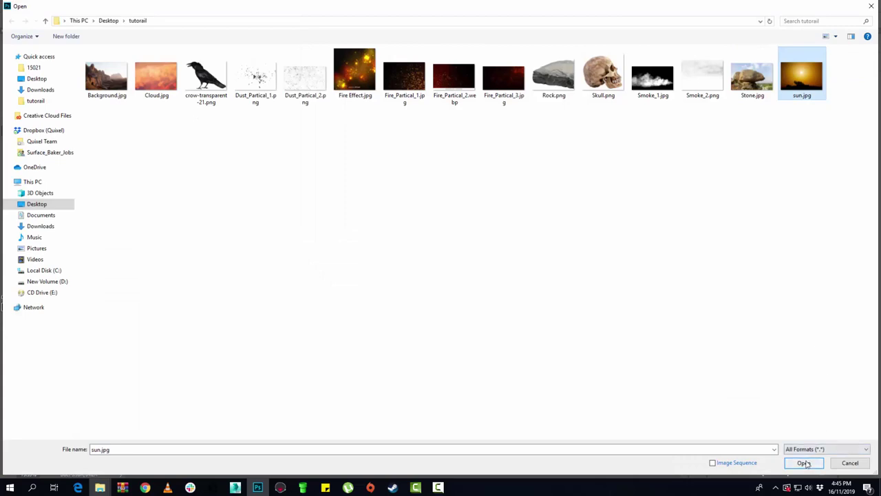
{"action": "left_click", "coordinate": [849, 463]}
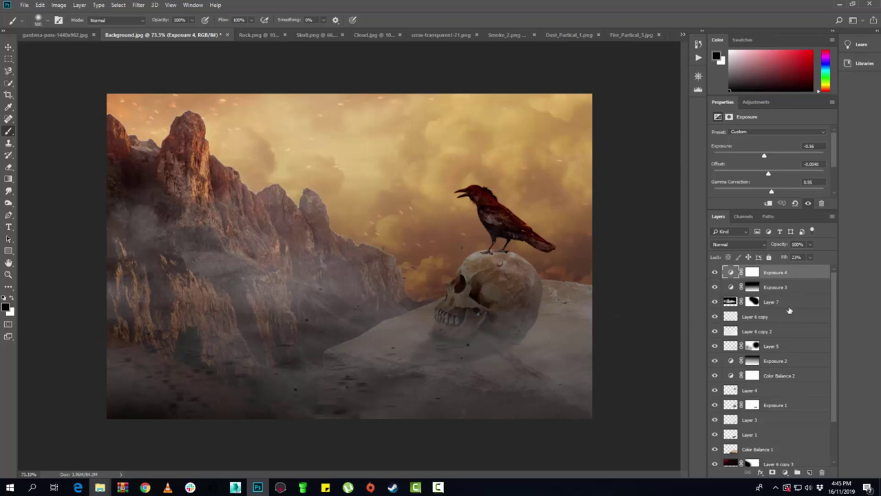
{"action": "scroll", "coordinate": [786, 329], "scroll_direction": "down", "scroll_amount": 3}
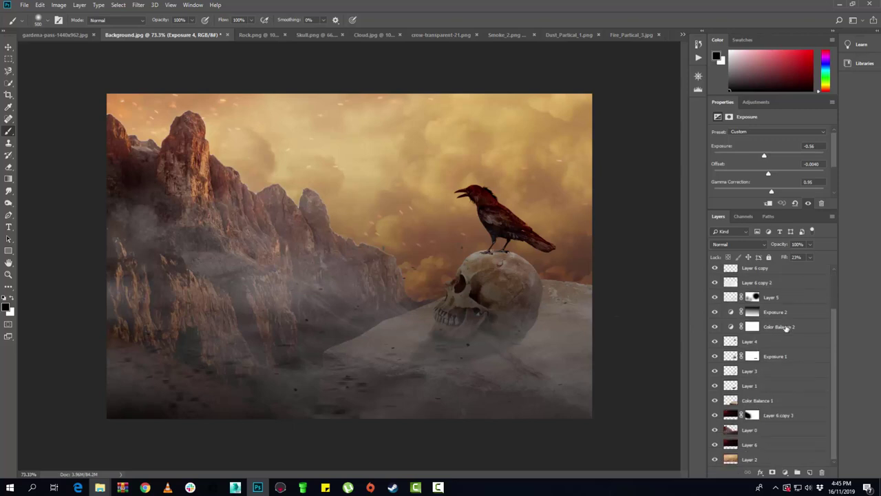
{"action": "left_click", "coordinate": [775, 459], "text": "shift"}
{"action": "scroll", "coordinate": [781, 444], "scroll_direction": "up", "scroll_amount": 2}
- Duplicate all selected layers and merge the copies into a single Exposure 4 copy layer
{"action": "scroll", "coordinate": [784, 433], "scroll_direction": "down", "scroll_amount": 2}
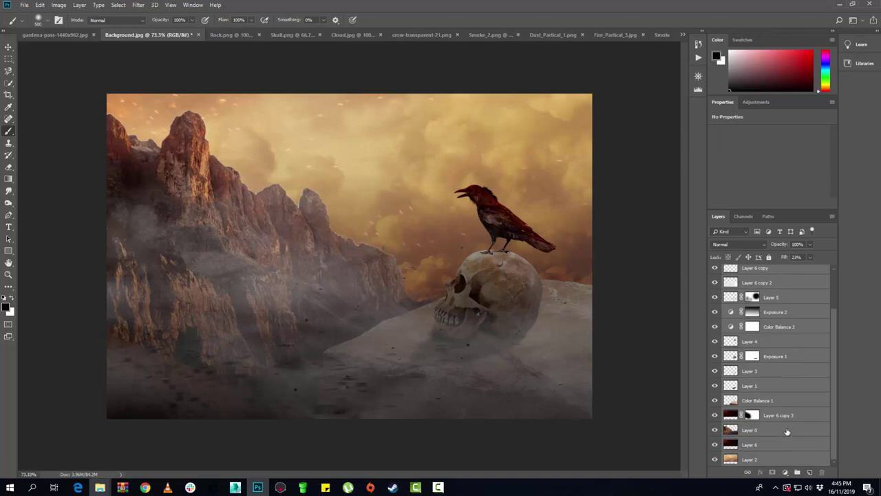
{"action": "right_click", "coordinate": [795, 295]}
{"action": "left_click", "coordinate": [713, 158]}
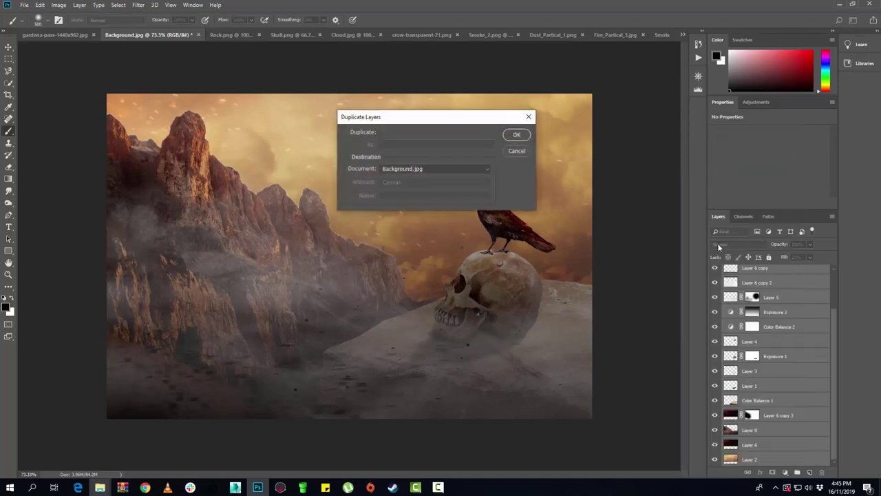
{"action": "left_click", "coordinate": [521, 137]}
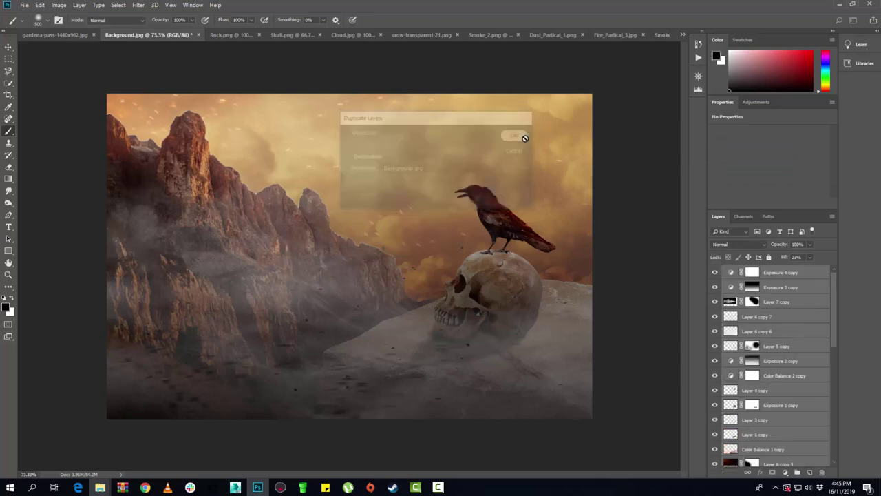
{"action": "right_click", "coordinate": [814, 275]}
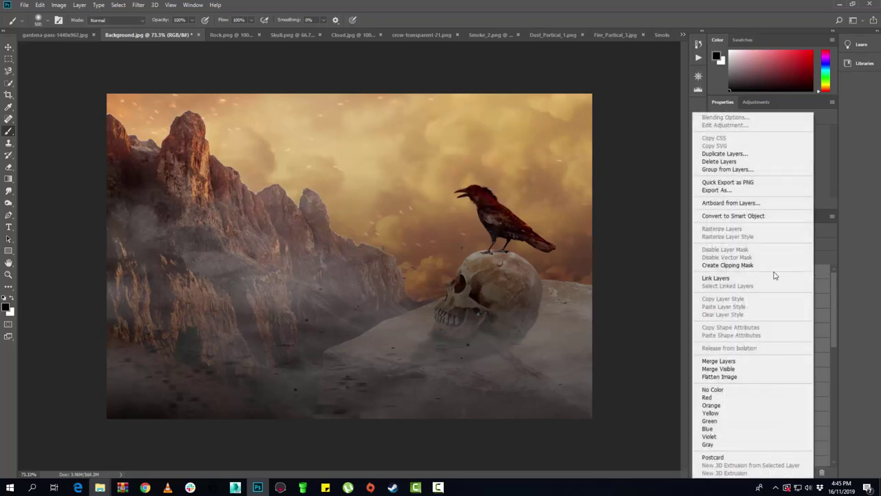
{"action": "left_click", "coordinate": [734, 360]}
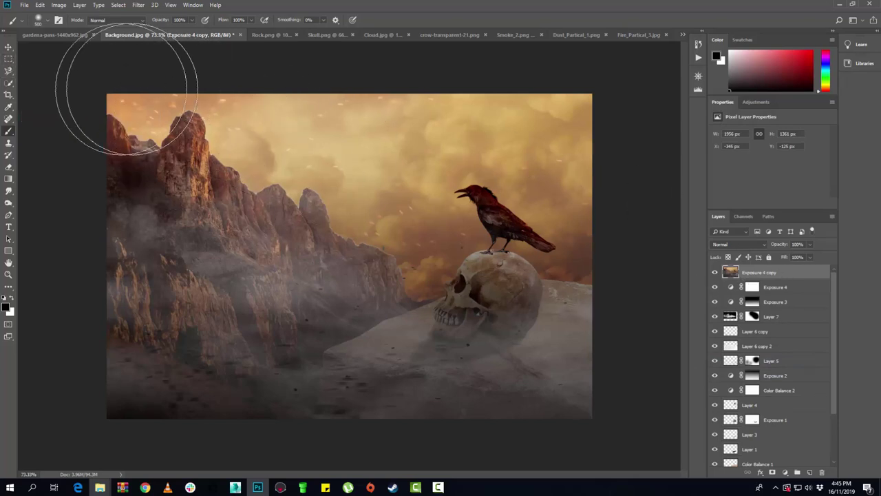
- Open sun.jpg, unlock its layer, and drag it into the composite as a new layer
{"action": "left_click", "coordinate": [24, 5]}
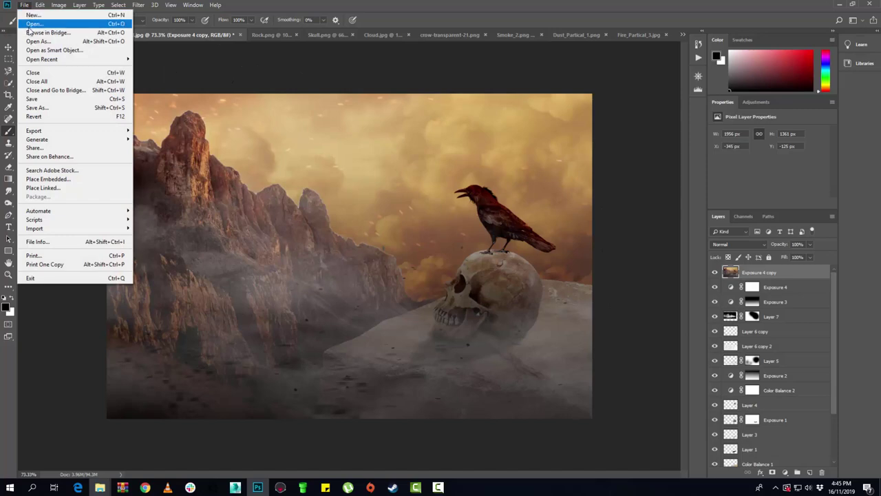
{"action": "left_click", "coordinate": [31, 25]}
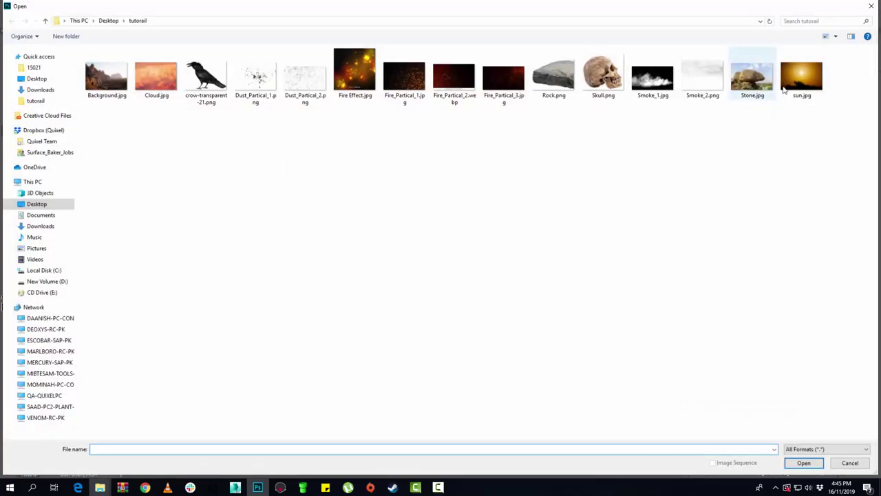
{"action": "left_click", "coordinate": [785, 84]}
{"action": "left_click", "coordinate": [804, 462]}
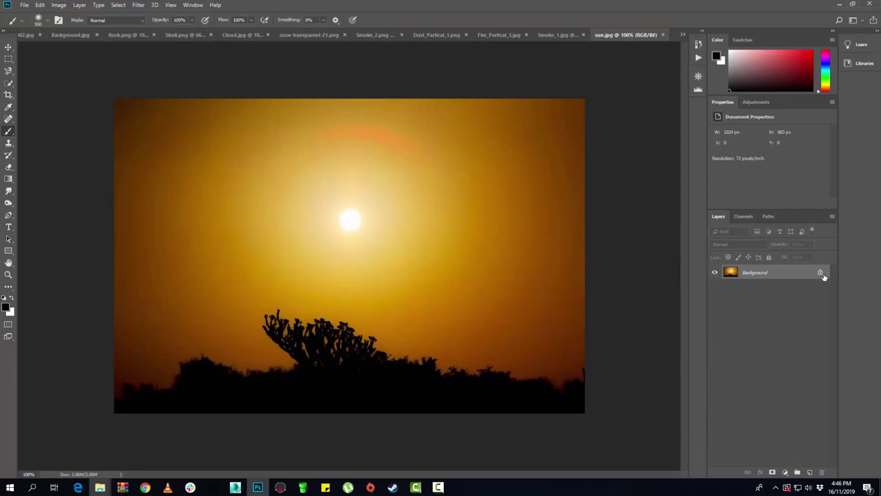
{"action": "left_click", "coordinate": [820, 273]}
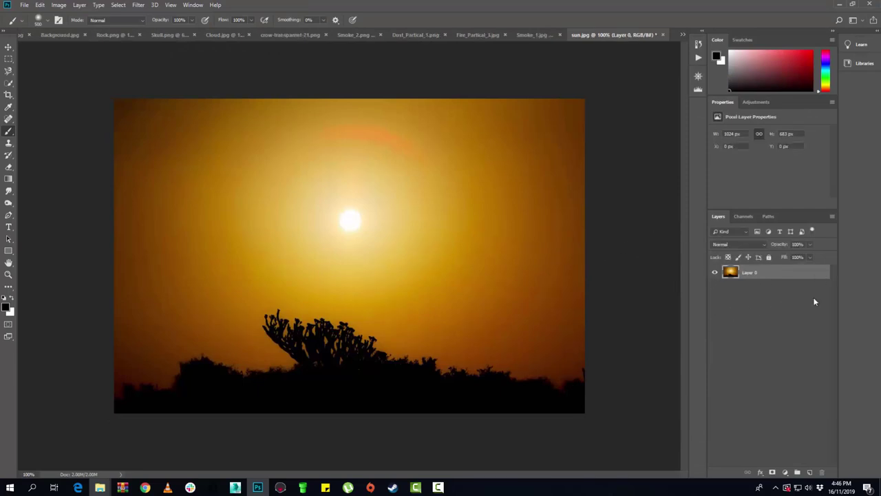
{"action": "left_click", "coordinate": [8, 47]}
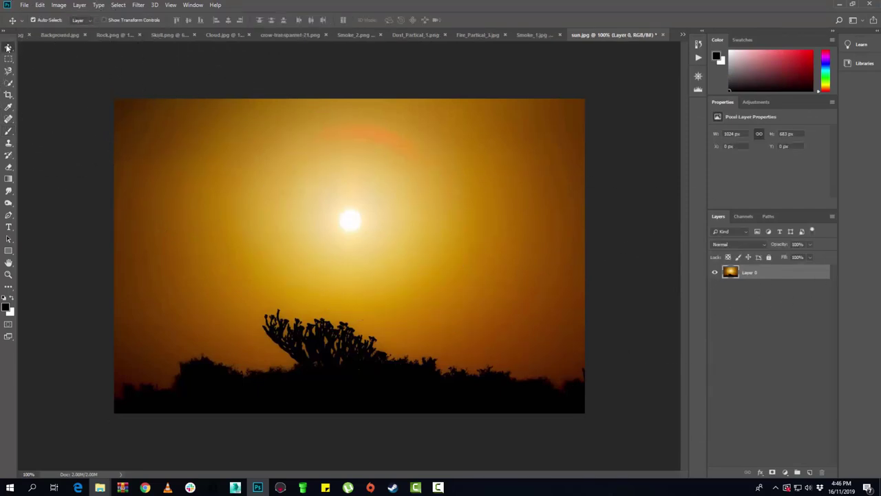
{"action": "left_click_drag", "start_coordinate": [444, 227], "coordinate": [73, 46]}
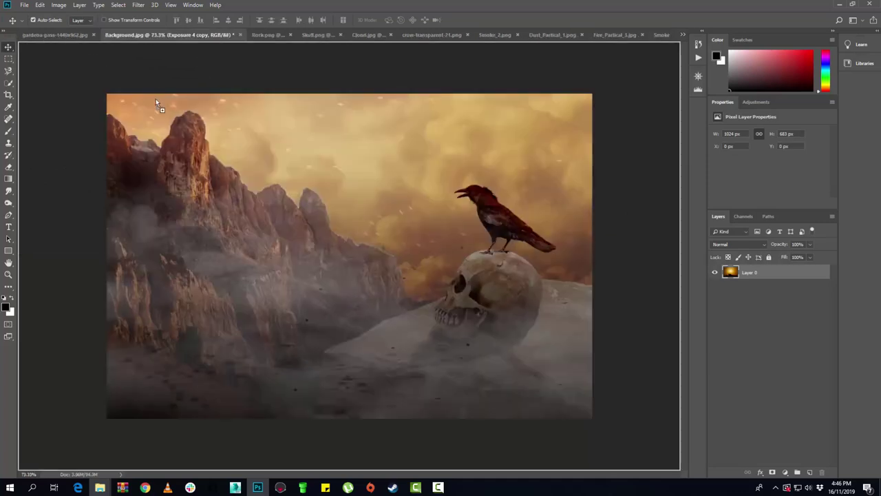
{"action": "left_click_drag", "start_coordinate": [72, 46], "coordinate": [369, 203]}
- Scale up and reposition the placed sunset image over the canvas
{"action": "key", "text": "ctrl+t"}
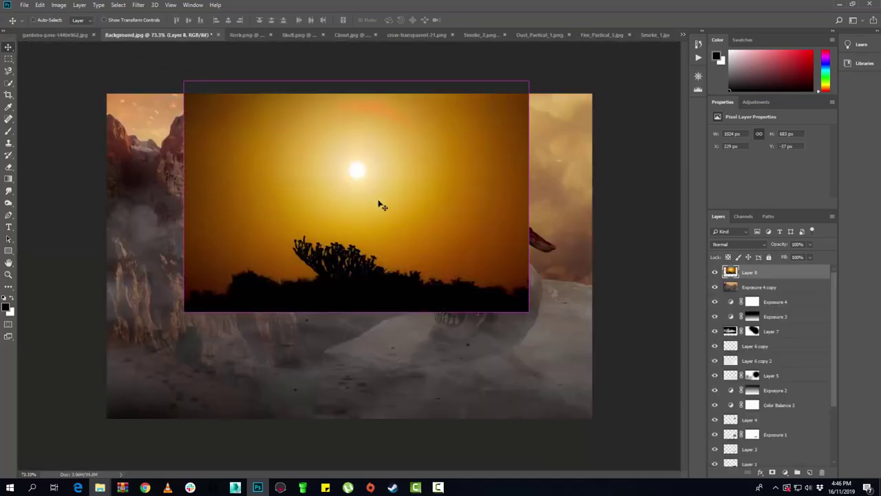
{"action": "left_click_drag", "start_coordinate": [529, 311], "coordinate": [559, 328]}
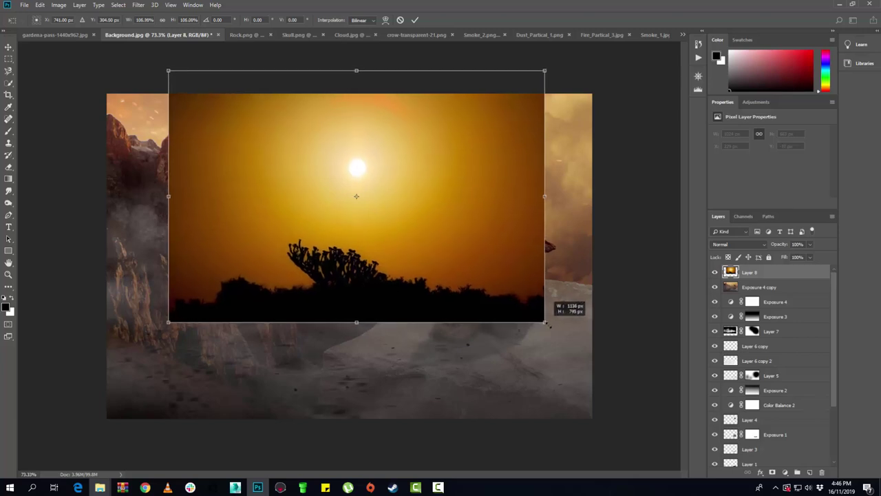
{"action": "left_click_drag", "start_coordinate": [466, 277], "coordinate": [481, 277]}
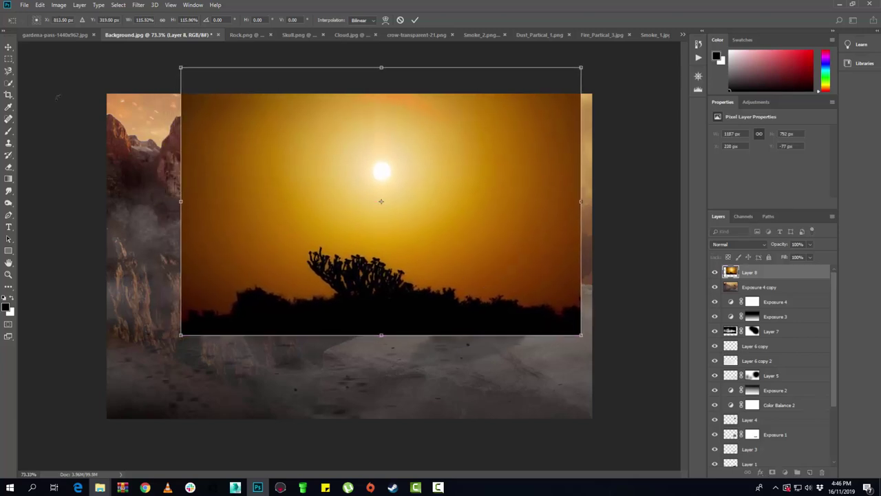
{"action": "left_click", "coordinate": [9, 48]}
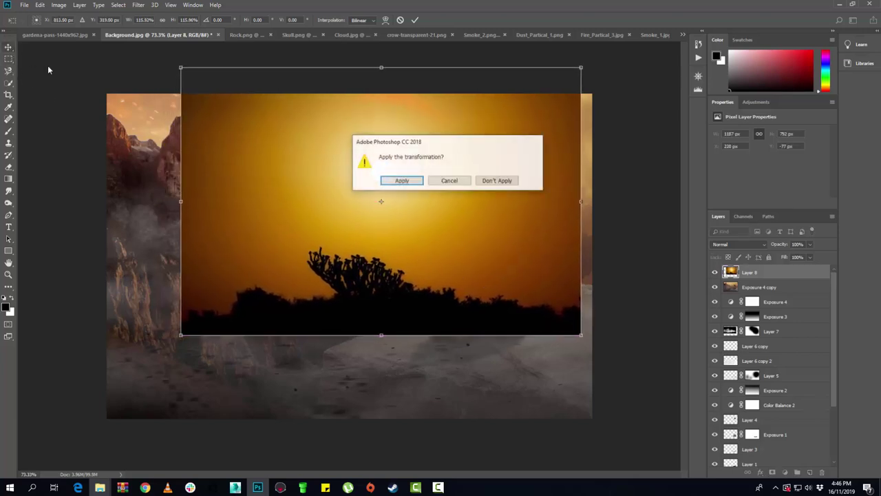
{"action": "left_click", "coordinate": [403, 183]}
- Set the sunset Layer 8's blend mode to Screen, after briefly trying Lighten
{"action": "left_click", "coordinate": [738, 244]}
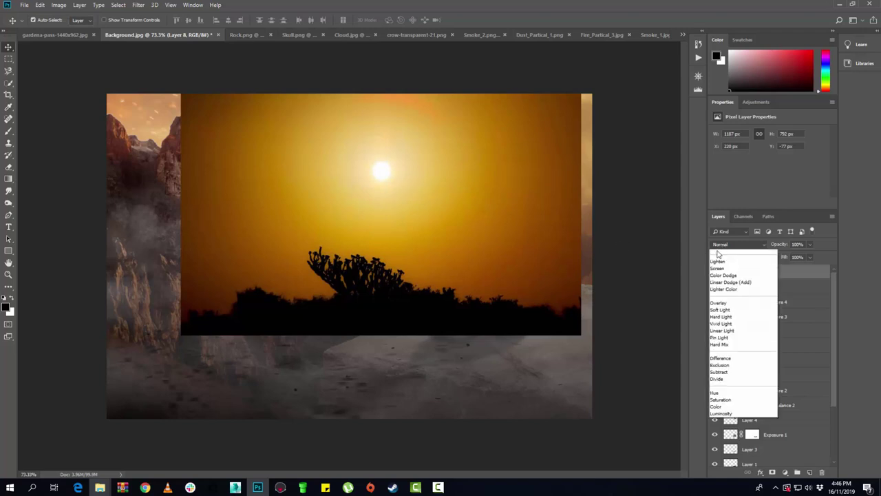
{"action": "left_click", "coordinate": [737, 322]}
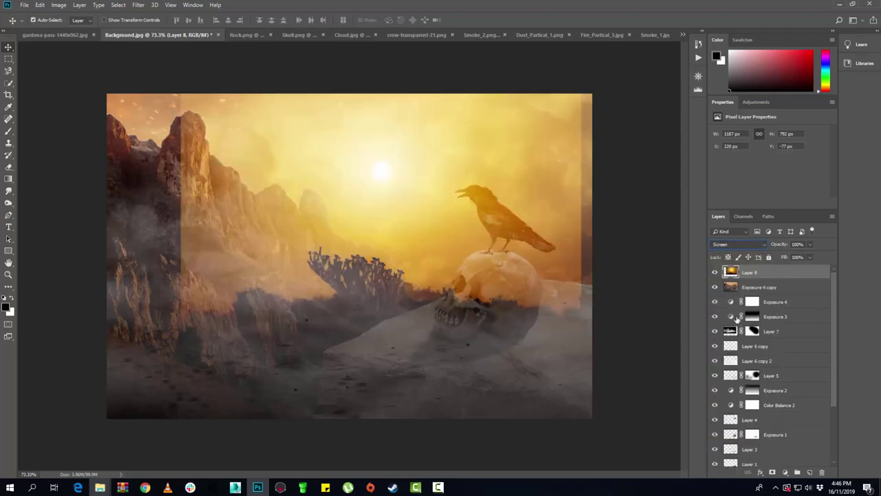
{"action": "left_click", "coordinate": [747, 244]}
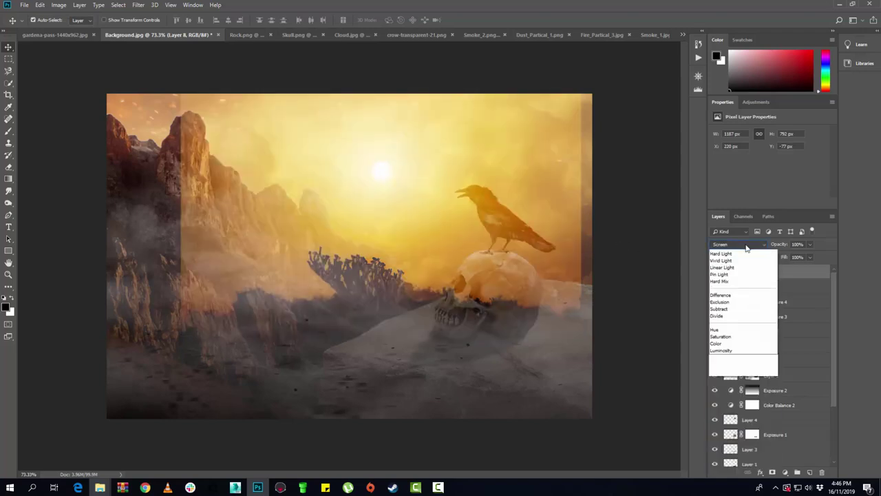
{"action": "left_click", "coordinate": [741, 317]}
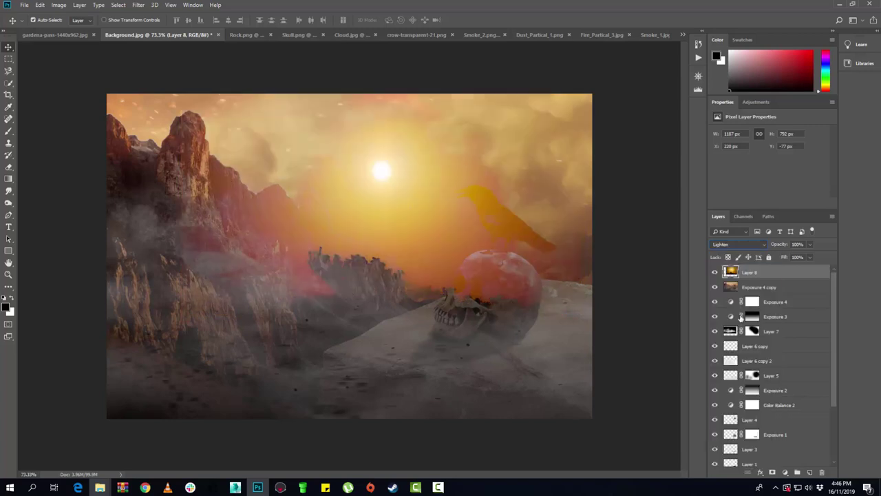
{"action": "left_click", "coordinate": [735, 244]}
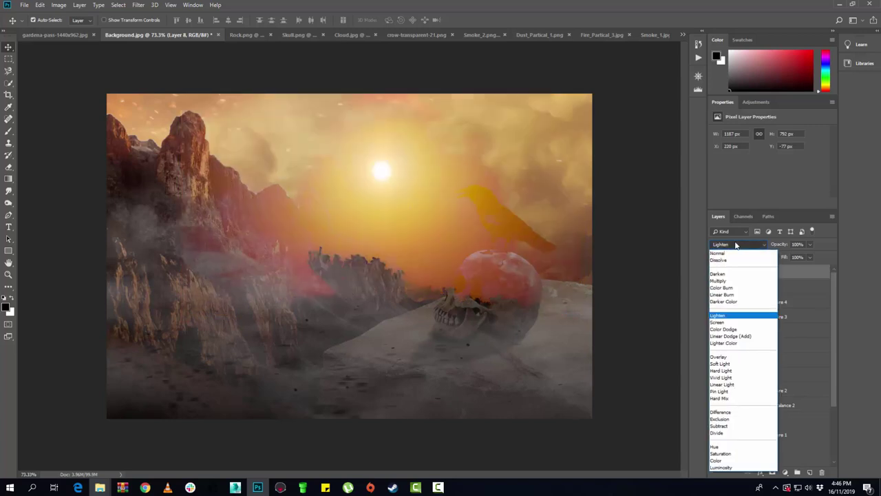
{"action": "left_click", "coordinate": [721, 321]}
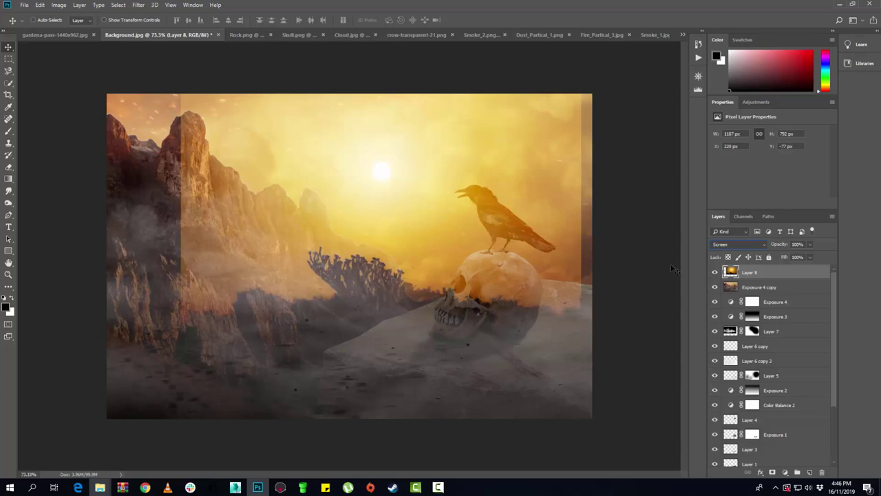
- Enlarge Layer 8 to about 114% and nudge it slightly upward
{"action": "key", "text": "ctrl+t"}
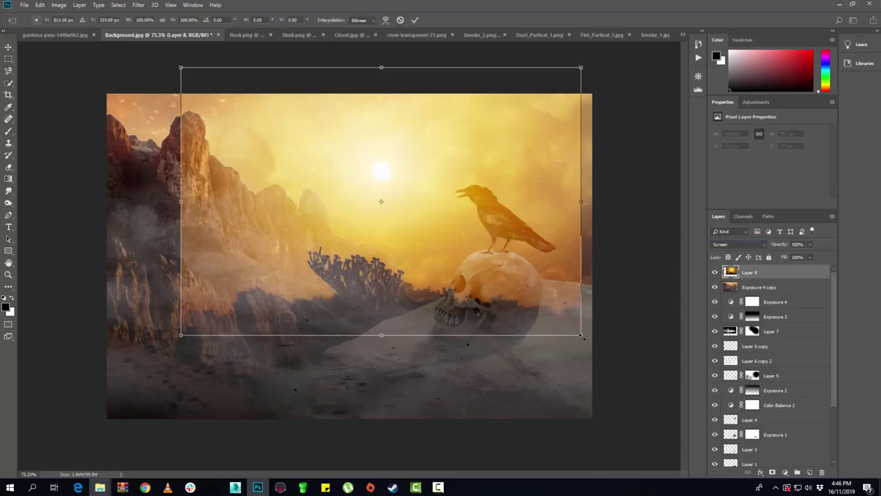
{"action": "left_click_drag", "start_coordinate": [581, 336], "coordinate": [609, 354]}
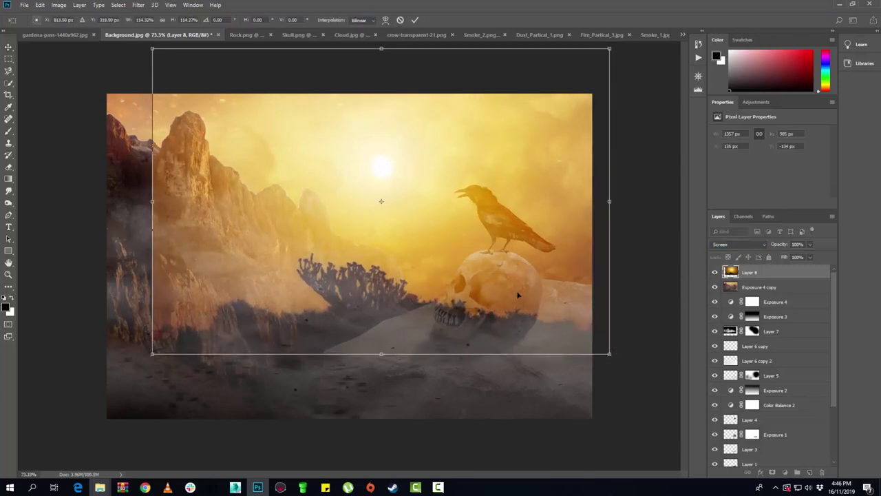
{"action": "left_click_drag", "start_coordinate": [518, 295], "coordinate": [523, 276]}
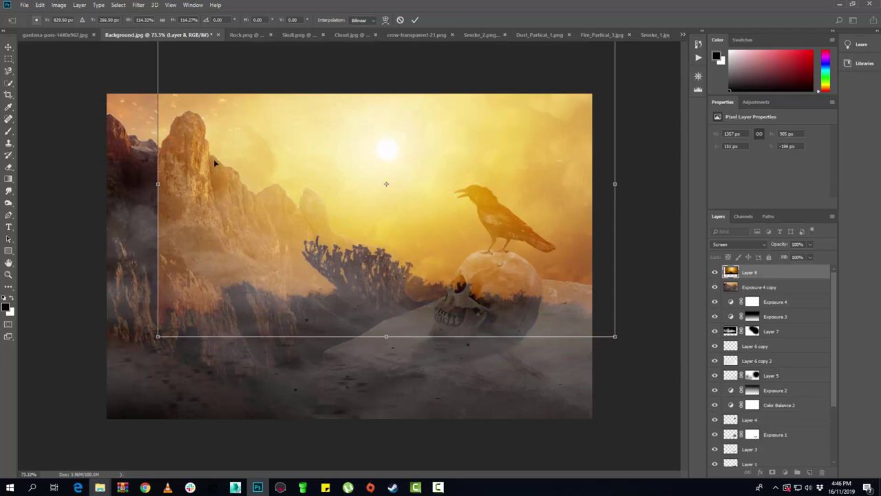
{"action": "key", "text": "m"}
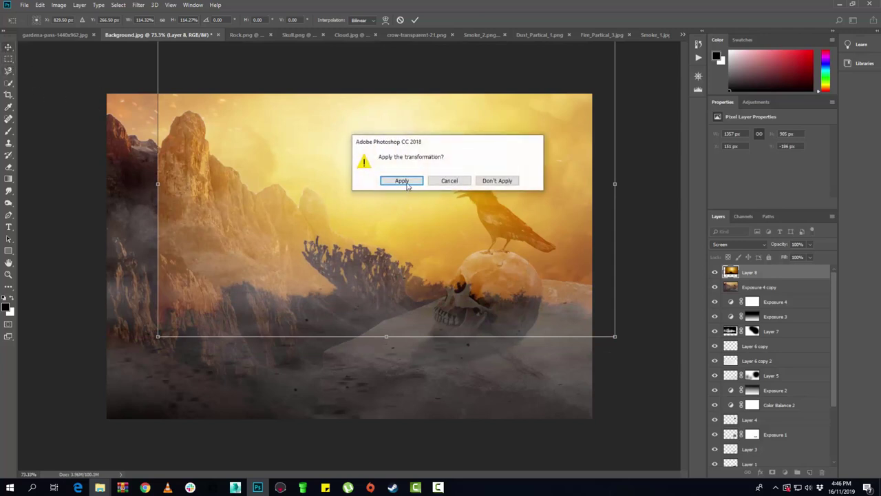
{"action": "left_click", "coordinate": [404, 181]}
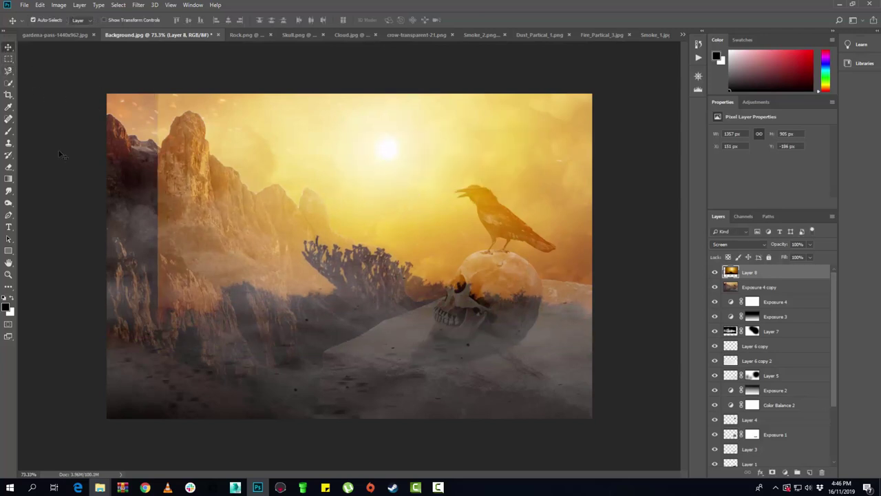
- Add a layer mask to sunset Layer 8 and brush out the dark left strip
{"action": "left_click", "coordinate": [8, 131]}
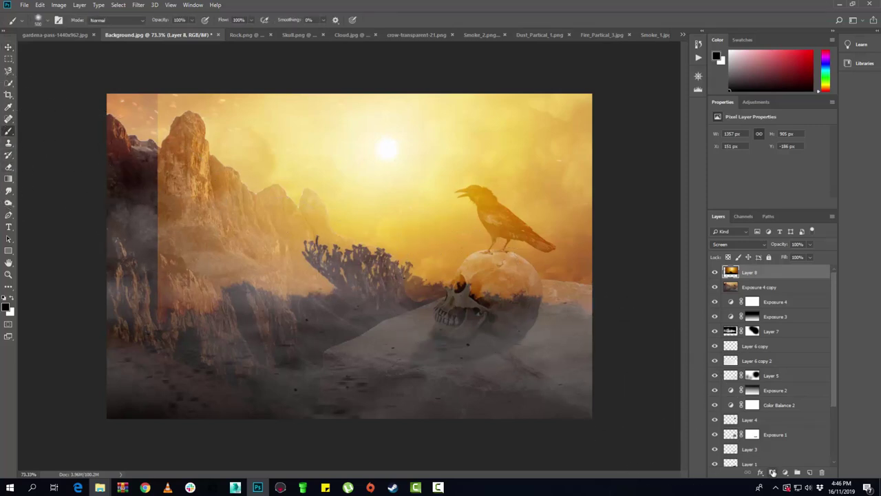
{"action": "left_click", "coordinate": [772, 472]}
{"action": "mouse_move", "coordinate": [154, 172]}
{"action": "left_mouse_down"}
{"action": "mouse_move", "coordinate": [131, 105]}
{"action": "mouse_move", "coordinate": [286, 403]}
{"action": "mouse_move", "coordinate": [345, 350]}
{"action": "mouse_move", "coordinate": [346, 335]}
{"action": "mouse_move", "coordinate": [374, 321]}
{"action": "mouse_move", "coordinate": [566, 402]}
{"action": "mouse_move", "coordinate": [515, 374]}
{"action": "mouse_move", "coordinate": [525, 378]}
{"action": "mouse_move", "coordinate": [521, 350]}
{"action": "mouse_move", "coordinate": [513, 362]}
{"action": "mouse_move", "coordinate": [590, 373]}
{"action": "mouse_move", "coordinate": [350, 411]}
{"action": "mouse_move", "coordinate": [482, 375]}
{"action": "mouse_move", "coordinate": [161, 413]}
{"action": "mouse_move", "coordinate": [256, 377]}
{"action": "mouse_move", "coordinate": [184, 282]}
{"action": "mouse_move", "coordinate": [122, 236]}
{"action": "mouse_move", "coordinate": [206, 285]}
{"action": "mouse_move", "coordinate": [472, 403]}
{"action": "mouse_move", "coordinate": [494, 347]}
{"action": "mouse_move", "coordinate": [472, 276]}
{"action": "left_mouse_up"}
- Mask the sunset glow off the skull and crow with a larger soft brush, then compare
{"action": "key", "text": "bracketleft"}
{"action": "key", "text": "bracketleft"}
{"action": "key", "text": "bracketleft"}
{"action": "mouse_move", "coordinate": [505, 227]}
{"action": "left_mouse_down"}
{"action": "mouse_move", "coordinate": [500, 237]}
{"action": "mouse_move", "coordinate": [512, 234]}
{"action": "mouse_move", "coordinate": [470, 195]}
{"action": "left_mouse_up"}
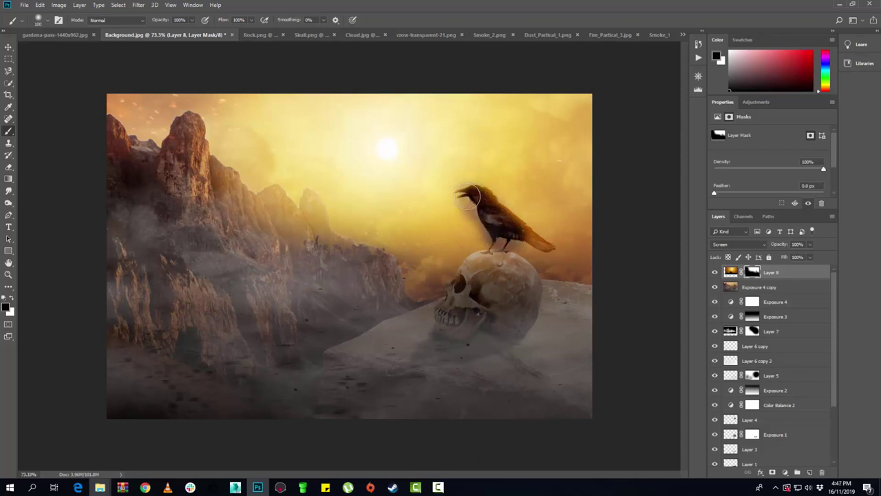
{"action": "key", "text": "ctrl+z"}
{"action": "key", "text": "bracketright"}
{"action": "key", "text": "bracketright"}
{"action": "key", "text": "bracketright"}
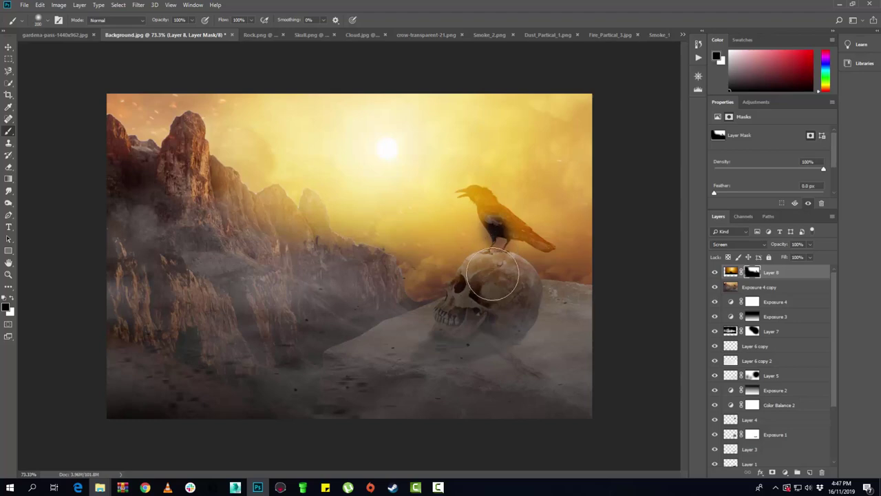
{"action": "key", "text": "bracketright"}
{"action": "key", "text": "bracketright"}
{"action": "key", "text": "bracketright"}
{"action": "key", "text": "bracketright"}
{"action": "mouse_move", "coordinate": [489, 324]}
{"action": "left_mouse_down"}
{"action": "mouse_move", "coordinate": [403, 374]}
{"action": "mouse_move", "coordinate": [422, 340]}
{"action": "mouse_move", "coordinate": [413, 373]}
{"action": "mouse_move", "coordinate": [186, 374]}
{"action": "mouse_move", "coordinate": [481, 371]}
{"action": "mouse_move", "coordinate": [190, 372]}
{"action": "mouse_move", "coordinate": [448, 371]}
{"action": "mouse_move", "coordinate": [40, 334]}
{"action": "mouse_move", "coordinate": [49, 295]}
{"action": "mouse_move", "coordinate": [38, 203]}
{"action": "mouse_move", "coordinate": [55, 246]}
{"action": "mouse_move", "coordinate": [462, 314]}
{"action": "left_mouse_up"}
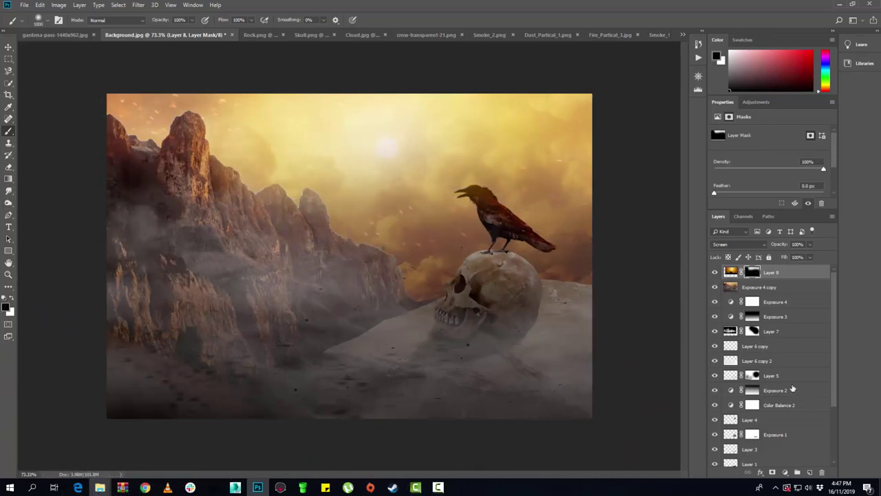
{"action": "left_click", "coordinate": [714, 272]}
{"action": "left_click", "coordinate": [715, 271]}
{"action": "key", "text": "ctrl+minus"}
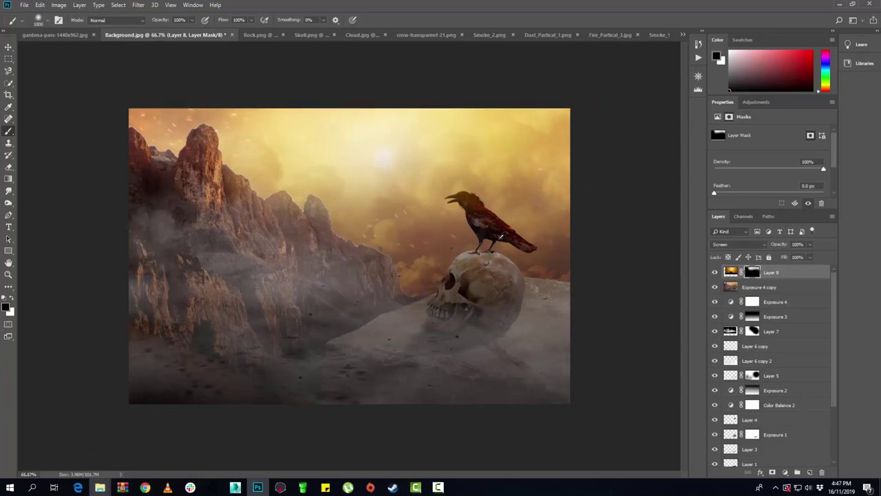
{"action": "key", "text": "ctrl+plus"}
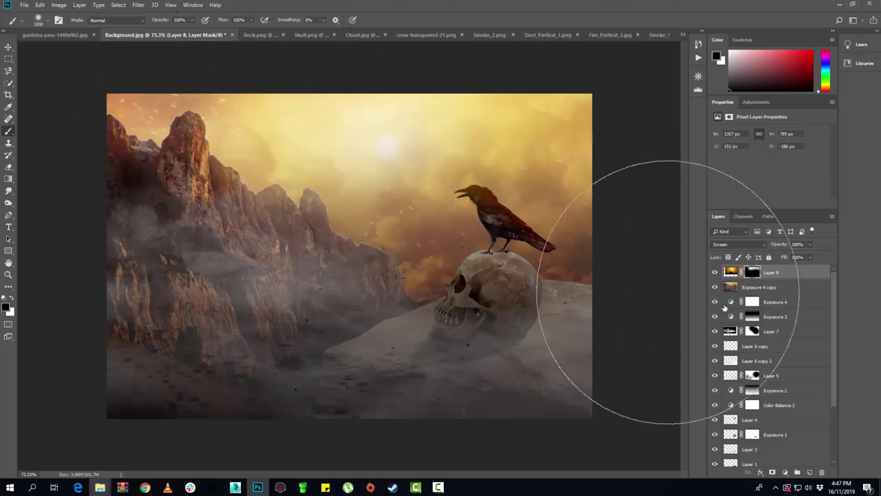
- Duplicate Layer 8 and Exposure 4 copy and merge the copies into one layer
{"action": "left_click", "coordinate": [787, 291]}
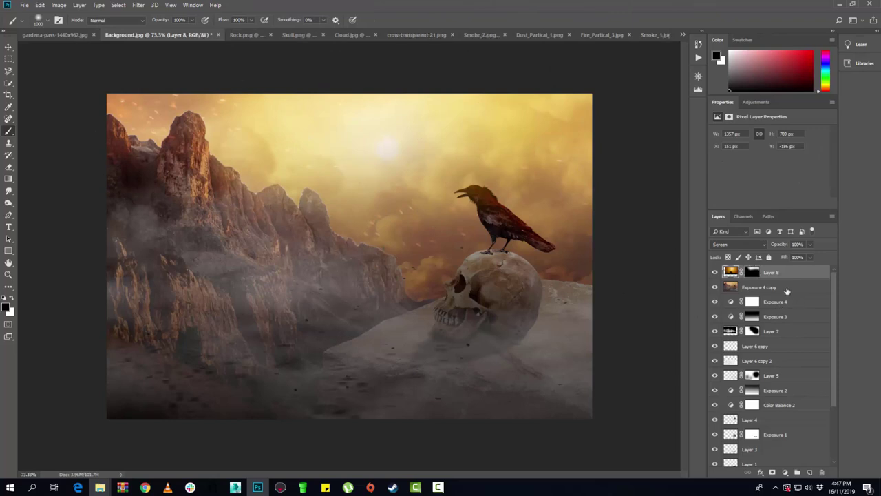
{"action": "right_click", "coordinate": [786, 292]}
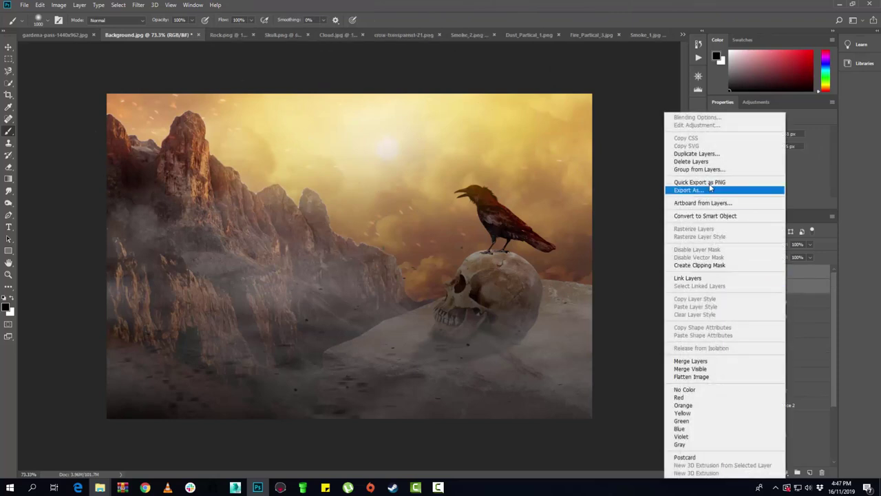
{"action": "left_click", "coordinate": [697, 153]}
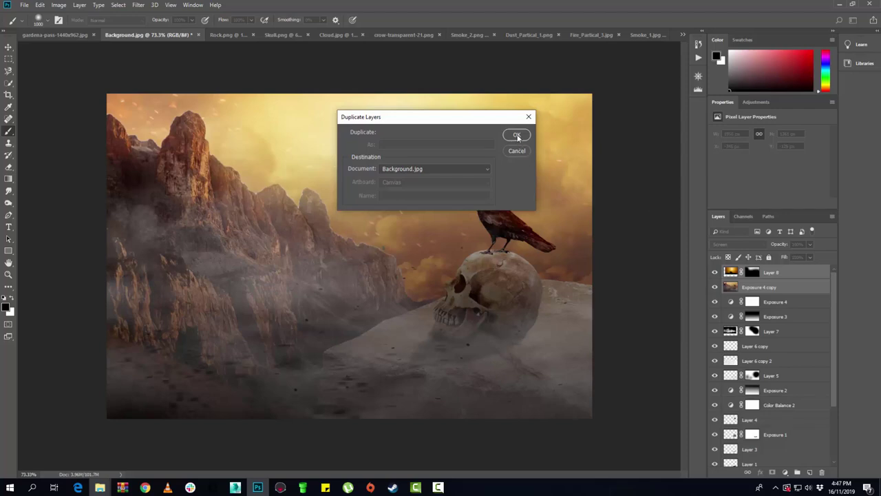
{"action": "left_click", "coordinate": [517, 136]}
{"action": "right_click", "coordinate": [746, 267]}
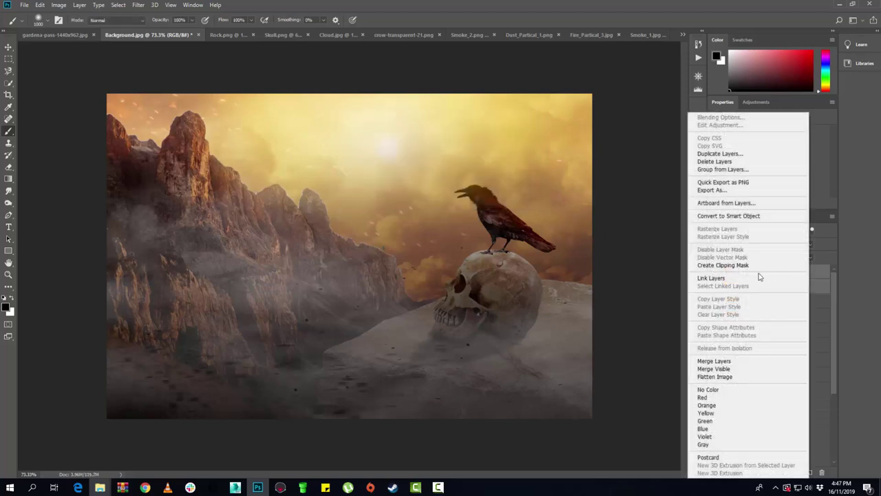
{"action": "left_click", "coordinate": [727, 360]}
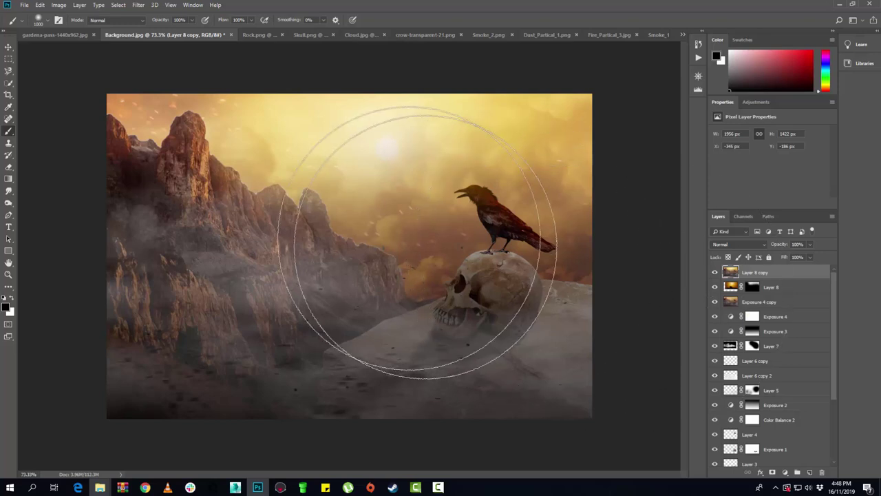
- Select the whole canvas and stamp a merged copy as new top Layer 9
{"action": "left_click", "coordinate": [8, 58]}
{"action": "left_click_drag", "start_coordinate": [84, 73], "coordinate": [654, 428]}
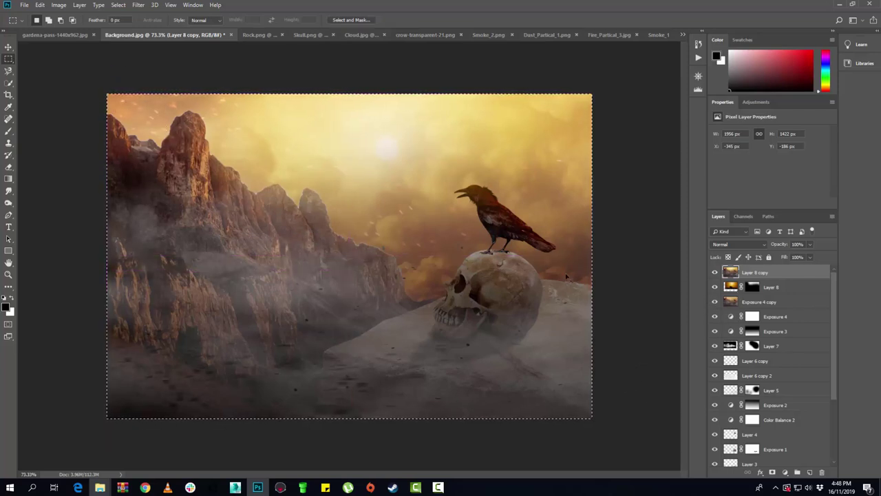
{"action": "key", "text": "ctrl+j"}
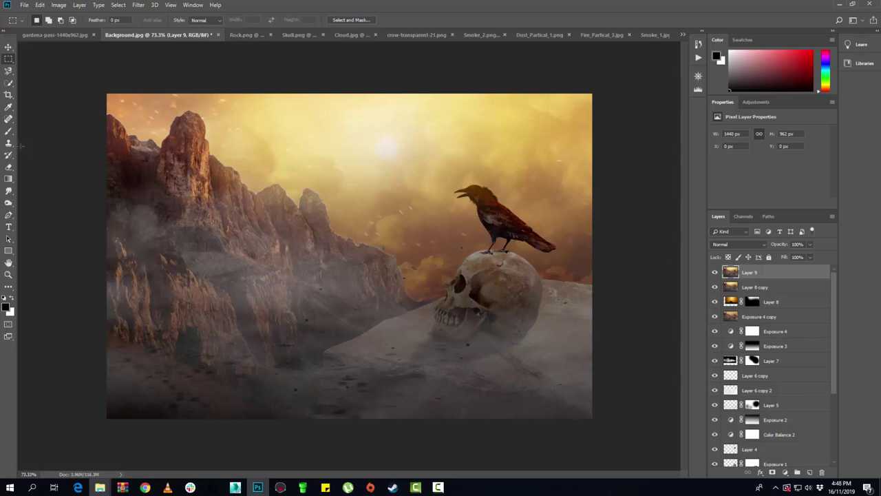
- Paint a small red #fb0000 dot on the crow's eye on a new layer
{"action": "left_click", "coordinate": [8, 131]}
{"action": "left_click", "coordinate": [6, 307]}
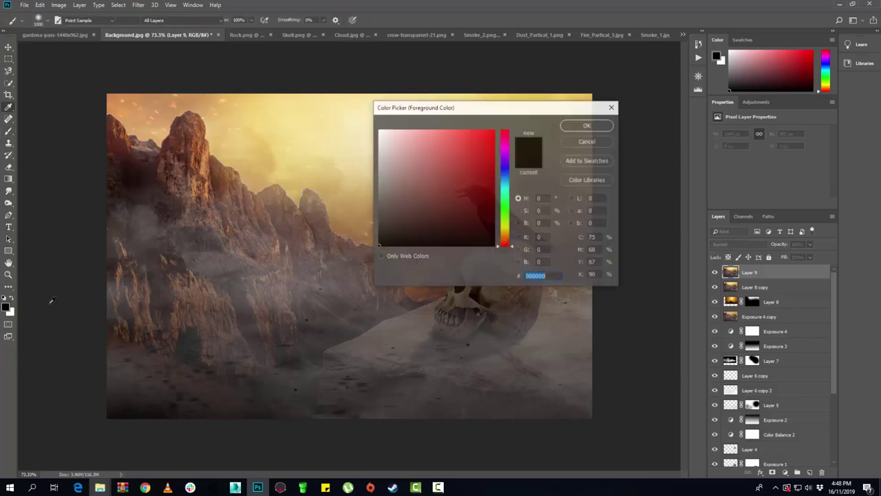
{"action": "type", "text": "fb0000"}
{"action": "left_click", "coordinate": [569, 128]}
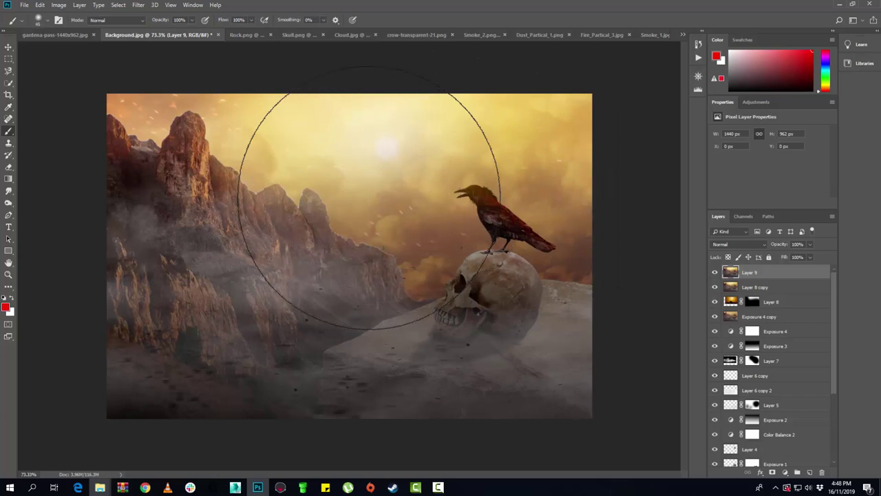
{"action": "key", "text": "bracketleft"}
{"action": "key", "text": "bracketleft"}
{"action": "key", "text": "bracketleft"}
{"action": "scroll", "coordinate": [520, 206], "scroll_direction": "up", "scroll_amount": 2}
{"action": "scroll", "coordinate": [509, 193], "scroll_direction": "up", "scroll_amount": 3}
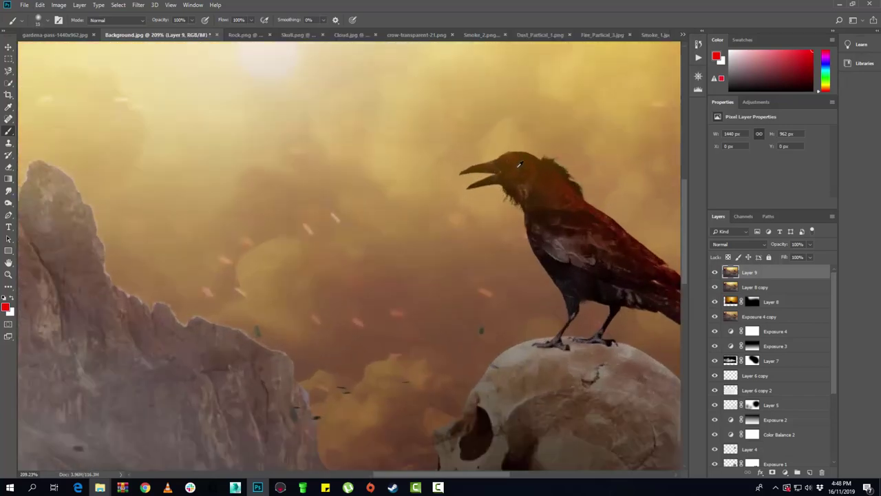
{"action": "scroll", "coordinate": [490, 169], "scroll_direction": "up", "scroll_amount": 3}
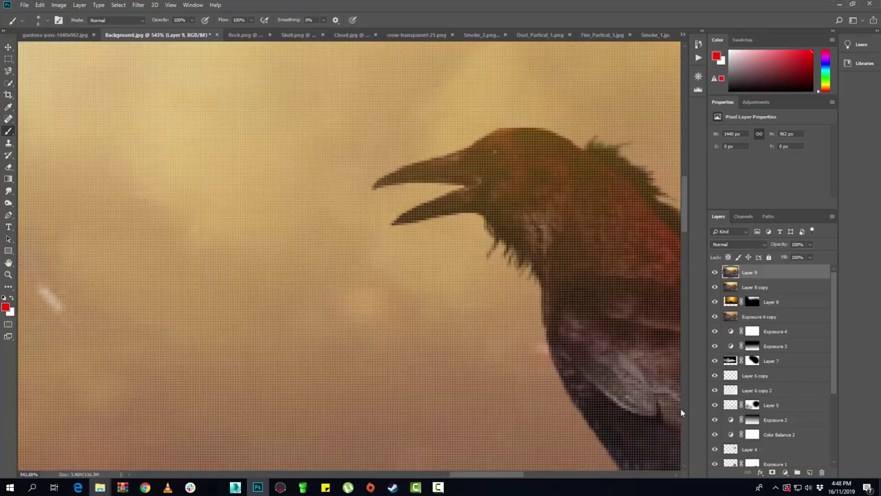
{"action": "left_click", "coordinate": [808, 473]}
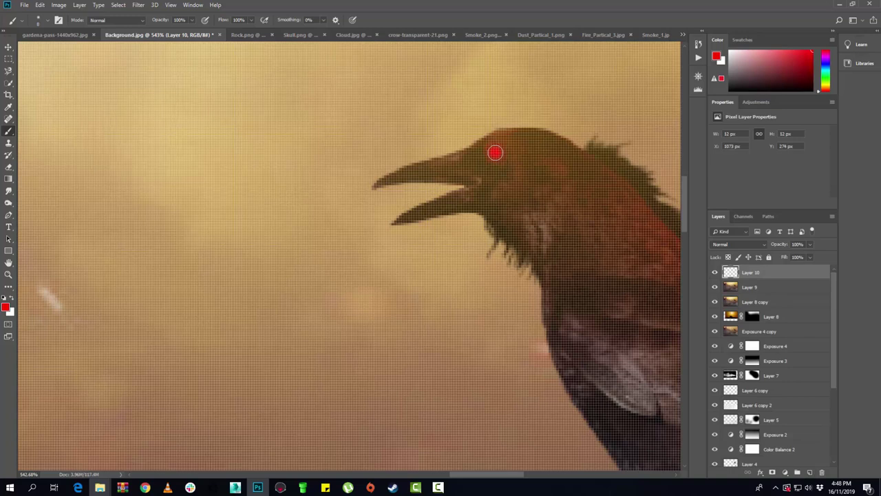
{"action": "left_click", "coordinate": [495, 152]}
- Set the eye layer, Layer 10, to Screen blending
{"action": "left_click", "coordinate": [738, 244]}
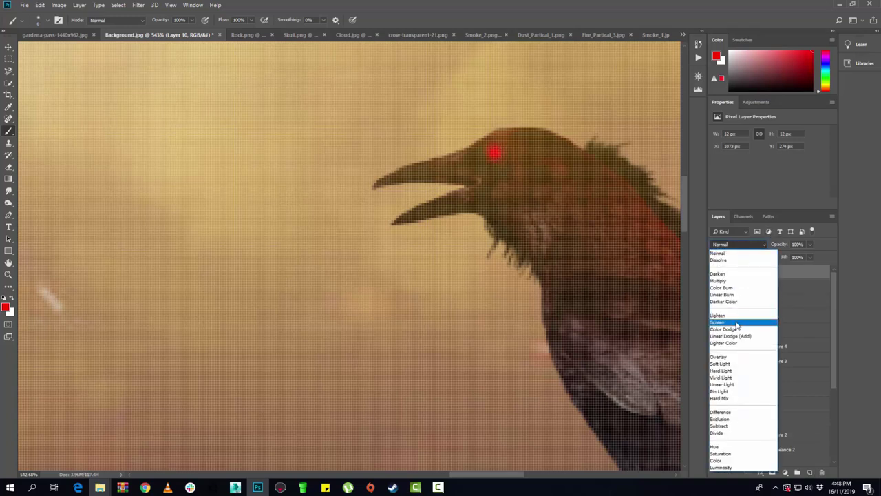
{"action": "left_click", "coordinate": [735, 322]}
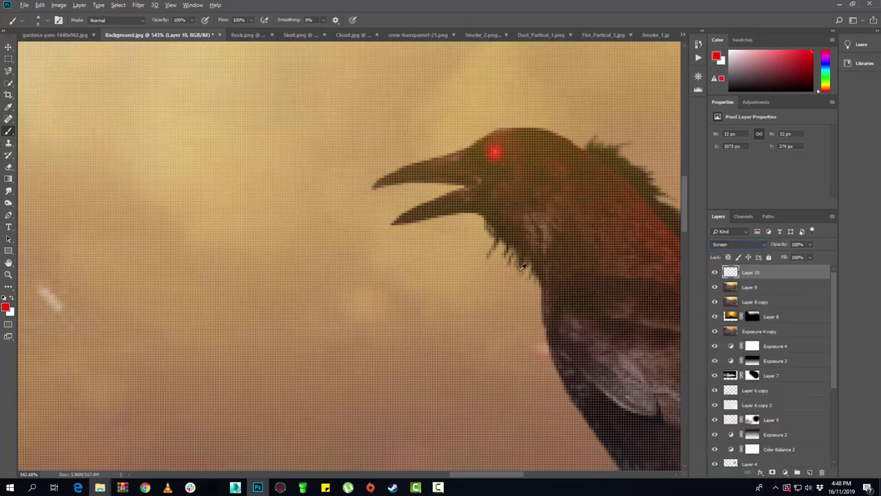
{"action": "left_click", "coordinate": [9, 47]}
{"action": "scroll", "coordinate": [365, 282], "scroll_direction": "down", "scroll_amount": 10}
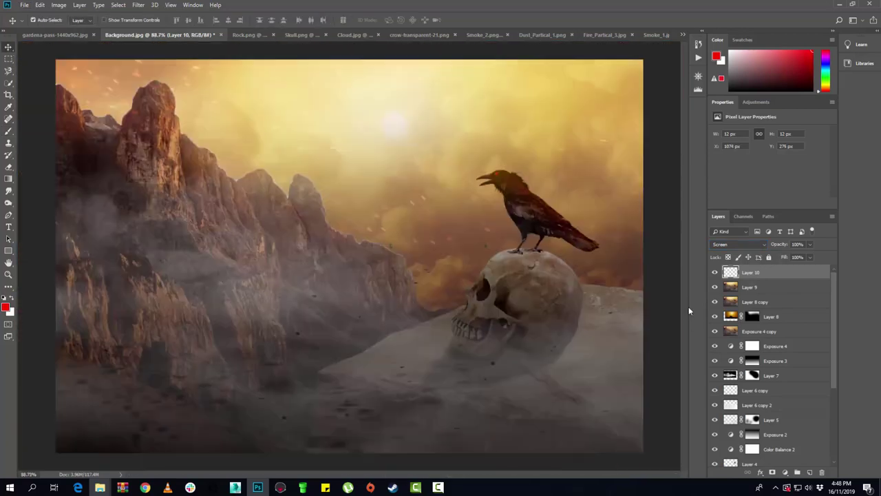
{"action": "left_click", "coordinate": [809, 256]}
- Merge Layer 9 and Layer 10 into a single layer with Ctrl+E
{"action": "left_click", "coordinate": [769, 288]}
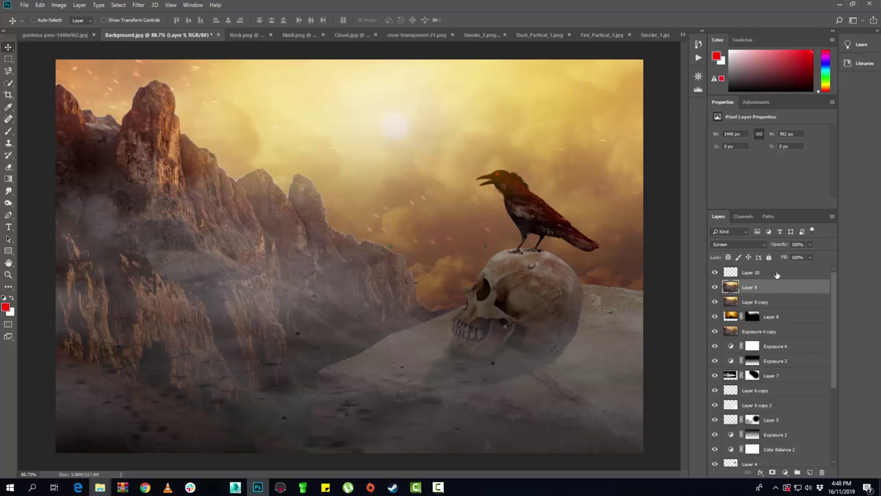
{"action": "left_click", "coordinate": [777, 274], "text": "shift"}
{"action": "key", "text": "ctrl+e"}
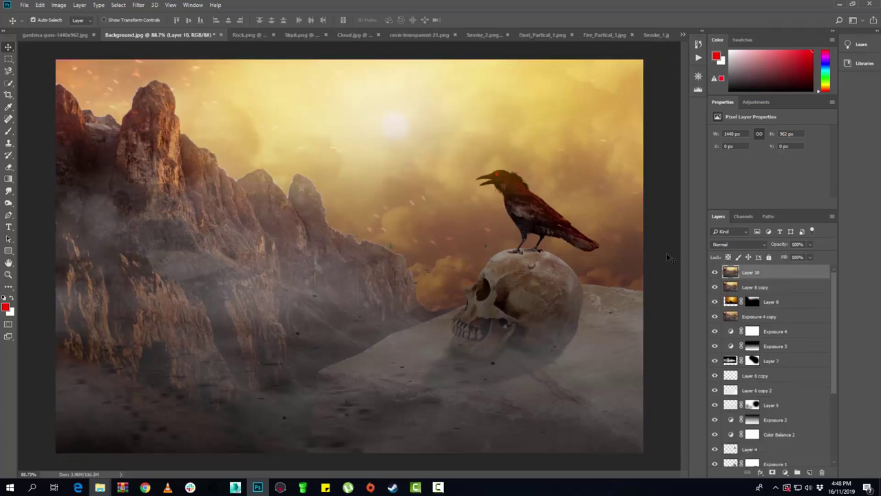
{"action": "scroll", "coordinate": [741, 283], "scroll_direction": "down", "scroll_amount": 2}
{"action": "scroll", "coordinate": [742, 283], "scroll_direction": "down", "scroll_amount": 2}
{"action": "scroll", "coordinate": [751, 301], "scroll_direction": "up", "scroll_amount": 3}
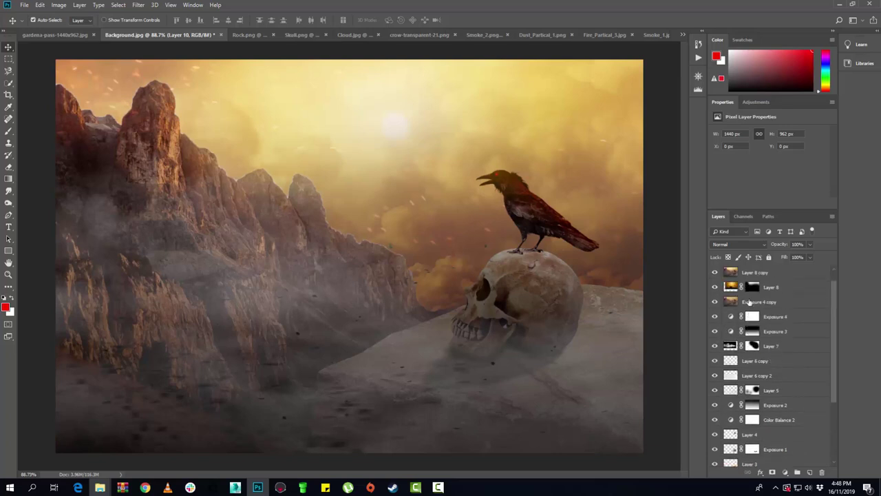
{"action": "scroll", "coordinate": [749, 301], "scroll_direction": "up", "scroll_amount": 1}
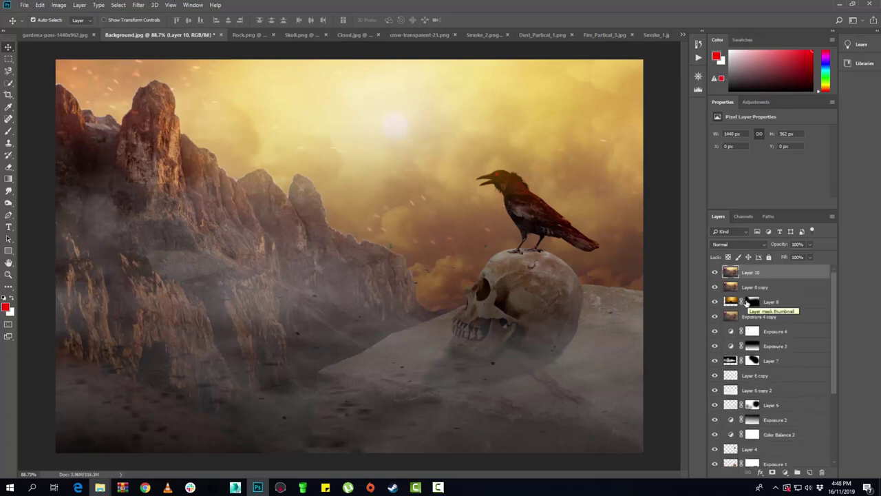
- In the Camera Raw Filter, set Temperature +6, Exposure -0.45 and Contrast +4
{"action": "left_click", "coordinate": [140, 6]}
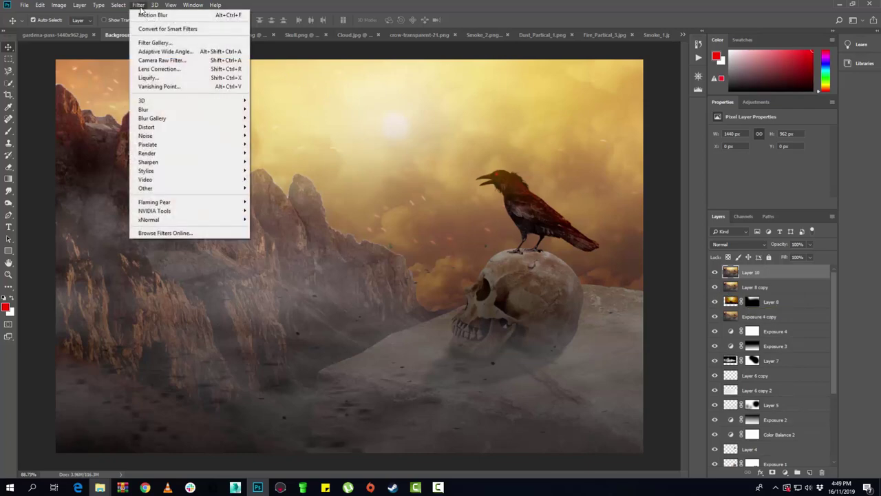
{"action": "left_click", "coordinate": [164, 61]}
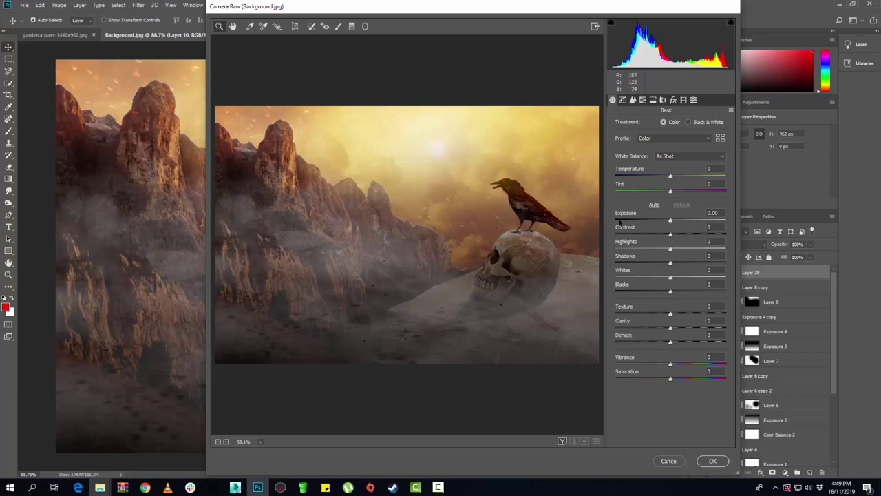
{"action": "left_click_drag", "start_coordinate": [673, 177], "coordinate": [677, 179]}
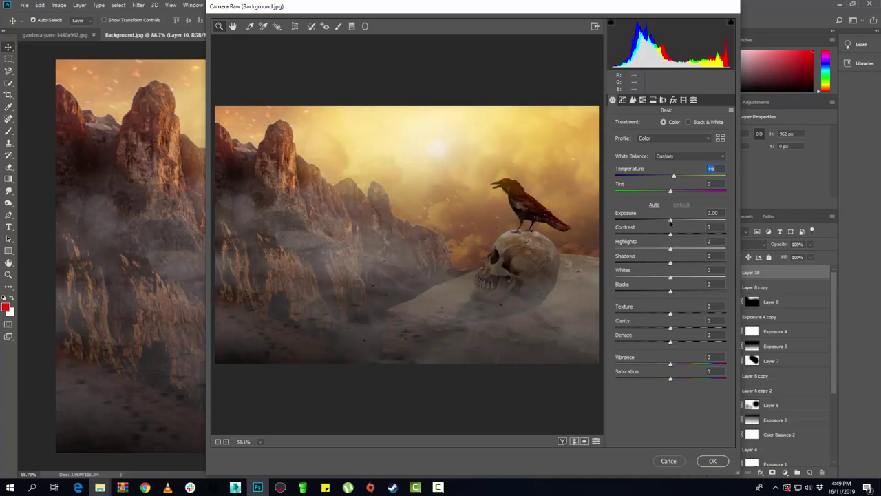
{"action": "left_click_drag", "start_coordinate": [670, 220], "coordinate": [665, 222]}
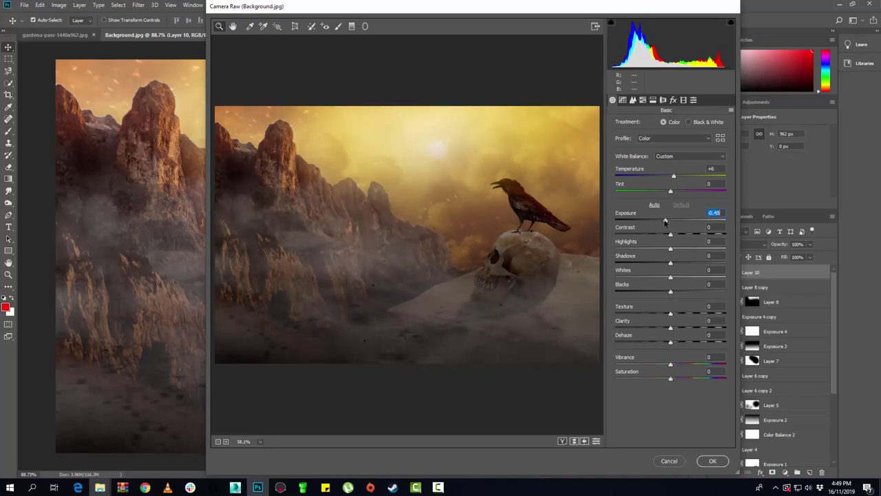
{"action": "left_click_drag", "start_coordinate": [670, 236], "coordinate": [672, 237]}
- Set Highlights +11, Shadows -15 and Whites -44, keeping Vibrance and Saturation at 0
{"action": "key", "text": "Tab"}
{"action": "left_click_drag", "start_coordinate": [671, 249], "coordinate": [684, 248]}
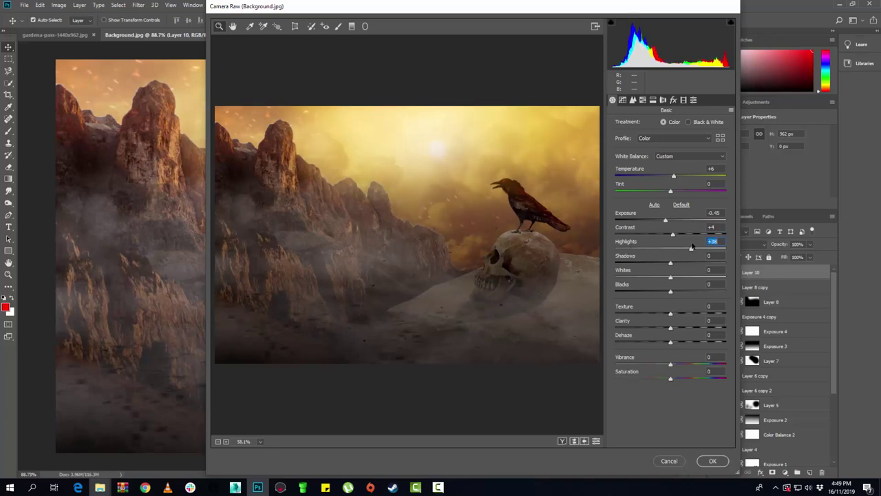
{"action": "mouse_move", "coordinate": [685, 246]}
{"action": "left_mouse_down"}
{"action": "mouse_move", "coordinate": [633, 248]}
{"action": "mouse_move", "coordinate": [694, 248]}
{"action": "mouse_move", "coordinate": [676, 251]}
{"action": "left_mouse_up"}
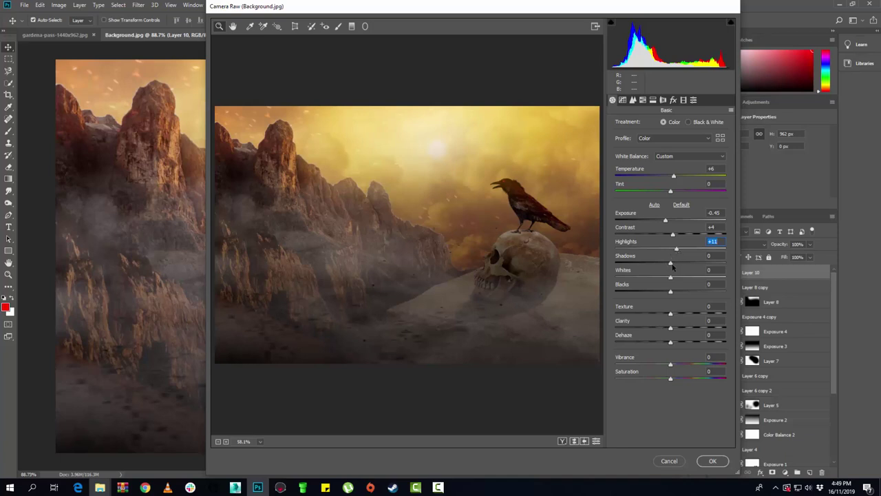
{"action": "mouse_move", "coordinate": [669, 263]}
{"action": "left_mouse_down"}
{"action": "mouse_move", "coordinate": [653, 268]}
{"action": "mouse_move", "coordinate": [663, 269]}
{"action": "left_mouse_up"}
{"action": "mouse_move", "coordinate": [671, 278]}
{"action": "left_mouse_down"}
{"action": "mouse_move", "coordinate": [647, 278]}
{"action": "mouse_move", "coordinate": [694, 294]}
{"action": "mouse_move", "coordinate": [675, 294]}
{"action": "left_mouse_up"}
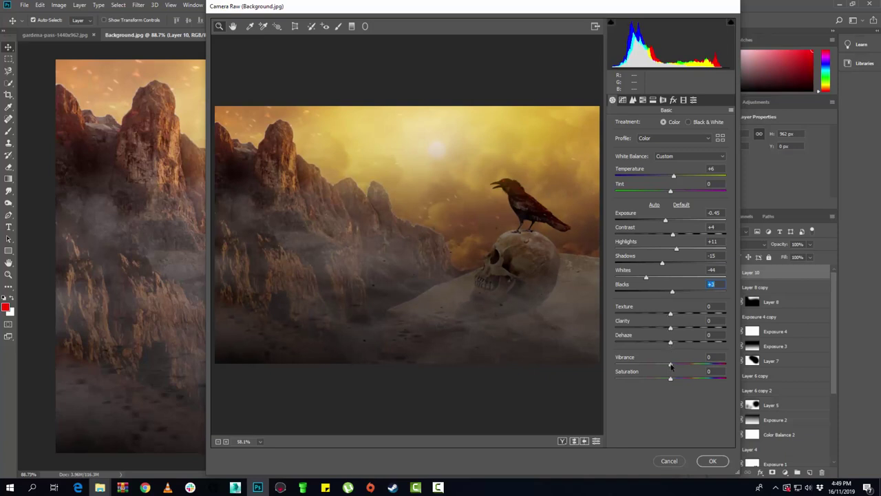
{"action": "mouse_move", "coordinate": [671, 367]}
{"action": "left_mouse_down"}
{"action": "mouse_move", "coordinate": [697, 364]}
{"action": "mouse_move", "coordinate": [671, 363]}
{"action": "left_mouse_up"}
{"action": "double_click", "coordinate": [673, 364]}
{"action": "double_click", "coordinate": [672, 379]}
- Set Post Crop Vignetting Amount to -31, add the Color > Bright preset, and apply with OK
{"action": "left_click", "coordinate": [674, 100]}
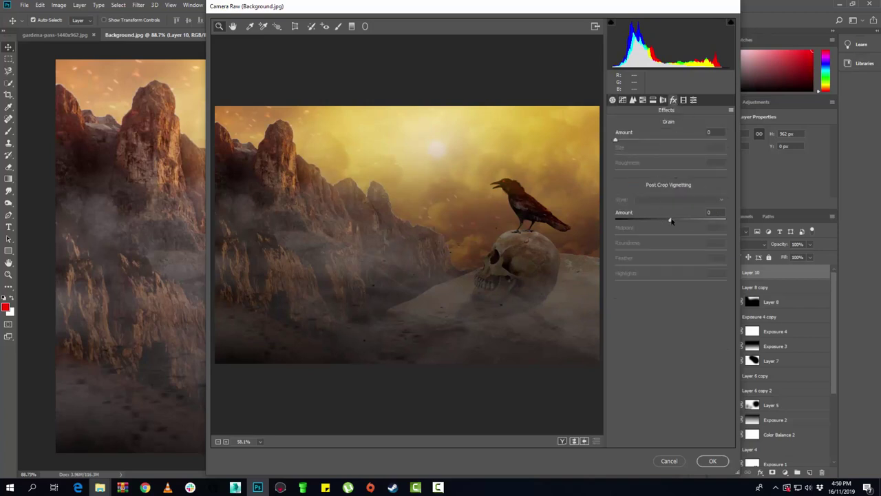
{"action": "left_click_drag", "start_coordinate": [671, 223], "coordinate": [654, 225]}
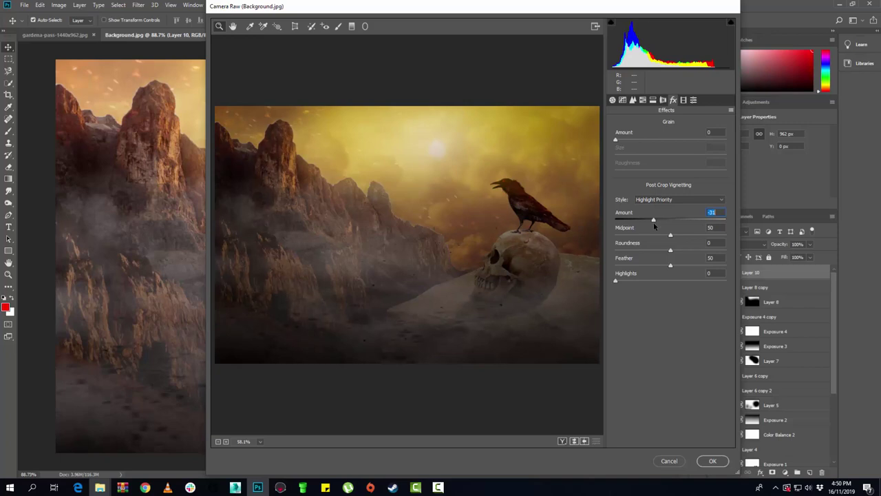
{"action": "left_click", "coordinate": [693, 100]}
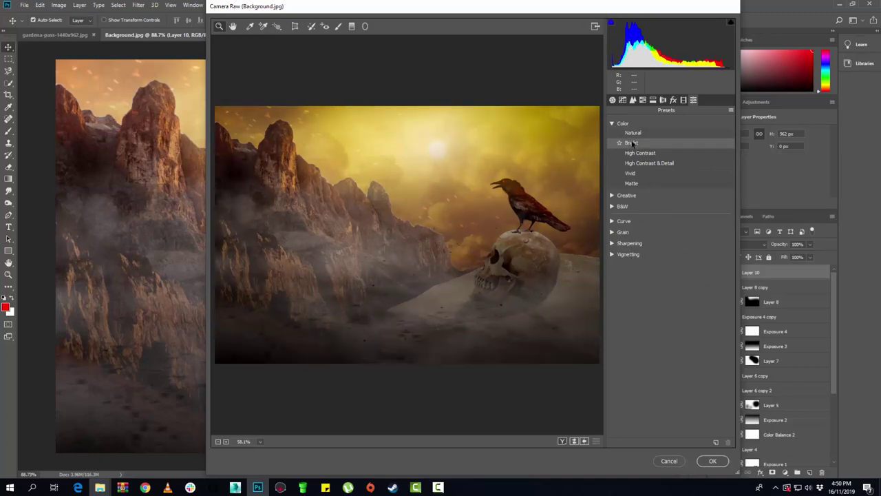
{"action": "left_click", "coordinate": [632, 143]}
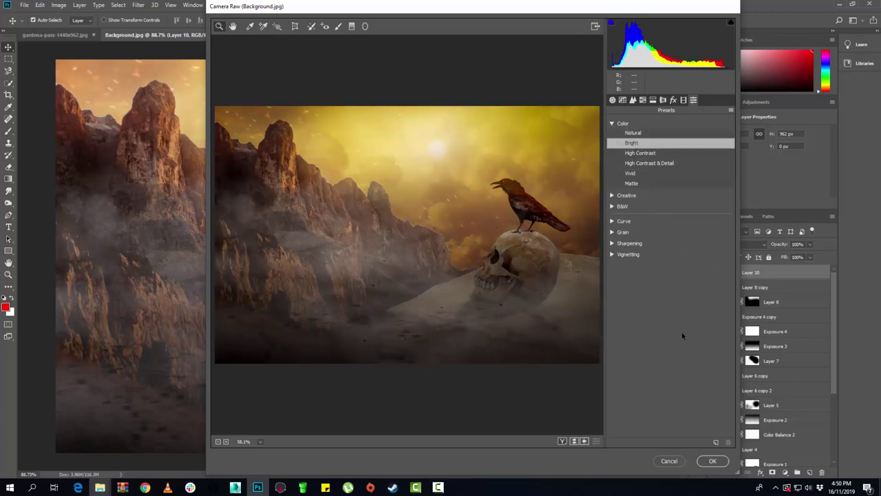
{"action": "left_click", "coordinate": [708, 461]}
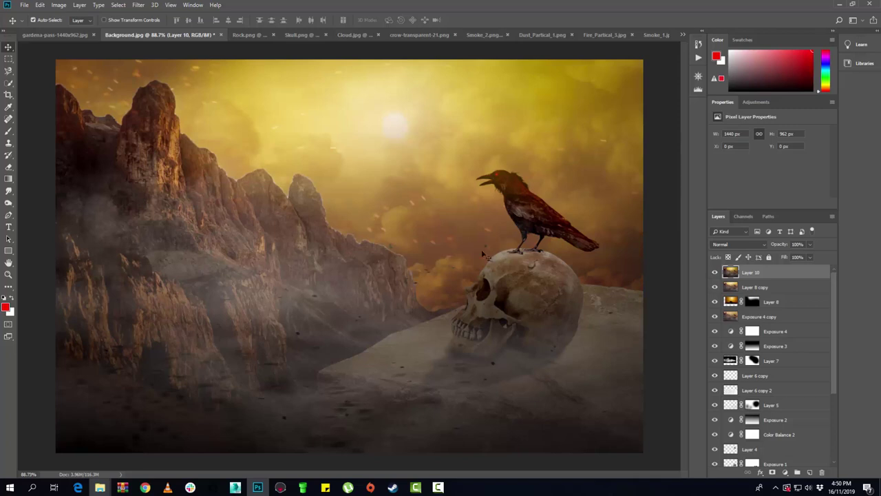
- Open Fire_Partial_3.jpg and drag it into the Background.jpg composite as Layer 11
{"action": "scroll", "coordinate": [481, 249], "scroll_direction": "down", "scroll_amount": 2}
{"action": "scroll", "coordinate": [481, 249], "scroll_direction": "down", "scroll_amount": 1}
{"action": "scroll", "coordinate": [468, 269], "scroll_direction": "down", "scroll_amount": 1}
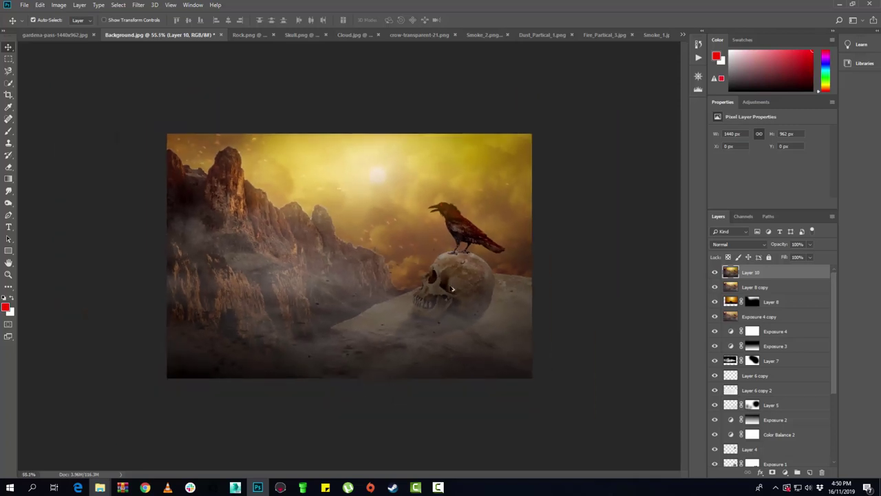
{"action": "scroll", "coordinate": [452, 289], "scroll_direction": "up", "scroll_amount": 1}
{"action": "scroll", "coordinate": [441, 297], "scroll_direction": "up", "scroll_amount": 1}
{"action": "scroll", "coordinate": [426, 308], "scroll_direction": "up", "scroll_amount": 1}
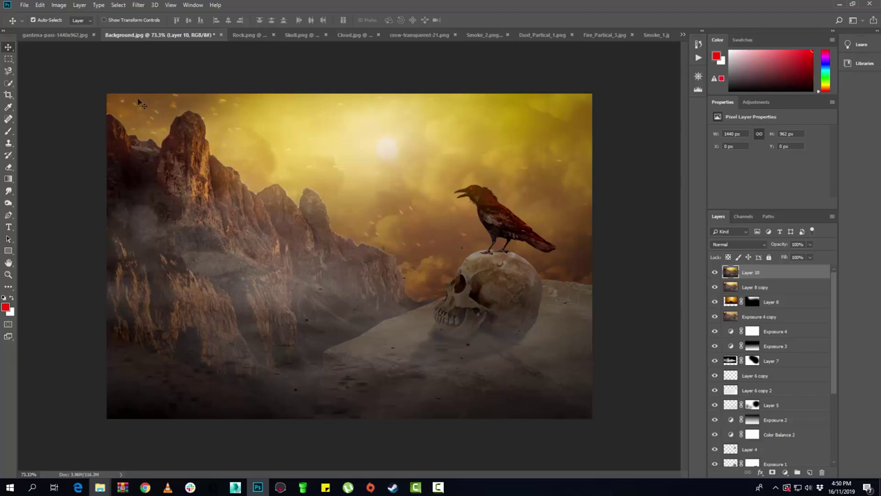
{"action": "left_click", "coordinate": [25, 6]}
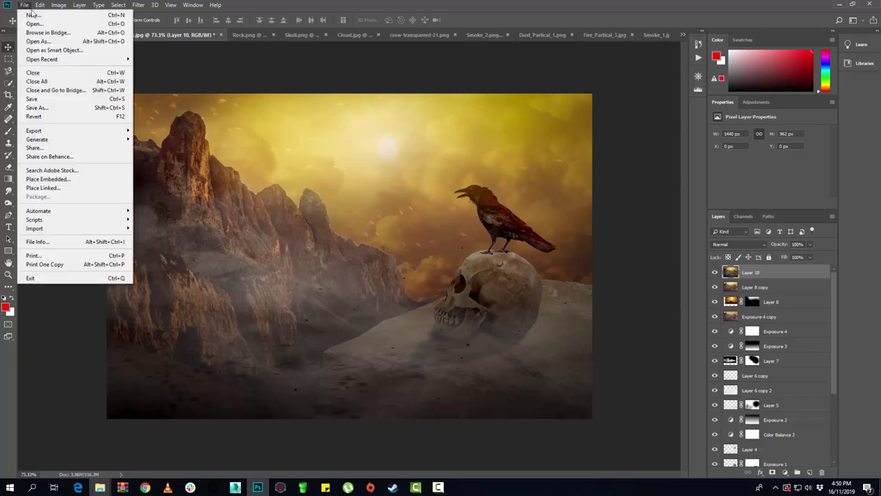
{"action": "left_click", "coordinate": [34, 23]}
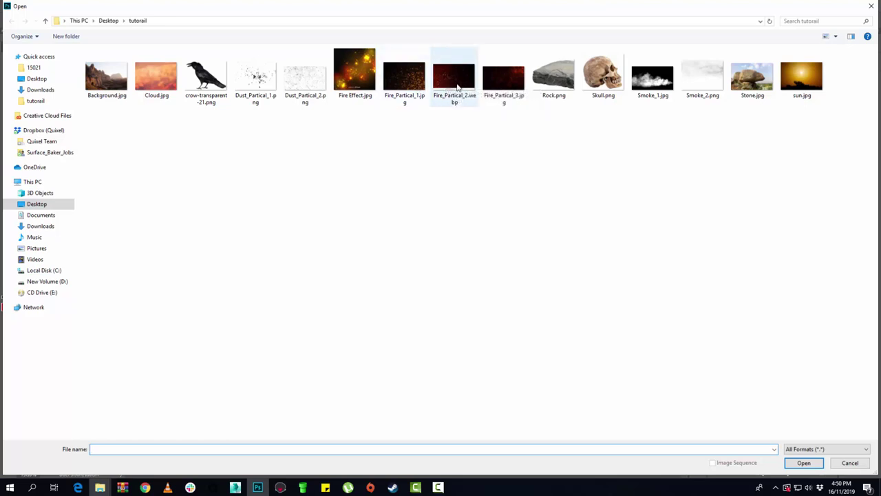
{"action": "left_click", "coordinate": [487, 88]}
{"action": "left_click", "coordinate": [799, 466]}
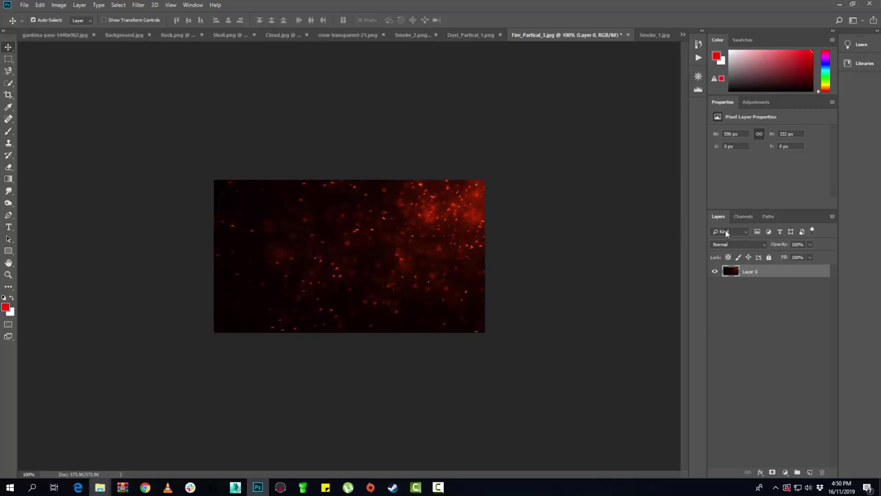
{"action": "mouse_move", "coordinate": [366, 217]}
{"action": "left_mouse_down"}
{"action": "mouse_move", "coordinate": [109, 56]}
{"action": "mouse_move", "coordinate": [226, 234]}
{"action": "left_mouse_up"}
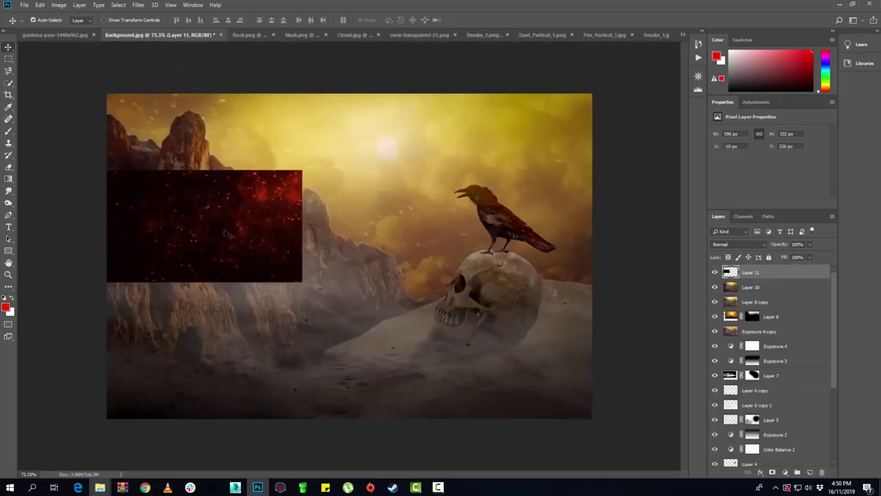
- Flip the ember layer horizontally and vertically, and enlarge it over the lower-left foreground
{"action": "key", "text": "ctrl+t"}
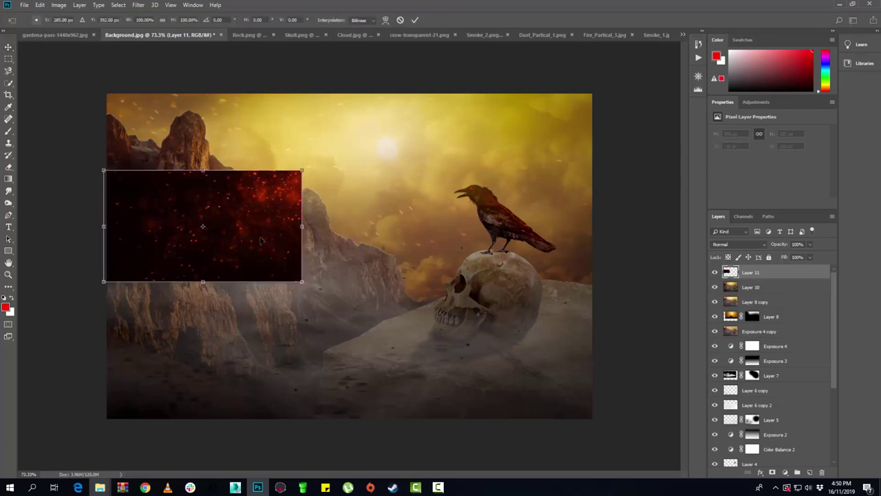
{"action": "right_click", "coordinate": [260, 241]}
{"action": "left_click", "coordinate": [289, 355]}
{"action": "mouse_move", "coordinate": [233, 245]}
{"action": "left_mouse_down"}
{"action": "mouse_move", "coordinate": [272, 268]}
{"action": "mouse_move", "coordinate": [278, 298]}
{"action": "mouse_move", "coordinate": [244, 373]}
{"action": "left_mouse_up"}
{"action": "right_click", "coordinate": [292, 250]}
{"action": "left_click", "coordinate": [324, 375]}
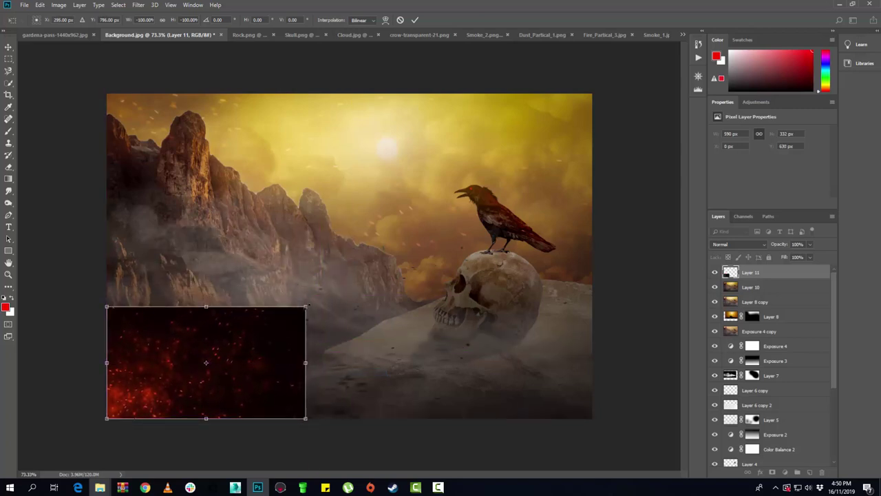
{"action": "mouse_move", "coordinate": [306, 306]}
{"action": "left_mouse_down"}
{"action": "mouse_move", "coordinate": [353, 279]}
{"action": "mouse_move", "coordinate": [331, 287]}
{"action": "left_mouse_up"}
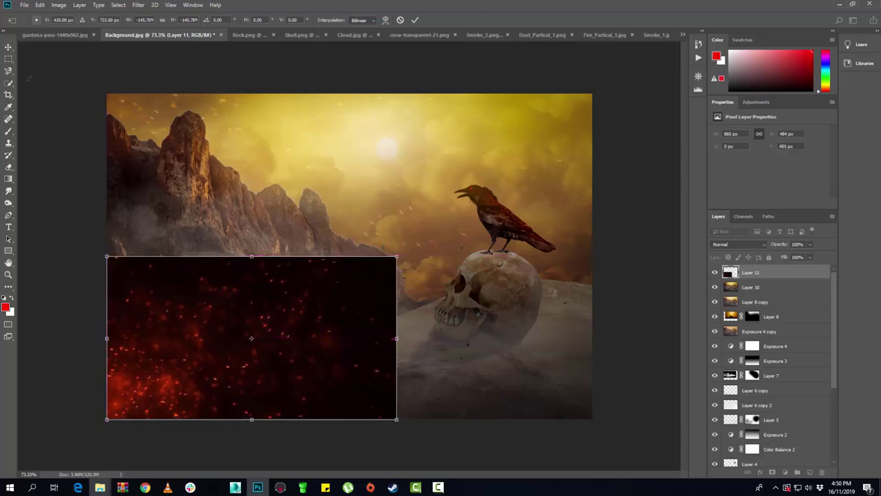
{"action": "left_click", "coordinate": [9, 48]}
{"action": "left_click", "coordinate": [402, 180]}
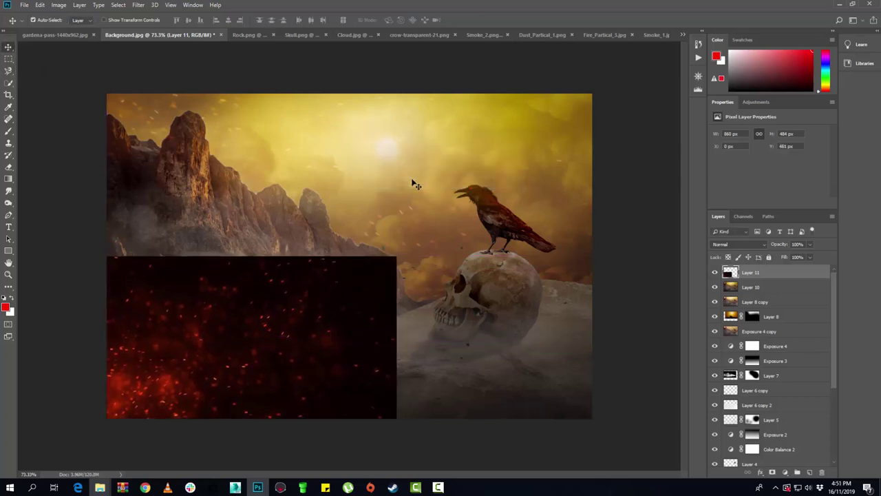
- Set Layer 11 to Screen blending and scale it up to 929×523 px over the lower-left rocks
{"action": "left_click", "coordinate": [736, 245]}
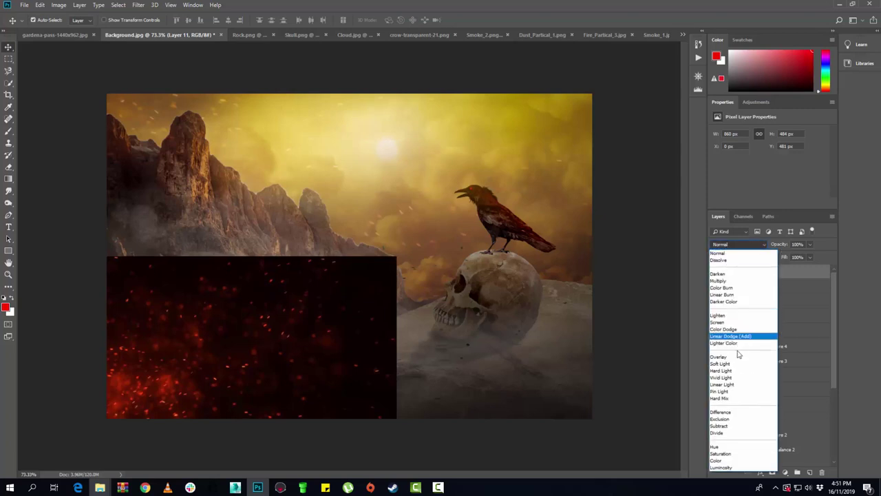
{"action": "left_click", "coordinate": [739, 365]}
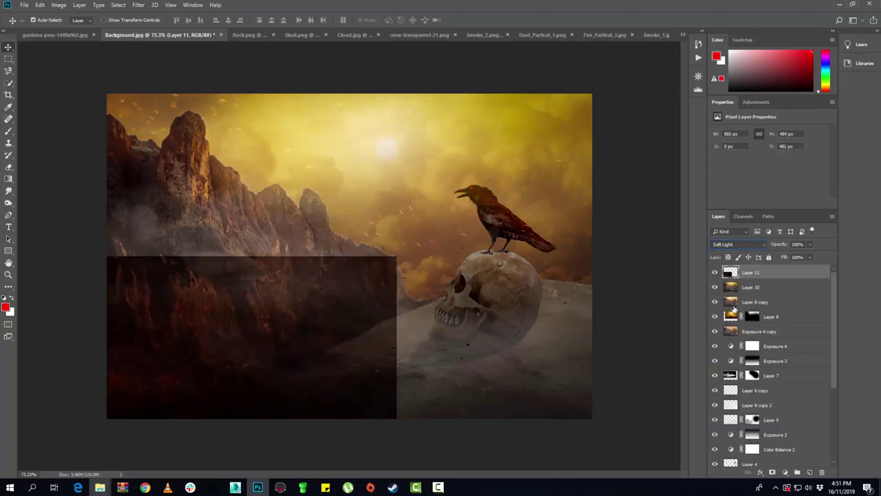
{"action": "left_click", "coordinate": [735, 245]}
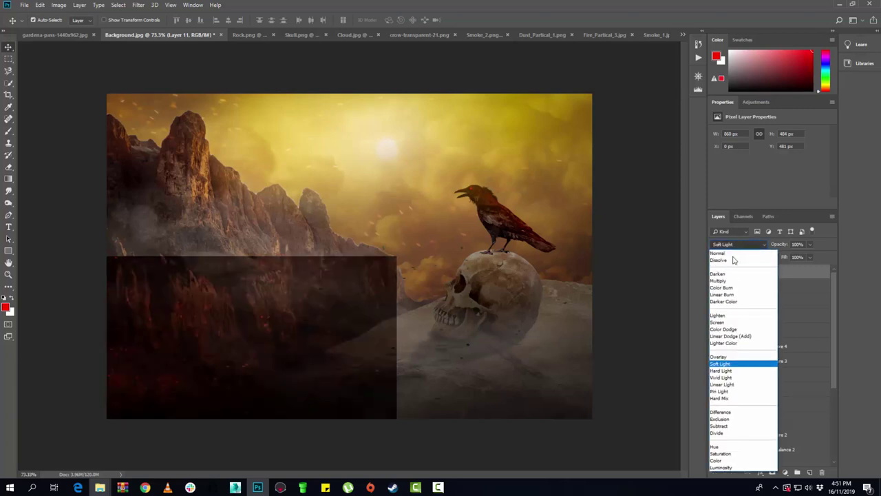
{"action": "left_click", "coordinate": [728, 322]}
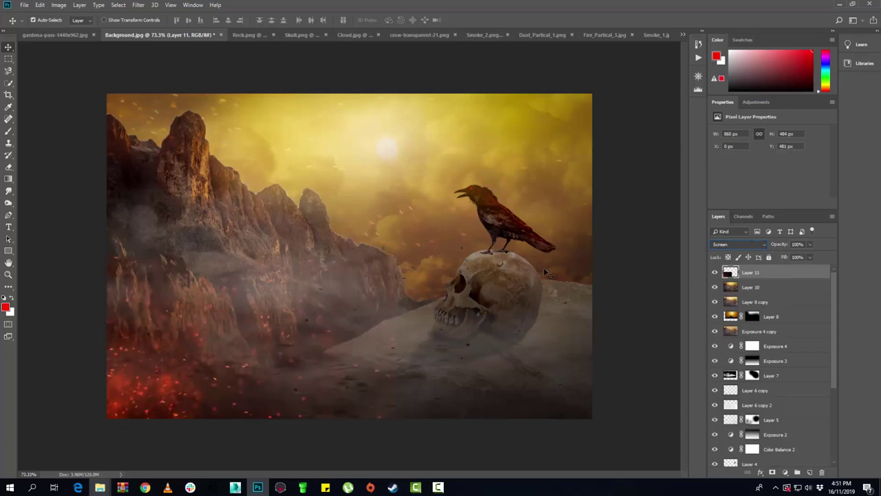
{"action": "key", "text": "ctrl+t"}
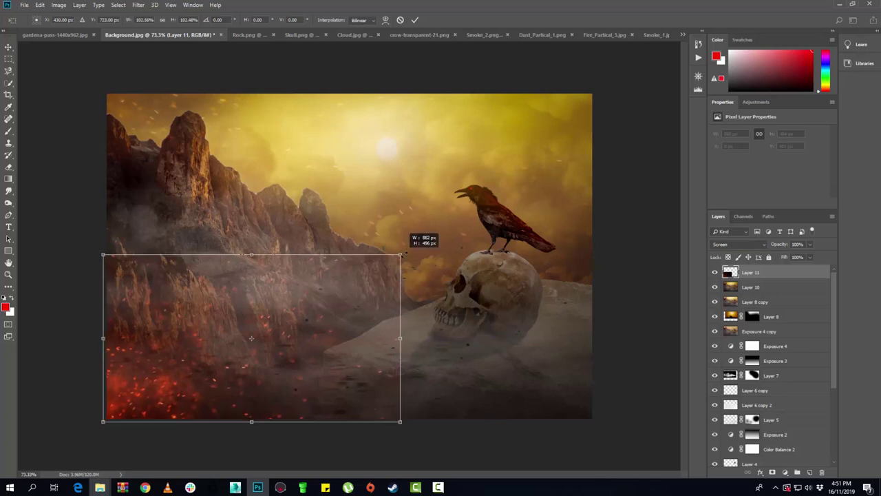
{"action": "left_click_drag", "start_coordinate": [397, 266], "coordinate": [407, 251]}
{"action": "left_click_drag", "start_coordinate": [313, 334], "coordinate": [324, 331]}
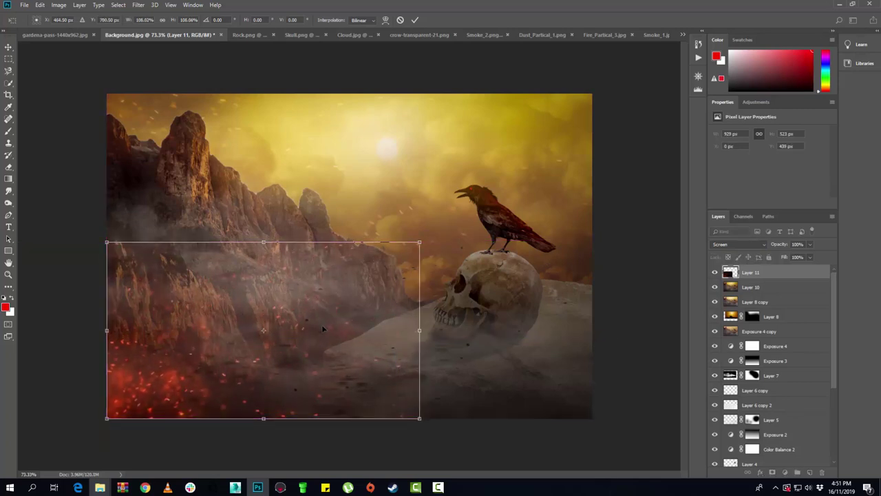
{"action": "left_click", "coordinate": [9, 47]}
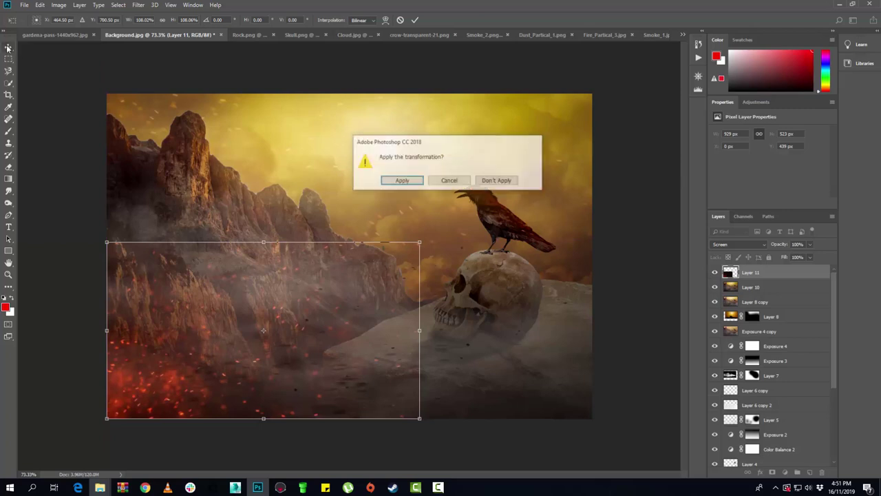
{"action": "left_click", "coordinate": [400, 179]}
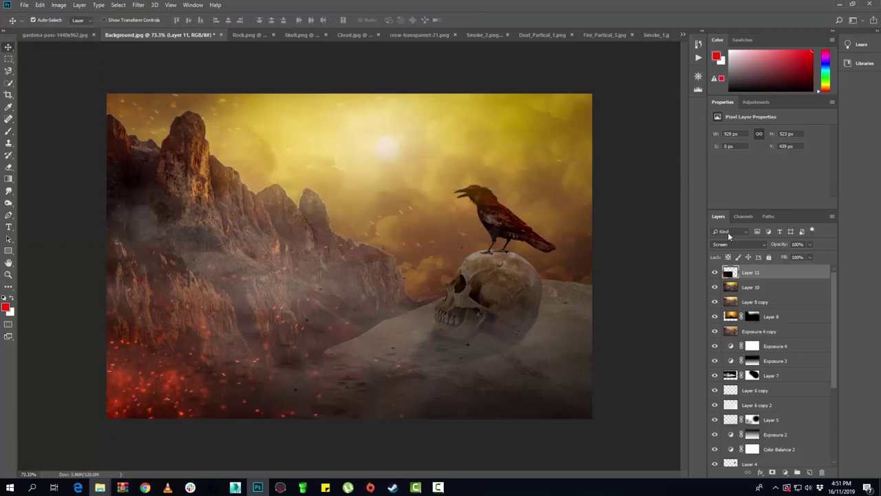
- Add a Color Balance adjustment clipped to Layer 11 with midtones Cyan -89 and Yellow -100
{"action": "left_click", "coordinate": [755, 102]}
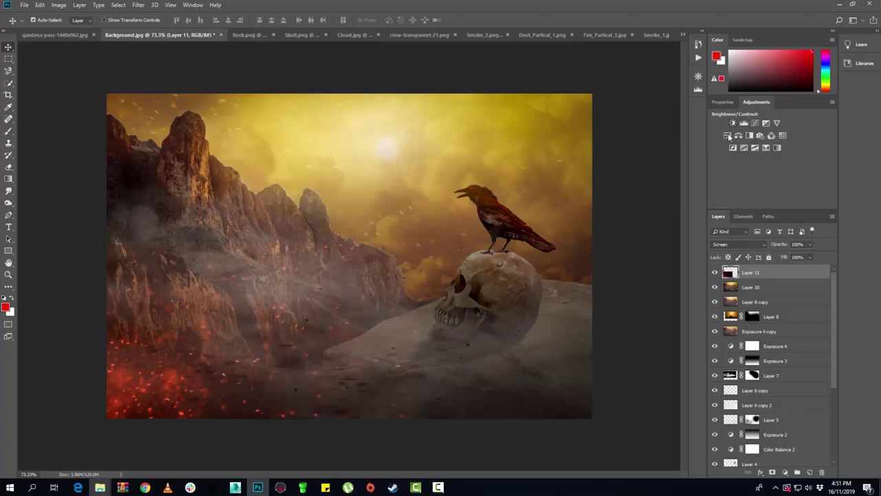
{"action": "left_click", "coordinate": [739, 135]}
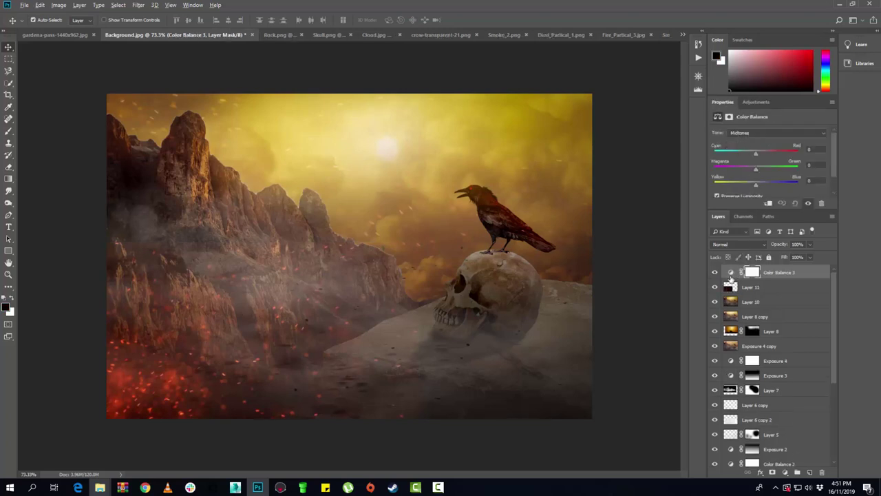
{"action": "left_click", "coordinate": [729, 276], "text": "alt"}
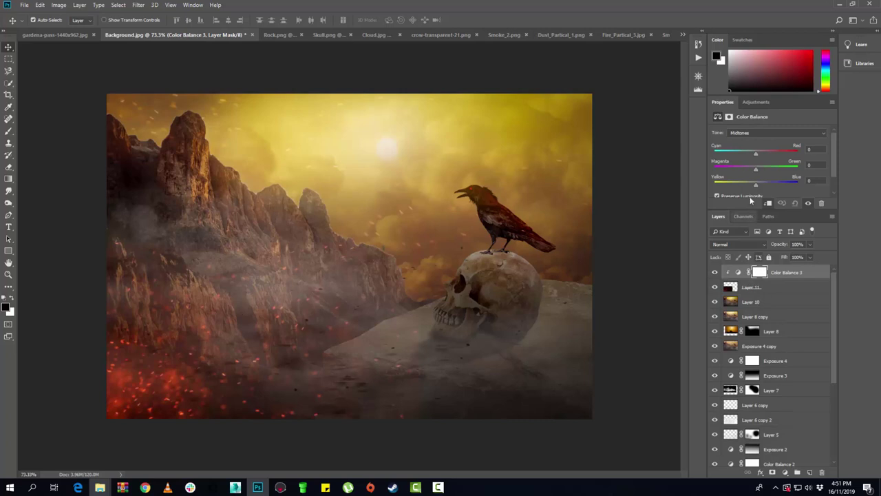
{"action": "left_click_drag", "start_coordinate": [756, 186], "coordinate": [744, 186]}
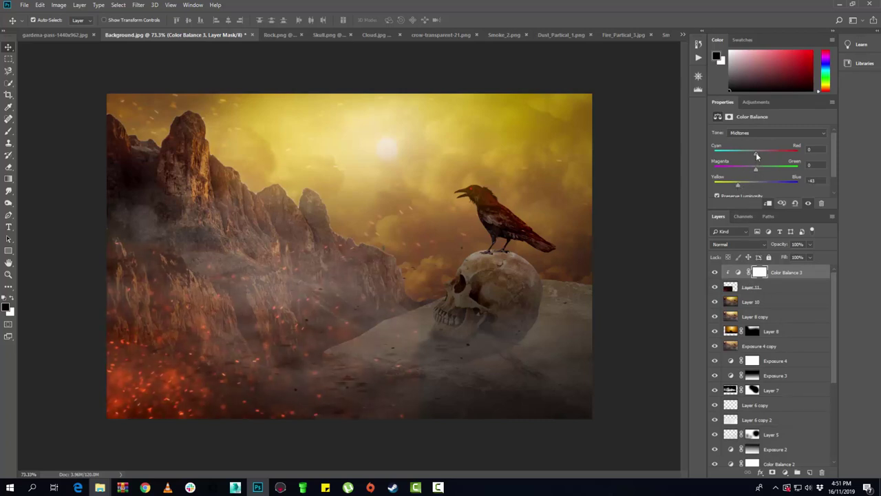
{"action": "mouse_move", "coordinate": [756, 154]}
{"action": "left_mouse_down"}
{"action": "mouse_move", "coordinate": [735, 154]}
{"action": "mouse_move", "coordinate": [776, 169]}
{"action": "mouse_move", "coordinate": [691, 187]}
{"action": "left_mouse_up"}
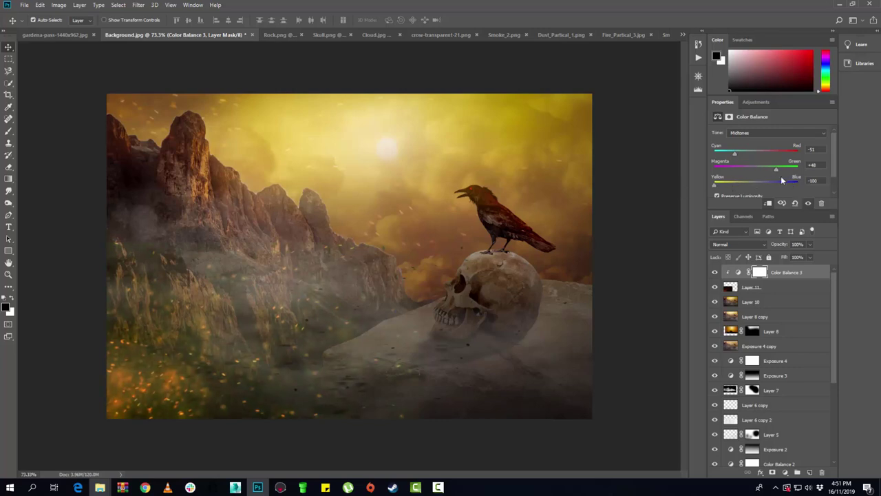
{"action": "left_click_drag", "start_coordinate": [755, 168], "coordinate": [717, 154]}
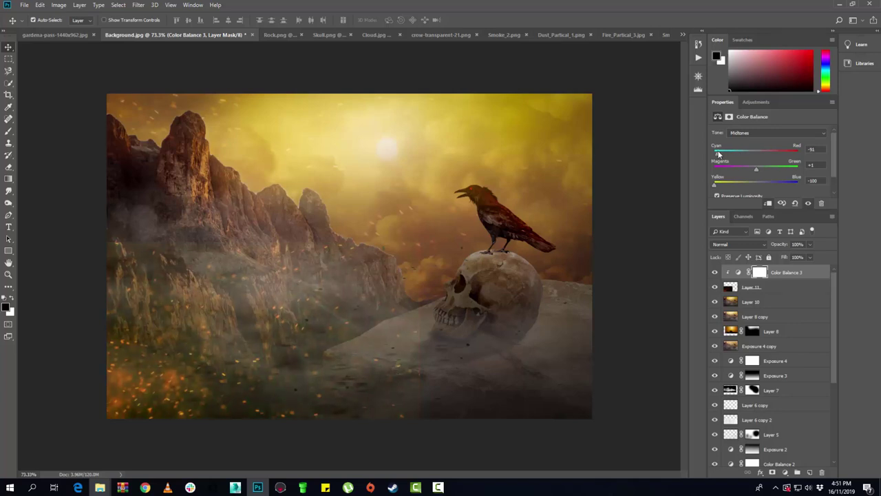
{"action": "left_click_drag", "start_coordinate": [720, 149], "coordinate": [721, 151]}
- Lower the ember Layer 11's Fill to 64%
{"action": "left_click", "coordinate": [772, 292]}
{"action": "left_click", "coordinate": [809, 256]}
{"action": "left_click_drag", "start_coordinate": [812, 269], "coordinate": [796, 269]}
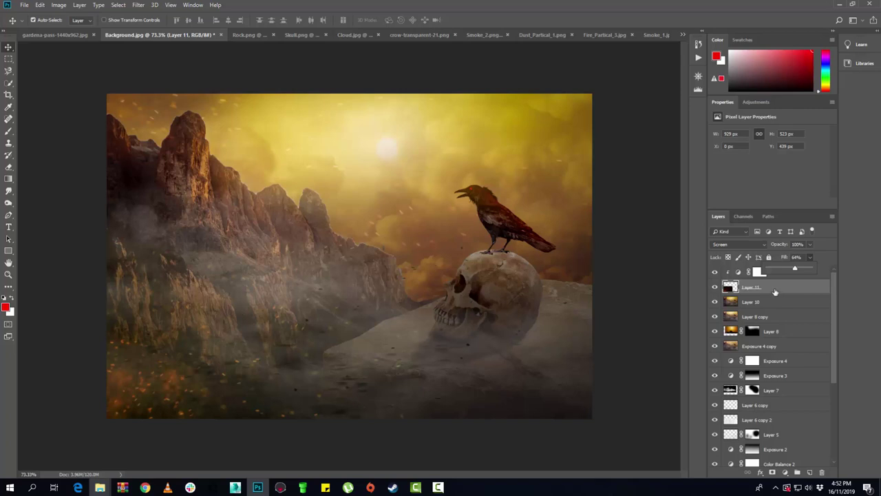
- Switch to a larger Eraser and ease Color Balance 3's Cyan–Red midtone to -70
{"action": "left_click", "coordinate": [777, 293]}
{"action": "left_click", "coordinate": [8, 168]}
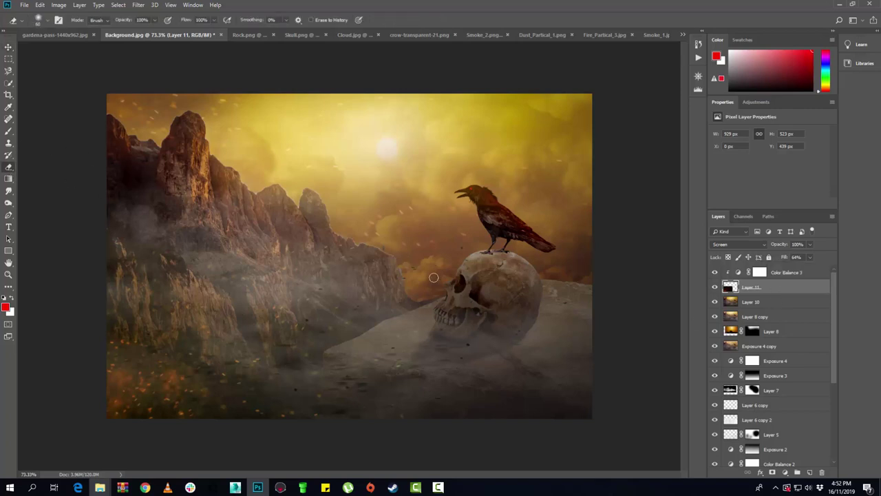
{"action": "key", "text": "bracketright"}
{"action": "key", "text": "bracketright"}
{"action": "key", "text": "bracketright"}
{"action": "key", "text": "bracketright"}
{"action": "key", "text": "bracketright"}
{"action": "key", "text": "bracketright"}
{"action": "key", "text": "bracketright"}
{"action": "key", "text": "bracketright"}
{"action": "key", "text": "bracketright"}
{"action": "left_click", "coordinate": [713, 273]}
{"action": "left_click", "coordinate": [740, 274]}
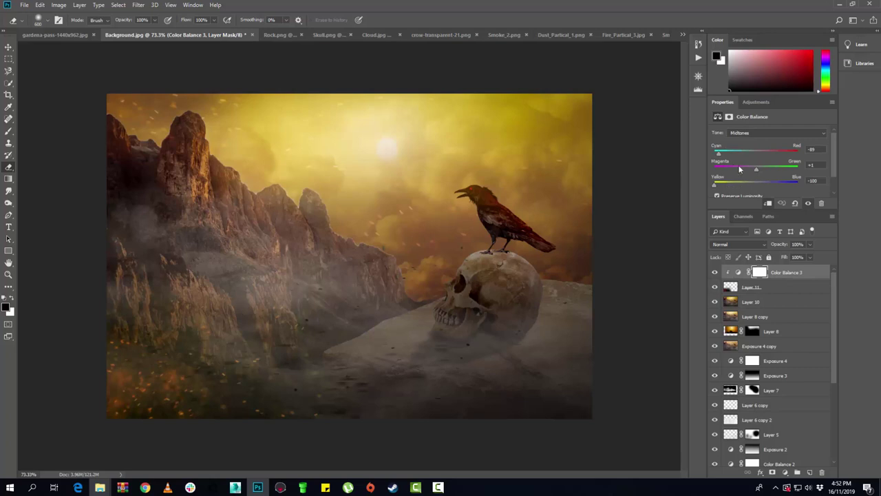
{"action": "left_click_drag", "start_coordinate": [721, 156], "coordinate": [742, 156]}
{"action": "left_click", "coordinate": [767, 276]}
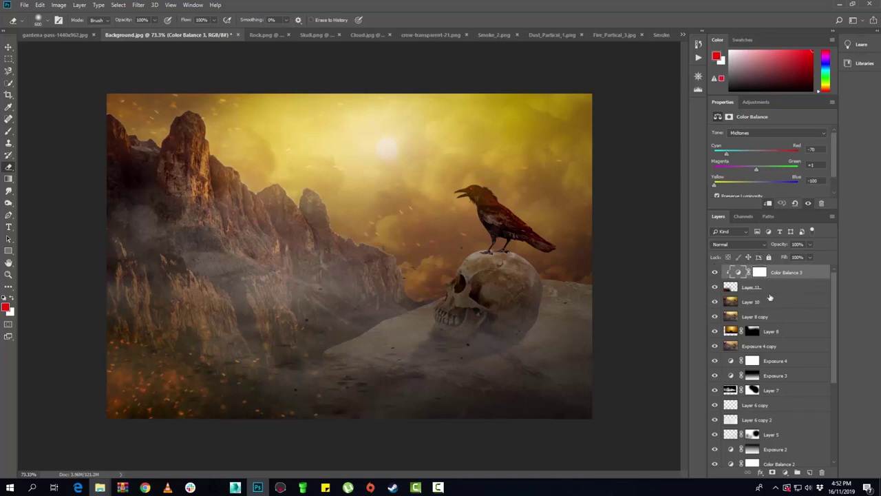
{"action": "left_click", "coordinate": [769, 302]}
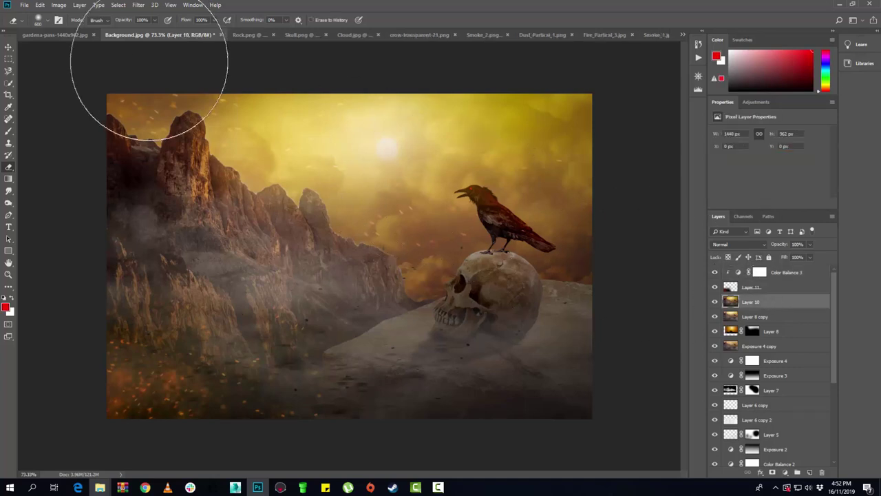
{"action": "left_click", "coordinate": [789, 287]}
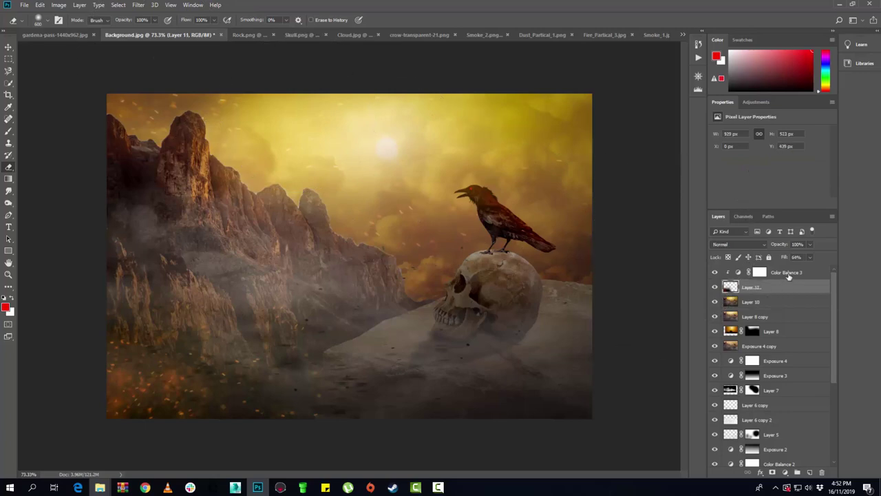
- Merge Layer 11 with Color Balance 3, then set the result to Screen instead of Lighten
{"action": "left_click", "coordinate": [788, 274]}
{"action": "right_click", "coordinate": [789, 274]}
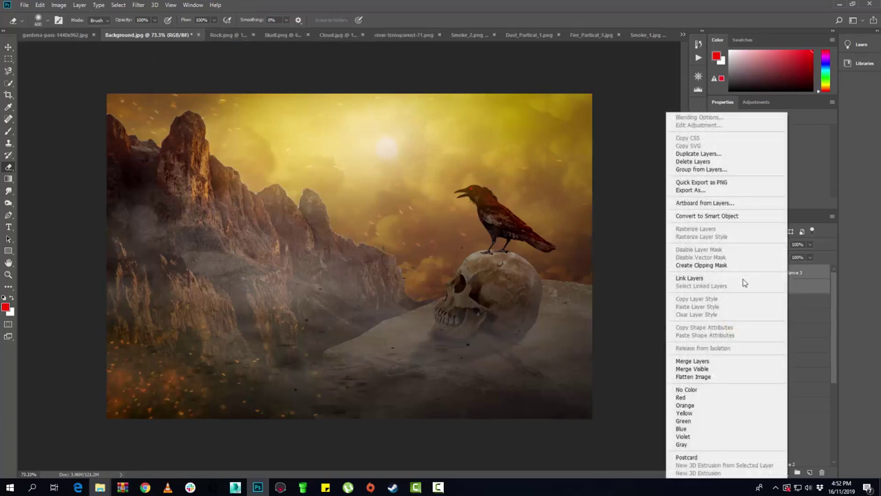
{"action": "left_click", "coordinate": [705, 353]}
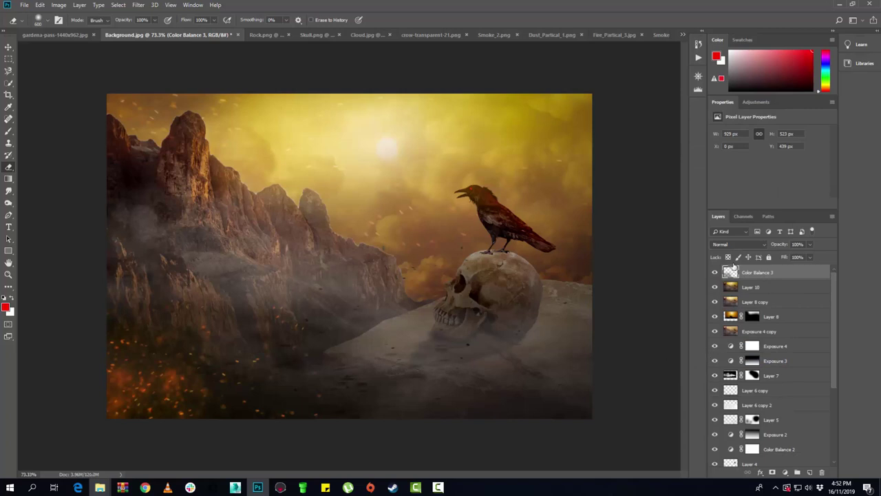
{"action": "left_click", "coordinate": [733, 245]}
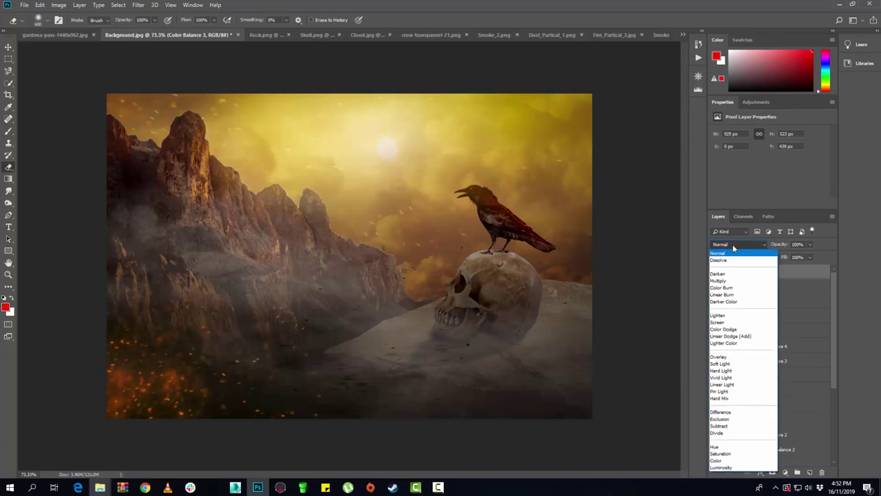
{"action": "left_click", "coordinate": [727, 316]}
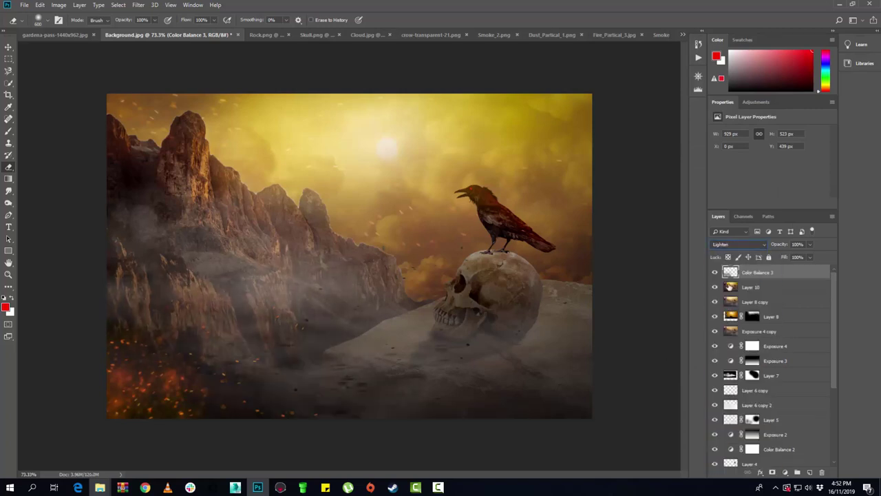
{"action": "left_click", "coordinate": [728, 249]}
{"action": "left_click", "coordinate": [719, 328]}
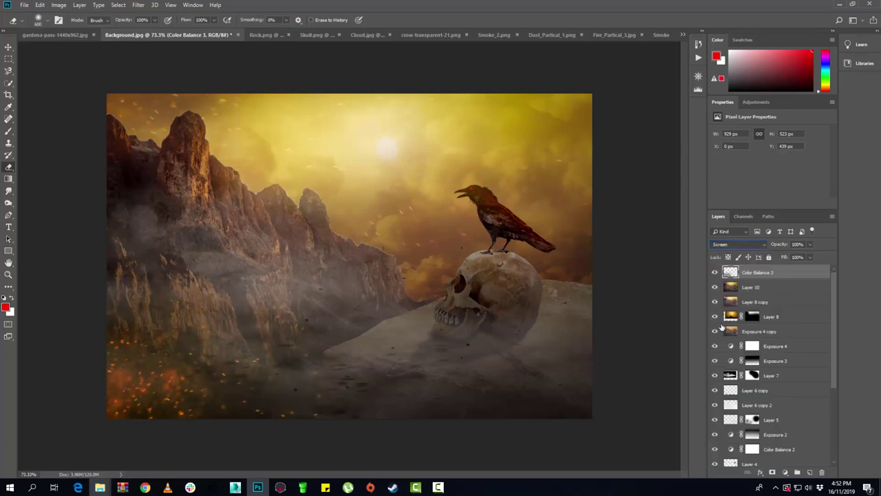
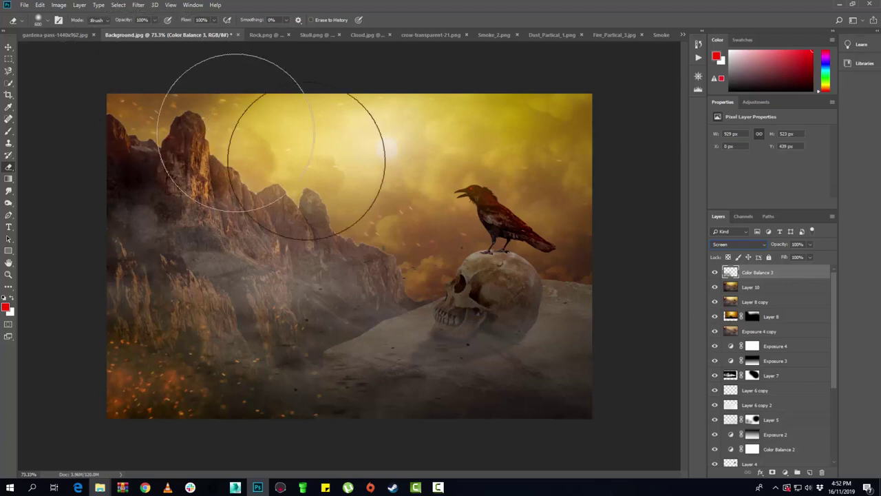
- Open Smoke_2.png and drag it into the Background composite as Layer 11
{"action": "left_click", "coordinate": [24, 5]}
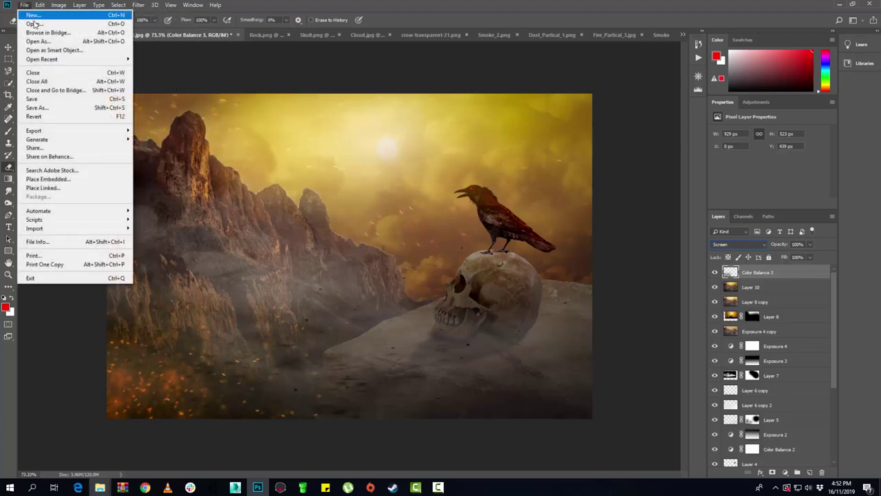
{"action": "left_click", "coordinate": [31, 28]}
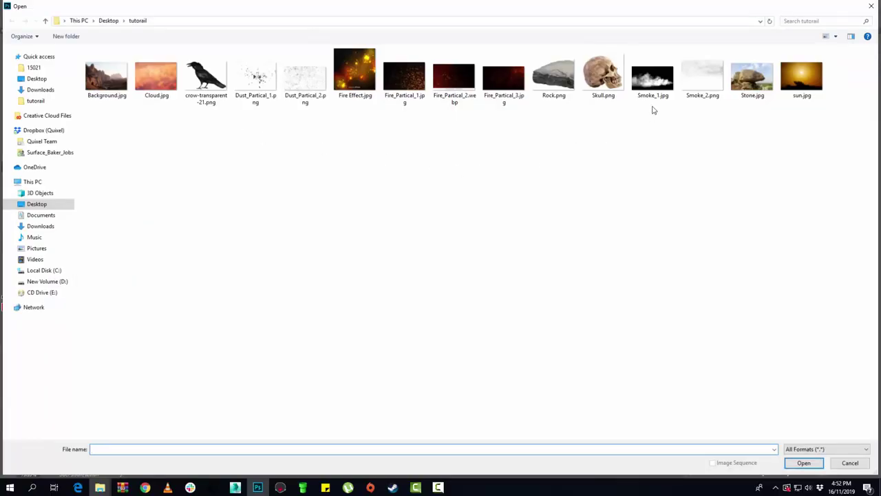
{"action": "left_click", "coordinate": [694, 81]}
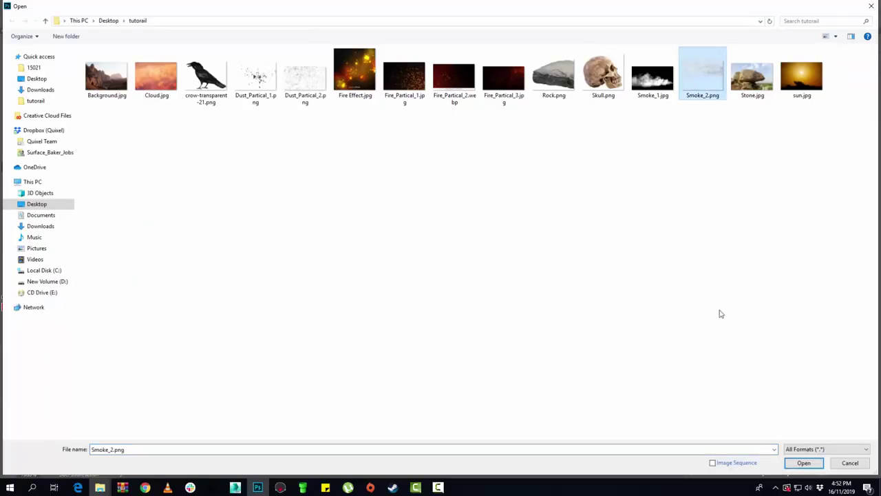
{"action": "left_click", "coordinate": [802, 462]}
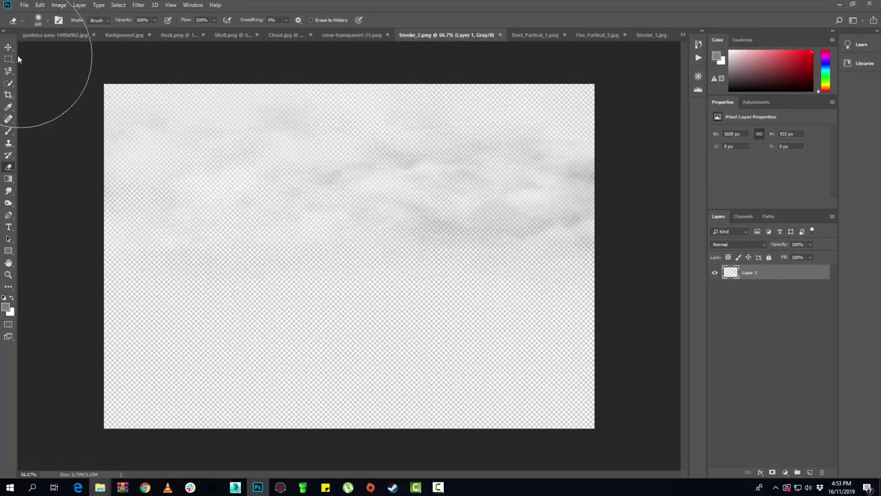
{"action": "left_click", "coordinate": [8, 47]}
{"action": "mouse_move", "coordinate": [374, 191]}
{"action": "left_mouse_down"}
{"action": "mouse_move", "coordinate": [201, 146]}
{"action": "mouse_move", "coordinate": [300, 227]}
{"action": "mouse_move", "coordinate": [333, 268]}
{"action": "left_mouse_up"}
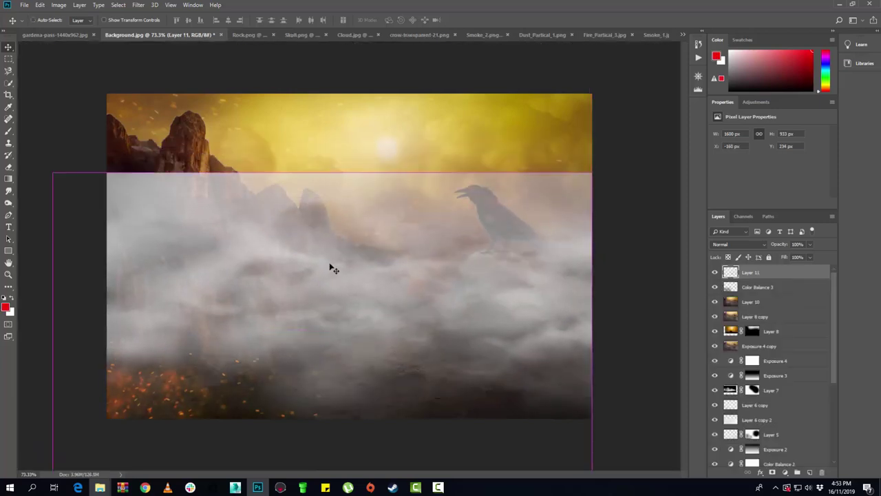
- Flip the smoke layer vertically and move it down toward the ground
{"action": "key", "text": "ctrl+t"}
{"action": "right_click", "coordinate": [330, 263]}
{"action": "left_click", "coordinate": [362, 384]}
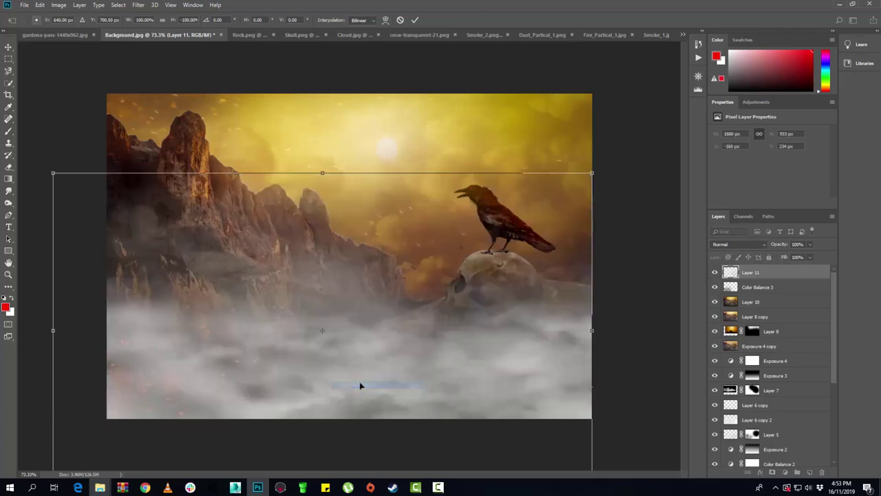
{"action": "mouse_move", "coordinate": [360, 384]}
{"action": "left_mouse_down"}
{"action": "mouse_move", "coordinate": [365, 365]}
{"action": "mouse_move", "coordinate": [376, 366]}
{"action": "left_mouse_up"}
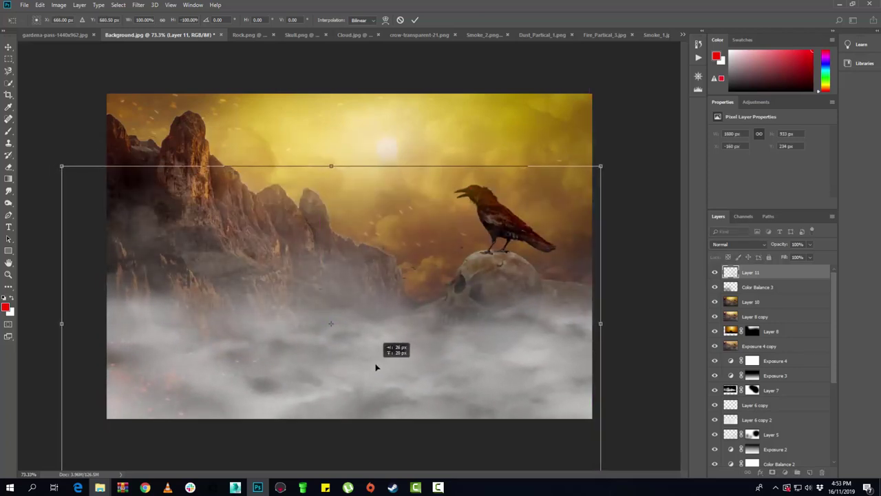
{"action": "left_click", "coordinate": [7, 48]}
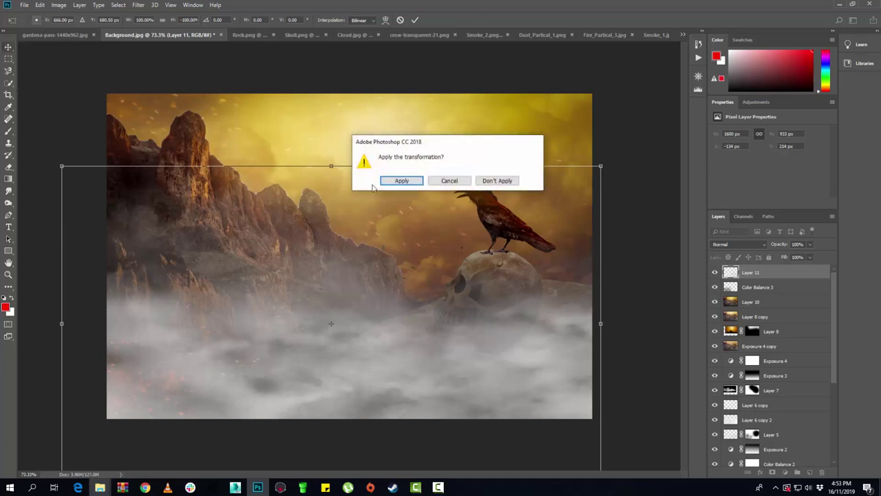
{"action": "left_click", "coordinate": [399, 181]}
- Move the smoke below Color Balance 3 and set its blend mode to Soft Light
{"action": "key", "text": "ctrl+bracketleft"}
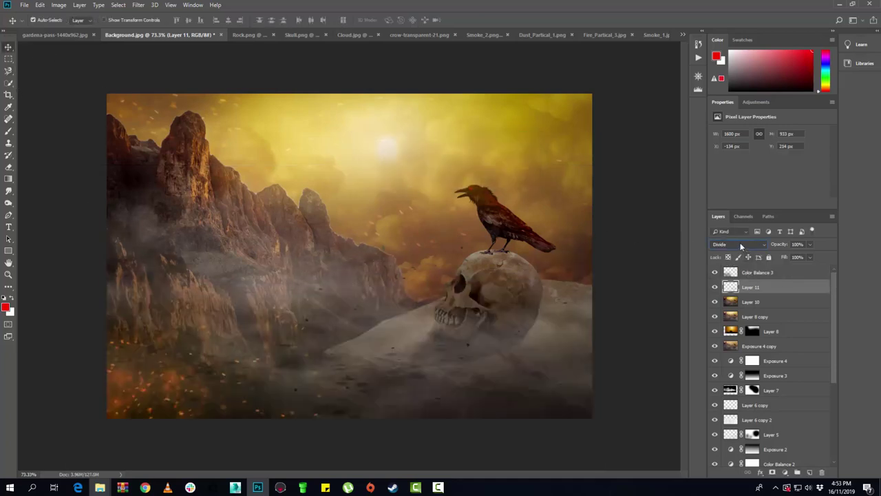
{"action": "left_click", "coordinate": [740, 244]}
{"action": "left_click", "coordinate": [740, 361]}
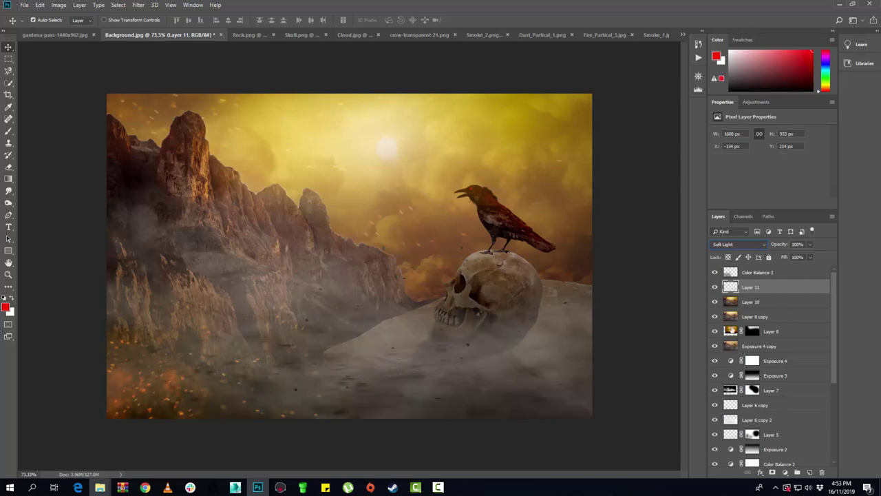
{"action": "left_click", "coordinate": [715, 287]}
{"action": "left_click", "coordinate": [715, 287]}
{"action": "left_click", "coordinate": [714, 287]}
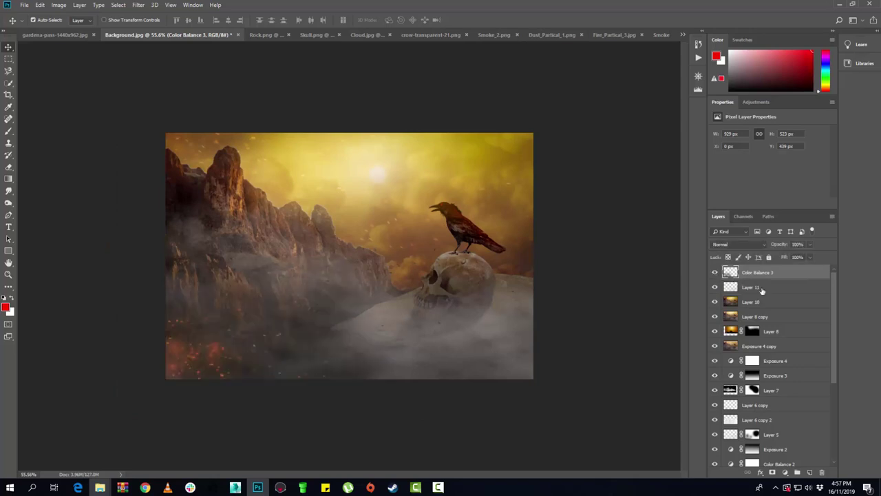
- Duplicate Color Balance 3, Layer 11 and Layer 10 together
{"action": "left_click", "coordinate": [758, 287], "text": "shift"}
{"action": "left_click", "coordinate": [758, 302], "text": "shift"}
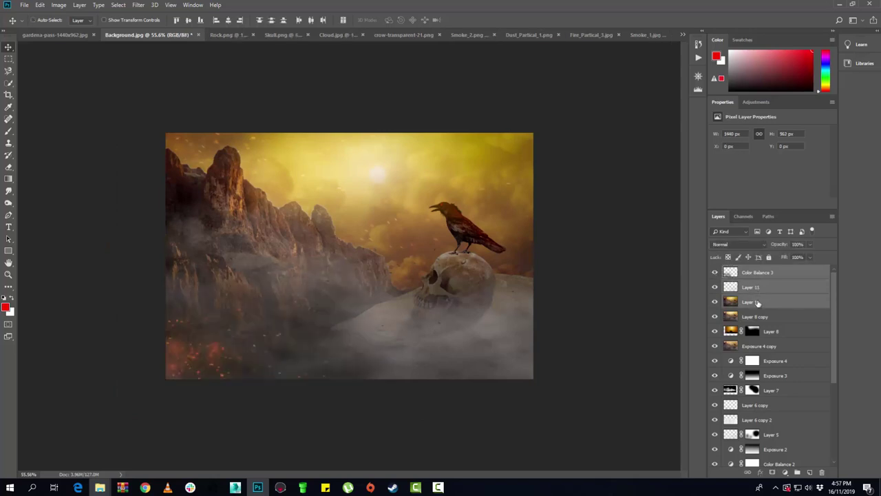
{"action": "key", "text": "ctrl+j"}
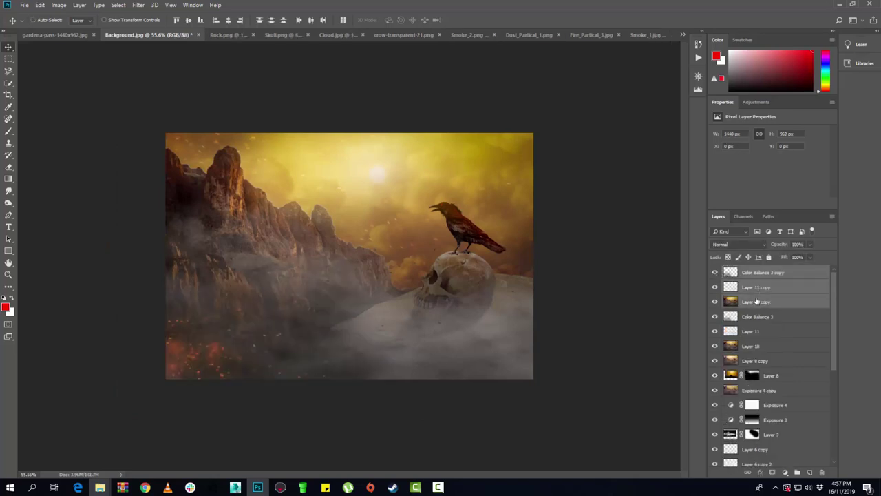
{"action": "key", "text": "ctrl+z"}
{"action": "left_click", "coordinate": [753, 289]}
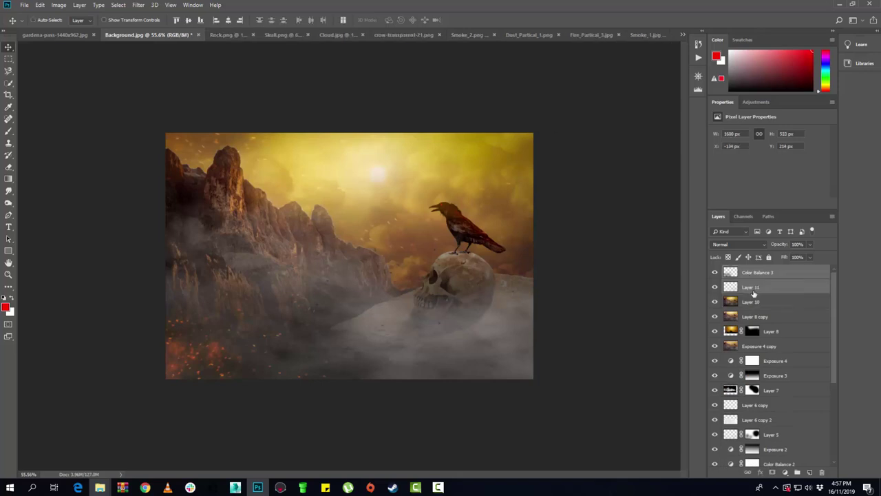
{"action": "left_click", "coordinate": [757, 301], "text": "shift"}
{"action": "right_click", "coordinate": [755, 301]}
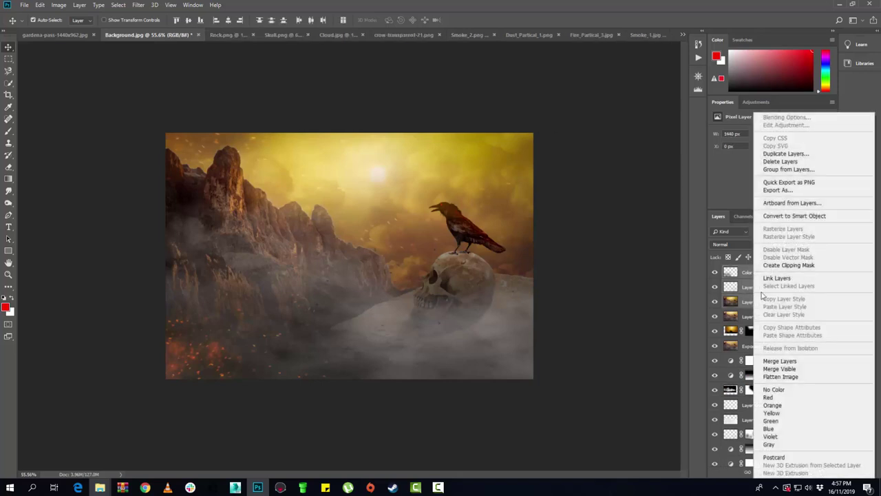
{"action": "left_click", "coordinate": [787, 155]}
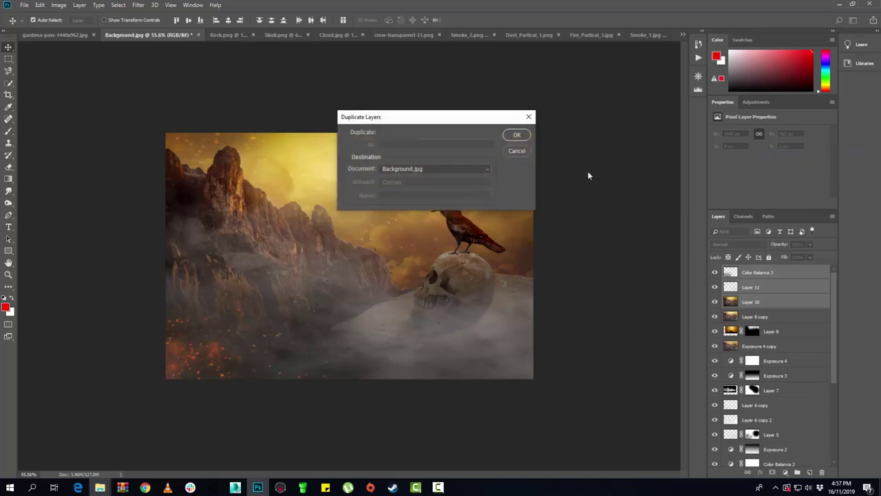
{"action": "left_click", "coordinate": [515, 135]}
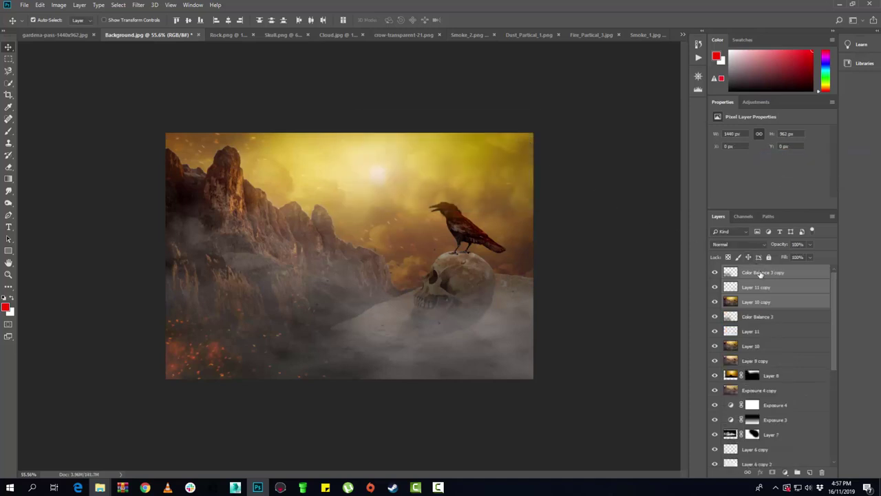
- Merge the copies into one layer and add empty Layer 12 above
{"action": "right_click", "coordinate": [756, 284]}
{"action": "left_click", "coordinate": [783, 363]}
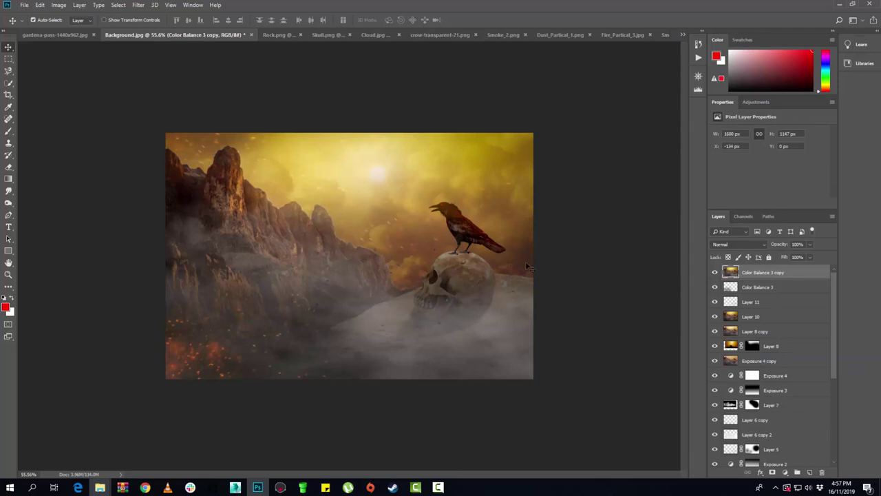
{"action": "left_click", "coordinate": [811, 472]}
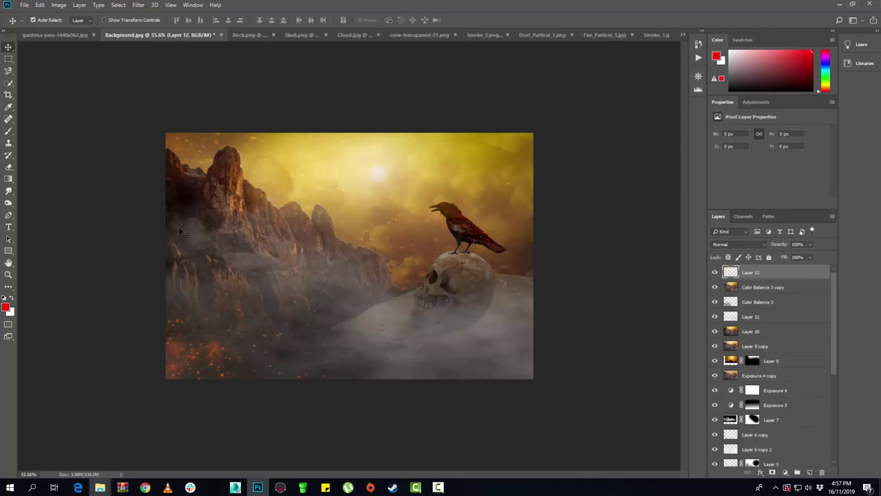
- Set the foreground colour to orange ff7e00
{"action": "left_click", "coordinate": [6, 307]}
{"action": "left_click_drag", "start_coordinate": [510, 240], "coordinate": [508, 239]}
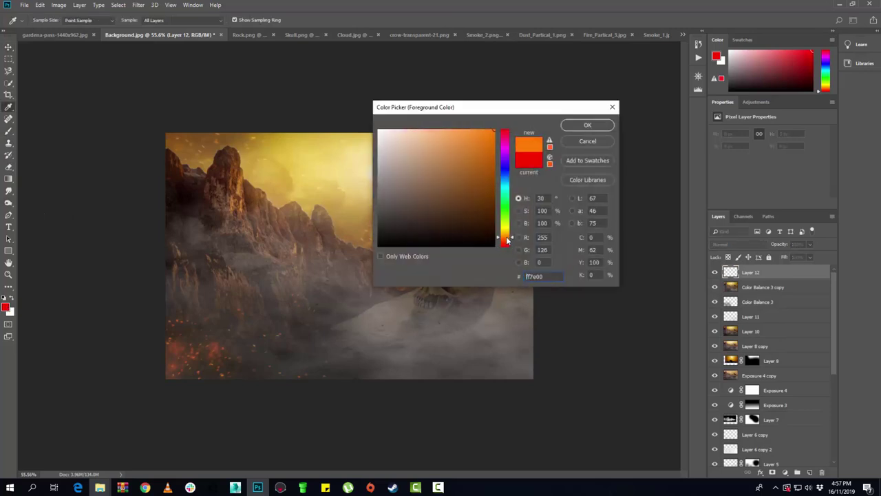
{"action": "left_click", "coordinate": [583, 124]}
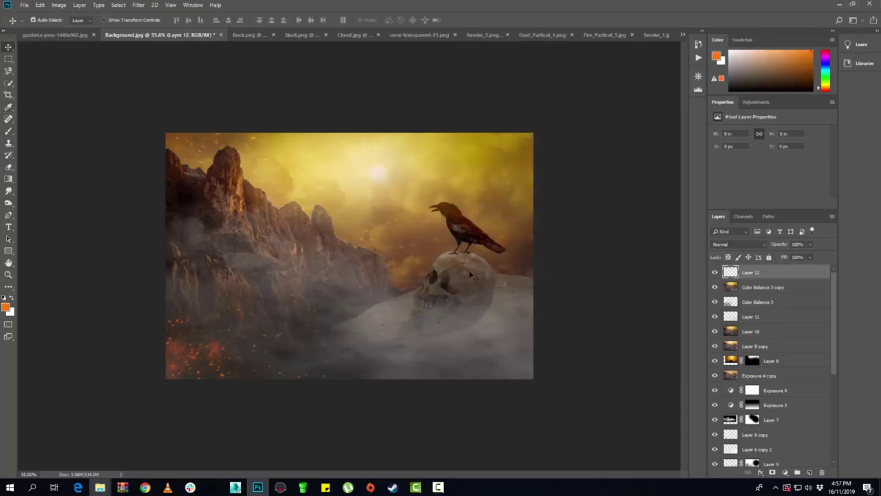
{"action": "scroll", "coordinate": [467, 257], "scroll_direction": "up", "scroll_amount": 5}
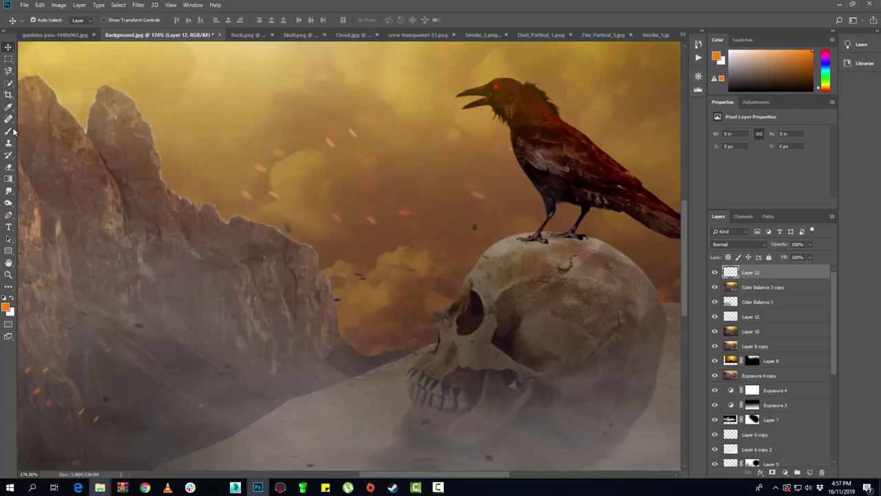
- Paint orange over the skull top on Layer 12 and blend it with Soft Light
{"action": "left_click", "coordinate": [9, 131]}
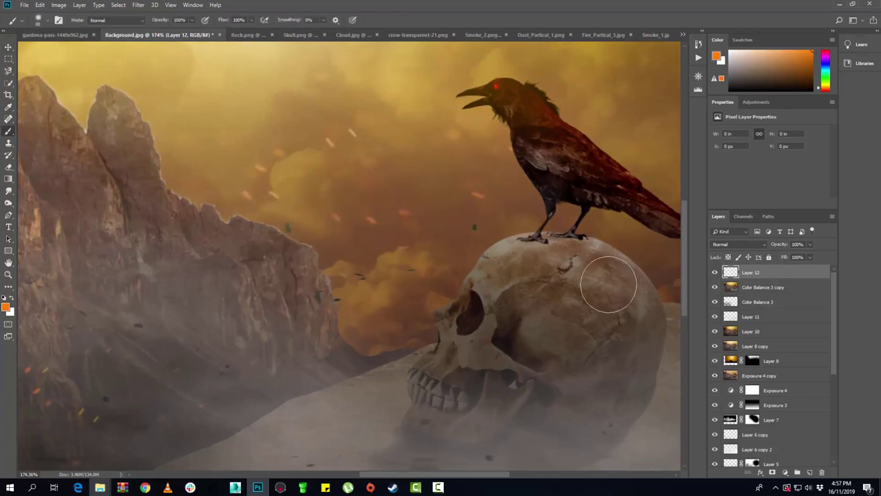
{"action": "mouse_move", "coordinate": [610, 282]}
{"action": "left_mouse_down"}
{"action": "mouse_move", "coordinate": [580, 266]}
{"action": "mouse_move", "coordinate": [507, 281]}
{"action": "left_mouse_up"}
{"action": "key", "text": "ctrl+z"}
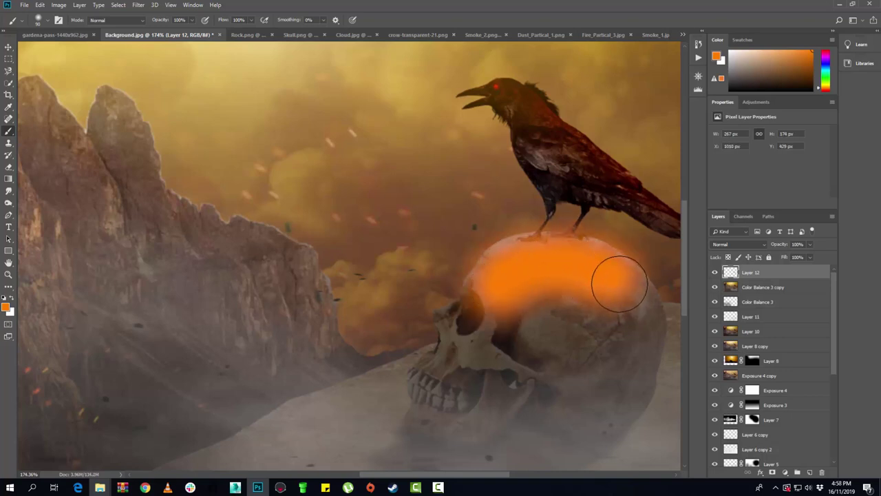
{"action": "left_click", "coordinate": [735, 244]}
{"action": "left_click", "coordinate": [728, 370]}
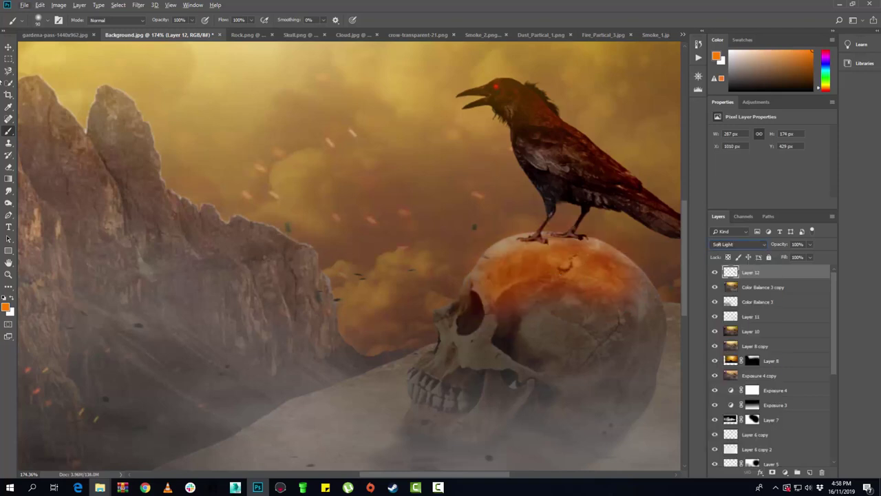
{"action": "left_click", "coordinate": [8, 46]}
{"action": "scroll", "coordinate": [479, 264], "scroll_direction": "down", "scroll_amount": 2}
{"action": "scroll", "coordinate": [479, 264], "scroll_direction": "down", "scroll_amount": 2}
- Nudge the orange glow up, lower its fill, and paint more faint orange on the skull
{"action": "scroll", "coordinate": [478, 264], "scroll_direction": "down", "scroll_amount": 2}
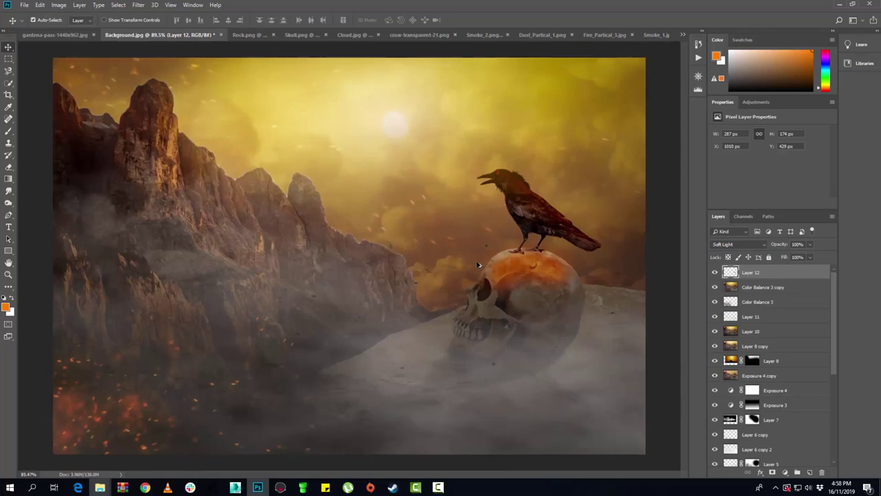
{"action": "key", "text": "Up"}
{"action": "key", "text": "Up"}
{"action": "key", "text": "Up"}
{"action": "key", "text": "Up"}
{"action": "key", "text": "Up"}
{"action": "key", "text": "Up"}
{"action": "key", "text": "Up"}
{"action": "key", "text": "Up"}
{"action": "key", "text": "Up"}
{"action": "left_click", "coordinate": [811, 256]}
{"action": "left_click_drag", "start_coordinate": [815, 270], "coordinate": [796, 270]}
{"action": "left_click", "coordinate": [9, 130]}
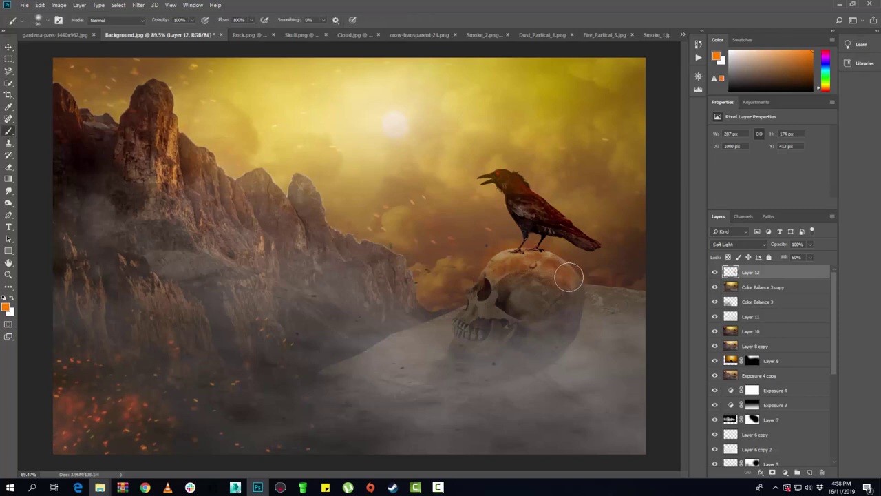
{"action": "mouse_move", "coordinate": [572, 281]}
{"action": "left_mouse_down"}
{"action": "mouse_move", "coordinate": [562, 274]}
{"action": "mouse_move", "coordinate": [497, 275]}
{"action": "mouse_move", "coordinate": [473, 299]}
{"action": "left_mouse_up"}
- Erase the glow over the skull with a 300 px eraser, raising the layer fill to 71%
{"action": "left_click", "coordinate": [8, 166]}
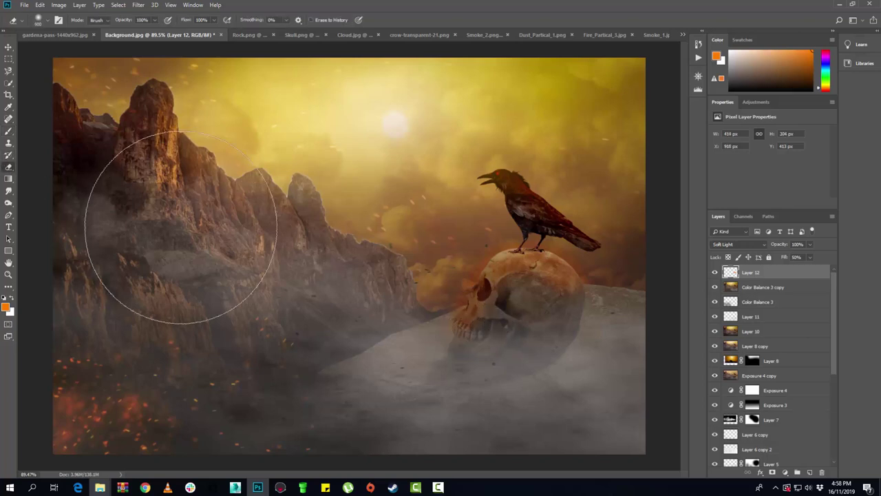
{"action": "right_click", "coordinate": [554, 347]}
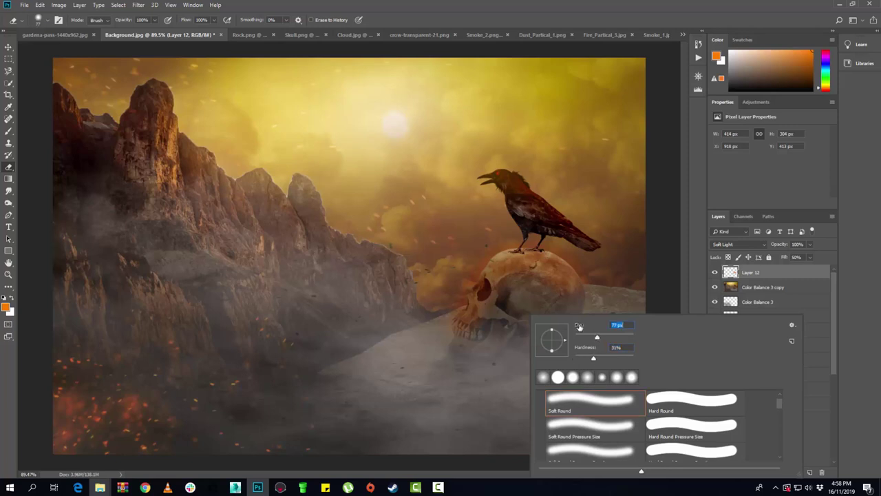
{"action": "key", "text": "Return"}
{"action": "key", "text": "bracketright"}
{"action": "key", "text": "bracketright"}
{"action": "key", "text": "bracketright"}
{"action": "key", "text": "bracketright"}
{"action": "key", "text": "bracketright"}
{"action": "key", "text": "bracketright"}
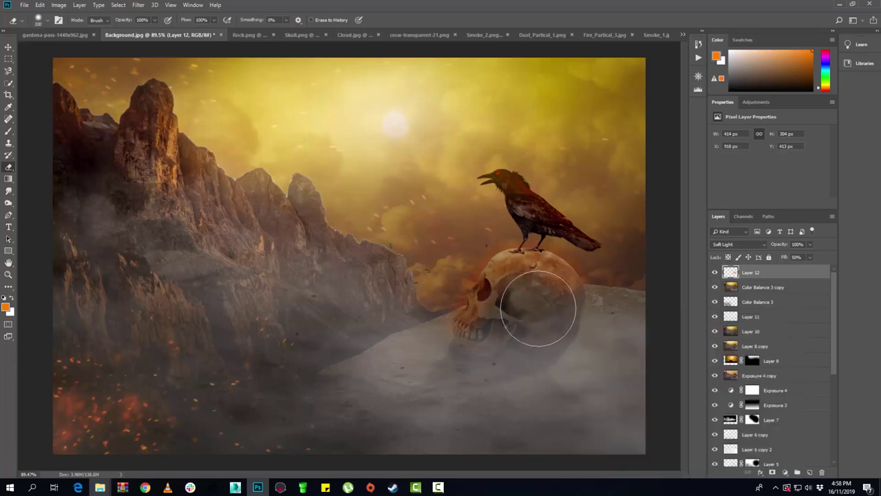
{"action": "key", "text": "bracketright"}
{"action": "key", "text": "bracketright"}
{"action": "right_click", "coordinate": [535, 330]}
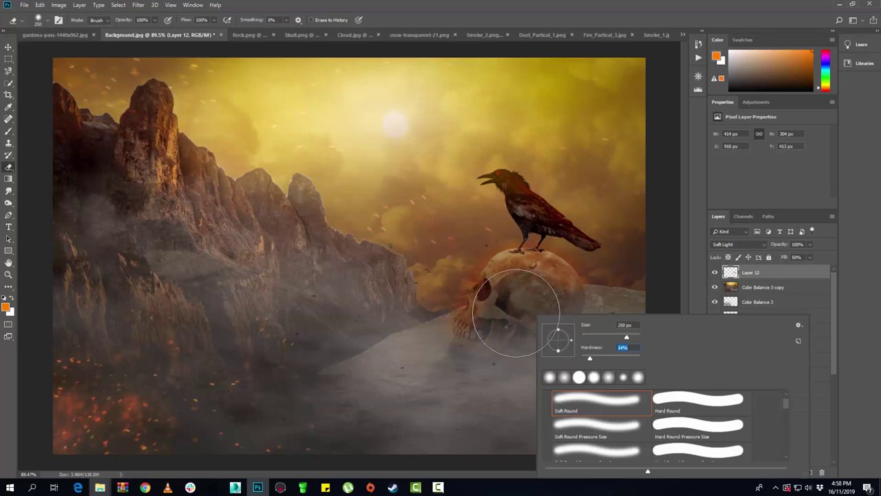
{"action": "key", "text": "Return"}
{"action": "key", "text": "bracketright"}
{"action": "mouse_move", "coordinate": [530, 320]}
{"action": "left_mouse_down"}
{"action": "mouse_move", "coordinate": [515, 344]}
{"action": "mouse_move", "coordinate": [432, 354]}
{"action": "mouse_move", "coordinate": [418, 334]}
{"action": "left_mouse_up"}
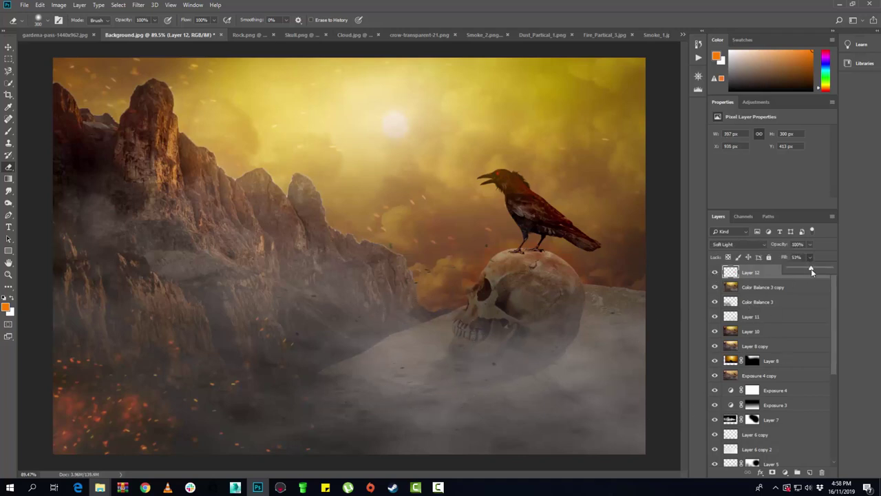
{"action": "left_click_drag", "start_coordinate": [812, 270], "coordinate": [810, 270]}
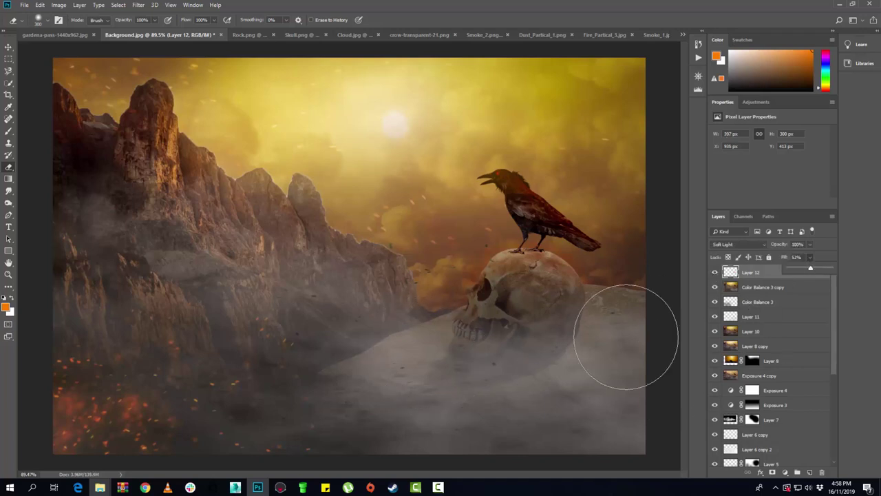
{"action": "left_click", "coordinate": [527, 330]}
- With a 90 px eraser, erase fog near the skull top and along its right edge
{"action": "left_click", "coordinate": [755, 278]}
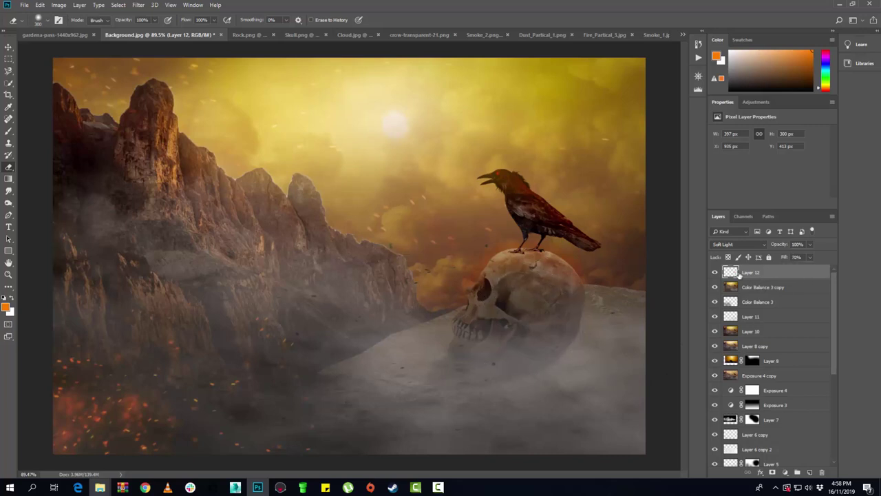
{"action": "key", "text": "bracketleft"}
{"action": "key", "text": "bracketleft"}
{"action": "key", "text": "bracketleft"}
{"action": "scroll", "coordinate": [457, 295], "scroll_direction": "up", "scroll_amount": 3}
{"action": "scroll", "coordinate": [458, 291], "scroll_direction": "up", "scroll_amount": 2}
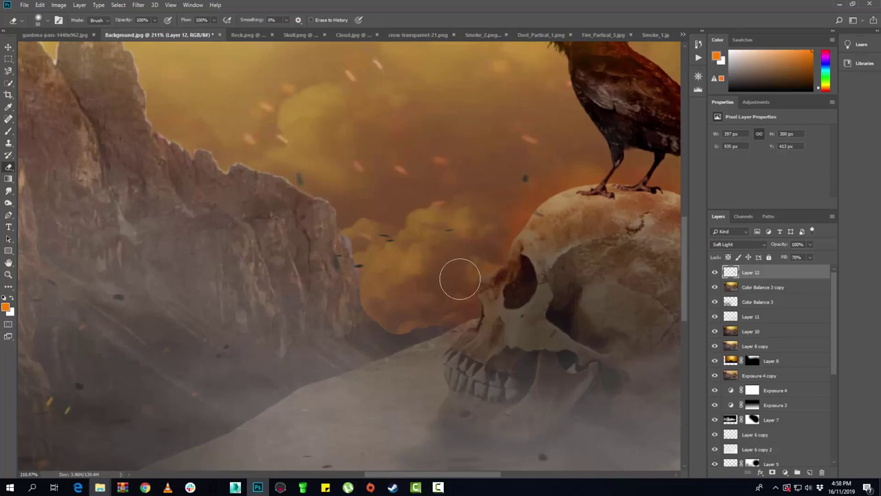
{"action": "left_click_drag", "start_coordinate": [478, 236], "coordinate": [488, 228]}
{"action": "left_click_drag", "start_coordinate": [577, 158], "coordinate": [368, 180]}
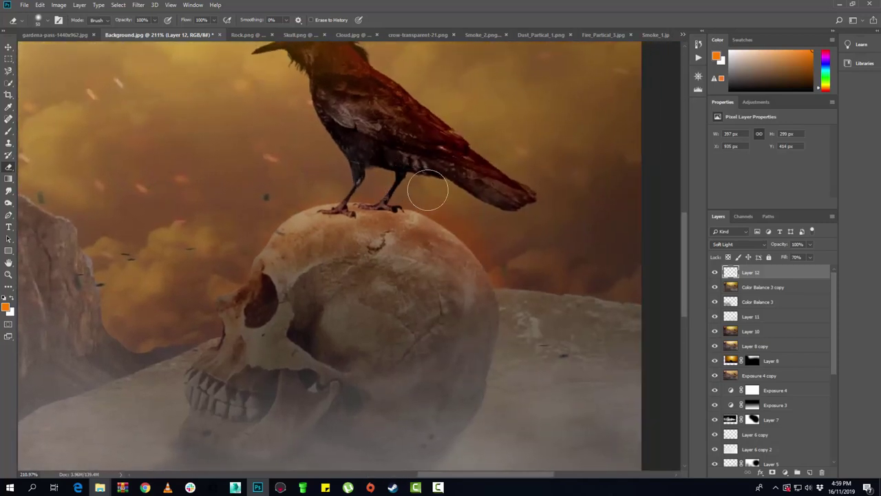
{"action": "mouse_move", "coordinate": [452, 203]}
{"action": "left_mouse_down"}
{"action": "mouse_move", "coordinate": [517, 283]}
{"action": "mouse_move", "coordinate": [488, 232]}
{"action": "mouse_move", "coordinate": [452, 197]}
{"action": "mouse_move", "coordinate": [426, 193]}
{"action": "left_mouse_up"}
{"action": "key", "text": "ctrl+0"}
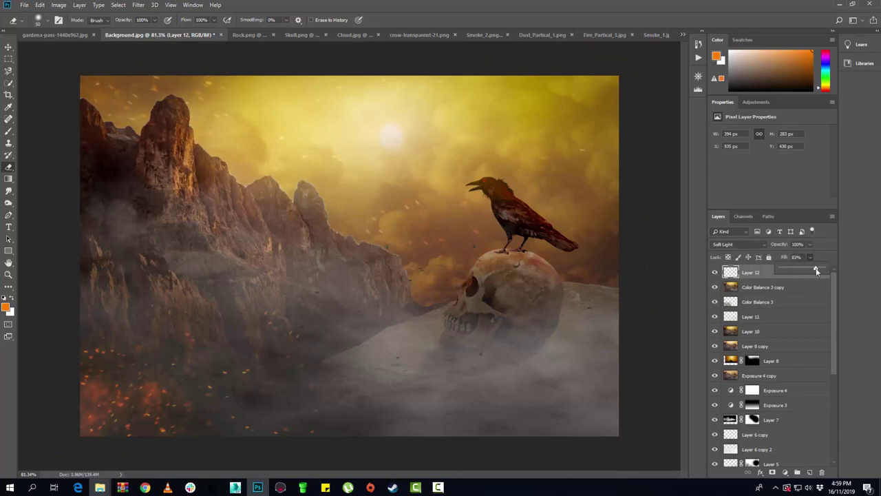
- Erase more fog near the skull's jaw with a slightly larger eraser, leaving fill at 66%
{"action": "scroll", "coordinate": [462, 303], "scroll_direction": "up", "scroll_amount": 1}
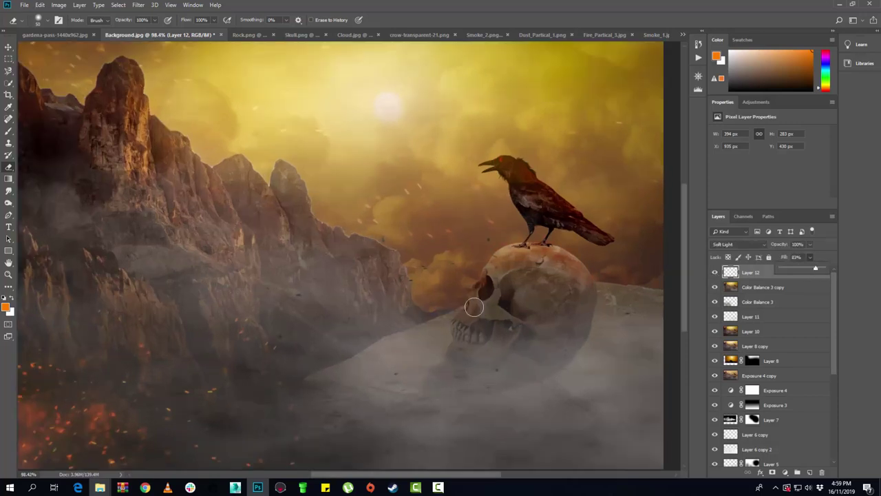
{"action": "scroll", "coordinate": [468, 306], "scroll_direction": "up", "scroll_amount": 1}
{"action": "scroll", "coordinate": [475, 313], "scroll_direction": "up", "scroll_amount": 2}
{"action": "left_click_drag", "start_coordinate": [474, 312], "coordinate": [452, 305]}
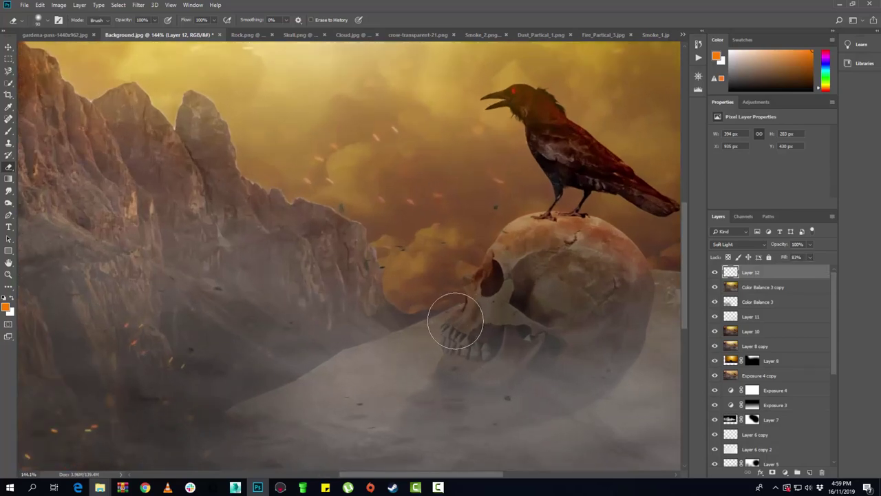
{"action": "key", "text": "bracketright"}
{"action": "key", "text": "bracketright"}
{"action": "key", "text": "bracketright"}
{"action": "key", "text": "bracketright"}
{"action": "key", "text": "bracketright"}
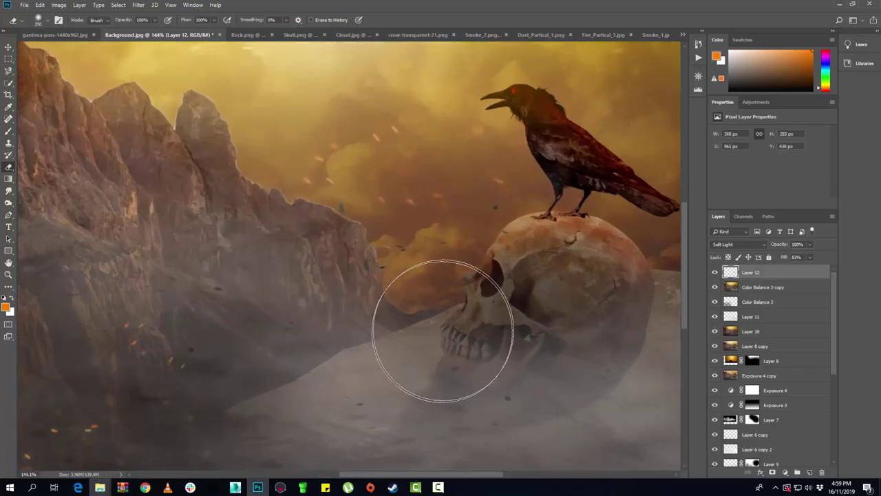
{"action": "scroll", "coordinate": [413, 330], "scroll_direction": "down", "scroll_amount": 2}
{"action": "scroll", "coordinate": [364, 338], "scroll_direction": "down", "scroll_amount": 2}
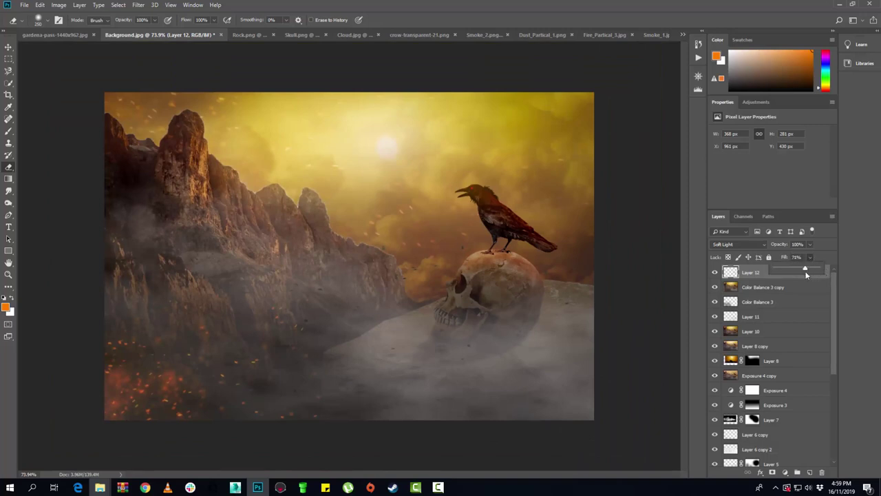
{"action": "scroll", "coordinate": [330, 307], "scroll_direction": "down", "scroll_amount": 1}
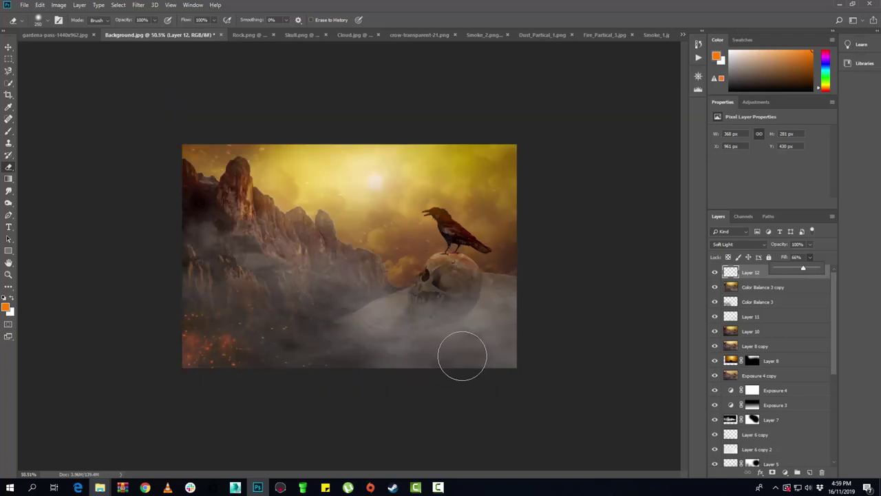
{"action": "scroll", "coordinate": [475, 344], "scroll_direction": "down", "scroll_amount": 1}
{"action": "scroll", "coordinate": [509, 304], "scroll_direction": "up", "scroll_amount": 1}
{"action": "scroll", "coordinate": [533, 295], "scroll_direction": "up", "scroll_amount": 1}
{"action": "scroll", "coordinate": [533, 295], "scroll_direction": "up", "scroll_amount": 1}
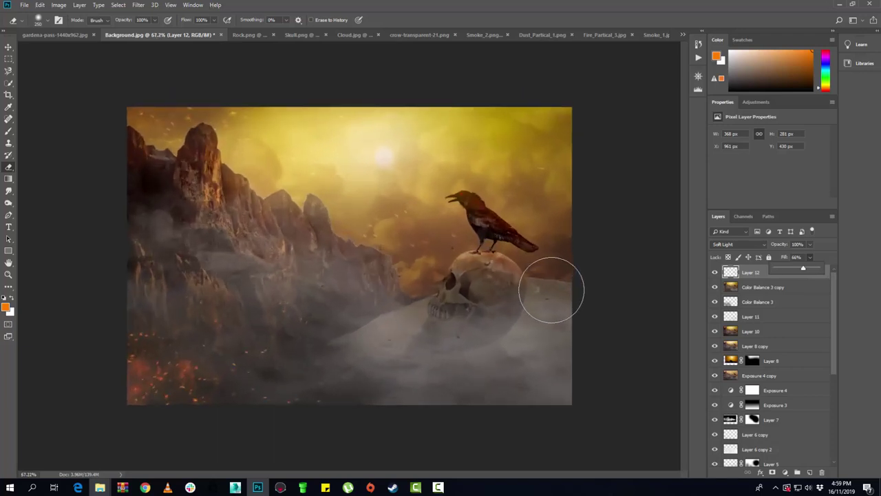
{"action": "scroll", "coordinate": [552, 287], "scroll_direction": "up", "scroll_amount": 2}
{"action": "scroll", "coordinate": [558, 283], "scroll_direction": "up", "scroll_amount": 1}
{"action": "scroll", "coordinate": [558, 290], "scroll_direction": "up", "scroll_amount": 1}
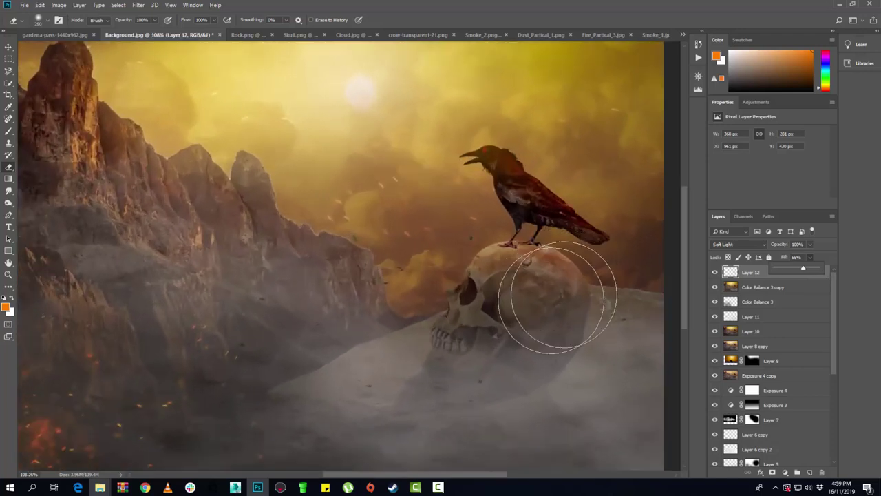
{"action": "left_click_drag", "start_coordinate": [539, 285], "coordinate": [475, 293]}
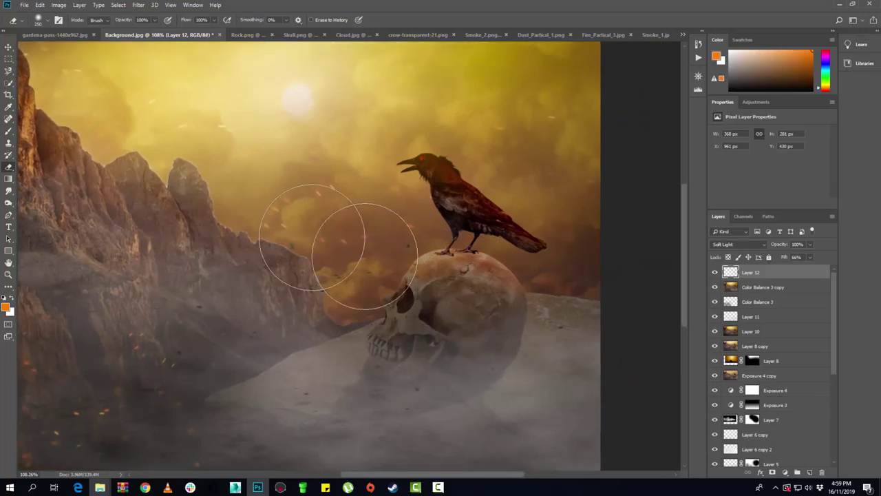
{"action": "left_click", "coordinate": [9, 132]}
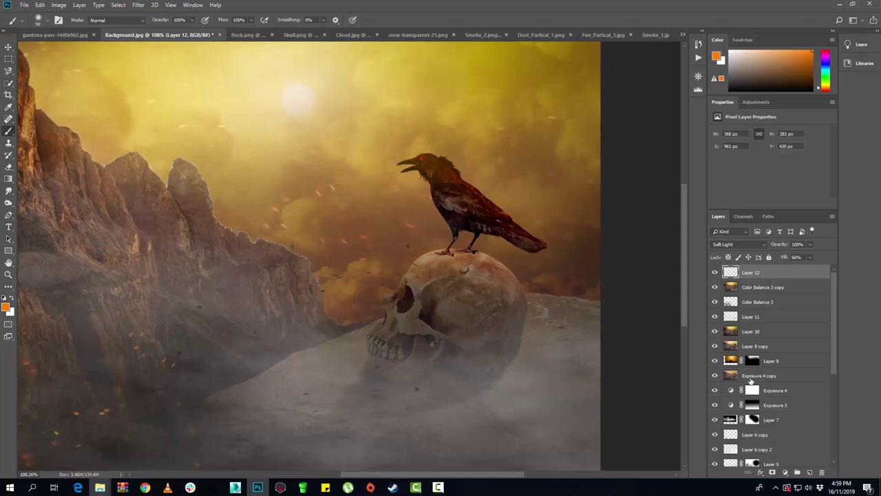
- Add new Layer 13 with black paint and a Hard Round brush
{"action": "left_click", "coordinate": [808, 472]}
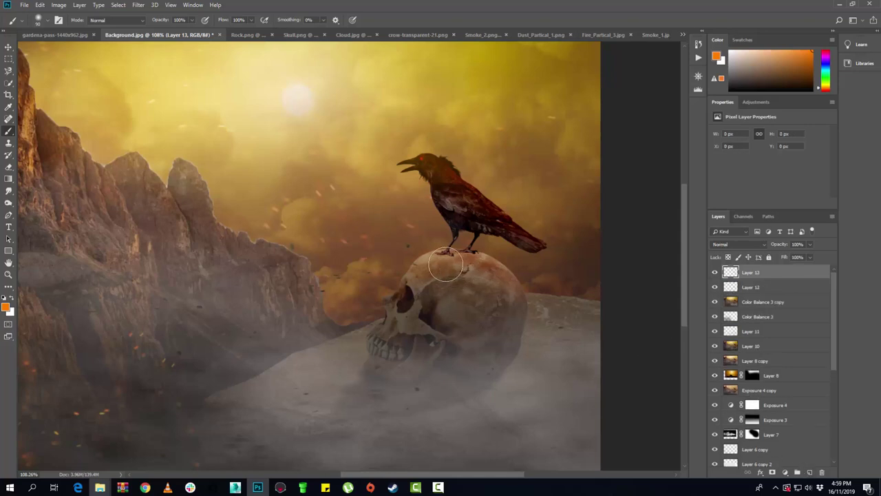
{"action": "left_click", "coordinate": [454, 263]}
{"action": "key", "text": "ctrl+z"}
{"action": "left_click", "coordinate": [5, 298]}
{"action": "right_click", "coordinate": [459, 271]}
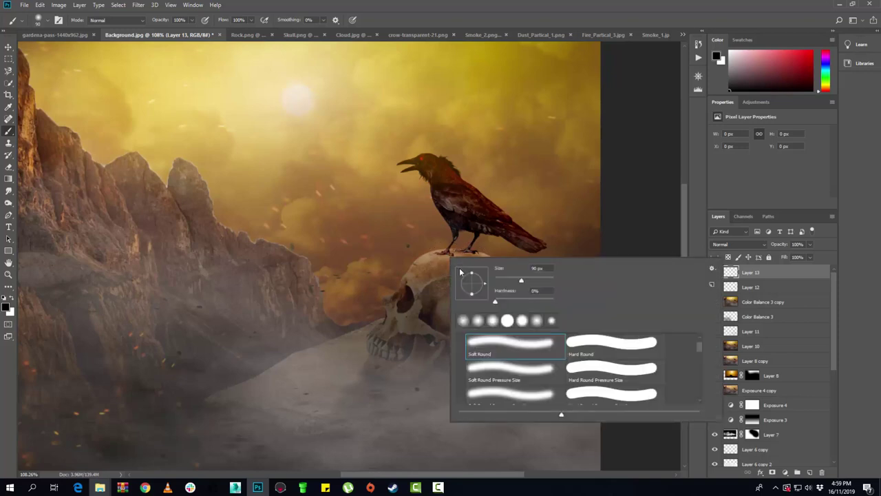
{"action": "left_click", "coordinate": [609, 347]}
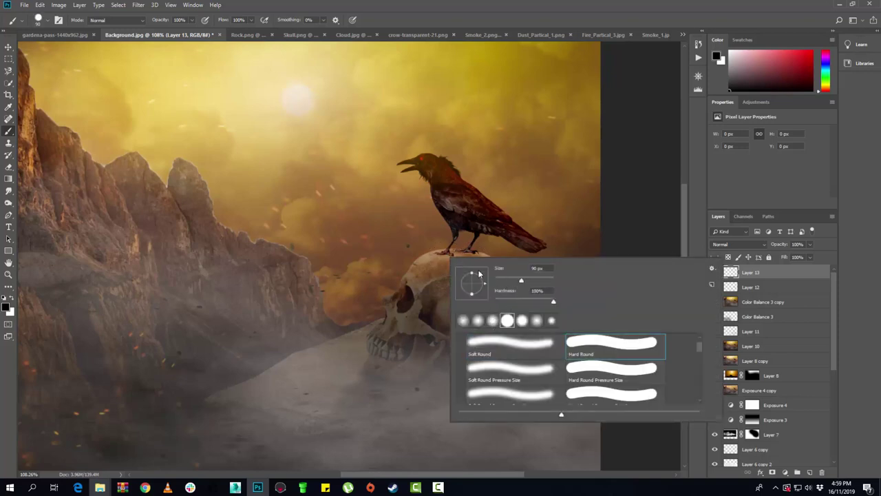
{"action": "key", "text": "Return"}
{"action": "left_click", "coordinate": [442, 256]}
{"action": "key", "text": "ctrl+z"}
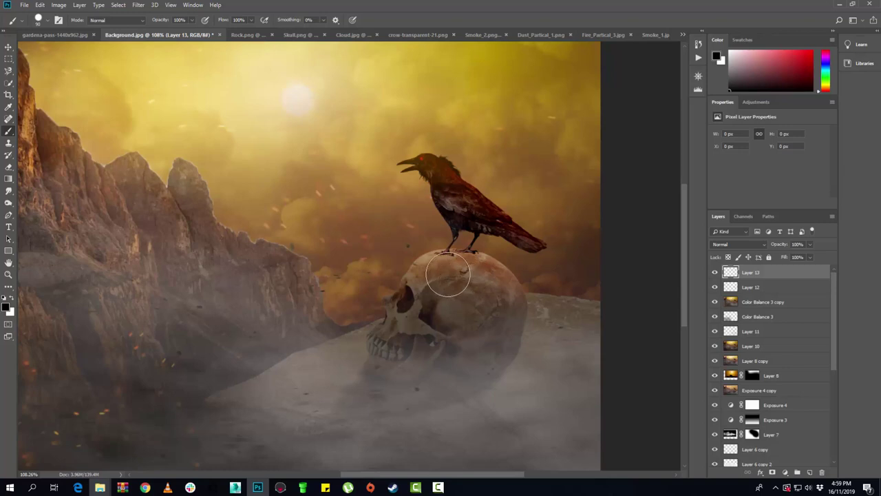
- Draw a small straight black bar under the crow's feet, then hide Layer 13 and select Layer 12
{"action": "right_click", "coordinate": [463, 266]}
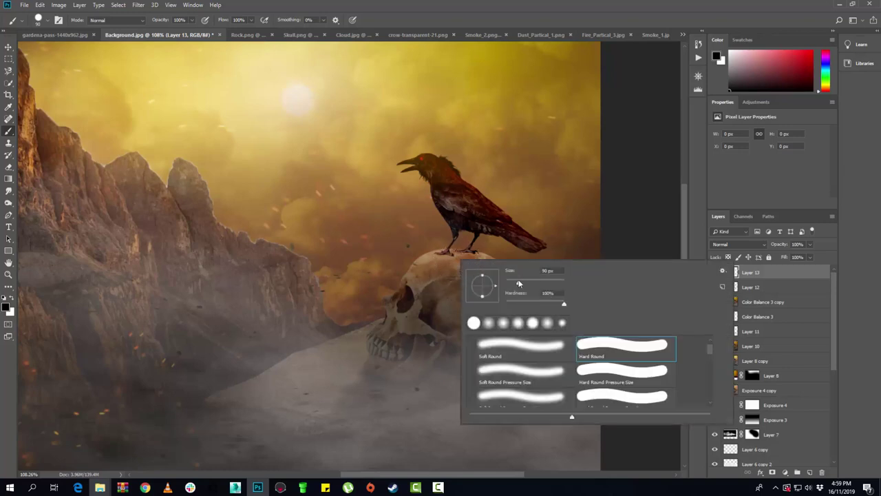
{"action": "left_click_drag", "start_coordinate": [519, 284], "coordinate": [512, 284]}
{"action": "left_click", "coordinate": [446, 256]}
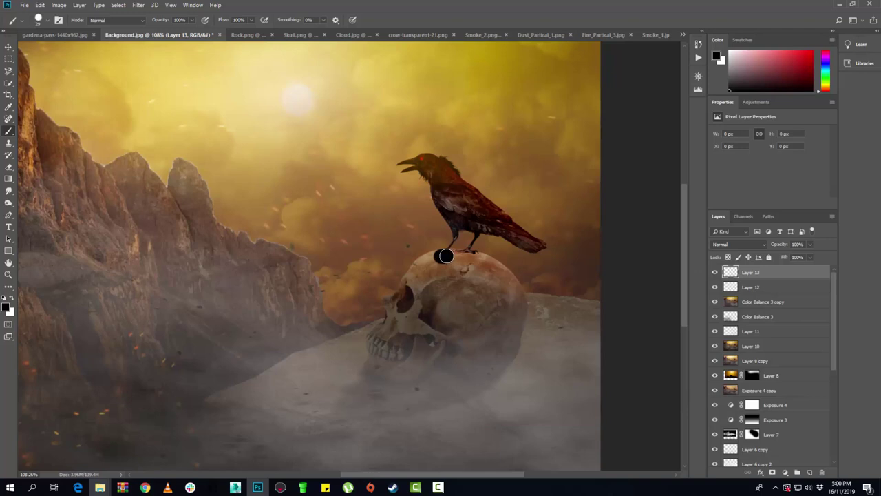
{"action": "key", "text": "ctrl+z"}
{"action": "left_click", "coordinate": [440, 251]}
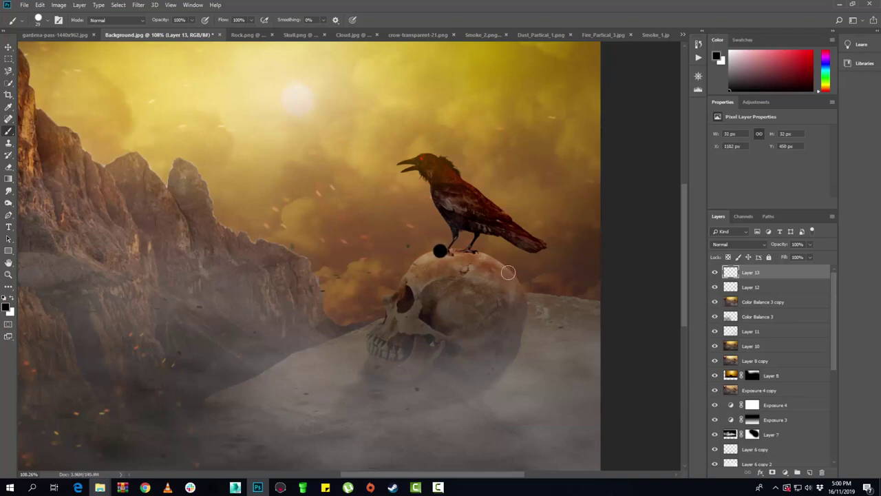
{"action": "left_click", "coordinate": [518, 266], "text": "shift"}
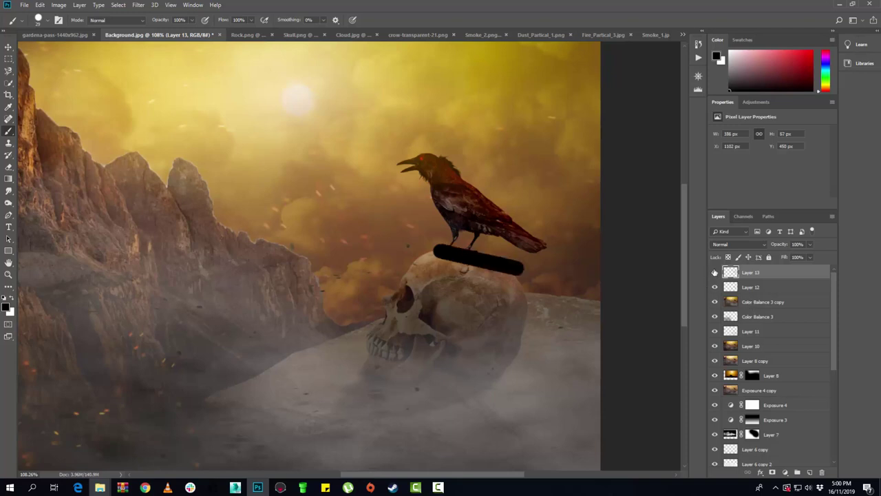
{"action": "left_click", "coordinate": [715, 272]}
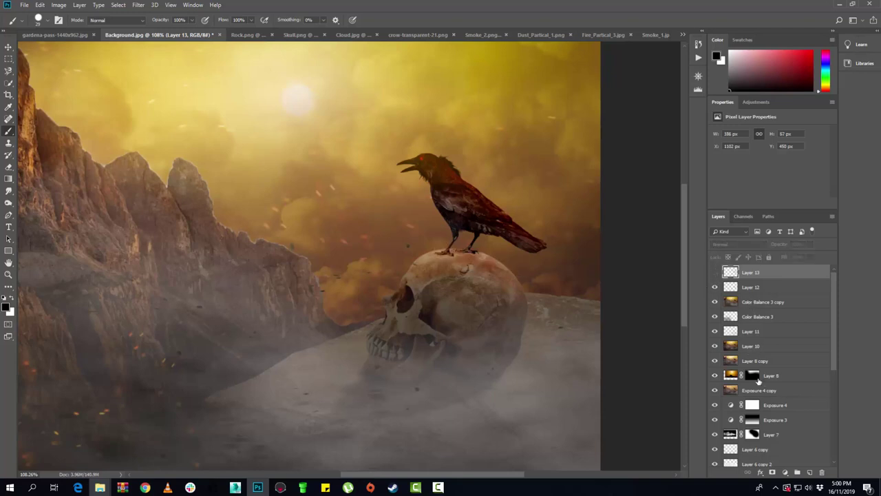
{"action": "left_click", "coordinate": [746, 287]}
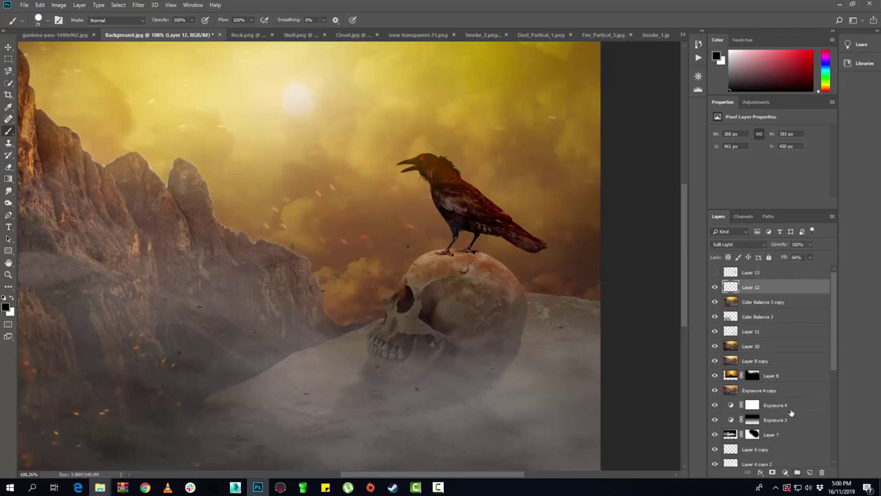
{"action": "left_click", "coordinate": [8, 70]}
- Trace the skull top and subtract a Polygonal Lasso region to leave a thin crescent selection
{"action": "scroll", "coordinate": [454, 252], "scroll_direction": "up", "scroll_amount": 5}
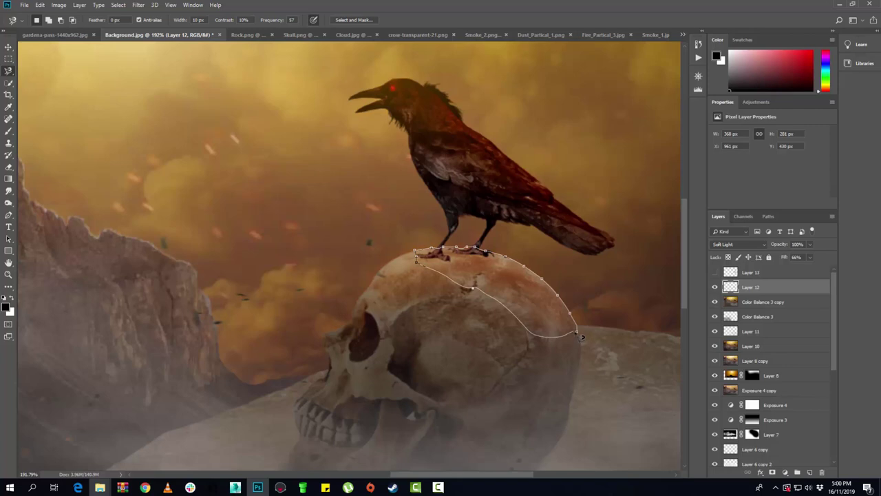
{"action": "key", "text": "Return"}
{"action": "right_click", "coordinate": [8, 71]}
{"action": "left_click", "coordinate": [55, 80]}
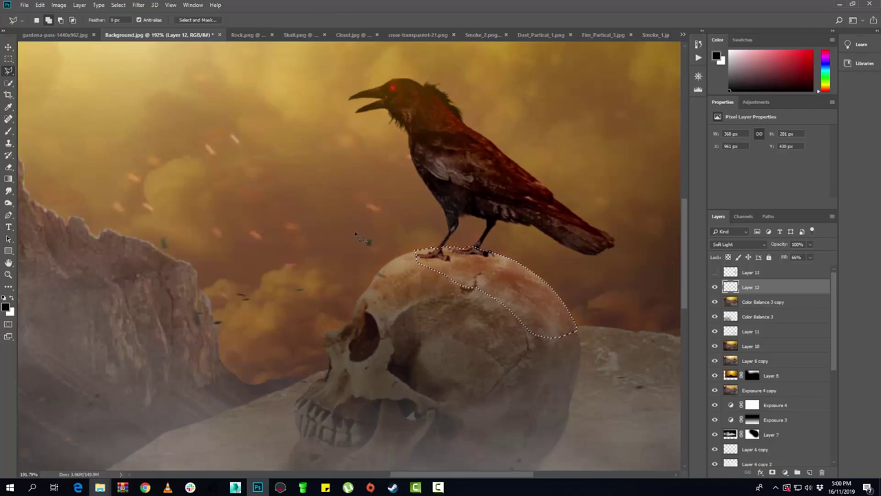
{"action": "left_click", "coordinate": [72, 21]}
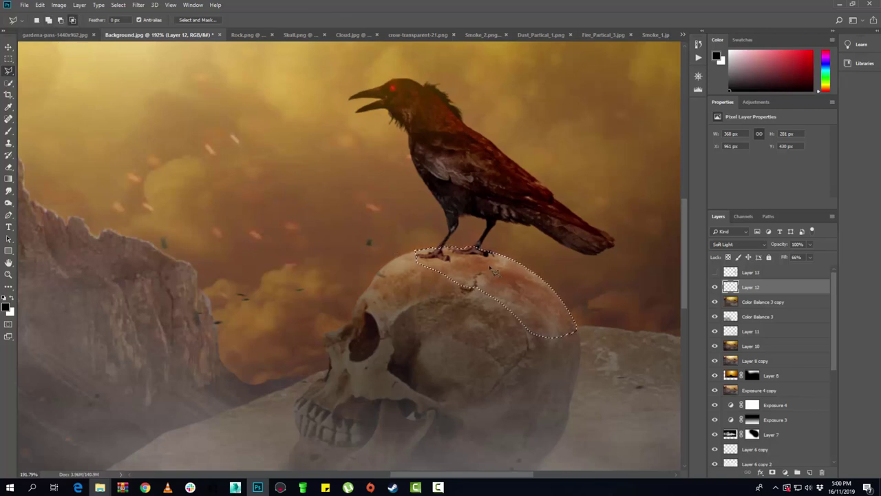
{"action": "left_click", "coordinate": [61, 19]}
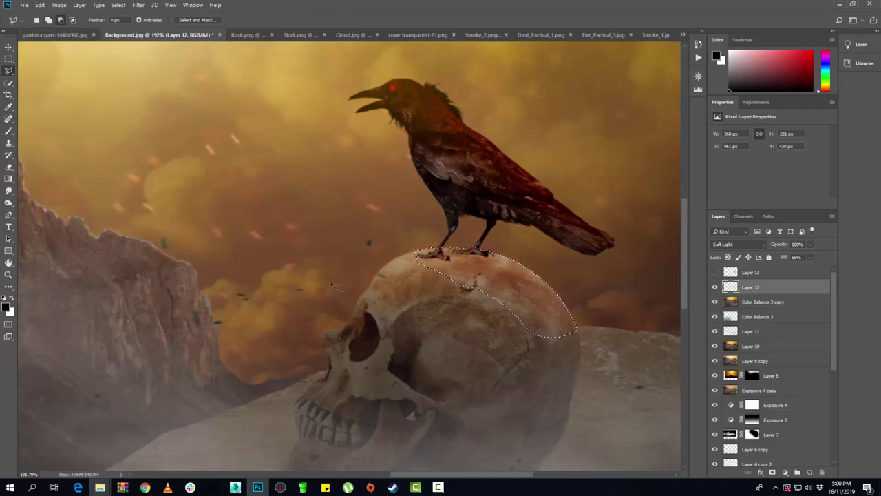
{"action": "left_click", "coordinate": [417, 256]}
{"action": "left_click", "coordinate": [577, 373]}
{"action": "left_click", "coordinate": [413, 302]}
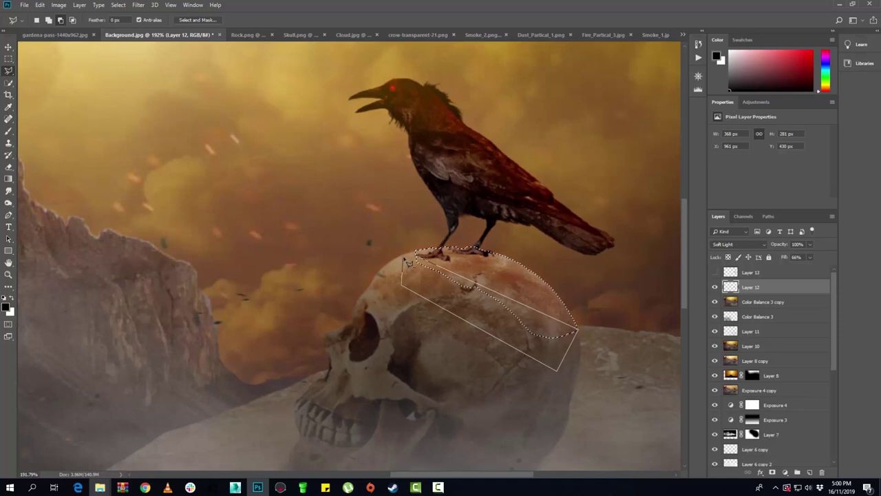
{"action": "left_click", "coordinate": [408, 263]}
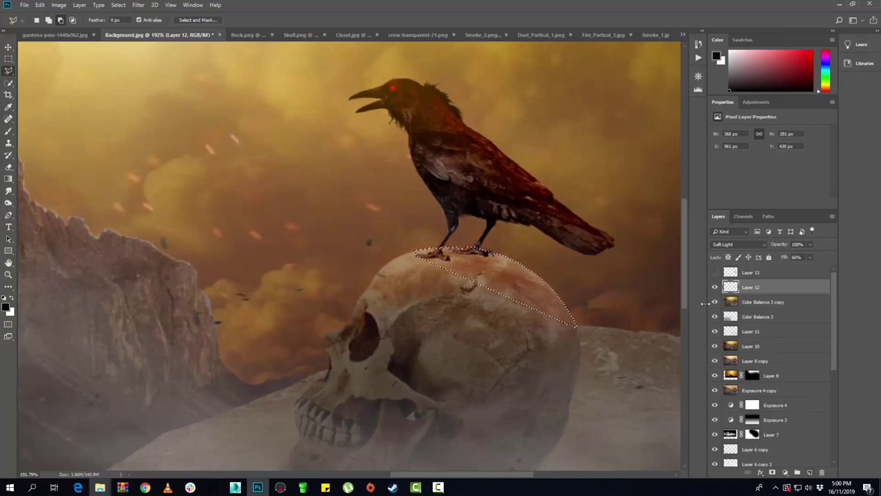
- Replace the old Layer 13 with a new layer and paint the crescent solid black
{"action": "left_click", "coordinate": [714, 272]}
{"action": "left_click", "coordinate": [772, 274]}
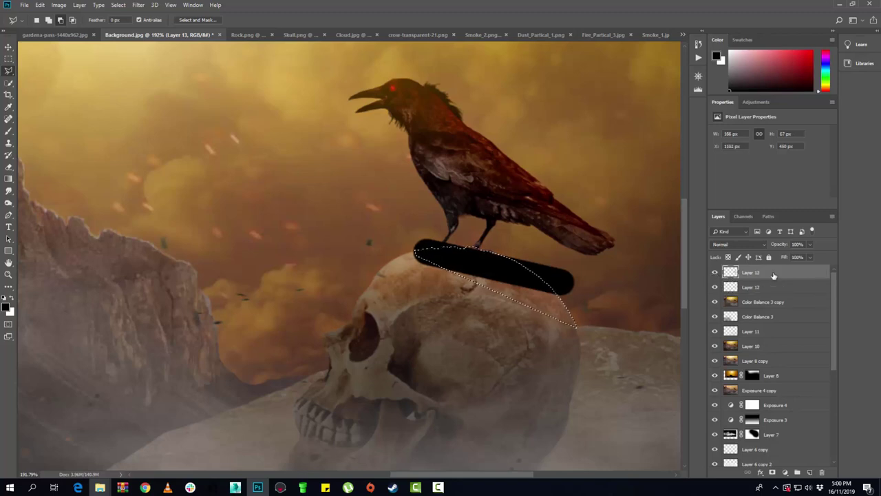
{"action": "left_click", "coordinate": [822, 471]}
{"action": "left_click", "coordinate": [402, 180]}
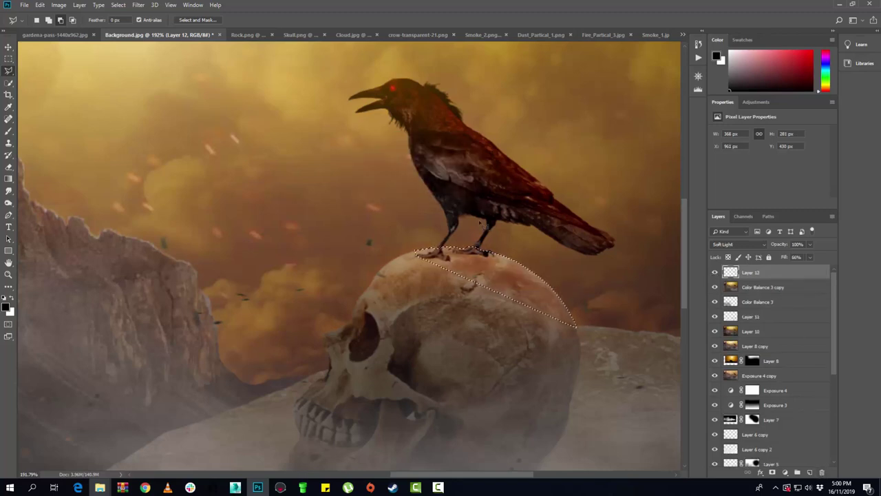
{"action": "left_click", "coordinate": [808, 473]}
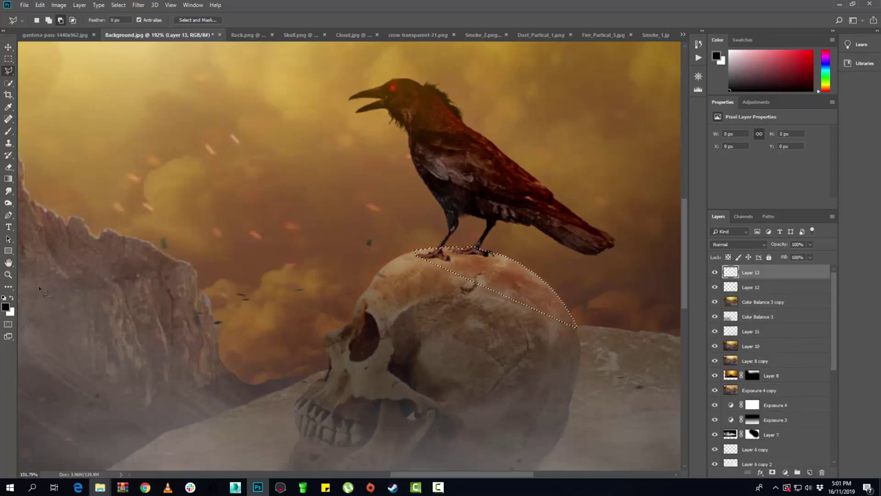
{"action": "left_click", "coordinate": [9, 130]}
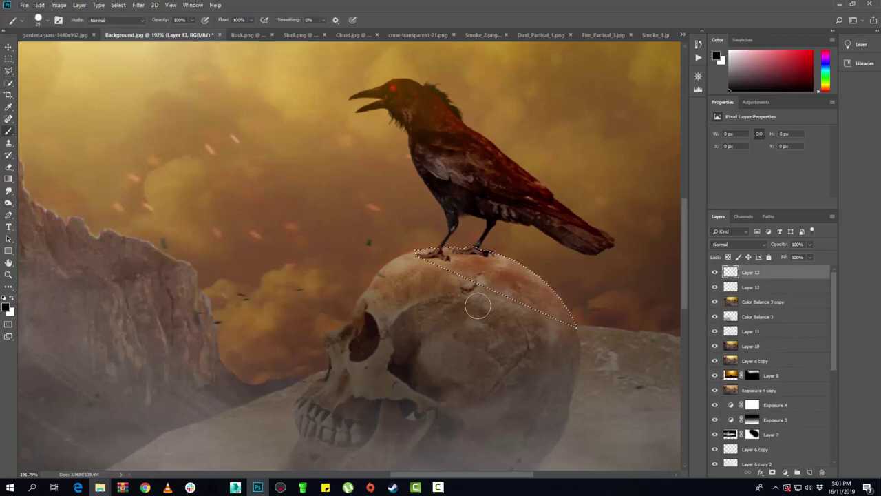
{"action": "key", "text": "bracketright"}
{"action": "key", "text": "bracketright"}
{"action": "key", "text": "bracketright"}
{"action": "key", "text": "bracketright"}
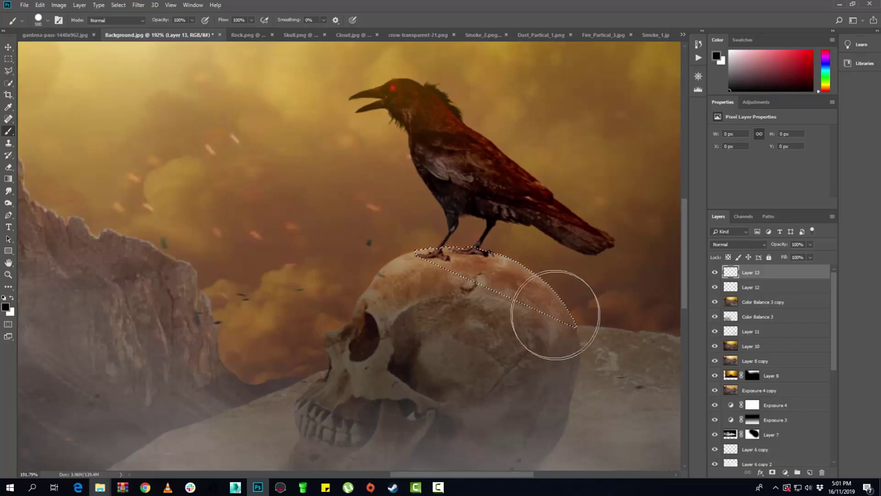
{"action": "left_click_drag", "start_coordinate": [555, 314], "coordinate": [353, 246]}
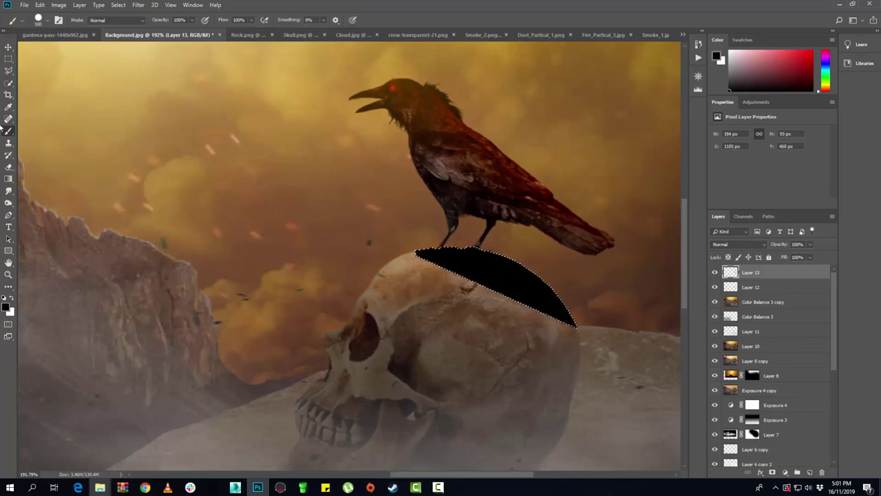
- Lower Layer 13's fill to 60% and add a layer mask
{"action": "left_click", "coordinate": [8, 58]}
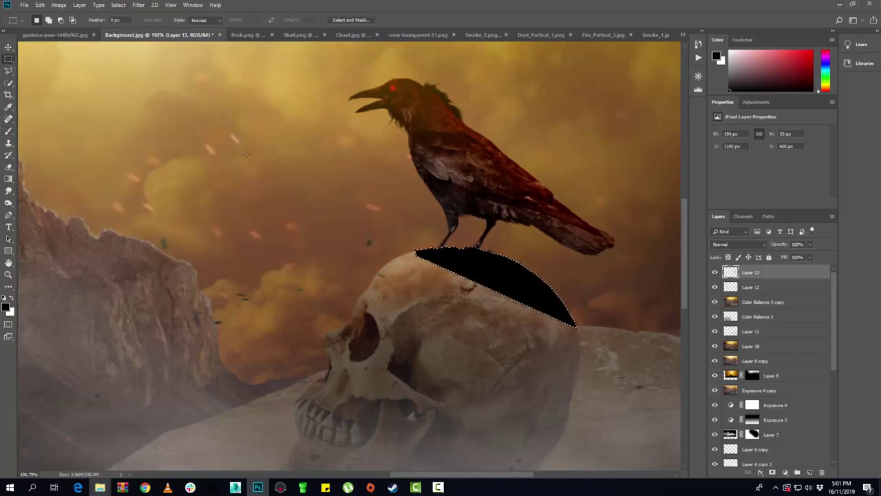
{"action": "left_click_drag", "start_coordinate": [810, 256], "coordinate": [810, 270]}
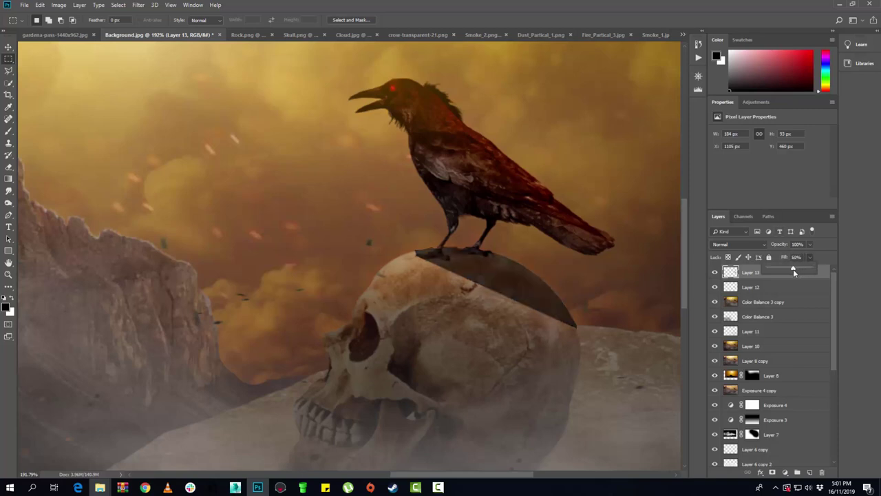
{"action": "left_click", "coordinate": [754, 276]}
{"action": "left_click", "coordinate": [771, 472]}
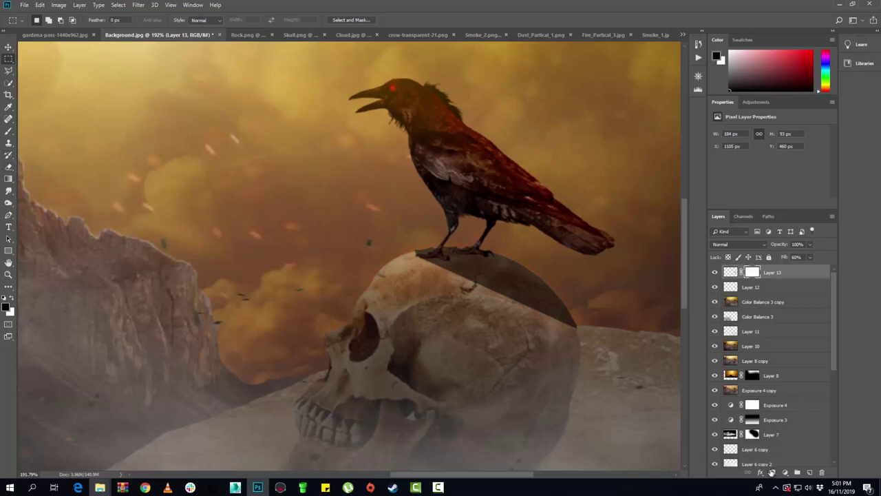
- Fade the shadow on the mask with a soft round brush near the feet and skull's right edge
{"action": "left_click", "coordinate": [8, 131]}
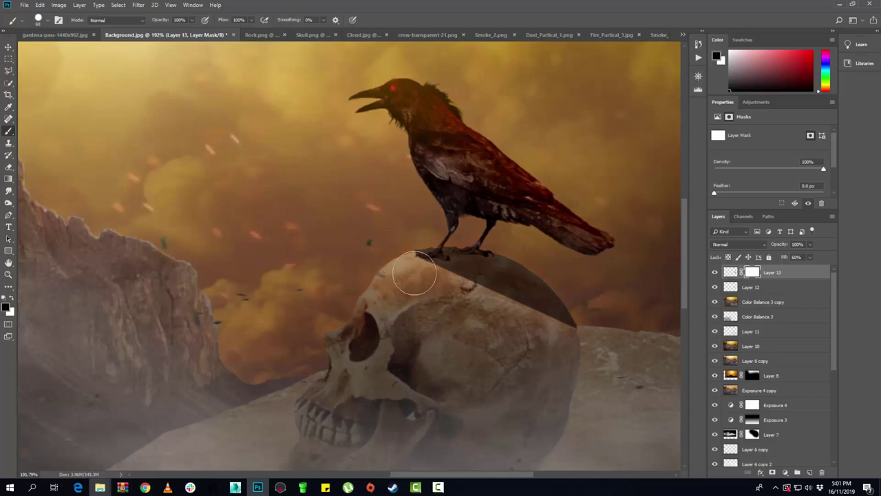
{"action": "right_click", "coordinate": [414, 274]}
{"action": "double_click", "coordinate": [445, 363]}
{"action": "left_click_drag", "start_coordinate": [400, 270], "coordinate": [422, 277]}
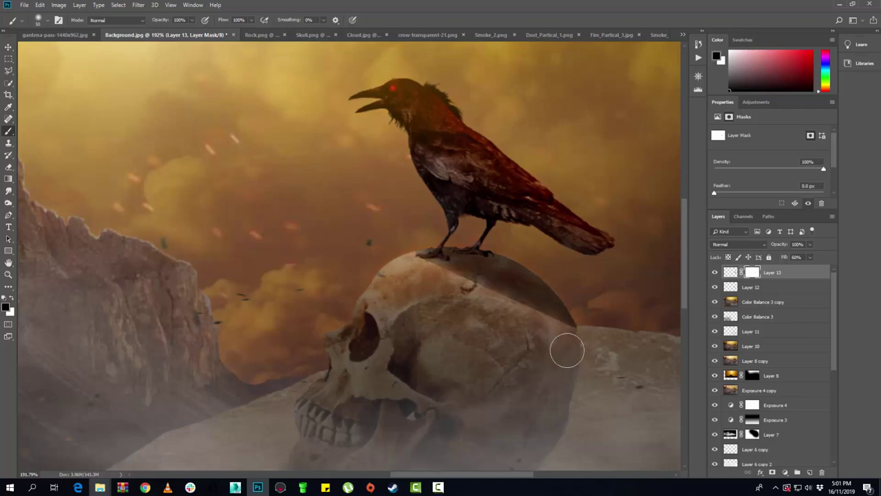
{"action": "left_click_drag", "start_coordinate": [446, 295], "coordinate": [455, 294]}
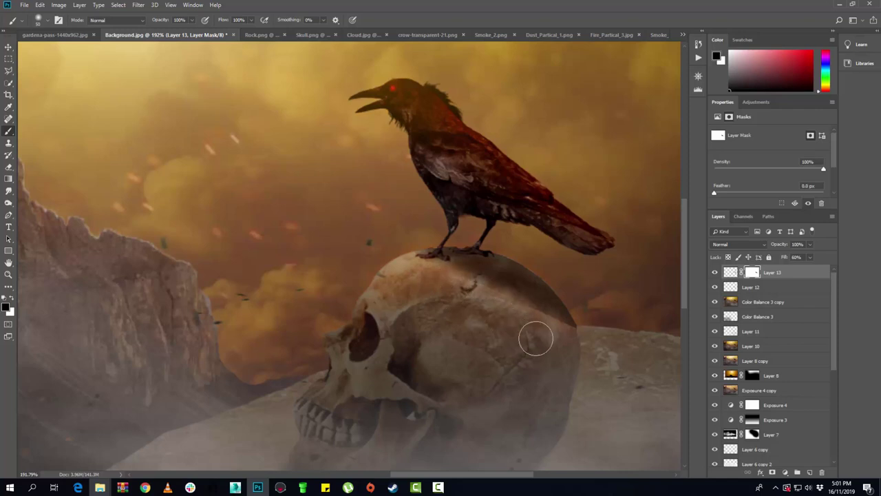
{"action": "scroll", "coordinate": [559, 342], "scroll_direction": "down", "scroll_amount": 2}
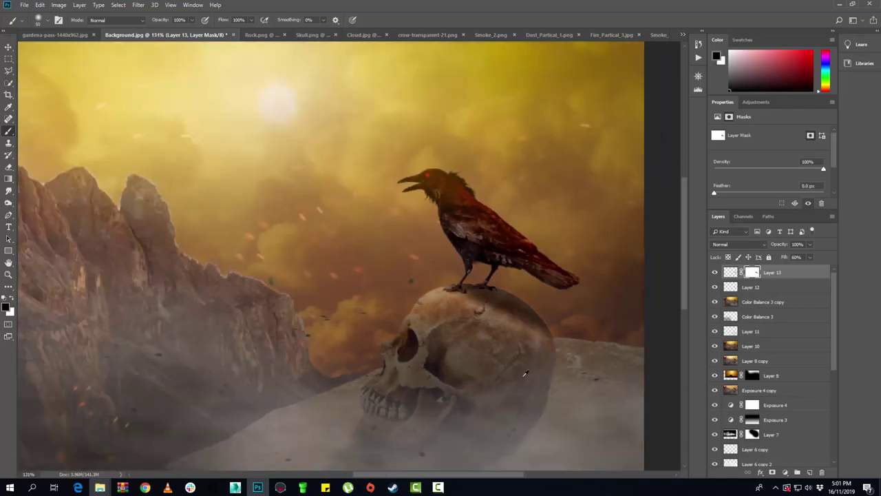
{"action": "scroll", "coordinate": [554, 348], "scroll_direction": "down", "scroll_amount": 1}
{"action": "scroll", "coordinate": [547, 358], "scroll_direction": "up", "scroll_amount": 2}
{"action": "scroll", "coordinate": [547, 358], "scroll_direction": "up", "scroll_amount": 2}
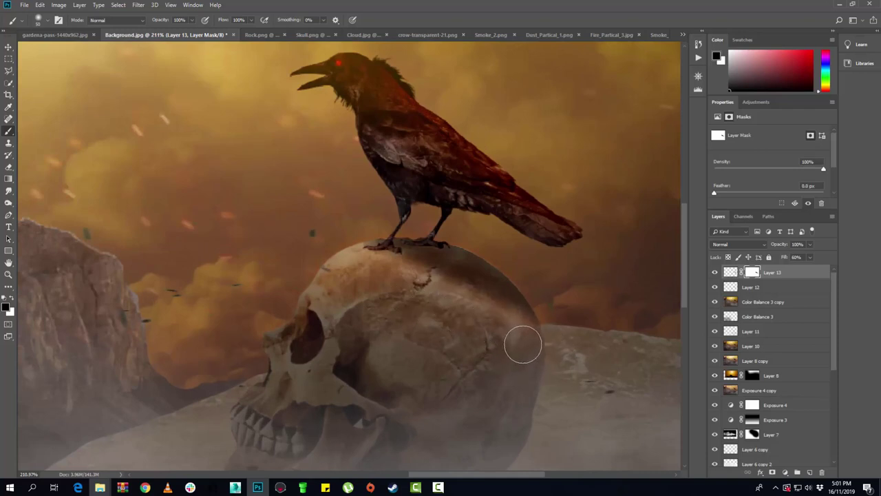
{"action": "left_click_drag", "start_coordinate": [533, 342], "coordinate": [441, 303]}
- Restore shadow directly under the crow's feet, then fade the skull top further
{"action": "key", "text": "x"}
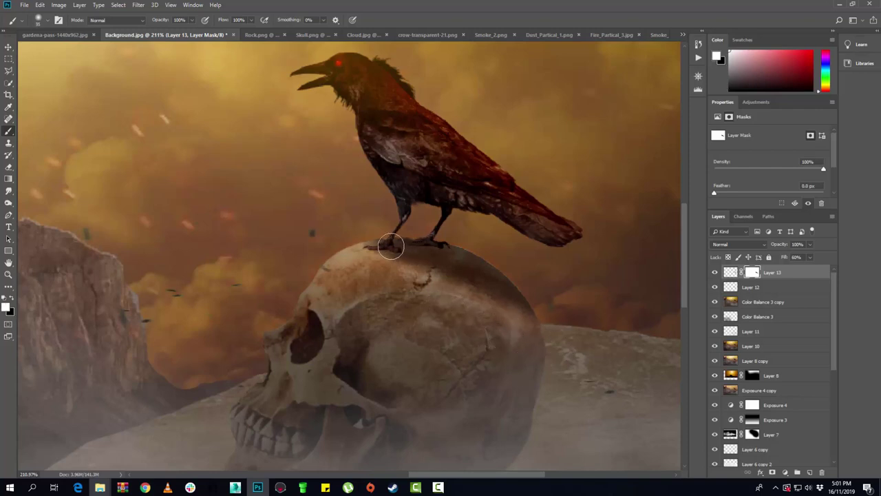
{"action": "left_click_drag", "start_coordinate": [387, 243], "coordinate": [413, 254]}
{"action": "key", "text": "x"}
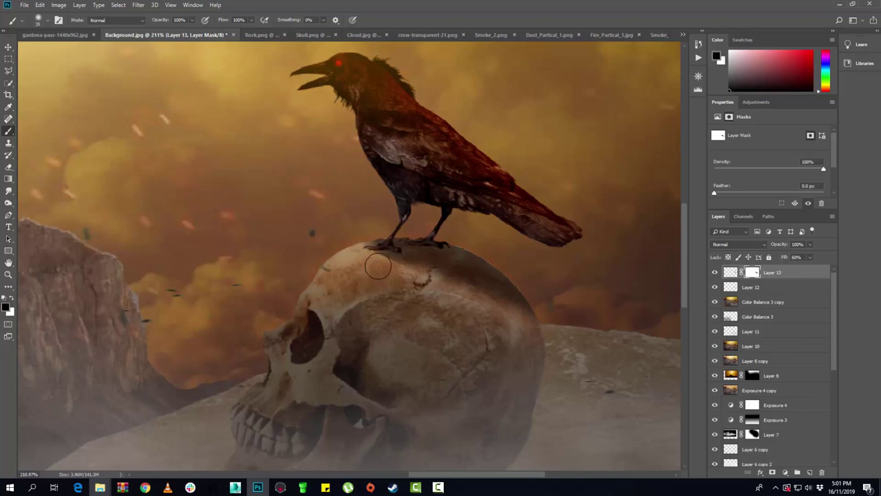
{"action": "mouse_move", "coordinate": [373, 267]}
{"action": "left_mouse_down"}
{"action": "mouse_move", "coordinate": [392, 283]}
{"action": "mouse_move", "coordinate": [364, 275]}
{"action": "mouse_move", "coordinate": [430, 296]}
{"action": "mouse_move", "coordinate": [373, 275]}
{"action": "mouse_move", "coordinate": [346, 246]}
{"action": "mouse_move", "coordinate": [364, 234]}
{"action": "left_mouse_up"}
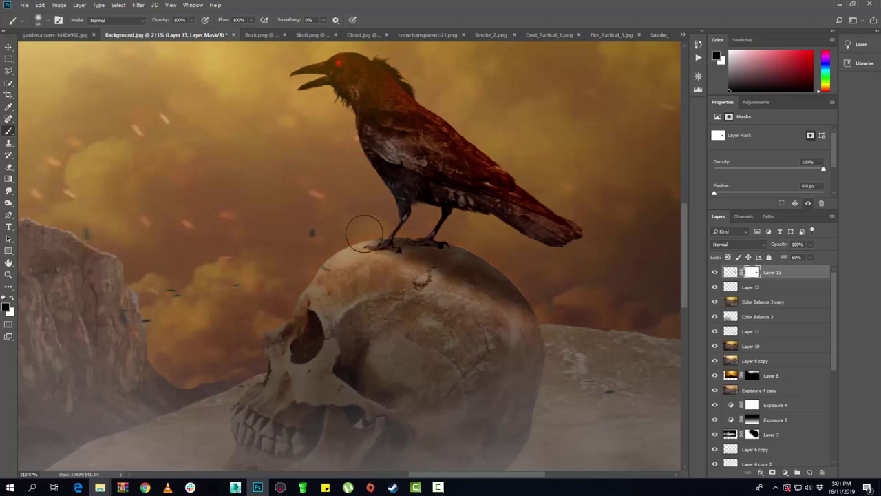
{"action": "key", "text": "ctrl+0"}
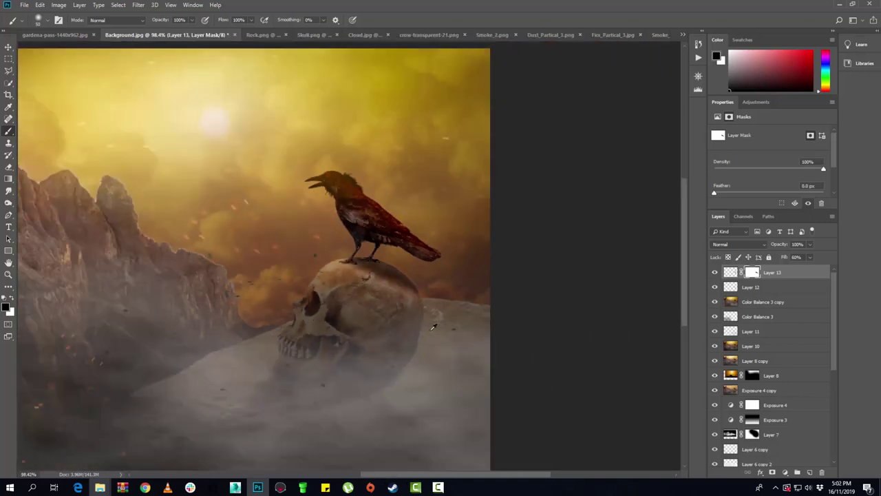
- Select Layer 12 and toggle layer visibility, hiding the Color Balance 3 copy layer
{"action": "scroll", "coordinate": [433, 326], "scroll_direction": "down", "scroll_amount": 2}
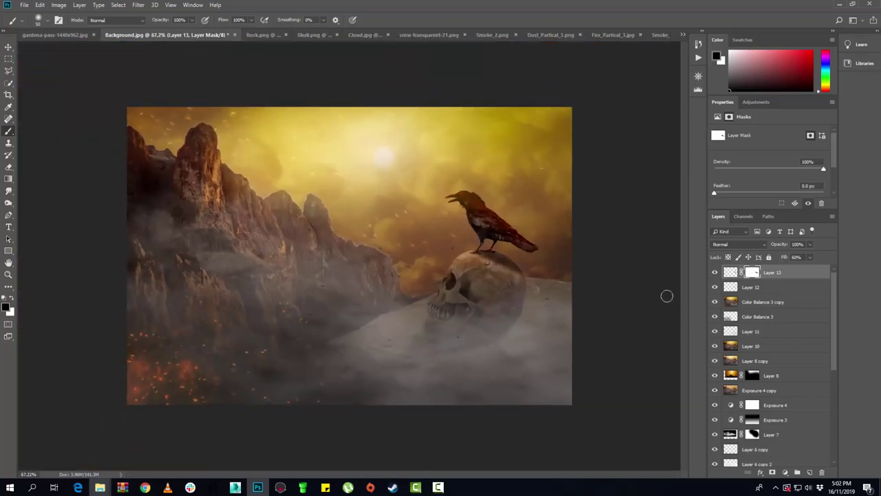
{"action": "scroll", "coordinate": [402, 282], "scroll_direction": "down", "scroll_amount": 1}
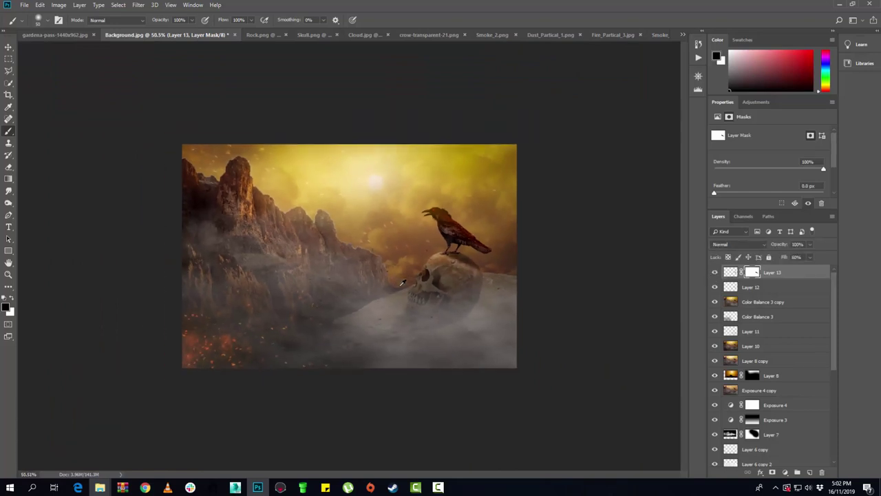
{"action": "scroll", "coordinate": [435, 294], "scroll_direction": "up", "scroll_amount": 1}
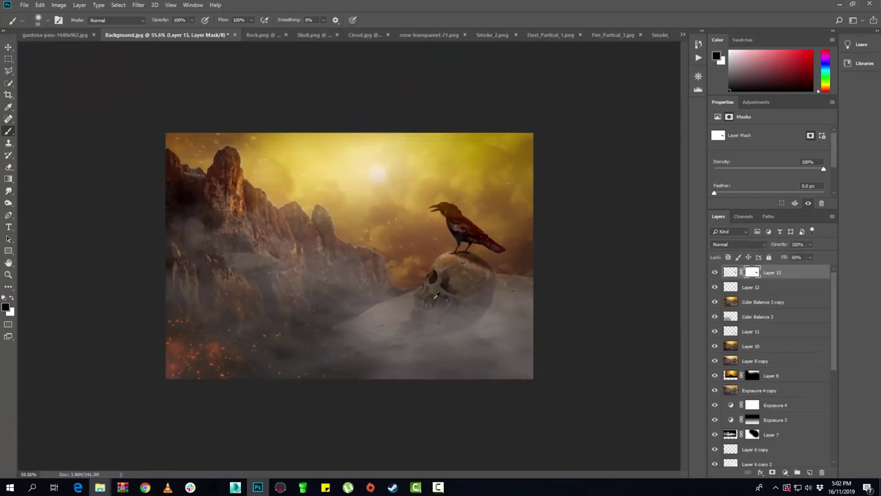
{"action": "left_click", "coordinate": [748, 288]}
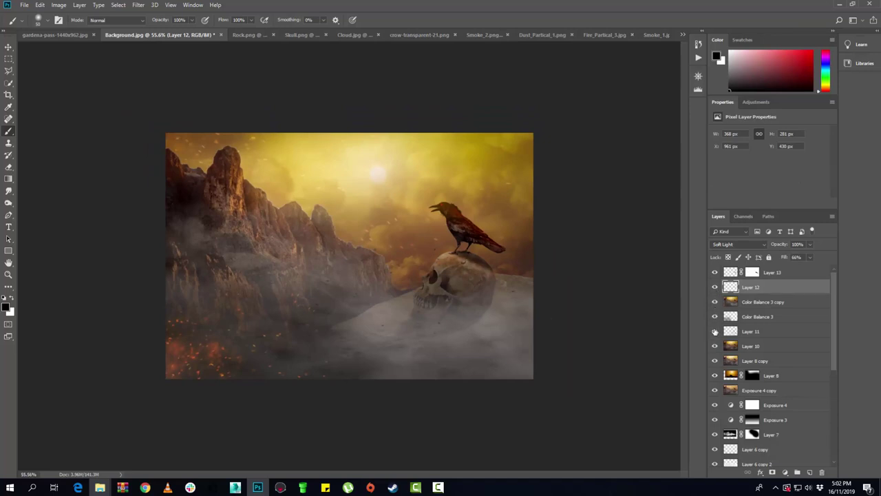
{"action": "left_click", "coordinate": [714, 316]}
{"action": "left_click", "coordinate": [714, 331]}
- Lower Layer 11's fill to 23% to thin the fog
{"action": "left_click", "coordinate": [748, 332]}
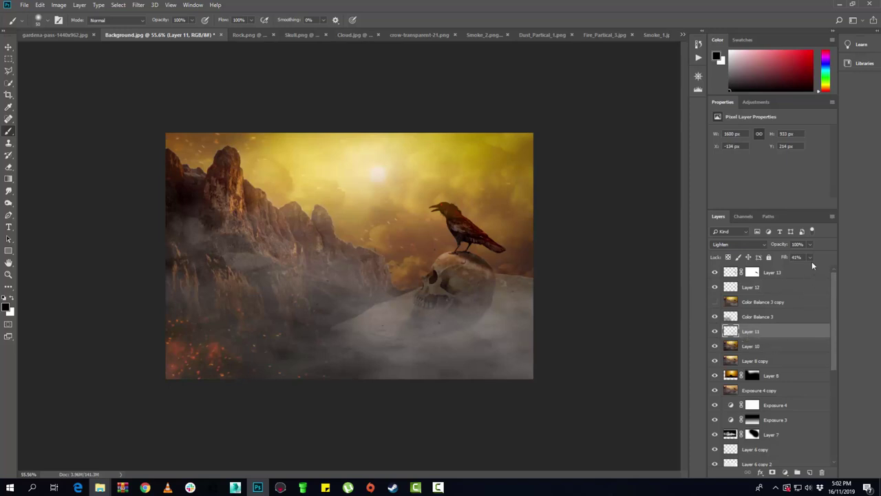
{"action": "left_click_drag", "start_coordinate": [809, 257], "coordinate": [805, 268]}
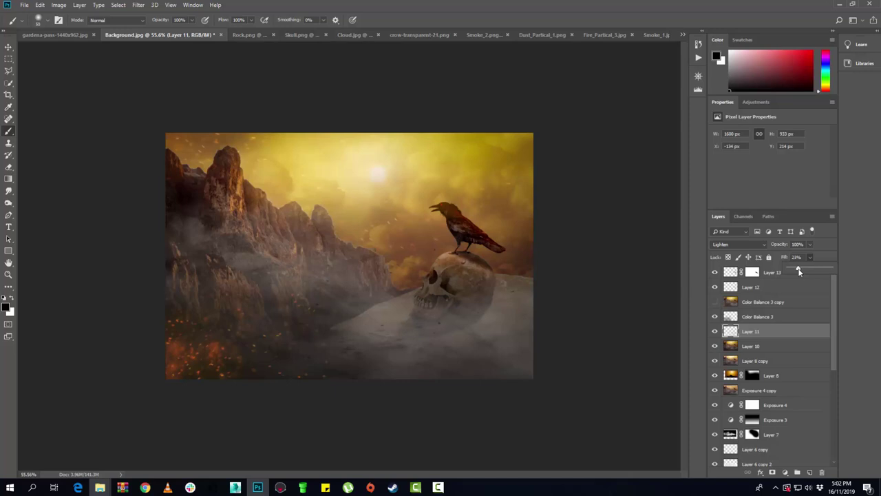
{"action": "left_click", "coordinate": [713, 274]}
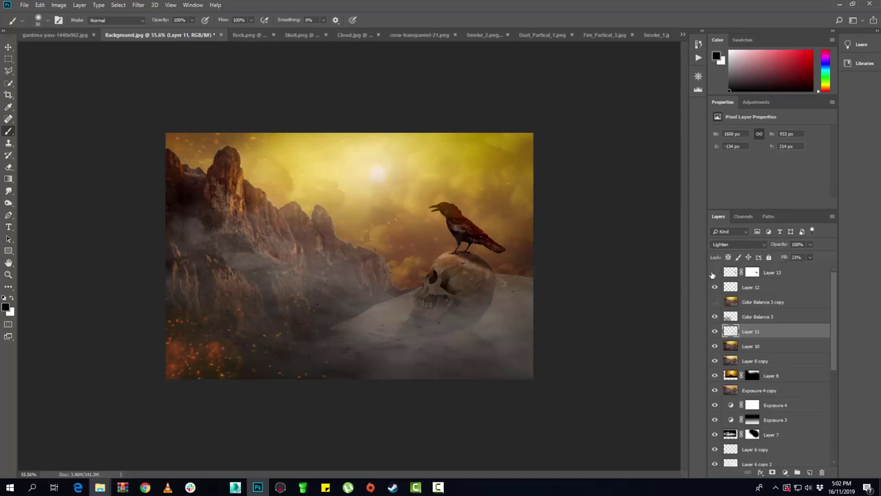